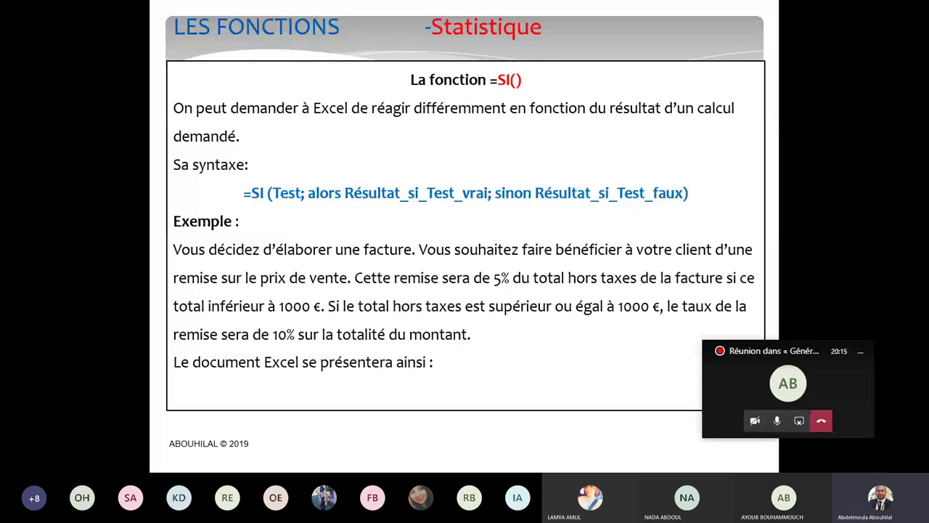
# Blank the slide to a white screen and handwrite =SI(Test; in red.
pyautogui.rightClick(568, 175)
pyautogui.click(755, 294)
pyautogui.moveTo(241, 63)
pyautogui.mouseDown()
pyautogui.moveTo(258, 62)
pyautogui.moveTo(256, 71)
pyautogui.mouseUp()
pyautogui.moveTo(287, 48); pyautogui.dragTo(269, 69)
pyautogui.moveTo(301, 45); pyautogui.dragTo(300, 70)
pyautogui.moveTo(290, 42)
pyautogui.mouseDown()
pyautogui.moveTo(305, 42)
pyautogui.moveTo(305, 70)
pyautogui.mouseUp()
pyautogui.moveTo(325, 29); pyautogui.dragTo(334, 81)
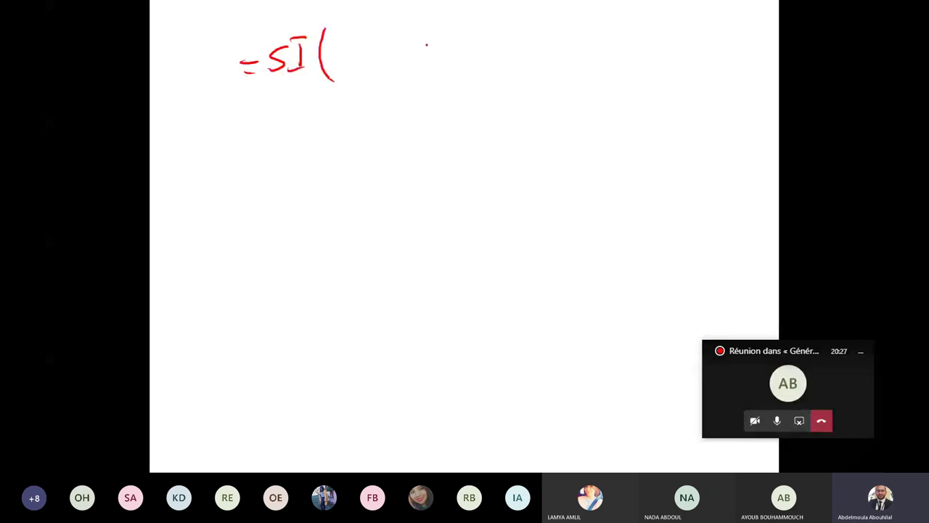
pyautogui.moveTo(335, 32); pyautogui.dragTo(356, 30)
pyautogui.moveTo(346, 32); pyautogui.dragTo(345, 69)
pyautogui.moveTo(351, 58)
pyautogui.mouseDown()
pyautogui.moveTo(384, 53)
pyautogui.moveTo(402, 72)
pyautogui.moveTo(416, 48)
pyautogui.moveTo(453, 57)
pyautogui.mouseUp()
# Write the true-result argument 'résultat si le test est V'.
pyautogui.moveTo(447, 35); pyautogui.dragTo(460, 55)
pyautogui.moveTo(468, 29)
pyautogui.mouseDown()
pyautogui.moveTo(471, 54)
pyautogui.moveTo(491, 45)
pyautogui.moveTo(507, 58)
pyautogui.mouseUp()
pyautogui.moveTo(522, 47); pyautogui.dragTo(527, 57)
pyautogui.click(528, 31)
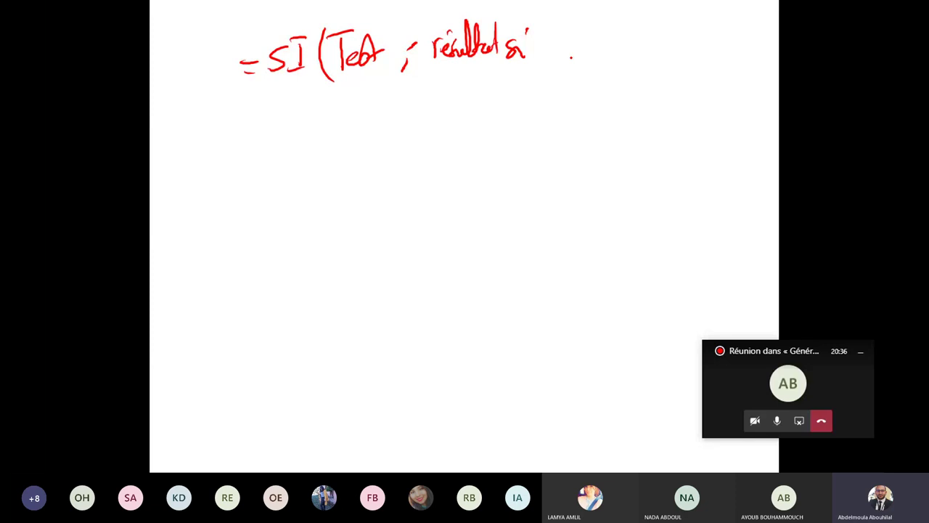
pyautogui.moveTo(559, 16); pyautogui.dragTo(572, 55)
pyautogui.moveTo(584, 43); pyautogui.dragTo(607, 48)
pyautogui.moveTo(611, 14); pyautogui.dragTo(618, 45)
pyautogui.moveTo(490, 80)
pyautogui.mouseDown()
pyautogui.moveTo(483, 90)
pyautogui.moveTo(501, 87)
pyautogui.mouseUp()
pyautogui.moveTo(502, 70); pyautogui.dragTo(505, 88)
pyautogui.moveTo(498, 75); pyautogui.dragTo(508, 74)
pyautogui.moveTo(526, 67); pyautogui.dragTo(540, 68)
# Add '; Résultat si Faux)' to complete the SI syntax.
pyautogui.click(622, 37)
pyautogui.moveTo(623, 51); pyautogui.dragTo(621, 59)
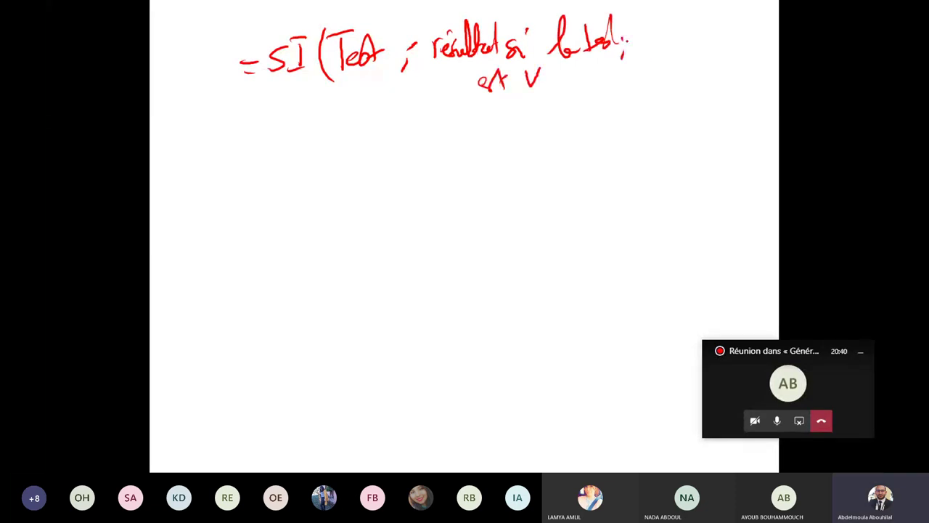
pyautogui.moveTo(638, 19); pyautogui.dragTo(639, 59)
pyautogui.moveTo(640, 22)
pyautogui.mouseDown()
pyautogui.moveTo(652, 56)
pyautogui.moveTo(685, 49)
pyautogui.moveTo(673, 58)
pyautogui.moveTo(738, 19)
pyautogui.moveTo(741, 53)
pyautogui.moveTo(743, 33)
pyautogui.mouseUp()
pyautogui.click(692, 45)
pyautogui.moveTo(646, 77); pyautogui.dragTo(637, 93)
pyautogui.moveTo(665, 63); pyautogui.dragTo(662, 94)
pyautogui.moveTo(681, 73); pyautogui.dragTo(683, 95)
pyautogui.moveTo(681, 69)
pyautogui.mouseDown()
pyautogui.moveTo(698, 93)
pyautogui.moveTo(735, 90)
pyautogui.mouseUp()
pyautogui.moveTo(763, 19); pyautogui.dragTo(748, 92)
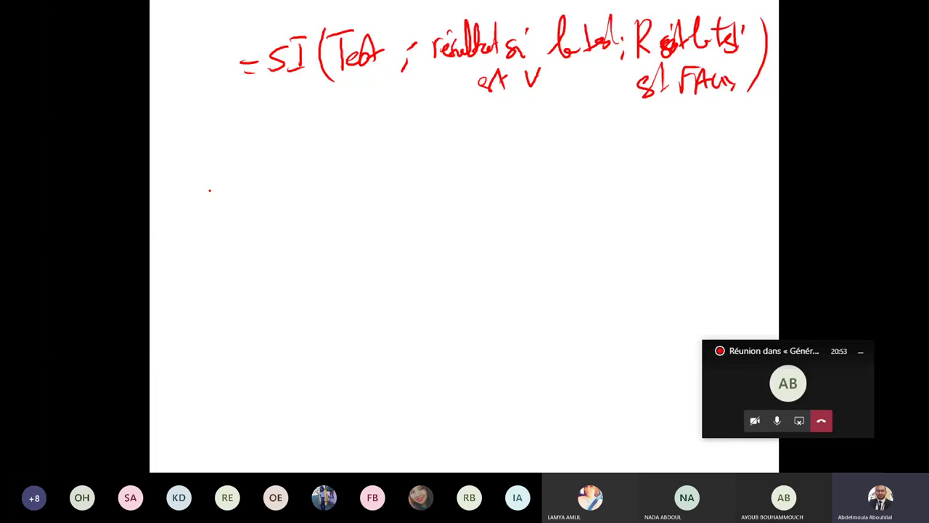
# Write the example line A3 = 10 below the syntax.
pyautogui.moveTo(201, 178); pyautogui.dragTo(218, 173)
pyautogui.moveTo(204, 164)
pyautogui.mouseDown()
pyautogui.moveTo(216, 163)
pyautogui.moveTo(220, 174)
pyautogui.moveTo(259, 157)
pyautogui.mouseUp()
pyautogui.moveTo(248, 167); pyautogui.dragTo(271, 175)
pyautogui.moveTo(296, 151); pyautogui.dragTo(292, 154)
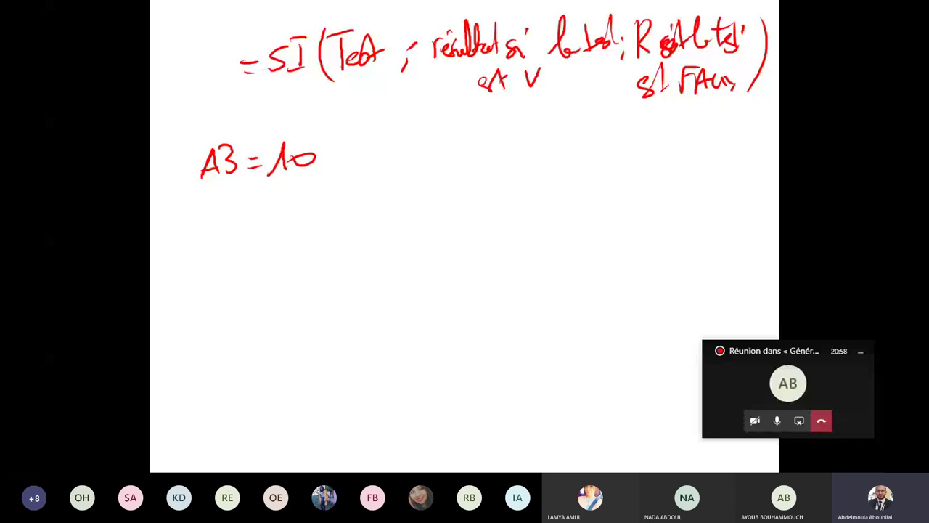
# Handwrite the start of the example, =SI(A3>=5;, below A3 = 10.
pyautogui.moveTo(262, 234); pyautogui.dragTo(270, 231)
pyautogui.moveTo(262, 240); pyautogui.dragTo(270, 238)
pyautogui.moveTo(303, 212); pyautogui.dragTo(289, 232)
pyautogui.moveTo(322, 216); pyautogui.dragTo(323, 234)
pyautogui.moveTo(354, 188)
pyautogui.mouseDown()
pyautogui.moveTo(359, 230)
pyautogui.moveTo(381, 222)
pyautogui.mouseUp()
pyautogui.moveTo(386, 202); pyautogui.dragTo(389, 225)
pyautogui.click(434, 228)
pyautogui.moveTo(406, 206)
pyautogui.mouseDown()
pyautogui.moveTo(412, 232)
pyautogui.moveTo(446, 201)
pyautogui.mouseUp()
pyautogui.moveTo(434, 215); pyautogui.dragTo(448, 212)
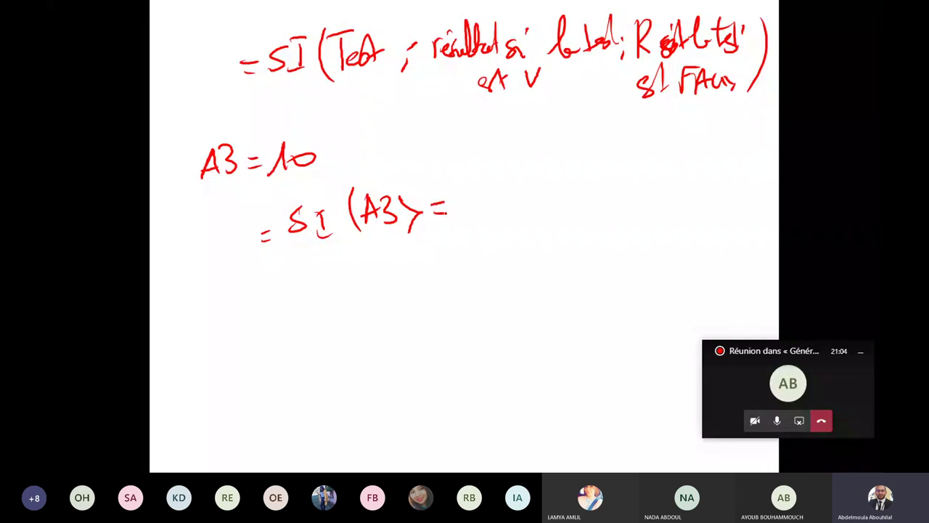
pyautogui.click(463, 208)
pyautogui.moveTo(466, 182)
pyautogui.mouseDown()
pyautogui.moveTo(456, 214)
pyautogui.moveTo(480, 224)
pyautogui.mouseUp()
pyautogui.click(482, 203)
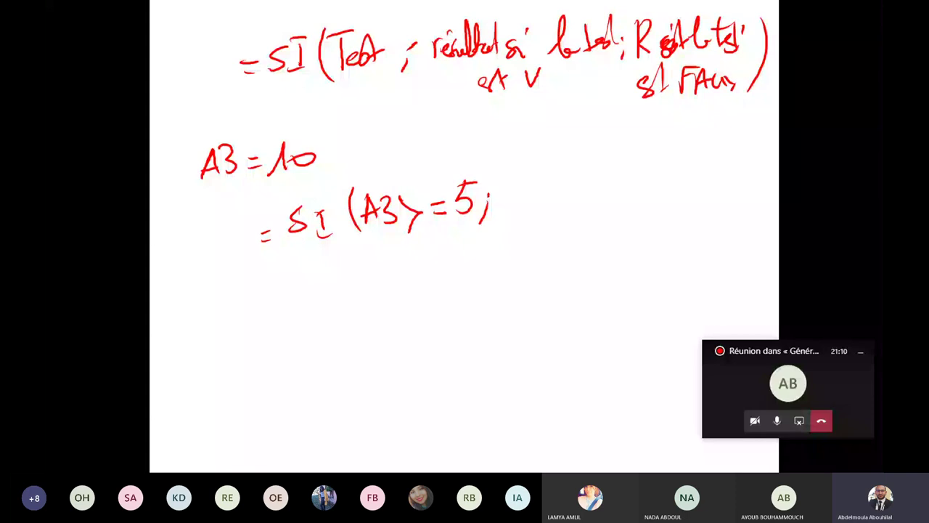
# Finish with "OK";"No") and draw an arrow from Test down to A3>=5.
pyautogui.moveTo(503, 164)
pyautogui.mouseDown()
pyautogui.moveTo(501, 178)
pyautogui.moveTo(514, 177)
pyautogui.moveTo(522, 192)
pyautogui.moveTo(528, 183)
pyautogui.mouseUp()
pyautogui.moveTo(549, 178); pyautogui.dragTo(577, 203)
pyautogui.moveTo(608, 195); pyautogui.dragTo(602, 212)
pyautogui.moveTo(637, 153)
pyautogui.mouseDown()
pyautogui.moveTo(634, 164)
pyautogui.moveTo(644, 165)
pyautogui.mouseUp()
pyautogui.moveTo(662, 164)
pyautogui.mouseDown()
pyautogui.moveTo(659, 192)
pyautogui.moveTo(678, 162)
pyautogui.mouseUp()
pyautogui.moveTo(690, 169); pyautogui.dragTo(687, 170)
pyautogui.moveTo(709, 173); pyautogui.dragTo(706, 186)
pyautogui.moveTo(721, 157); pyautogui.dragTo(720, 167)
pyautogui.moveTo(727, 156); pyautogui.dragTo(726, 165)
pyautogui.moveTo(748, 131); pyautogui.dragTo(733, 214)
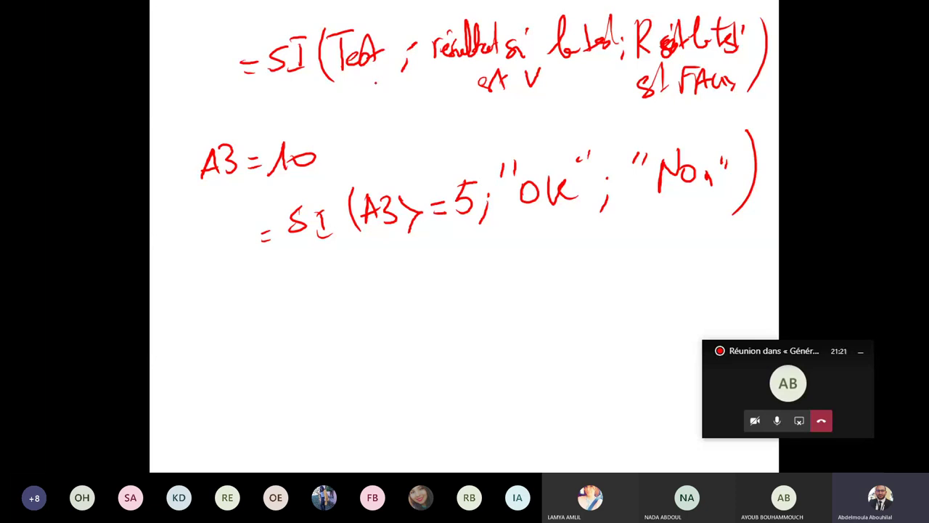
pyautogui.moveTo(372, 75); pyautogui.dragTo(408, 181)
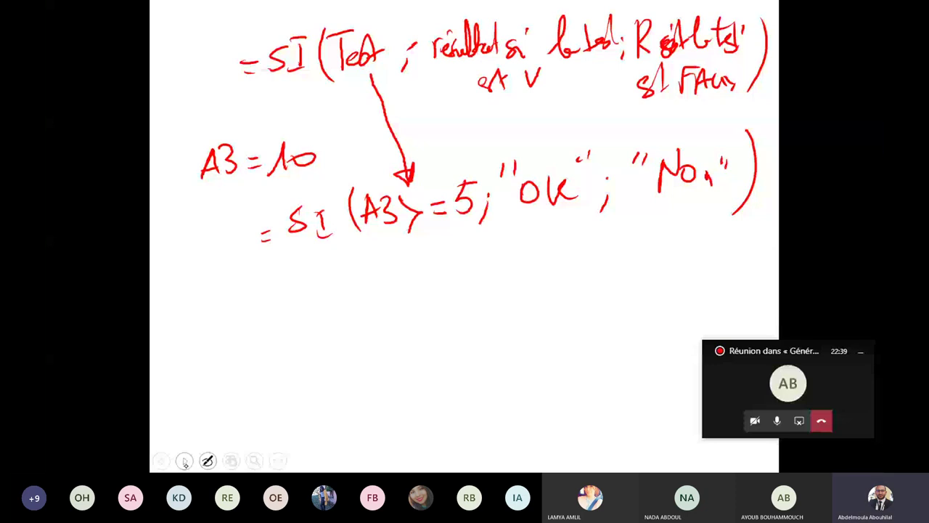
# Leave the white screen and page back to the SI syntax slide.
pyautogui.click(184, 463)
pyautogui.press('Right')
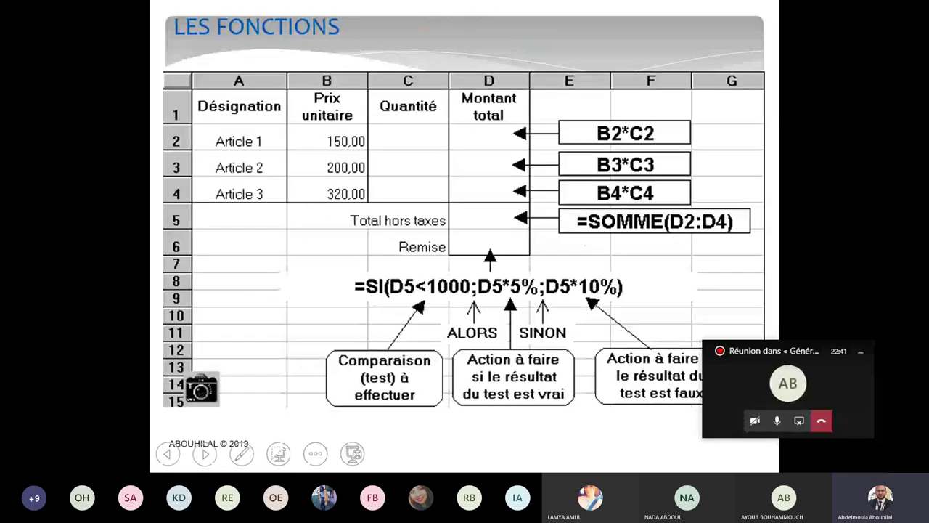
pyautogui.press('Left')
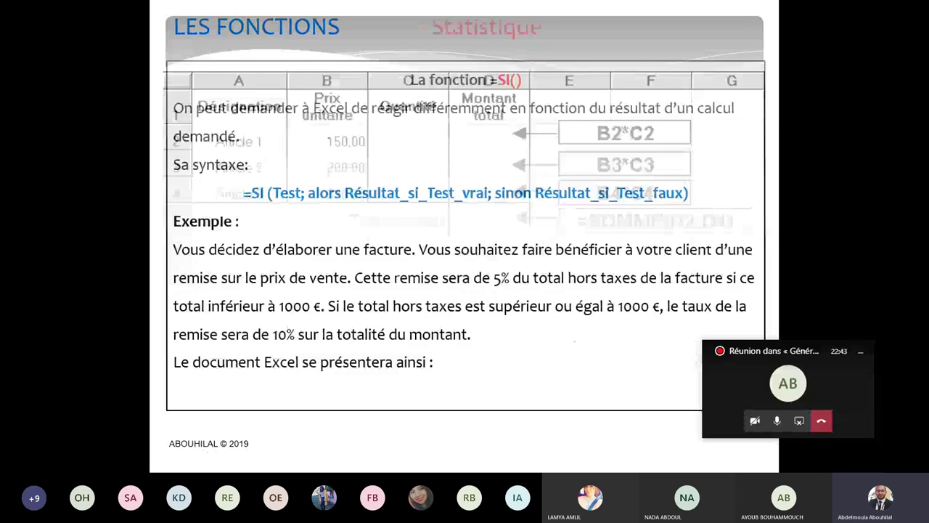
pyautogui.press('Right')
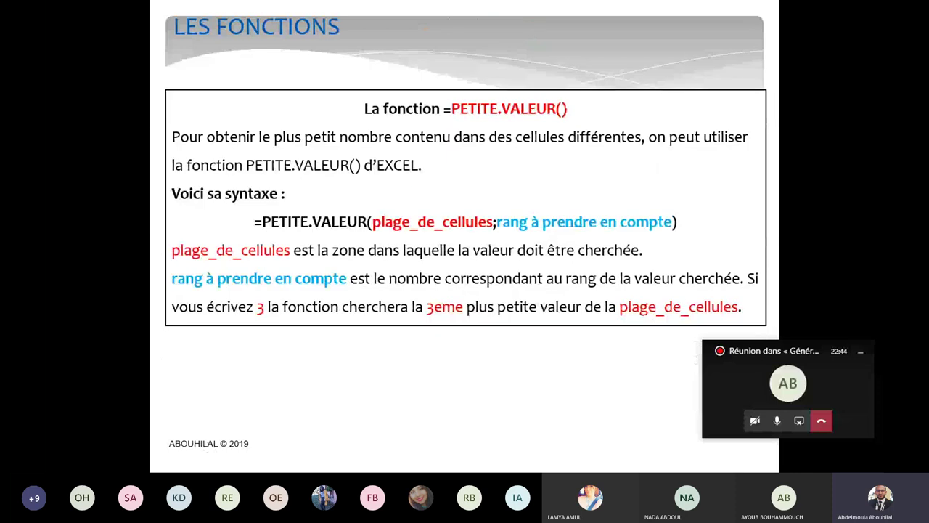
pyautogui.press('Left')
# Switch the slideshow to a fresh blank white screen via Écran.
pyautogui.rightClick(234, 321)
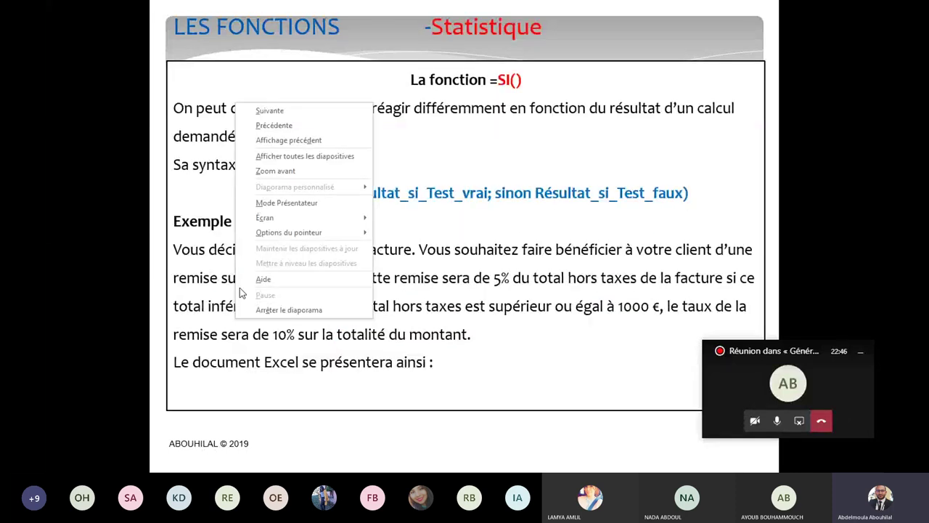
pyautogui.moveTo(305, 217)
pyautogui.click(447, 220)
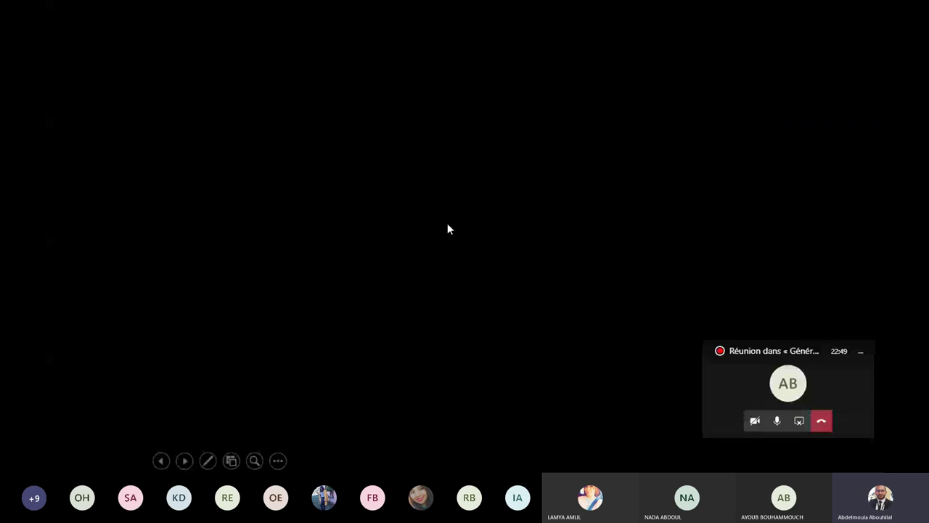
pyautogui.rightClick(448, 223)
pyautogui.moveTo(547, 339)
pyautogui.click(609, 358)
# Handwrite A3=10 and the formula start =SI(A3>=5; in red.
pyautogui.moveTo(183, 195); pyautogui.dragTo(305, 149)
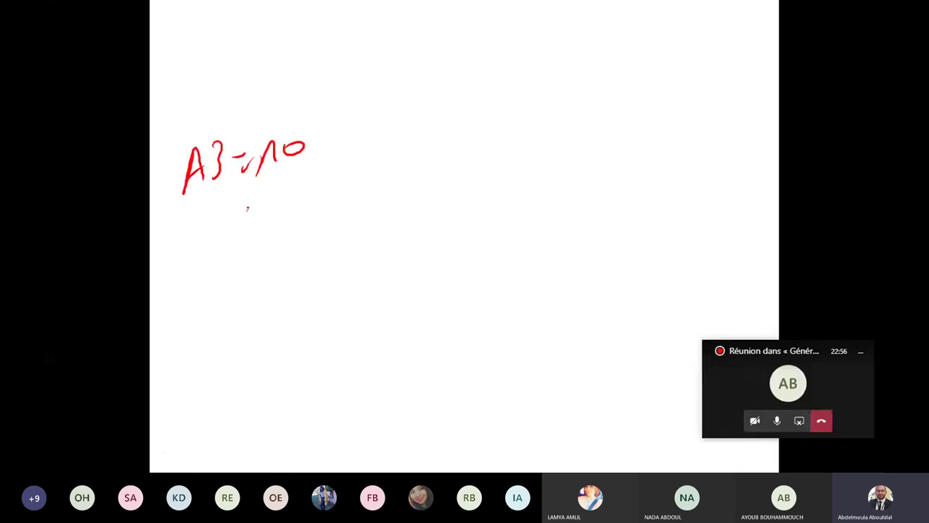
pyautogui.moveTo(233, 251); pyautogui.dragTo(283, 247)
pyautogui.moveTo(306, 194)
pyautogui.mouseDown()
pyautogui.moveTo(316, 255)
pyautogui.moveTo(334, 204)
pyautogui.moveTo(344, 229)
pyautogui.mouseUp()
pyautogui.moveTo(351, 206); pyautogui.dragTo(353, 231)
pyautogui.moveTo(370, 196)
pyautogui.mouseDown()
pyautogui.moveTo(392, 210)
pyautogui.moveTo(381, 243)
pyautogui.mouseUp()
pyautogui.moveTo(398, 210)
pyautogui.mouseDown()
pyautogui.moveTo(414, 205)
pyautogui.moveTo(423, 221)
pyautogui.mouseUp()
pyautogui.moveTo(431, 195); pyautogui.dragTo(439, 207)
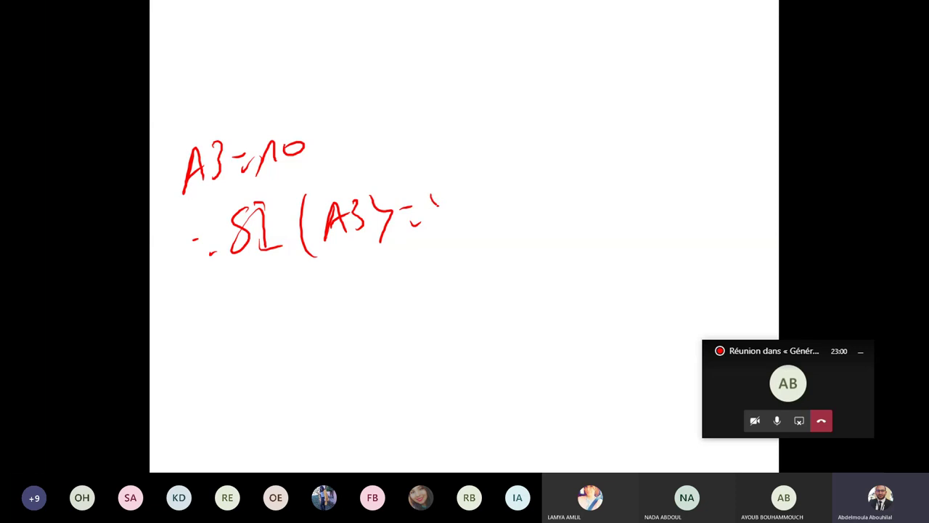
pyautogui.moveTo(439, 158); pyautogui.dragTo(430, 214)
pyautogui.moveTo(476, 196); pyautogui.dragTo(465, 229)
# Complete the formula with "OK";"NON") and the closing parenthesis.
pyautogui.moveTo(493, 167); pyautogui.dragTo(494, 183)
pyautogui.moveTo(501, 170); pyautogui.dragTo(527, 201)
pyautogui.moveTo(536, 190)
pyautogui.mouseDown()
pyautogui.moveTo(555, 186)
pyautogui.moveTo(563, 205)
pyautogui.mouseUp()
pyautogui.moveTo(585, 201); pyautogui.dragTo(581, 214)
pyautogui.click(596, 196)
pyautogui.click(597, 201)
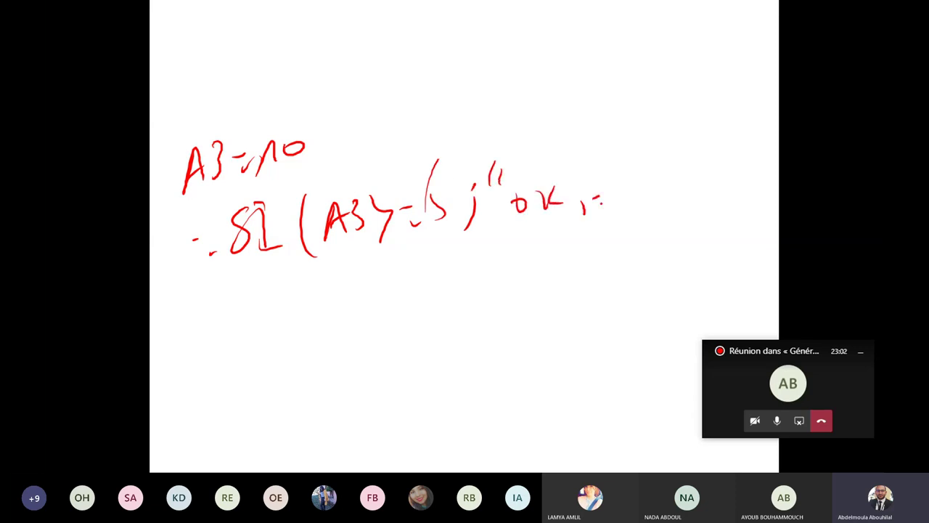
pyautogui.moveTo(619, 156); pyautogui.dragTo(622, 180)
pyautogui.moveTo(630, 156)
pyautogui.mouseDown()
pyautogui.moveTo(633, 178)
pyautogui.moveTo(683, 161)
pyautogui.mouseUp()
pyautogui.moveTo(689, 182); pyautogui.dragTo(708, 190)
pyautogui.moveTo(723, 197)
pyautogui.mouseDown()
pyautogui.moveTo(747, 166)
pyautogui.moveTo(765, 215)
pyautogui.mouseUp()
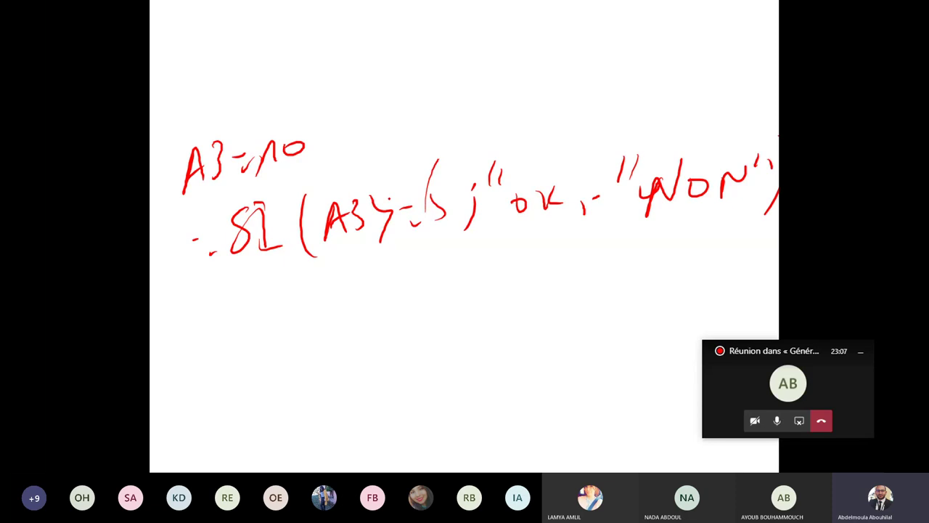
# Draw a oui/Non fork below the A3>=5 condition and circle oui.
pyautogui.moveTo(372, 267); pyautogui.dragTo(348, 309)
pyautogui.moveTo(369, 266); pyautogui.dragTo(412, 306)
pyautogui.moveTo(328, 337); pyautogui.dragTo(347, 350)
pyautogui.moveTo(352, 341); pyautogui.dragTo(354, 349)
pyautogui.moveTo(407, 322)
pyautogui.mouseDown()
pyautogui.moveTo(405, 345)
pyautogui.moveTo(424, 323)
pyautogui.moveTo(436, 326)
pyautogui.mouseUp()
pyautogui.moveTo(442, 336); pyautogui.dragTo(452, 326)
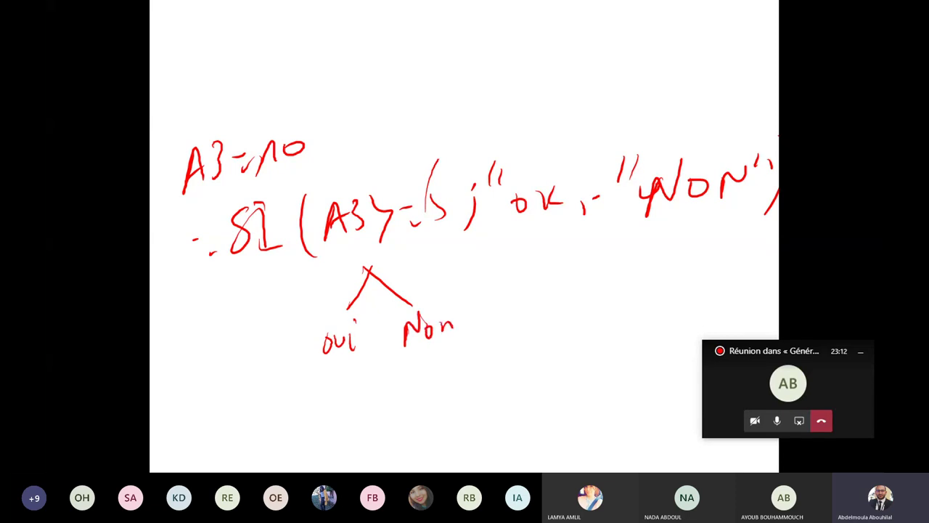
pyautogui.moveTo(363, 305)
pyautogui.mouseDown()
pyautogui.moveTo(312, 350)
pyautogui.moveTo(363, 303)
pyautogui.mouseUp()
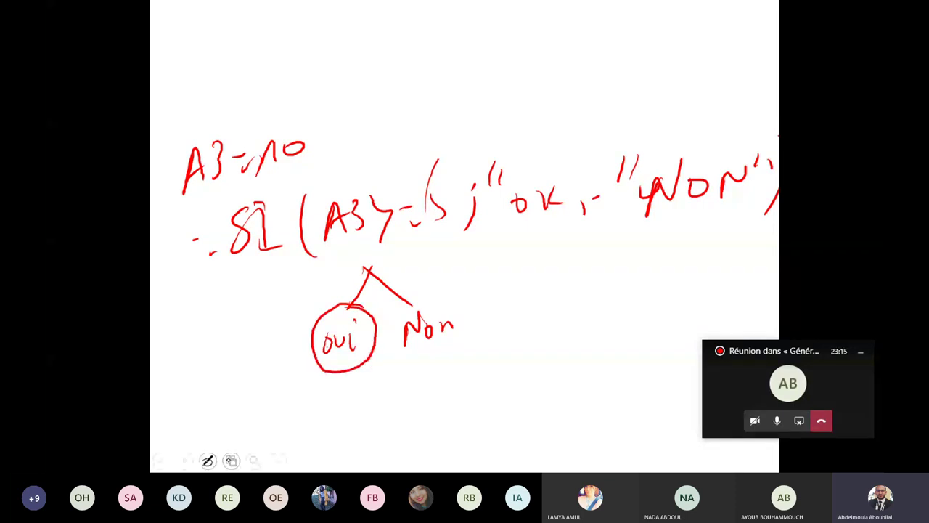
# Switch the pen to dark blue and draw an arrow from oui toward OK.
pyautogui.click(208, 461)
pyautogui.press('Escape')
pyautogui.moveTo(361, 329)
pyautogui.mouseDown()
pyautogui.moveTo(529, 226)
pyautogui.moveTo(512, 227)
pyautogui.moveTo(528, 245)
pyautogui.mouseUp()
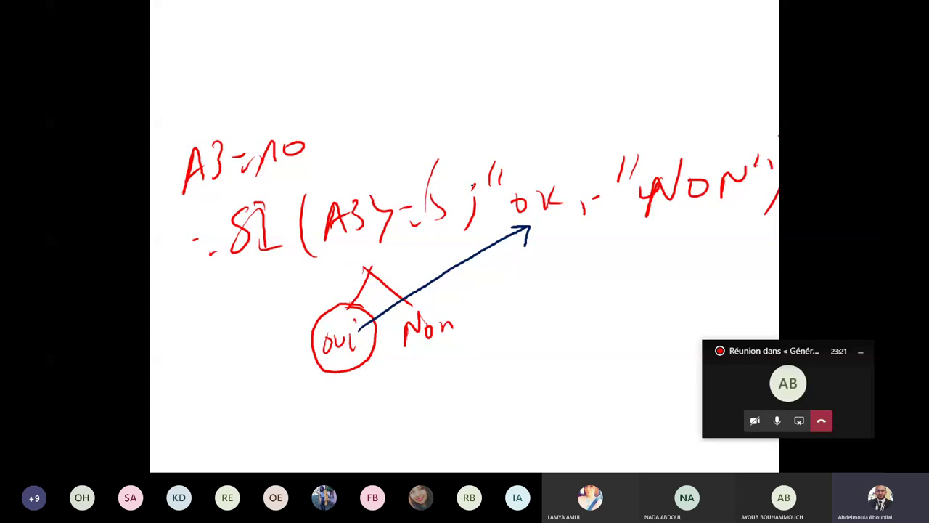
# Retrace the semicolon in blue and circle A3>=5 with a fork above it.
pyautogui.click(471, 190)
pyautogui.moveTo(474, 202); pyautogui.dragTo(464, 233)
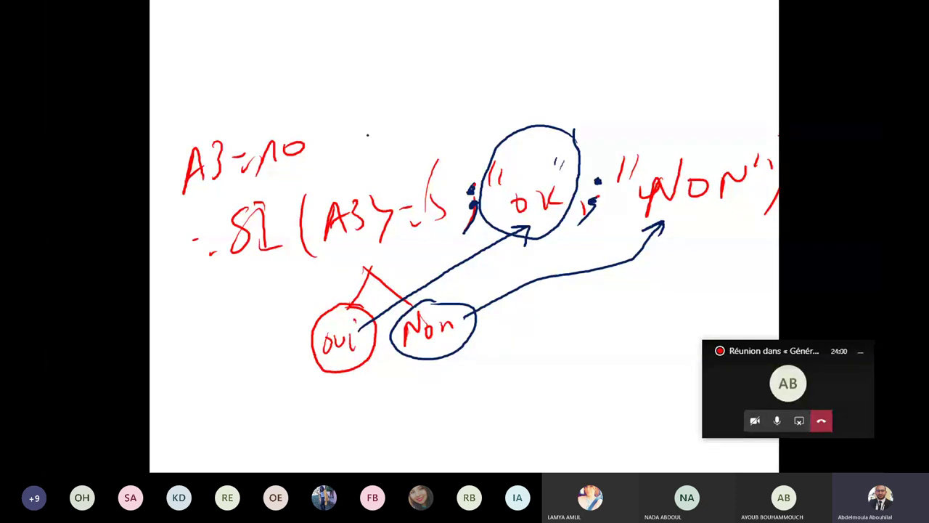
pyautogui.moveTo(358, 169); pyautogui.dragTo(352, 158)
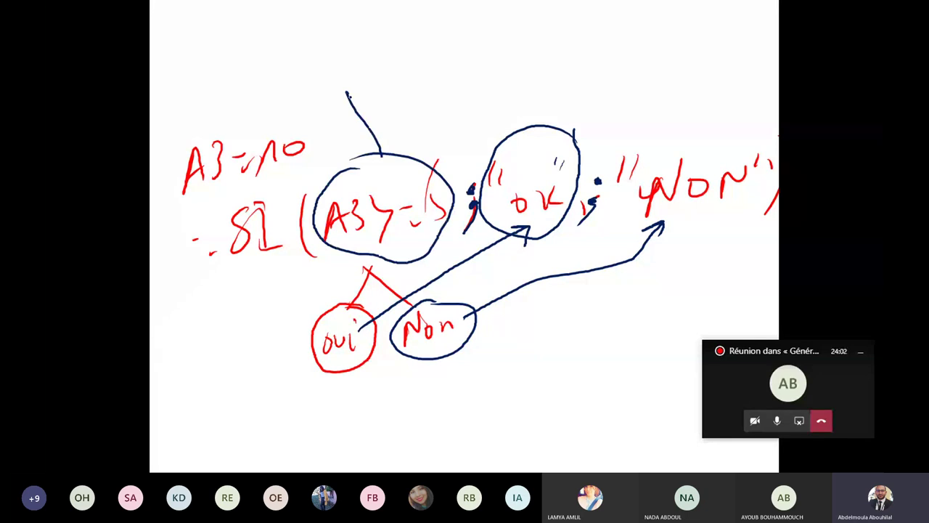
pyautogui.moveTo(346, 91); pyautogui.dragTo(443, 84)
# Write VRAI and FAUX in blue above the condition's fork.
pyautogui.moveTo(303, 45)
pyautogui.mouseDown()
pyautogui.moveTo(324, 42)
pyautogui.moveTo(338, 73)
pyautogui.mouseUp()
pyautogui.moveTo(344, 72)
pyautogui.mouseDown()
pyautogui.moveTo(363, 71)
pyautogui.moveTo(351, 74)
pyautogui.mouseUp()
pyautogui.click(390, 64)
pyautogui.moveTo(433, 70); pyautogui.dragTo(451, 31)
pyautogui.click(452, 43)
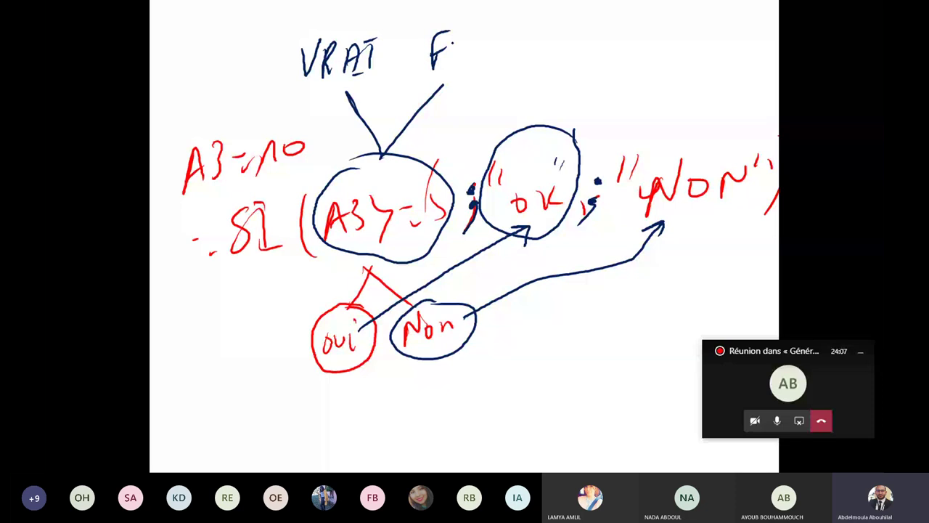
pyautogui.moveTo(450, 69); pyautogui.dragTo(467, 70)
pyautogui.moveTo(473, 38); pyautogui.dragTo(488, 36)
pyautogui.moveTo(492, 38); pyautogui.dragTo(507, 58)
pyautogui.moveTo(507, 38); pyautogui.dragTo(491, 58)
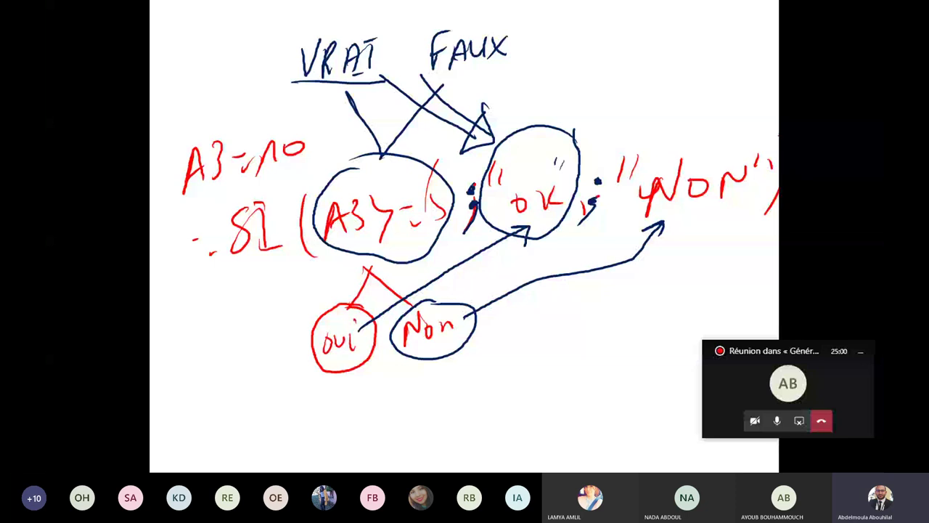
# Add arrows numbered 2 and 3 to OK and NON, then bring up blank Excel workbook Classeur1.
pyautogui.moveTo(542, 85); pyautogui.dragTo(548, 117)
pyautogui.moveTo(559, 37)
pyautogui.mouseDown()
pyautogui.moveTo(571, 57)
pyautogui.moveTo(559, 59)
pyautogui.mouseUp()
pyautogui.moveTo(674, 76); pyautogui.dragTo(675, 134)
pyautogui.moveTo(681, 37); pyautogui.dragTo(686, 46)
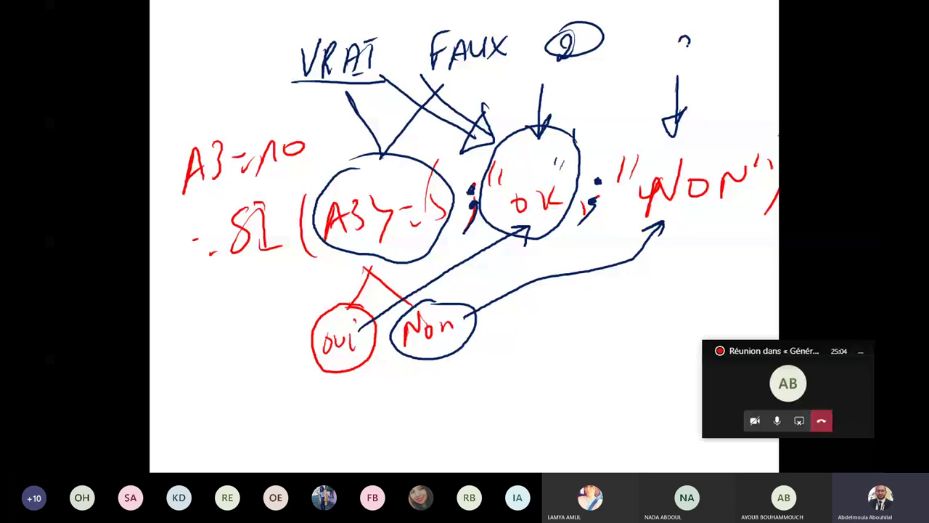
pyautogui.moveTo(685, 45); pyautogui.dragTo(678, 62)
pyautogui.moveTo(658, 29); pyautogui.dragTo(646, 42)
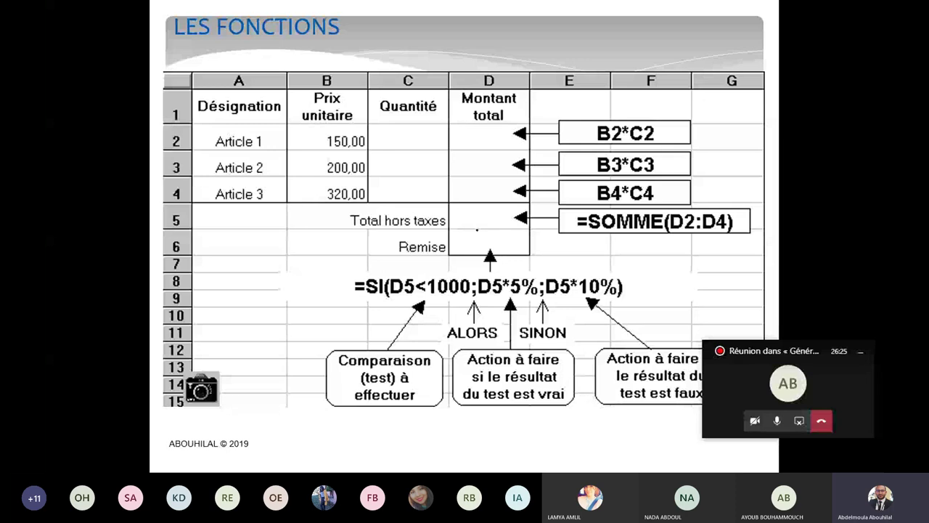
pyautogui.press('Escape')
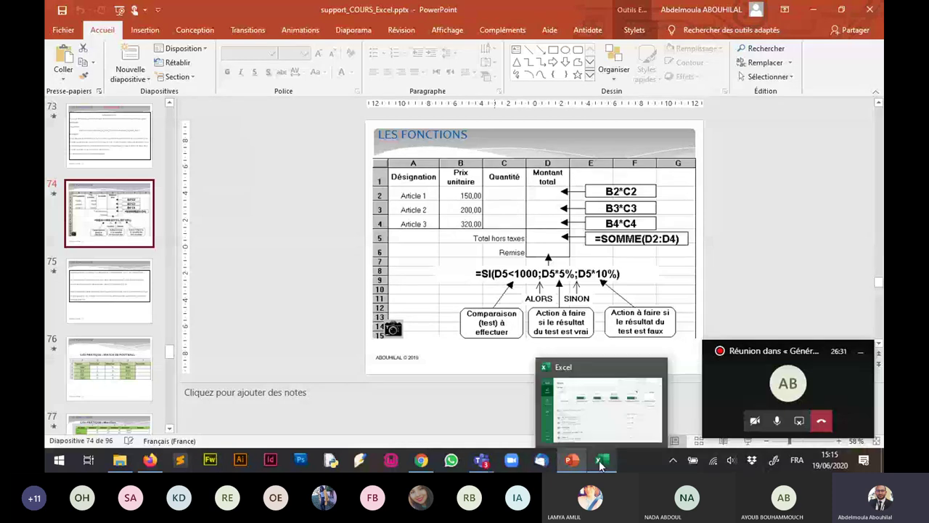
pyautogui.click(601, 462)
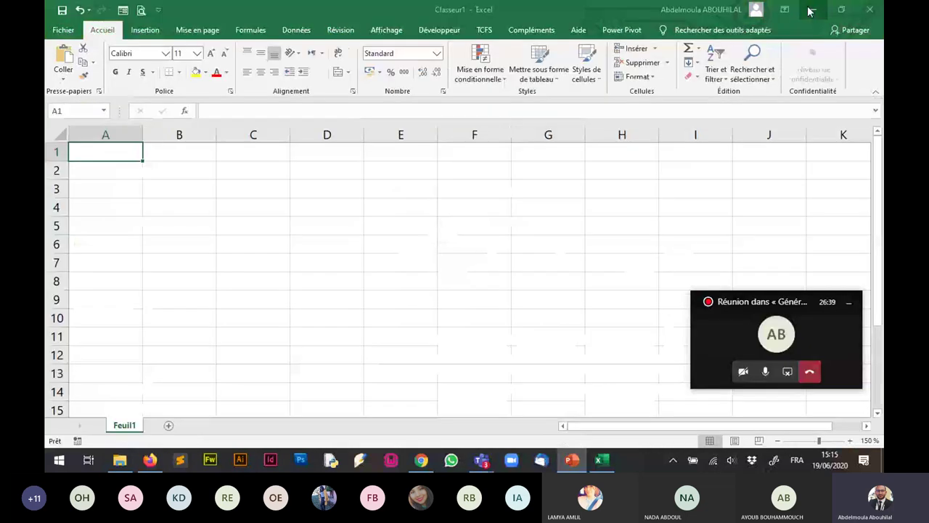
# Type the headers Désignation, PU, Q and TOTAL HT across A1:D1.
pyautogui.write('Désignation')
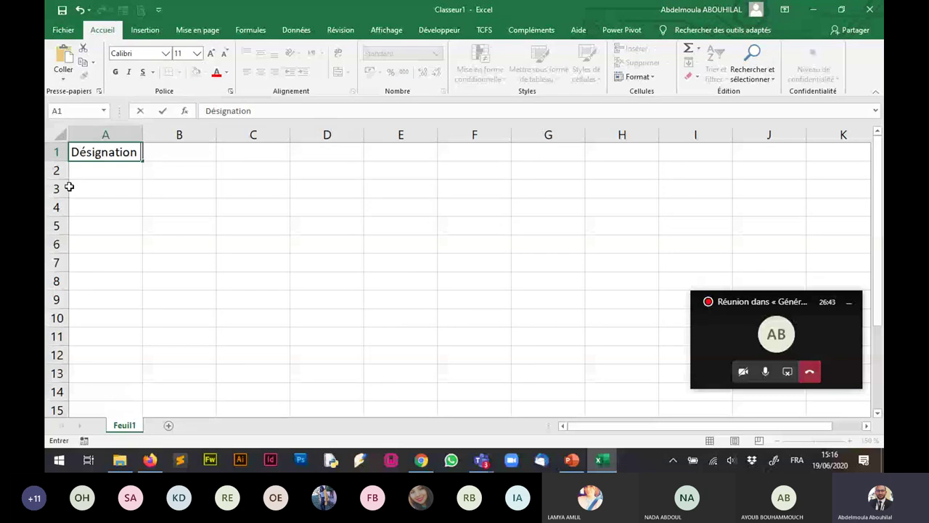
pyautogui.press('Tab')
pyautogui.write('P')
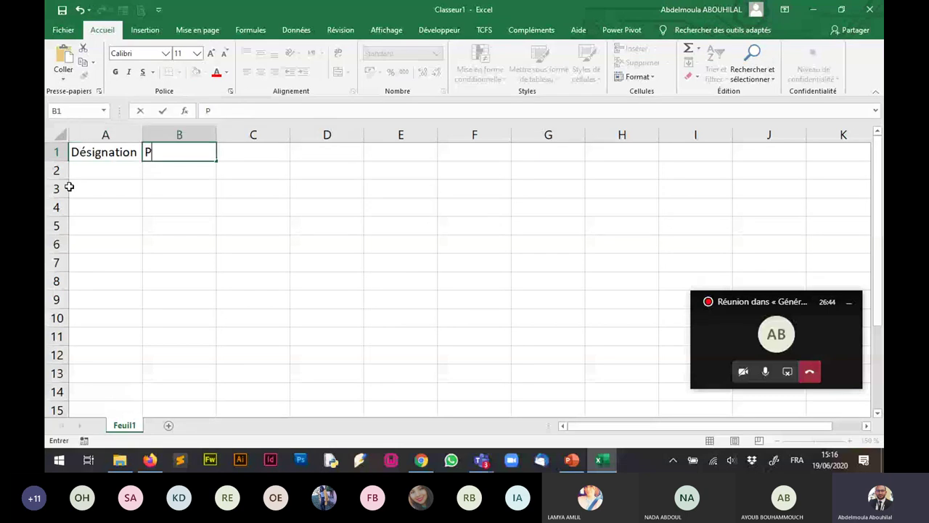
pyautogui.write('U')
pyautogui.press('Tab')
pyautogui.write('Q')
pyautogui.press('Tab')
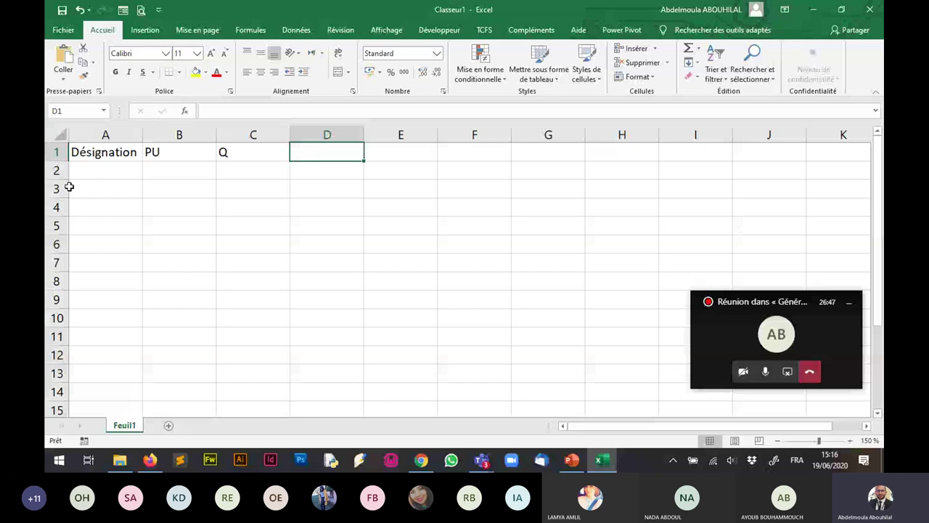
pyautogui.write('TOTAL HT')
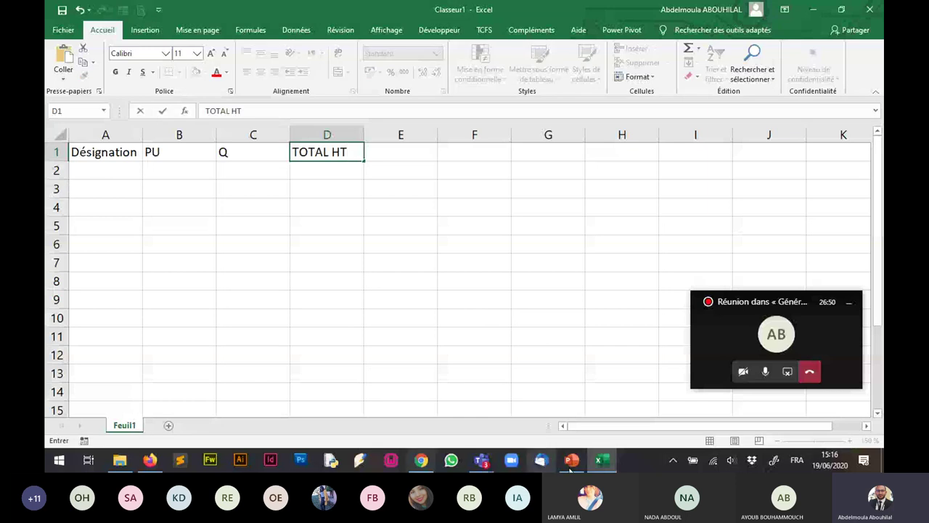
# List Article 1, Article 2 and Article 3 in A2:A4.
pyautogui.click(122, 174)
pyautogui.write('A')
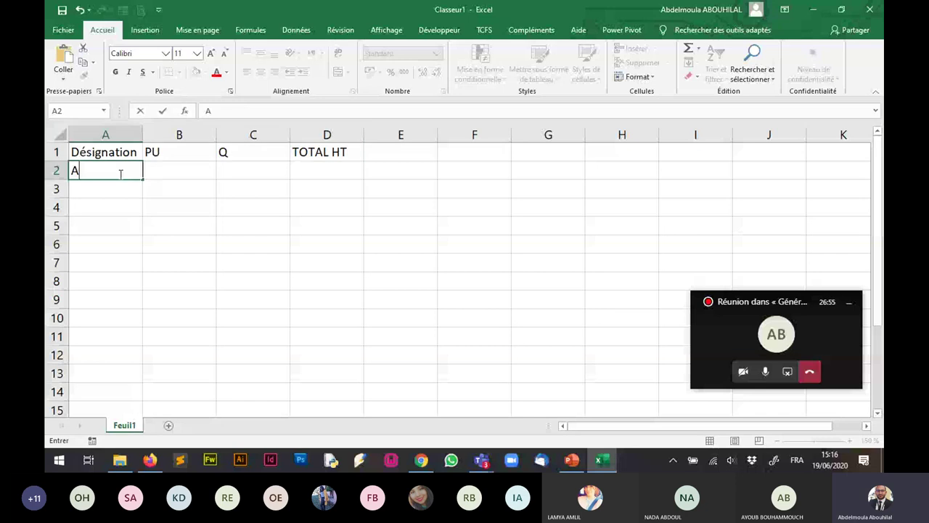
pyautogui.write('rticle')
pyautogui.hotkey('ctrl', 'Return')
pyautogui.doubleClick(119, 174)
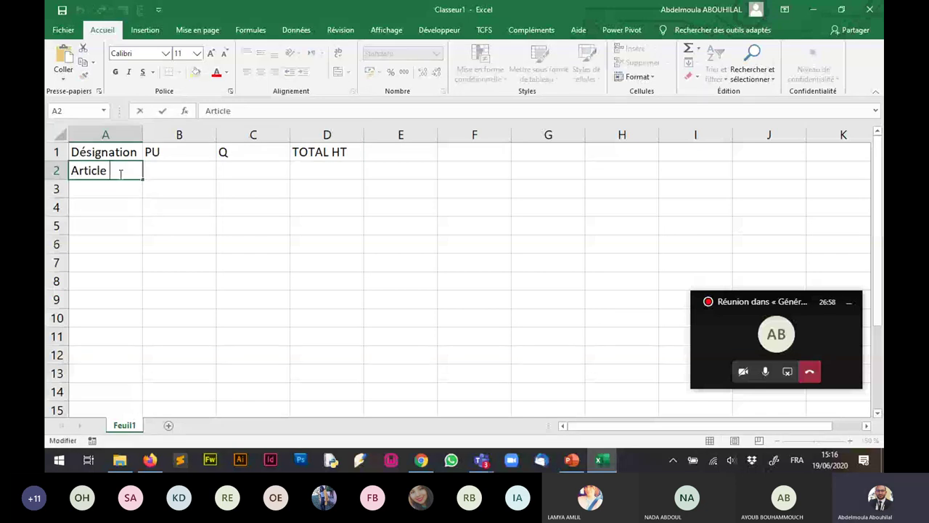
pyautogui.write('1')
pyautogui.press('Return')
pyautogui.write('A')
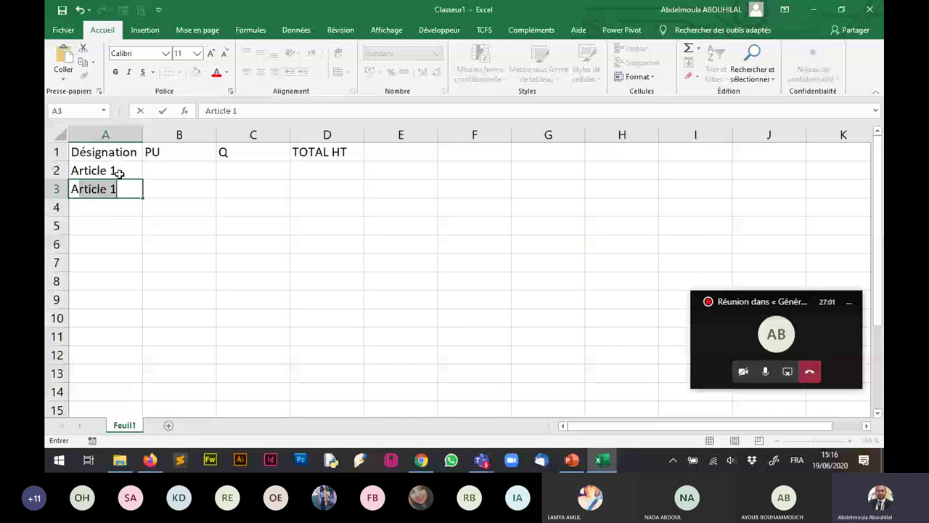
pyautogui.press('Tab')
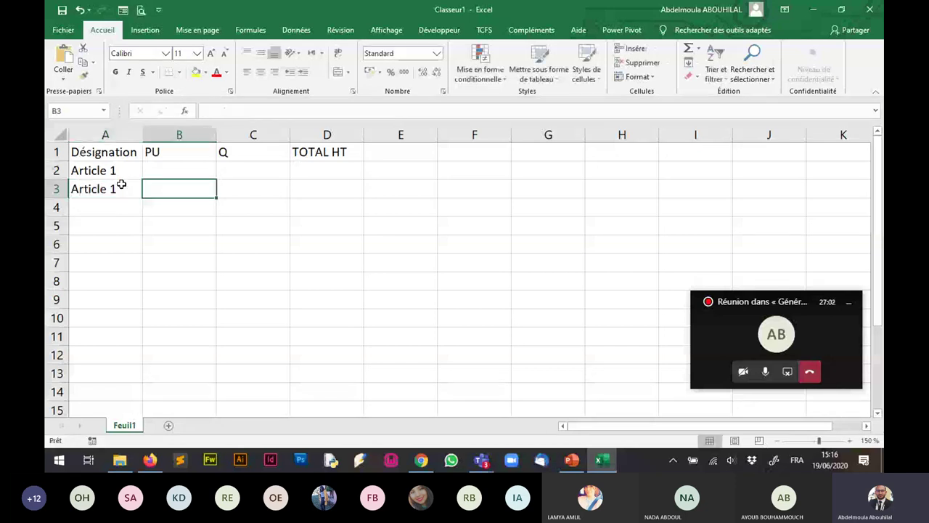
pyautogui.doubleClick(121, 186)
pyautogui.press('BackSpace')
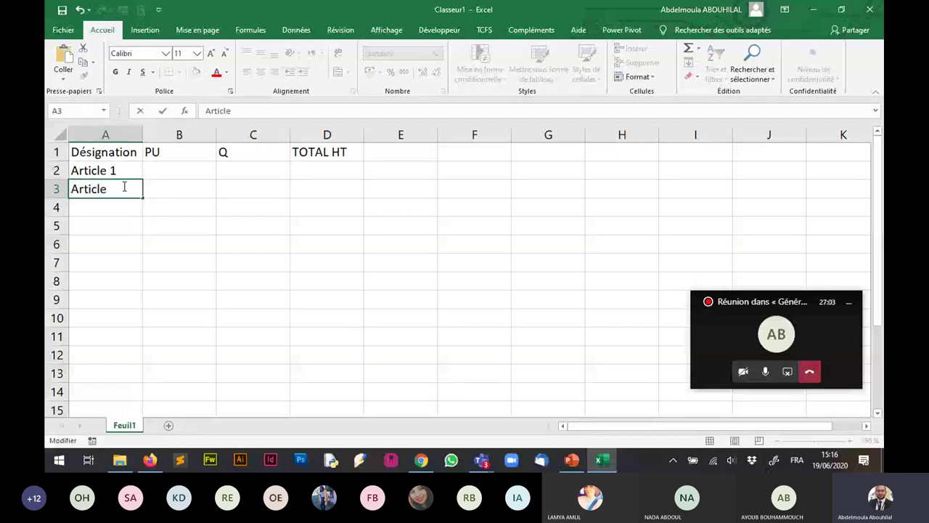
pyautogui.write('2')
pyautogui.hotkey('ctrl', 'Return')
pyautogui.moveTo(143, 198); pyautogui.dragTo(143, 215)
pyautogui.click(180, 207)
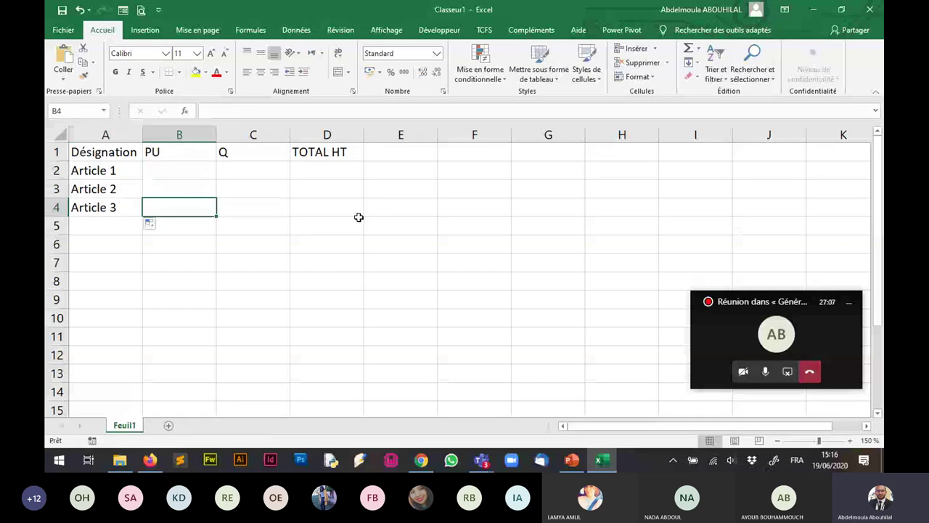
# Enter the unit prices 150, 200 and 250 in B2:B4.
pyautogui.click(201, 175)
pyautogui.write('15')
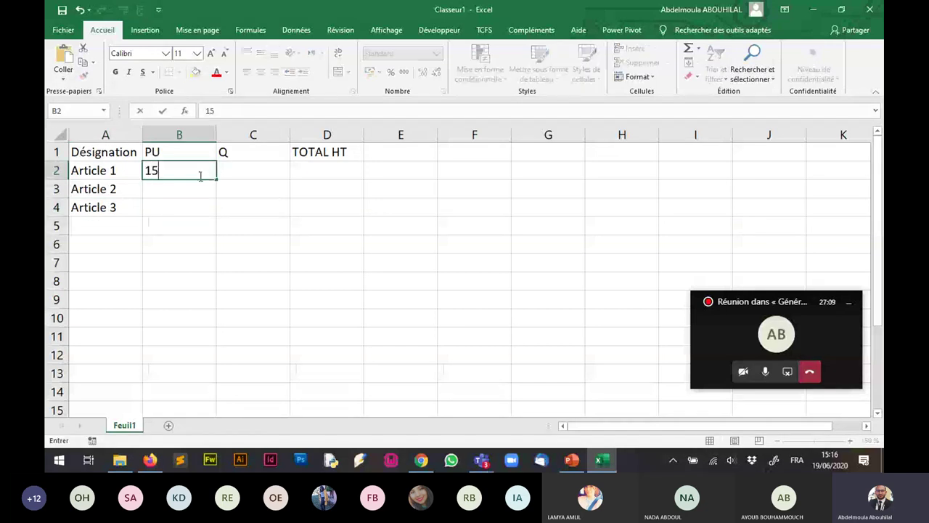
pyautogui.write('0')
pyautogui.press('Return')
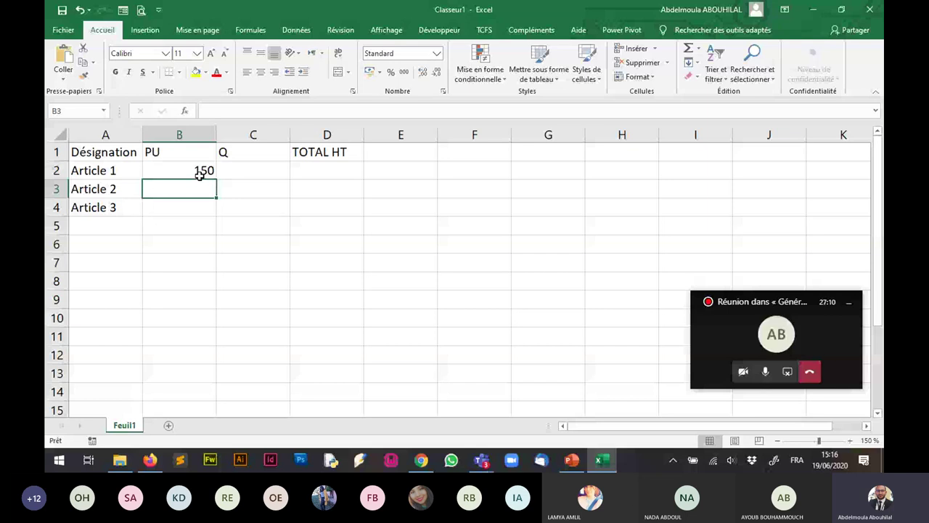
pyautogui.write('200$')
pyautogui.press('Return')
pyautogui.write('2')
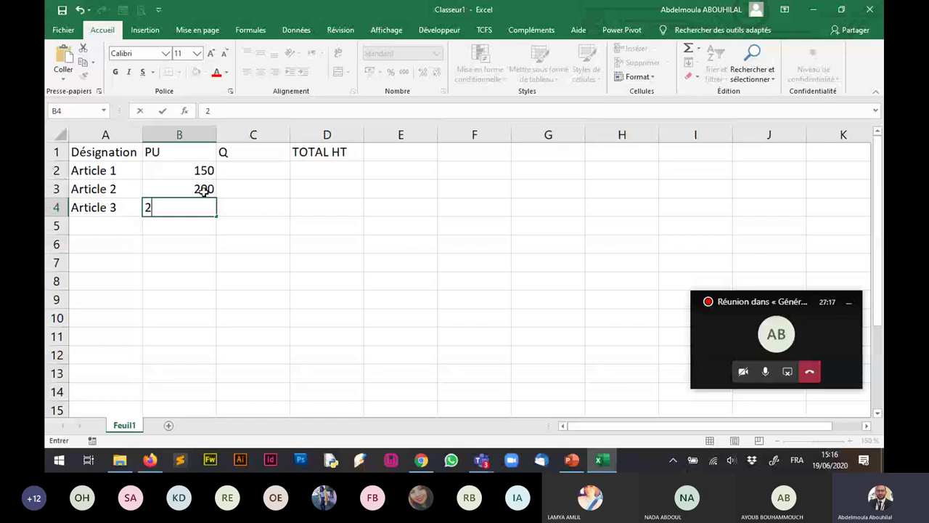
pyautogui.write('50')
pyautogui.click(240, 189)
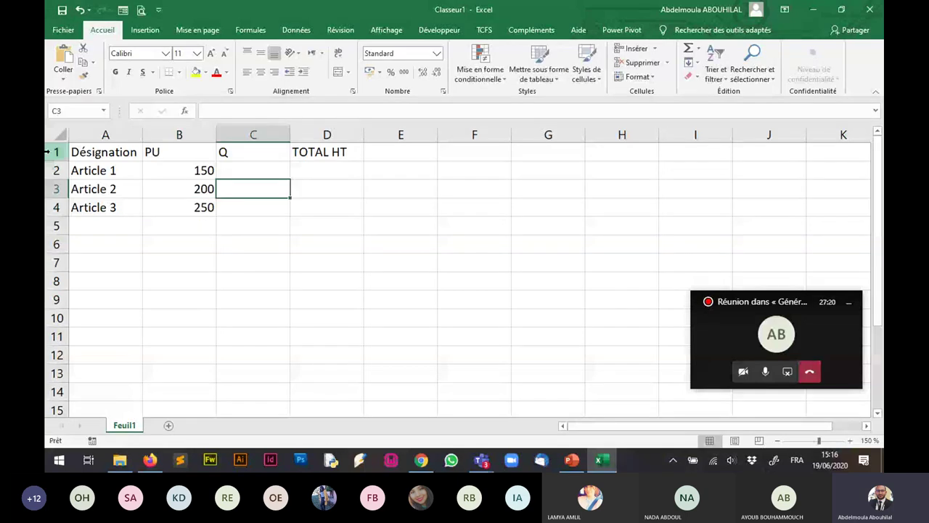
# Apply All Borders to the table range A1:D4.
pyautogui.click(94, 151)
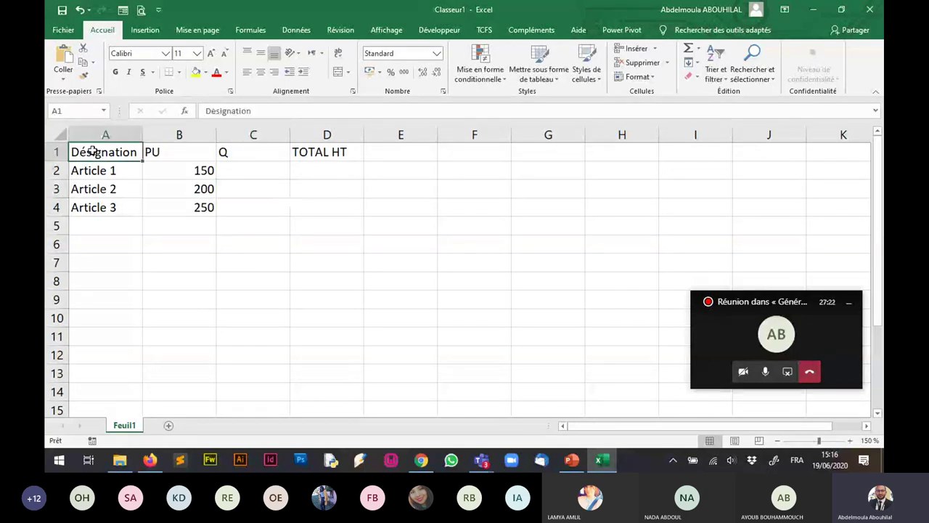
pyautogui.moveTo(94, 151); pyautogui.dragTo(327, 207)
pyautogui.click(179, 72)
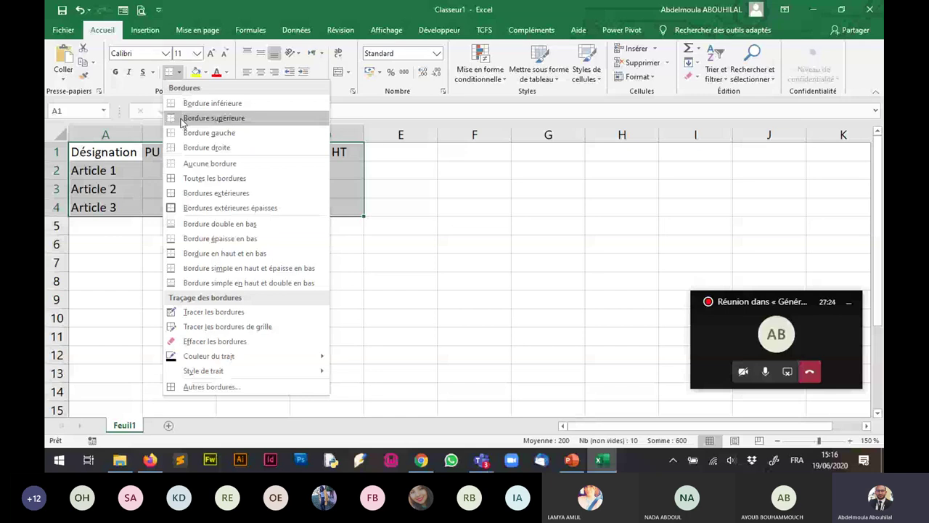
pyautogui.click(214, 178)
pyautogui.click(326, 169)
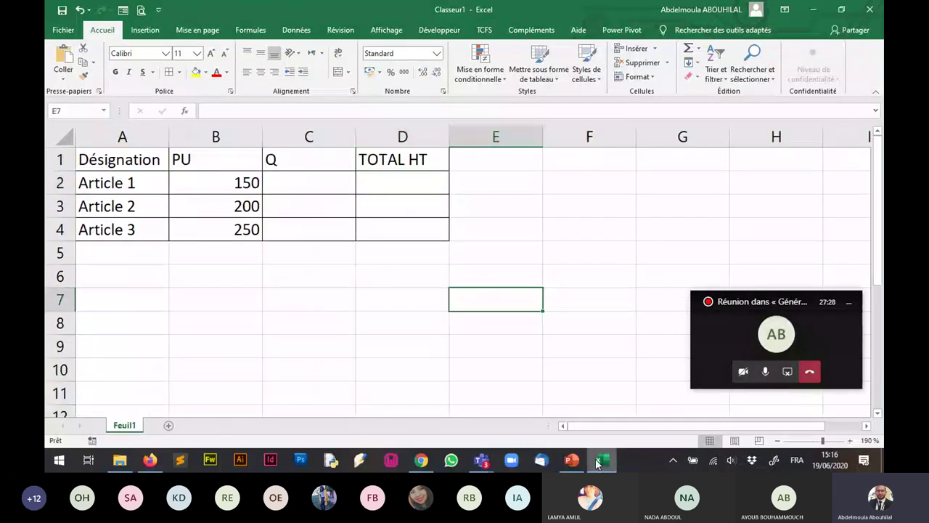
# Check the model slide in PowerPoint, then select D5:D6 back in Excel.
pyautogui.click(569, 465)
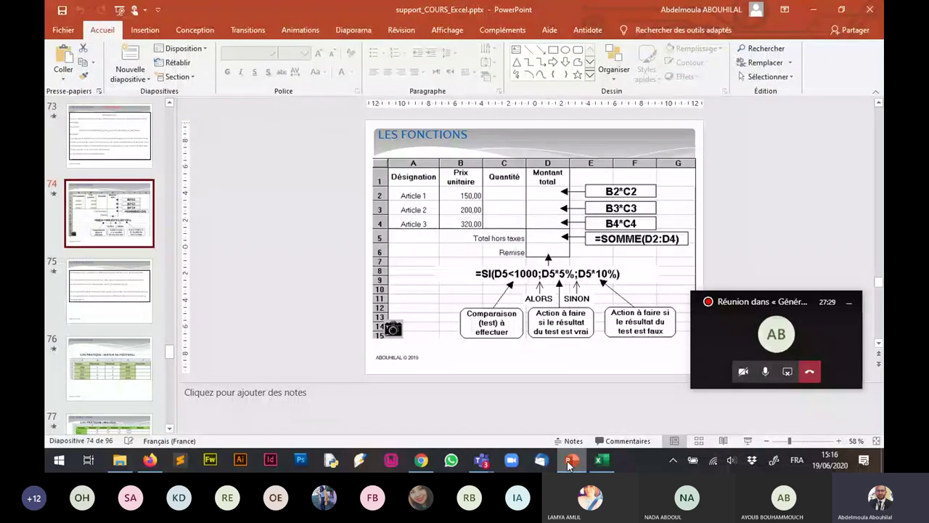
pyautogui.click(600, 460)
pyautogui.moveTo(400, 252); pyautogui.dragTo(390, 279)
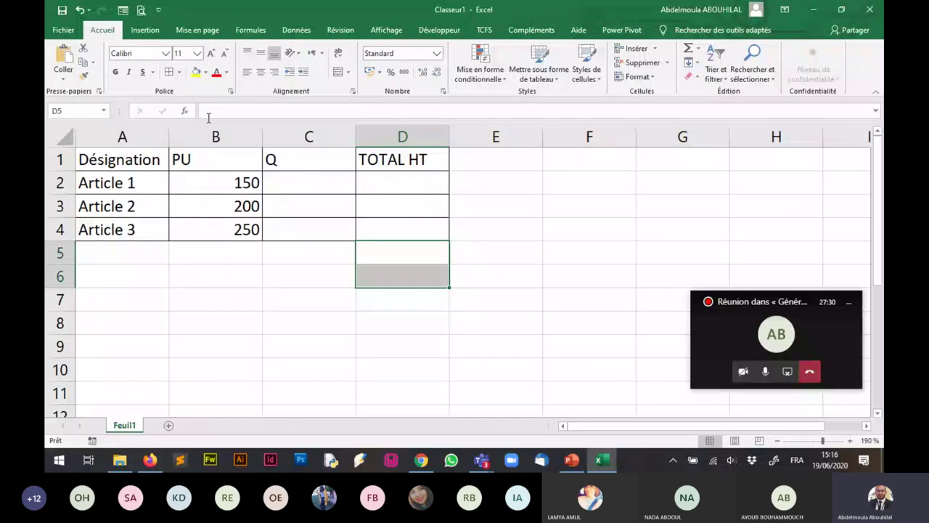
# Border cells D5:D6 and rename the D1 header to 'Montant total'.
pyautogui.click(168, 72)
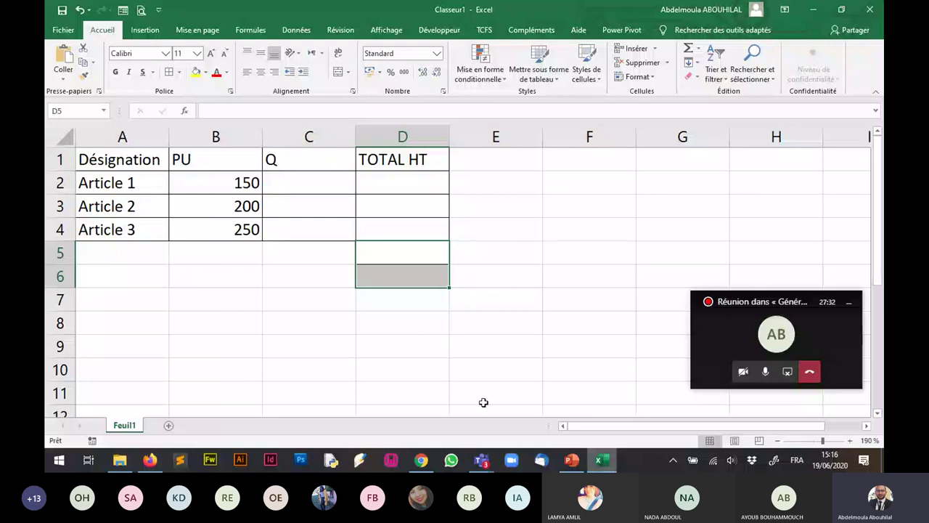
pyautogui.click(337, 255)
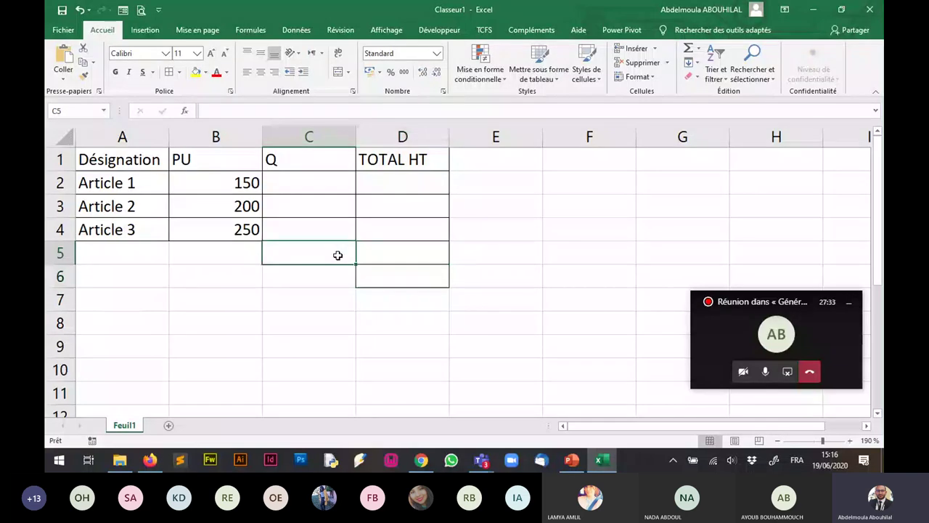
pyautogui.write('Tor')
pyautogui.doubleClick(394, 159)
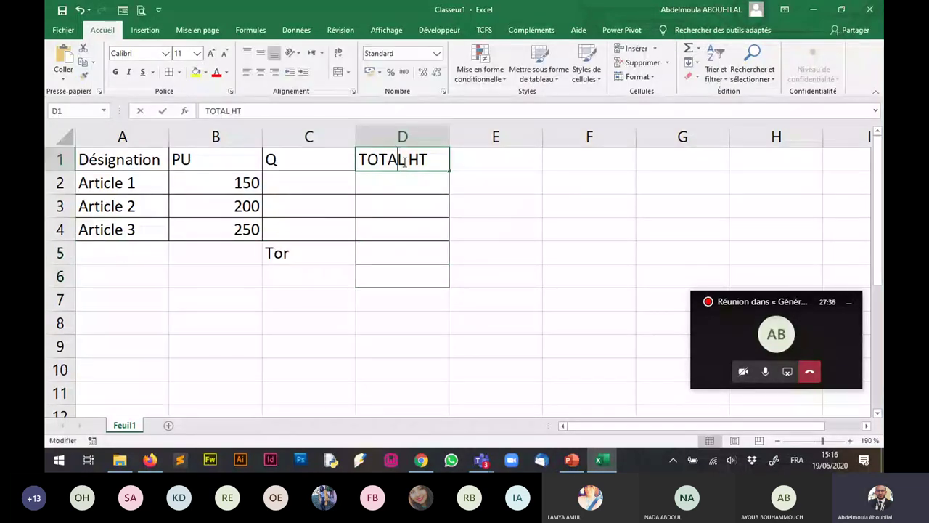
pyautogui.doubleClick(381, 159)
pyautogui.press('Escape')
pyautogui.write('Mont')
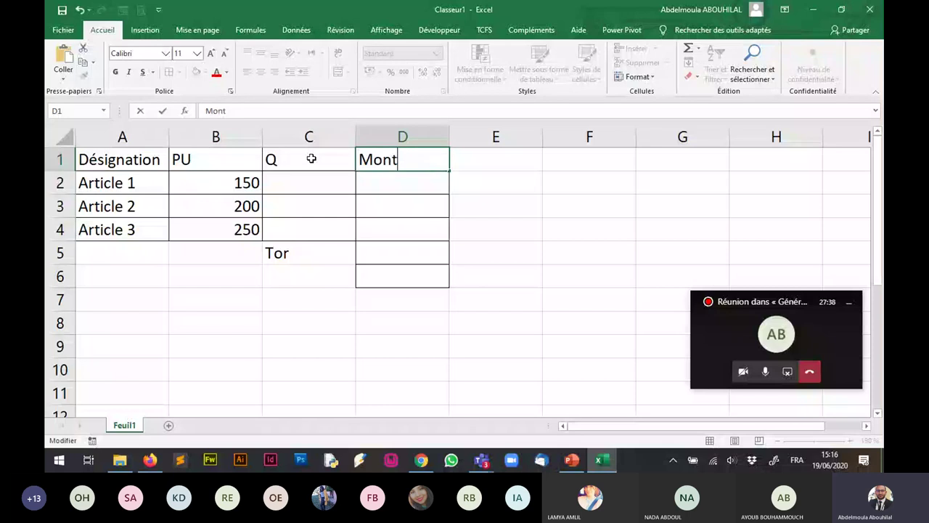
pyautogui.write('anty')
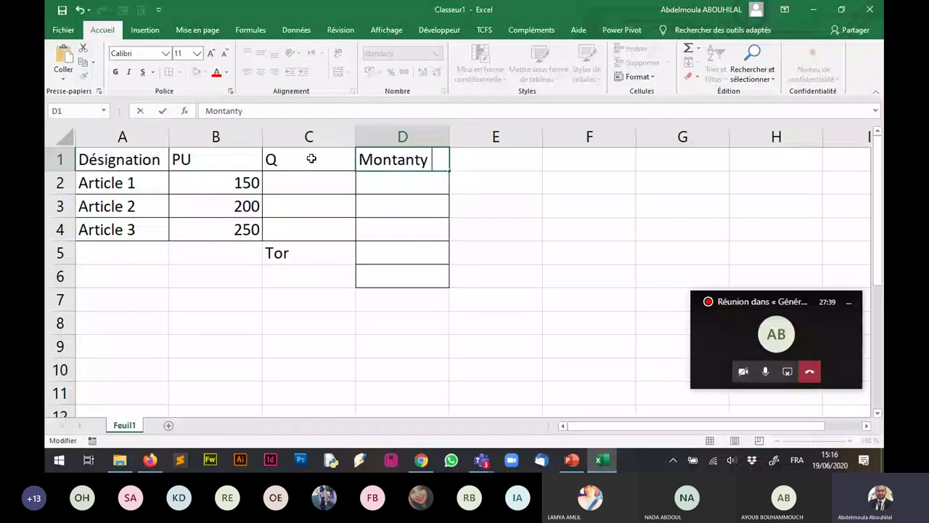
pyautogui.press('BackSpace')
pyautogui.write('to')
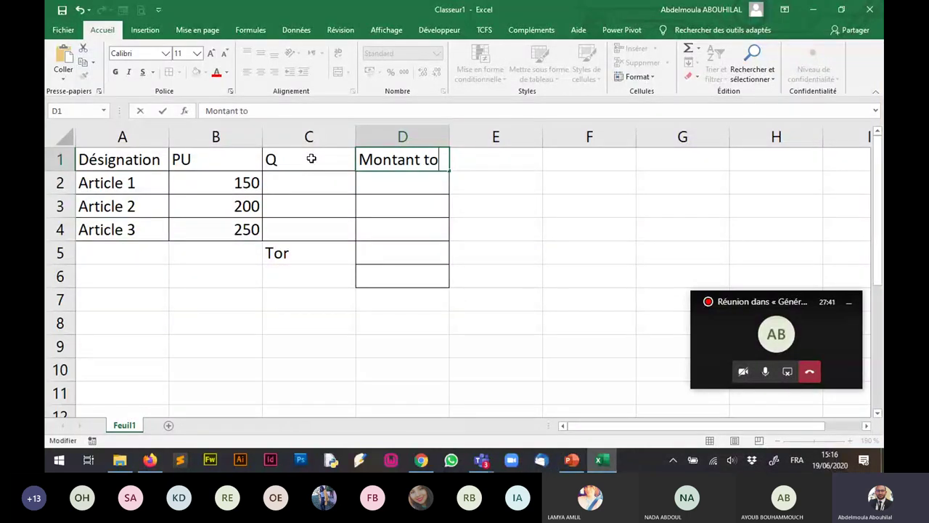
pyautogui.write('t')
pyautogui.write('al')
pyautogui.press('Return')
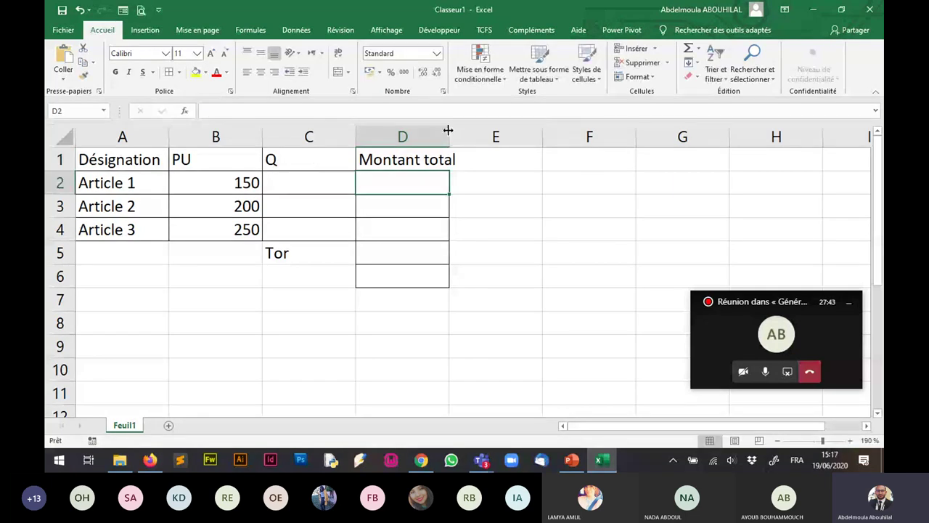
# Widen column D and label C5:C7 as TOTAL HT, REMISE and TOTAL.
pyautogui.moveTo(448, 131); pyautogui.dragTo(489, 130)
pyautogui.click(314, 243)
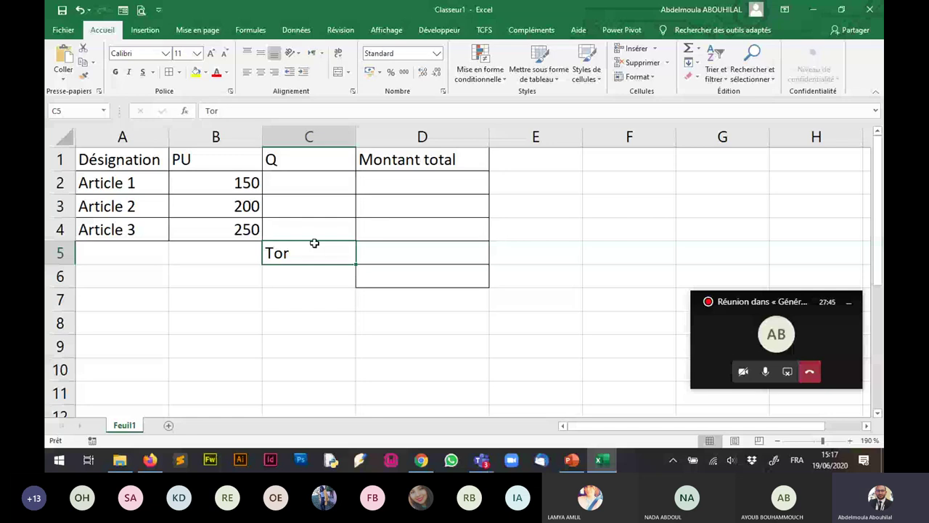
pyautogui.write('TO')
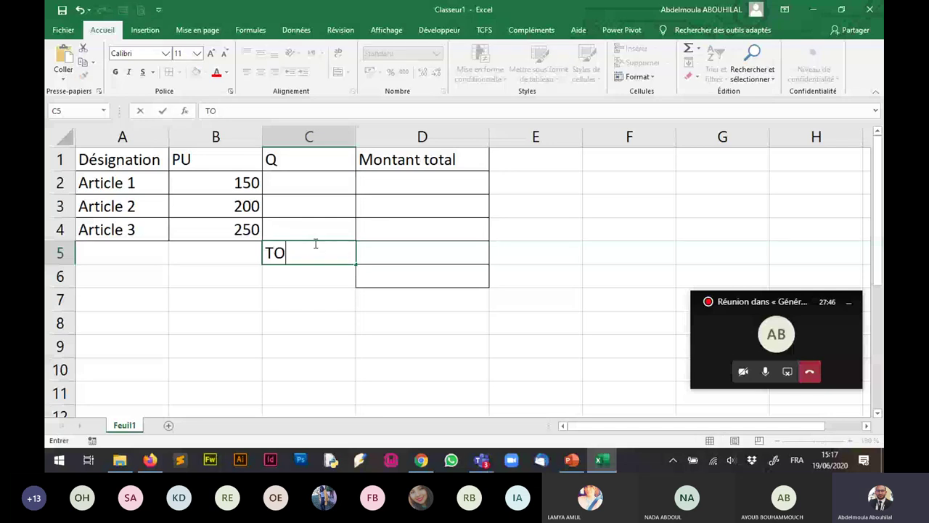
pyautogui.write('TAL HT')
pyautogui.press('Return')
pyautogui.write('REM')
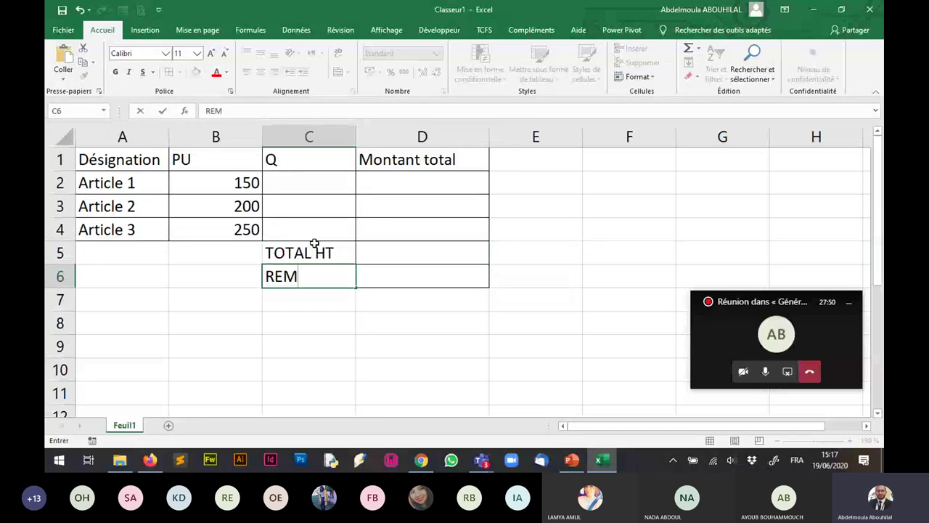
pyautogui.write('ISE')
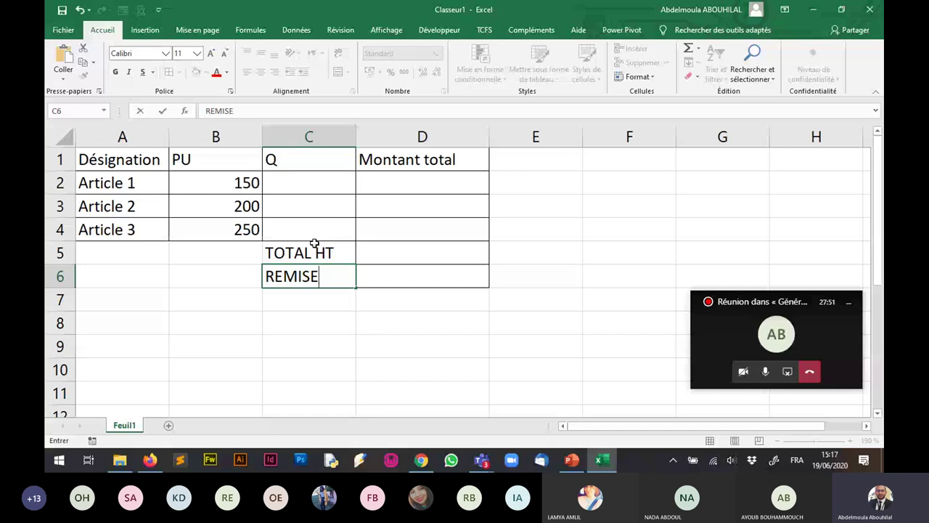
pyautogui.click(331, 291)
pyautogui.write('TOTAL')
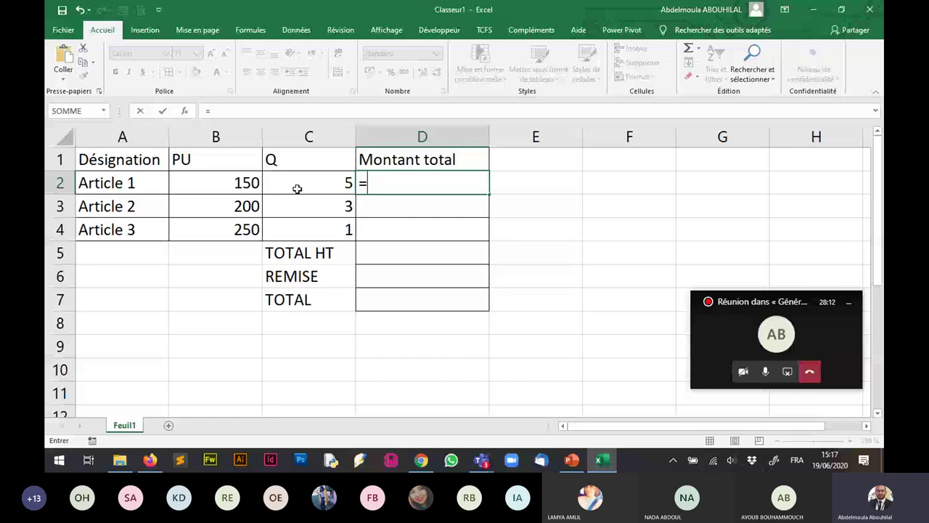
# Fill D2:D4 with the =B2*C2 amounts 750, 600 and 250.
pyautogui.click(252, 184)
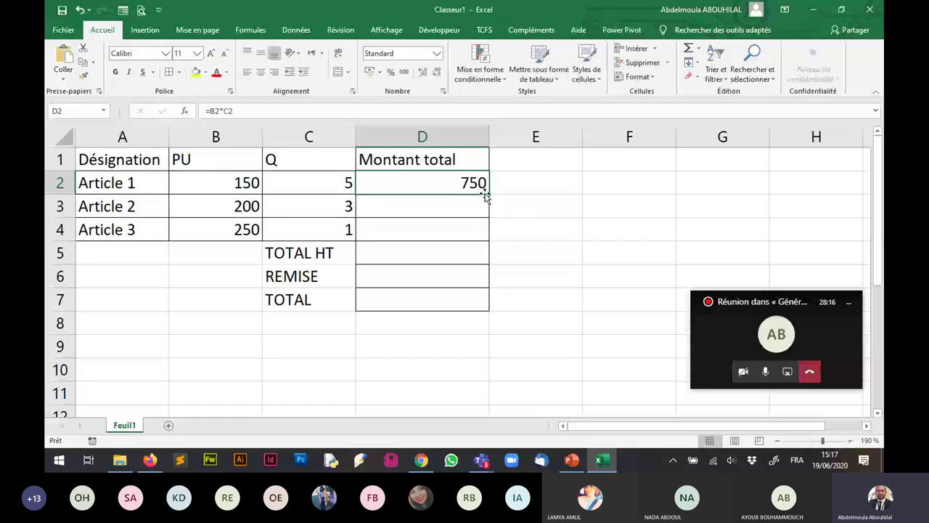
pyautogui.moveTo(486, 196); pyautogui.dragTo(488, 230)
pyautogui.click(475, 250)
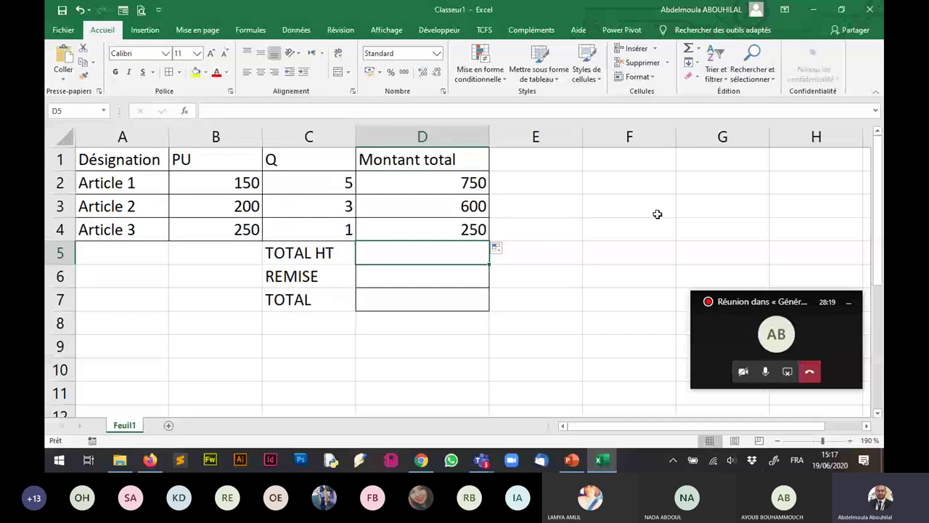
# Enter =SOMME(D2:D4) in D5 to get a TOTAL HT of 1600.
pyautogui.write('=')
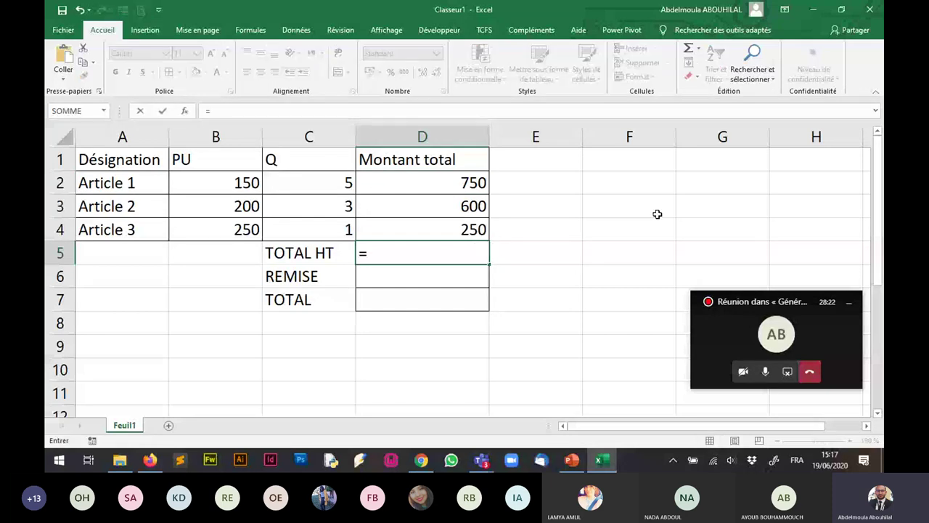
pyautogui.write('som')
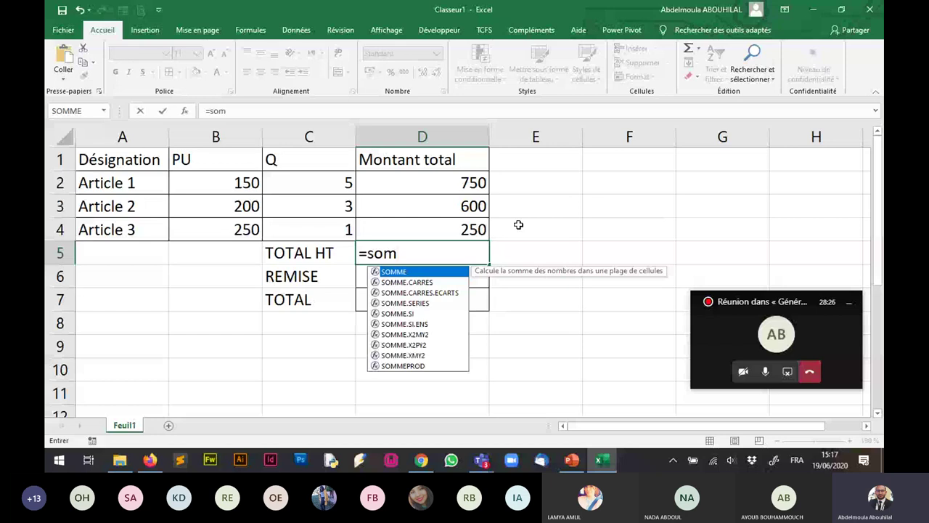
pyautogui.doubleClick(420, 270)
pyautogui.moveTo(416, 183); pyautogui.dragTo(419, 227)
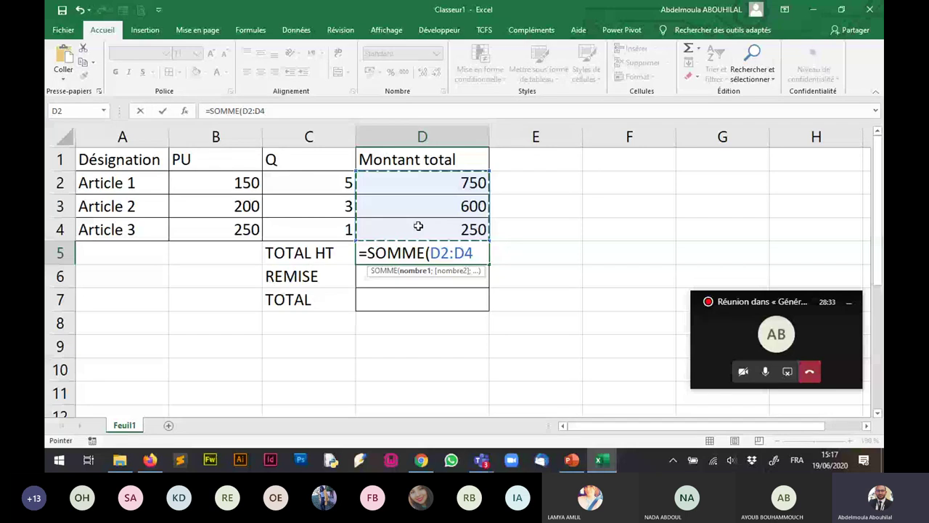
pyautogui.write(')')
pyautogui.press('Return')
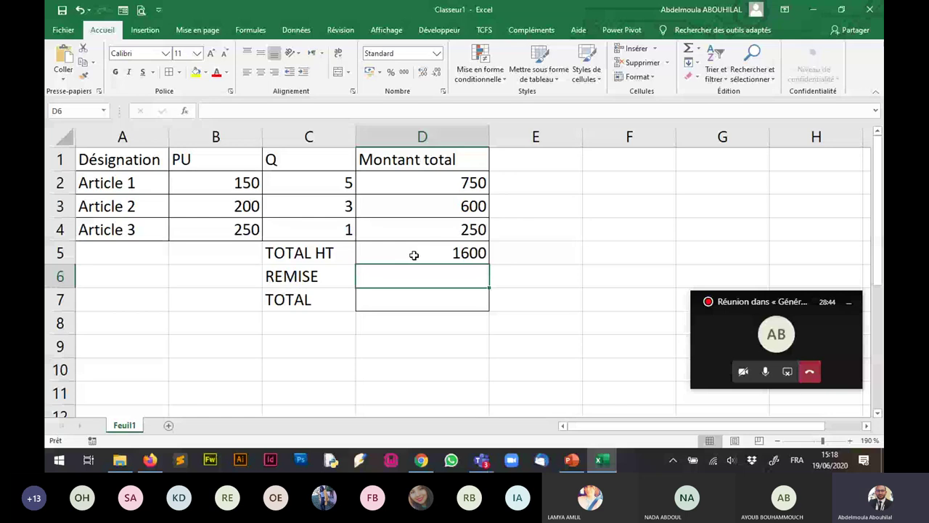
# Apply the Monétaire euro format to prices B2:B4 and amounts D2:D7.
pyautogui.moveTo(216, 182); pyautogui.dragTo(216, 229)
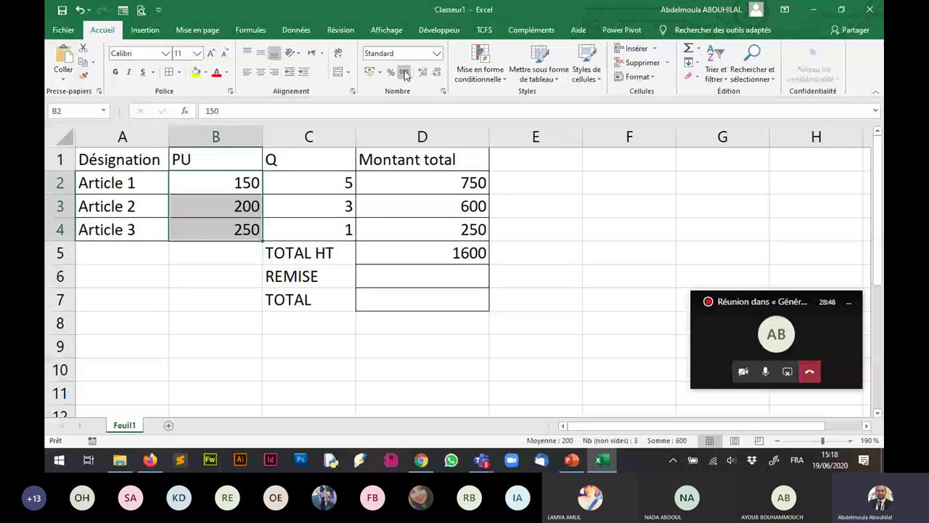
pyautogui.click(436, 53)
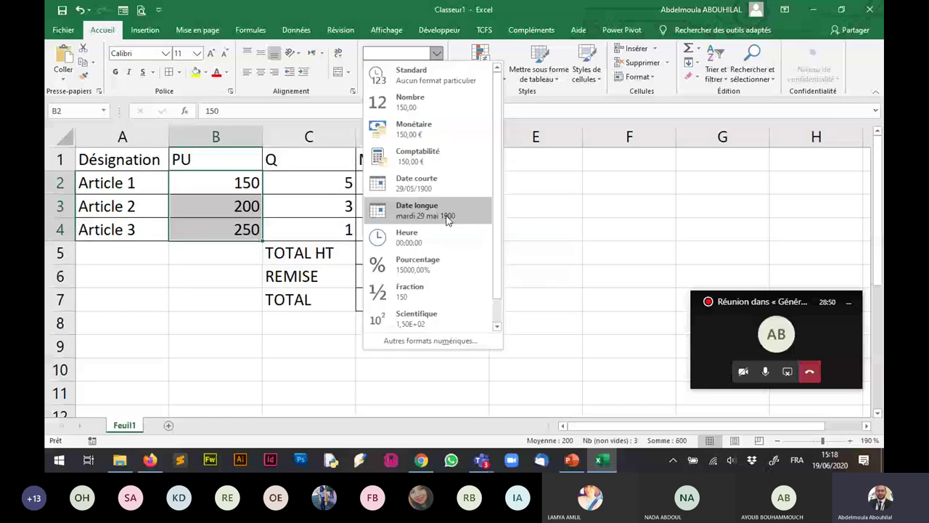
pyautogui.click(414, 129)
pyautogui.moveTo(436, 182); pyautogui.dragTo(446, 284)
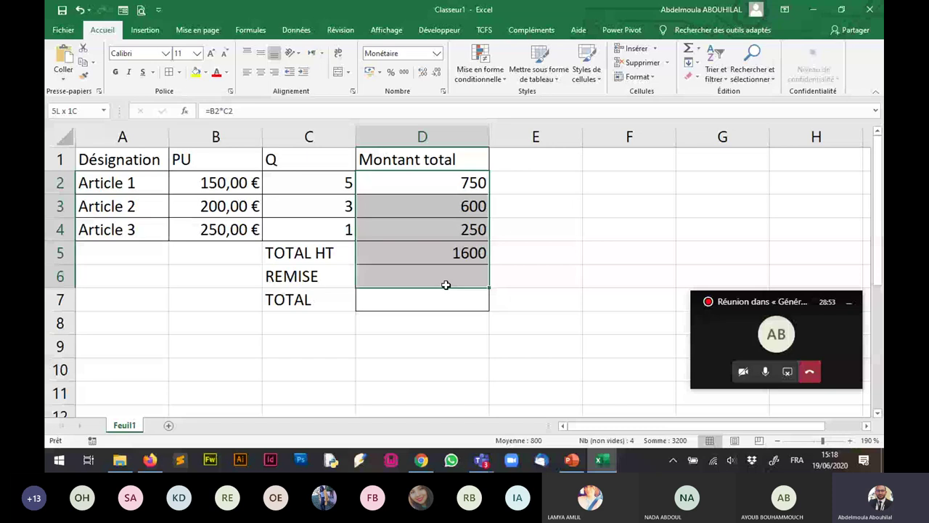
pyautogui.moveTo(446, 284); pyautogui.dragTo(446, 299)
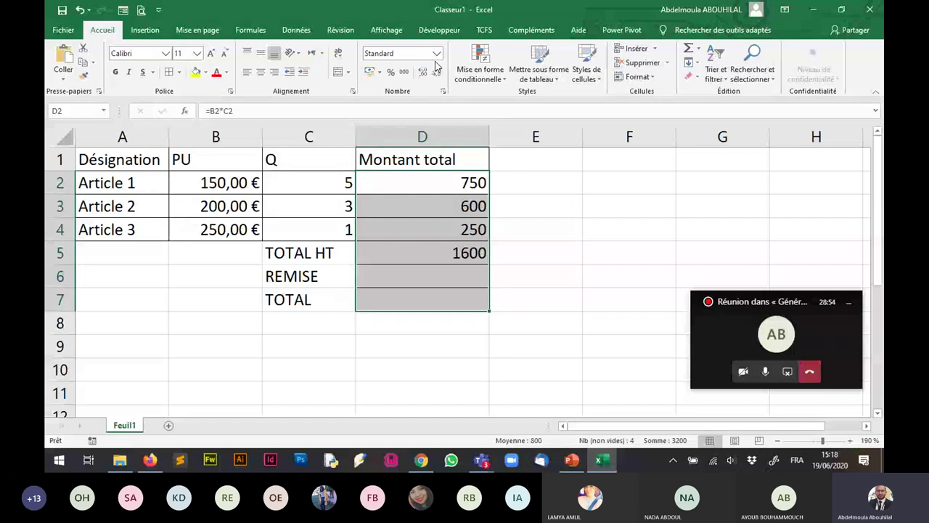
pyautogui.click(479, 253)
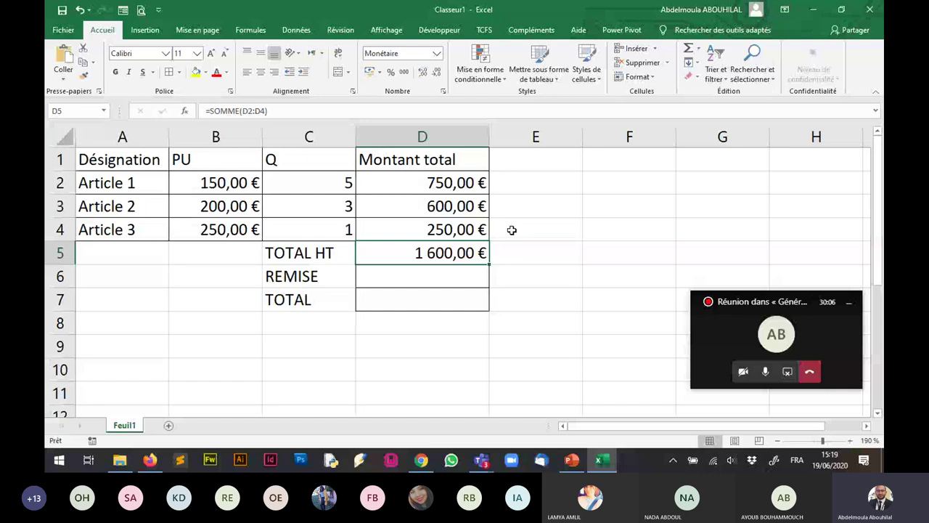
# Start an =SI( formula in the REMISE amount cell D6.
pyautogui.press('Right')
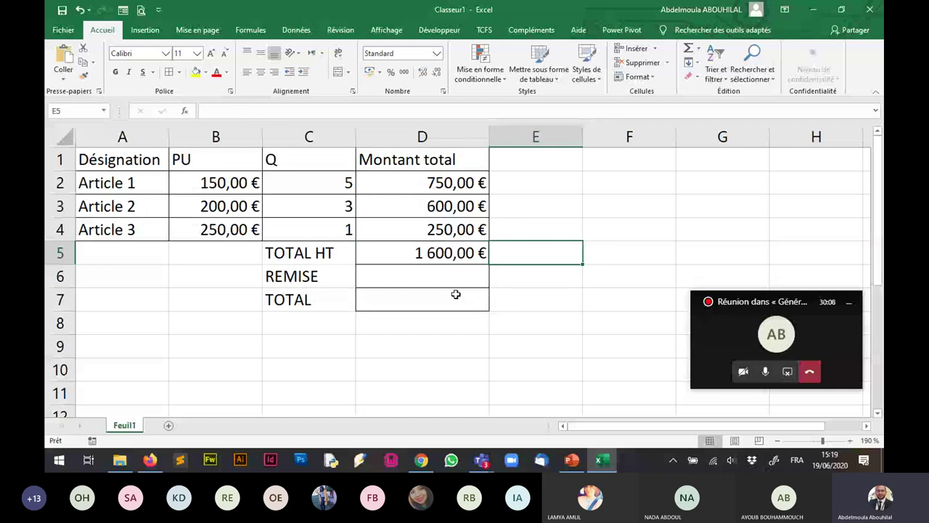
pyautogui.click(450, 280)
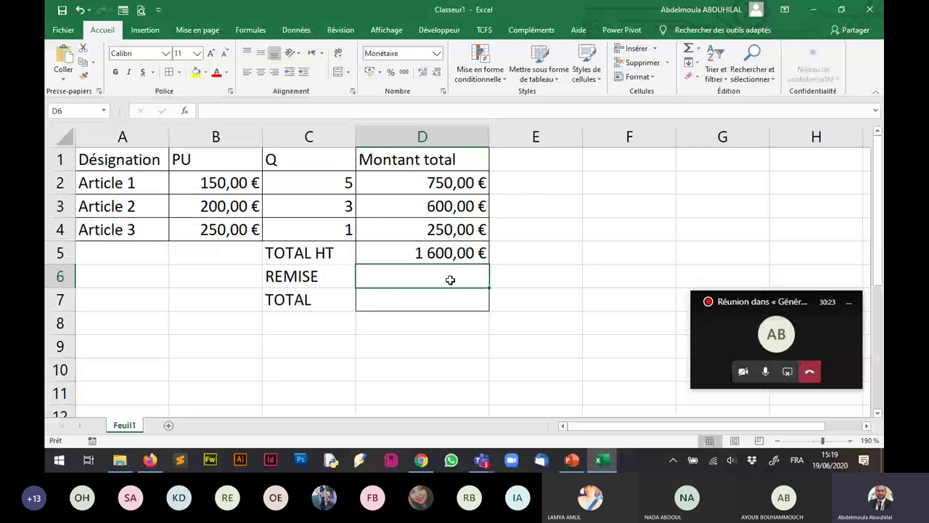
pyautogui.doubleClick(451, 279)
pyautogui.write('=si')
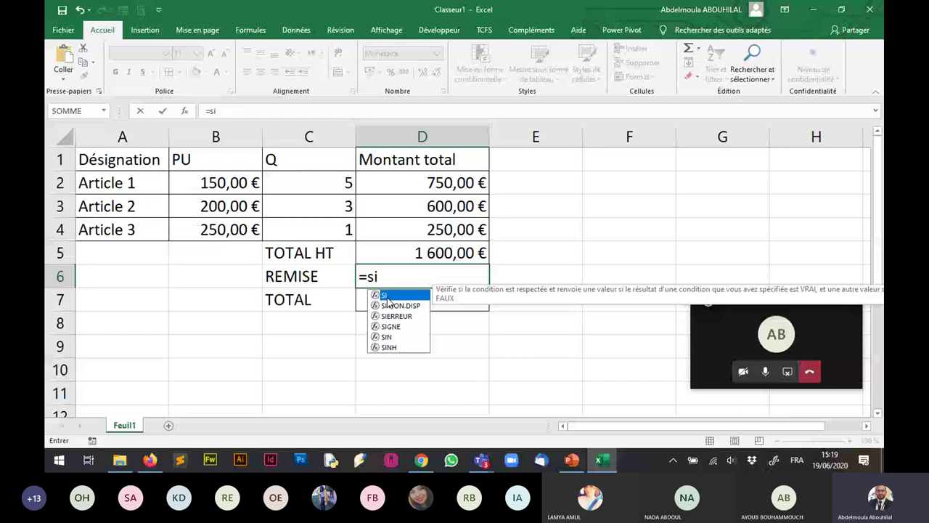
pyautogui.doubleClick(386, 295)
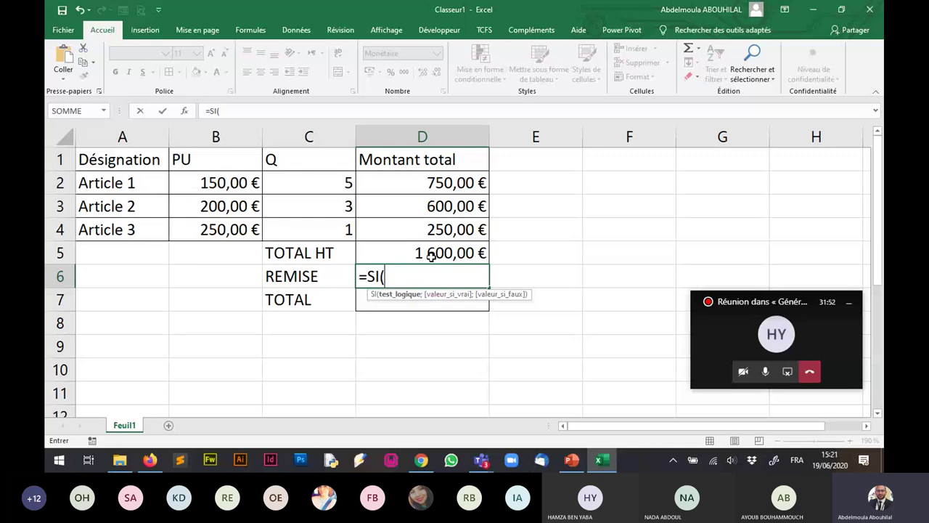
# Complete =SI(D5>=1000;D5*10%;D5*5%) in D6, giving a REMISE of 160,00 €.
pyautogui.click(431, 255)
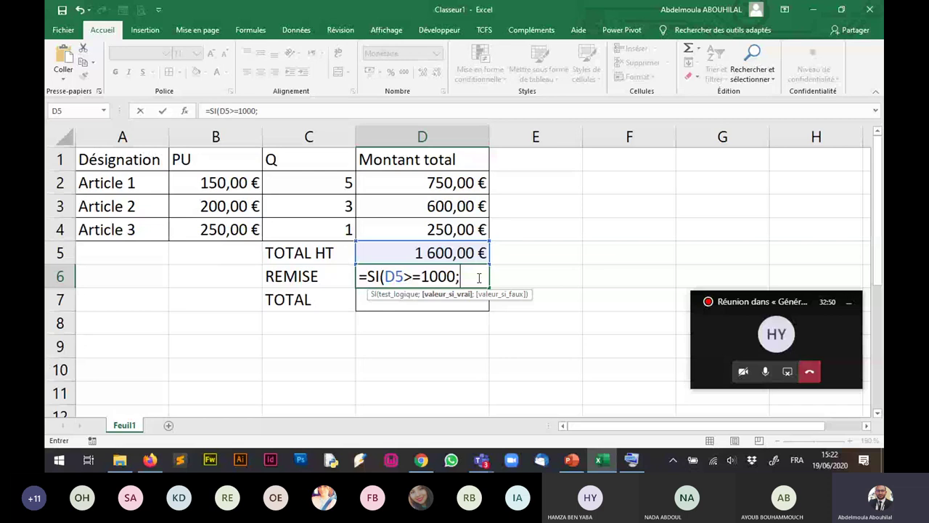
pyautogui.click(429, 253)
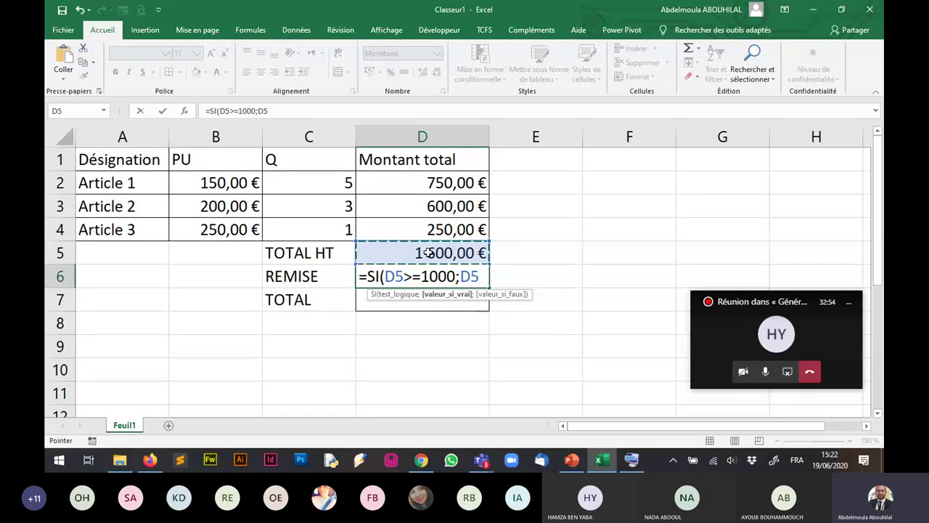
pyautogui.write('*')
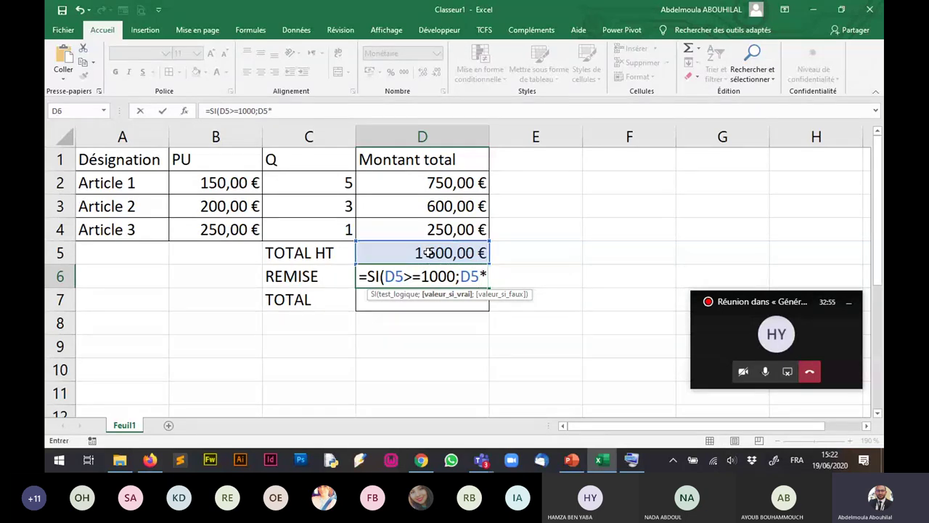
pyautogui.write('10')
pyautogui.write('%')
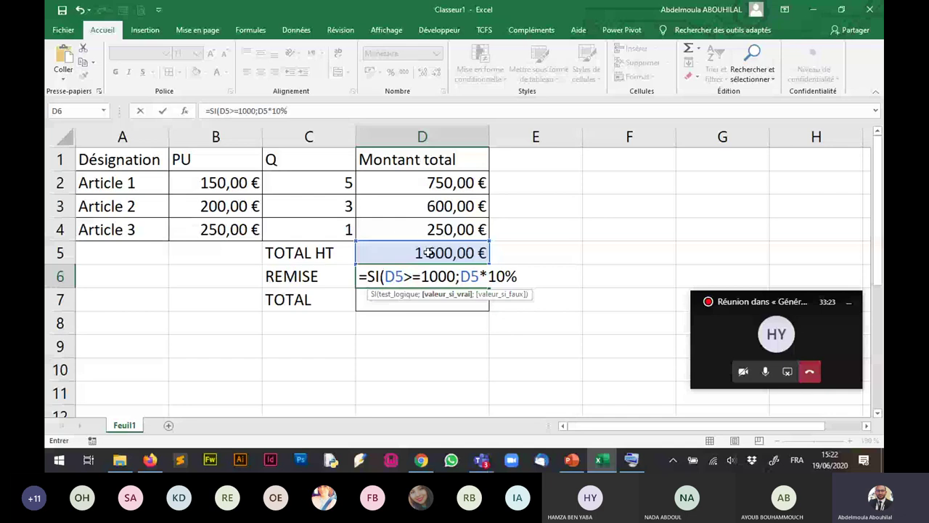
pyautogui.write(';')
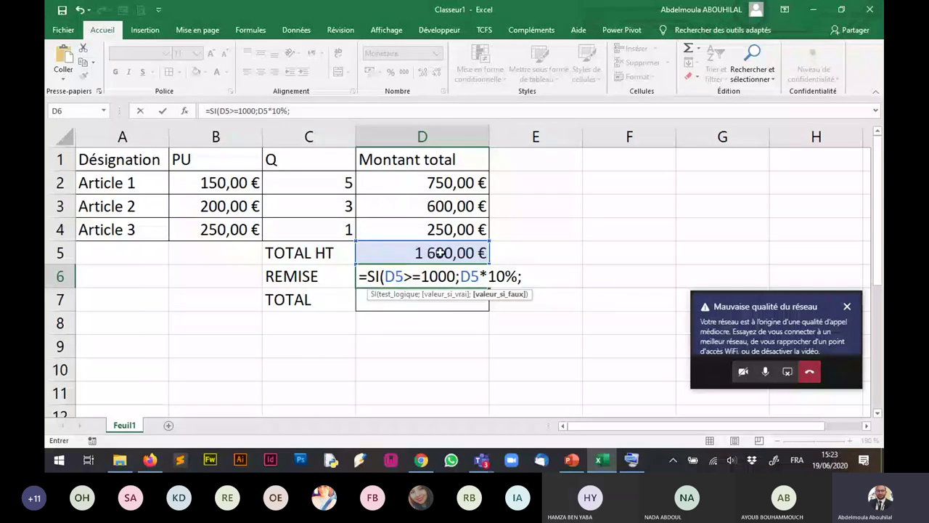
pyautogui.click(440, 252)
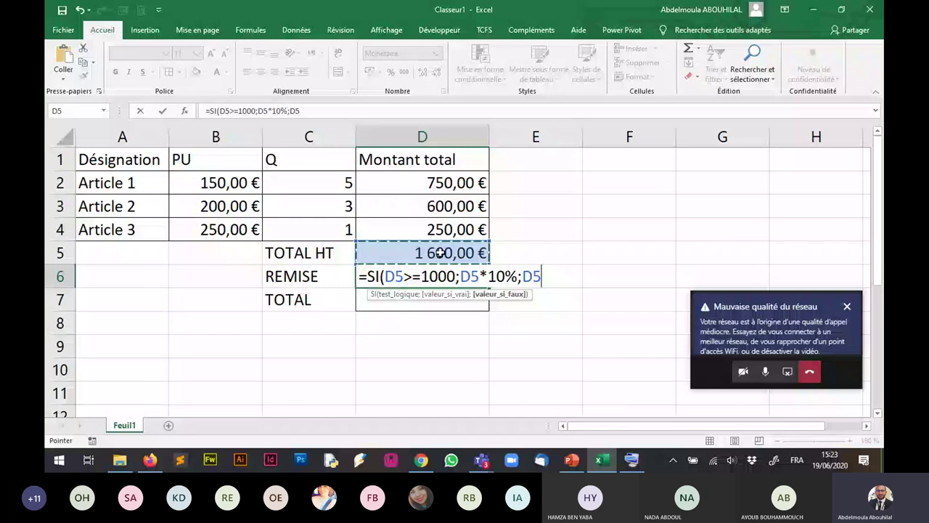
pyautogui.write('*5%)')
pyautogui.press('Return')
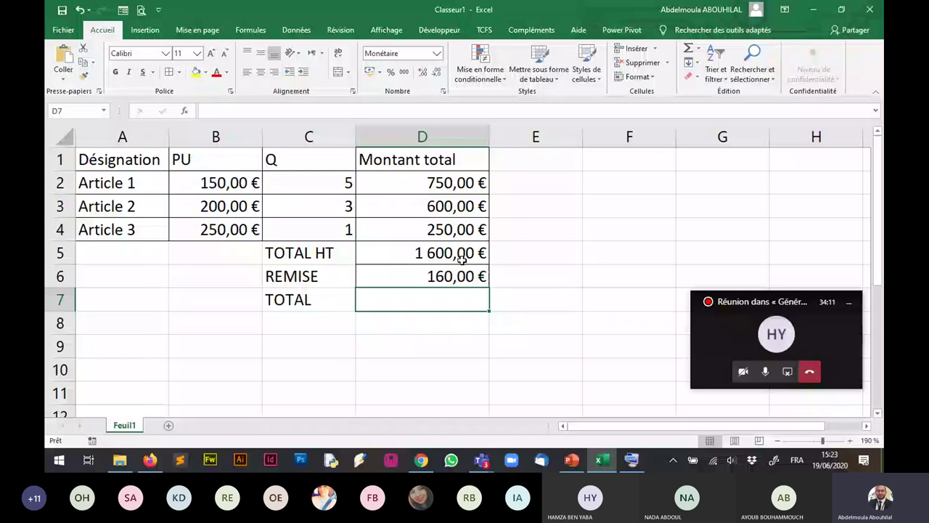
pyautogui.click(458, 276)
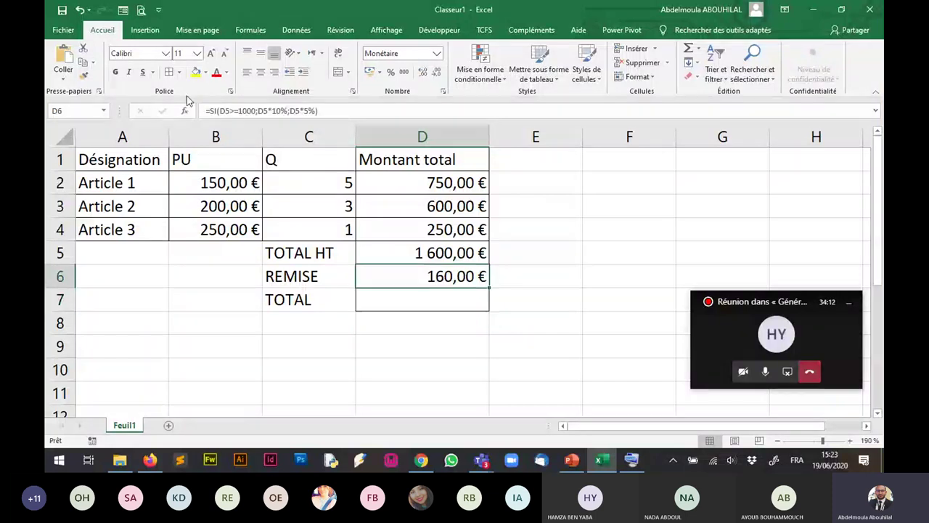
# Colour the REMISE cell D6 yellow and select the TOTAL cell D7.
pyautogui.press('Tab')
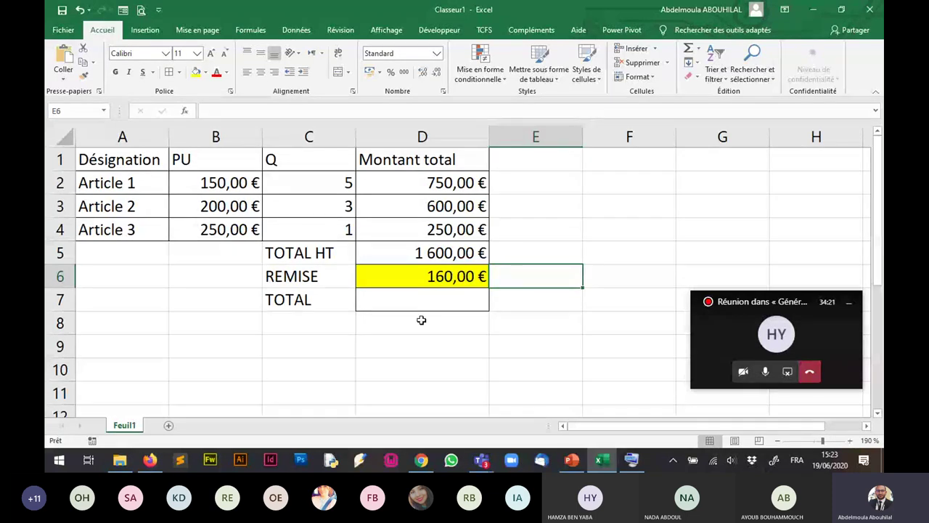
pyautogui.click(421, 292)
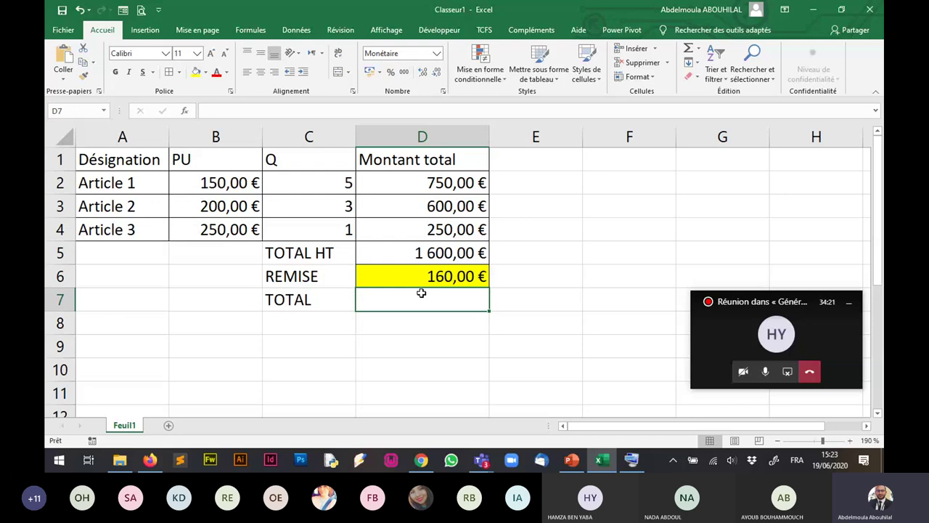
# Enter =D5-D6 in D7 so TOTAL shows 1 440,00 €.
pyautogui.write('=')
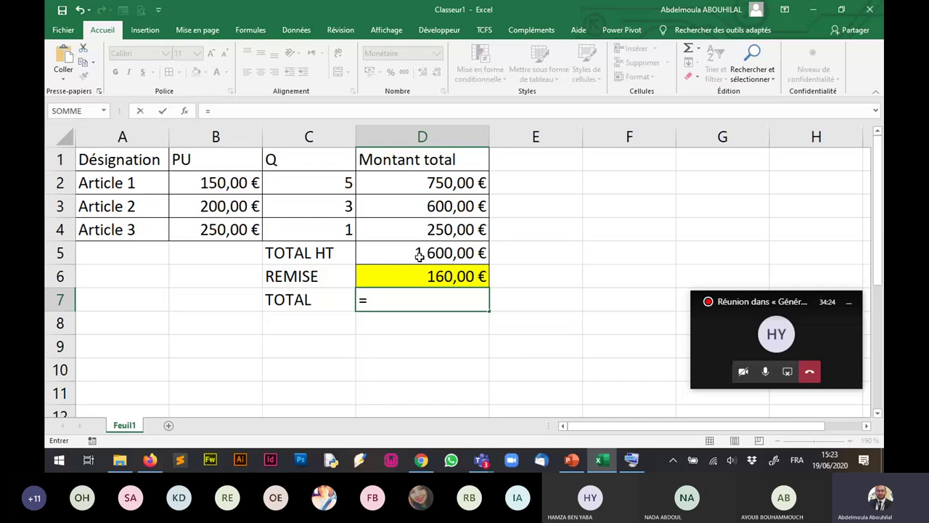
pyautogui.click(419, 257)
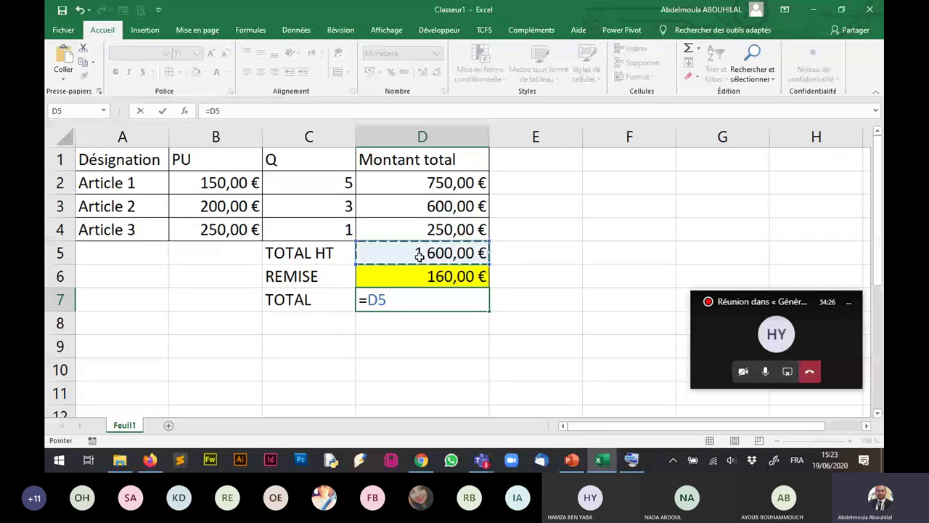
pyautogui.write('-')
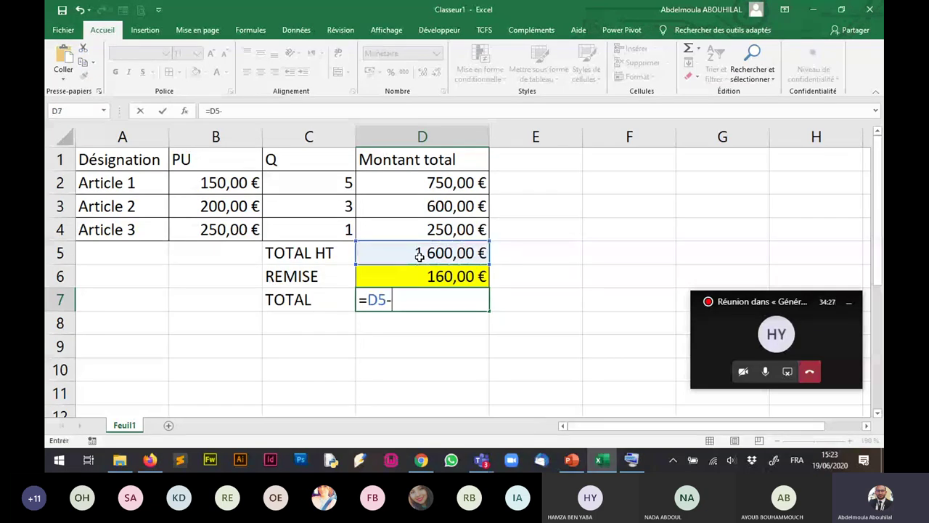
pyautogui.click(427, 278)
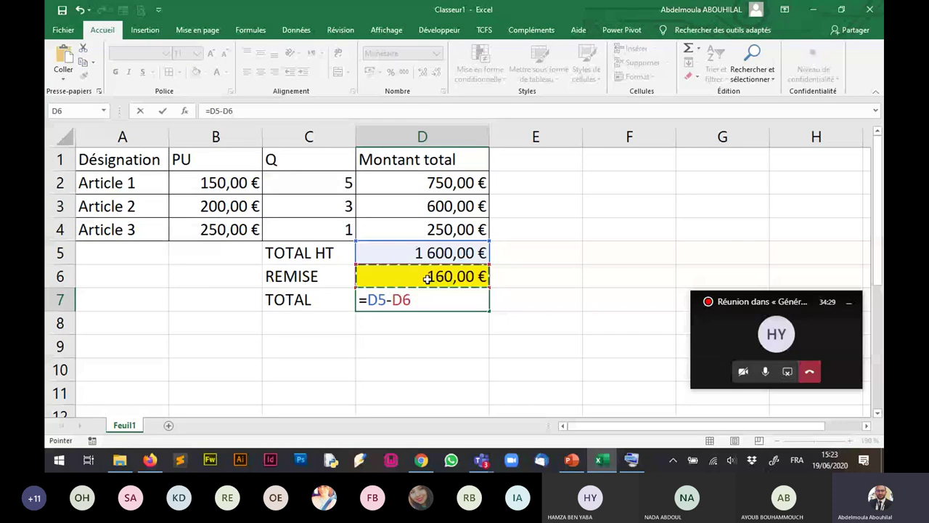
pyautogui.press('Return')
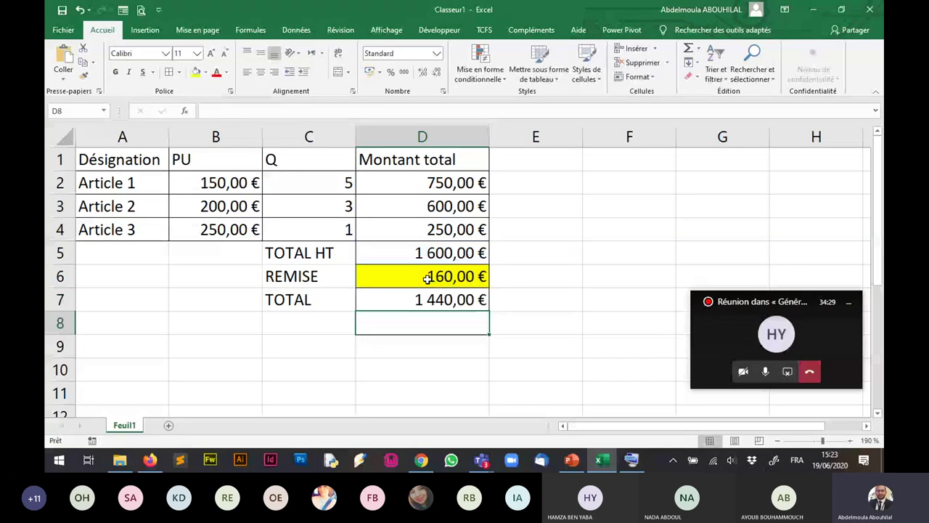
# Inspect the SOMME formula behind the TOTAL HT cell, leaving it unchanged.
pyautogui.press('Up')
pyautogui.press('Right')
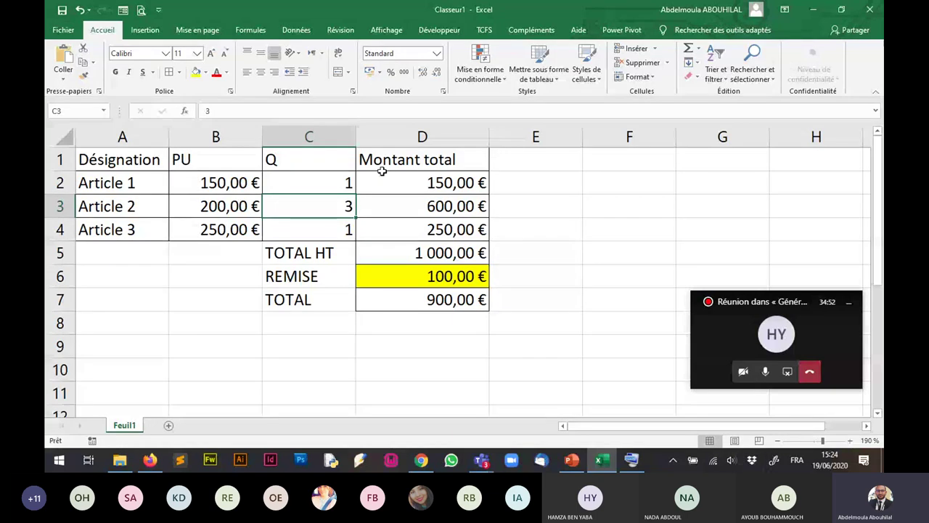
pyautogui.doubleClick(439, 252)
pyautogui.press('Escape')
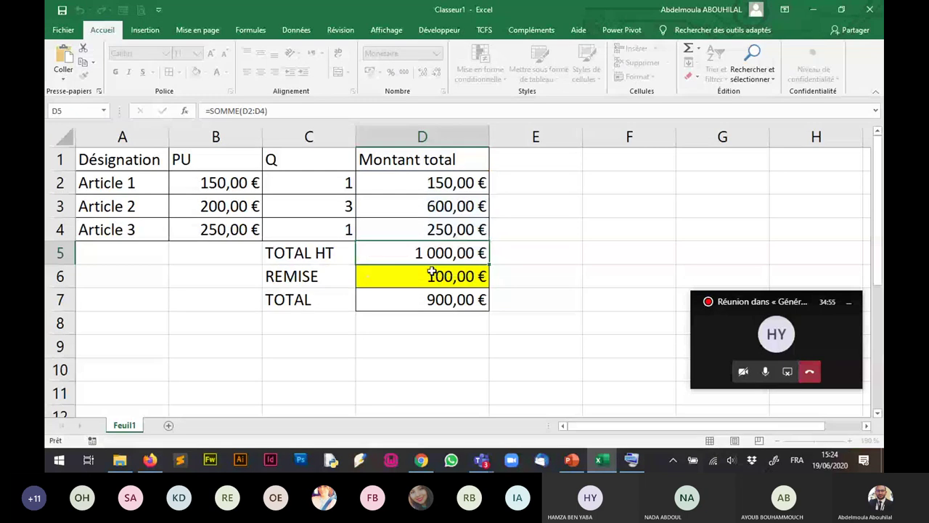
# Walk through D6's discount formula, highlighting the D5>=1000 condition and 10% result, then check TOTAL.
pyautogui.doubleClick(433, 273)
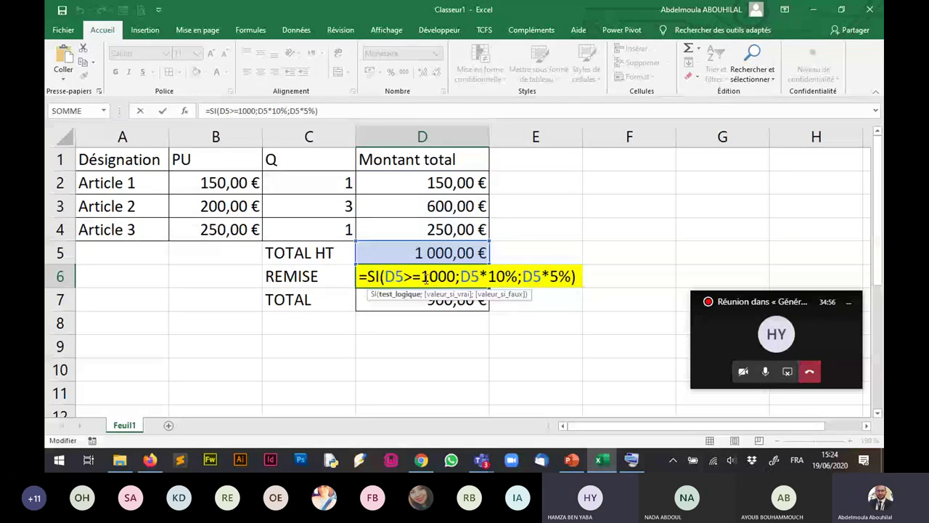
pyautogui.moveTo(385, 277); pyautogui.dragTo(447, 277)
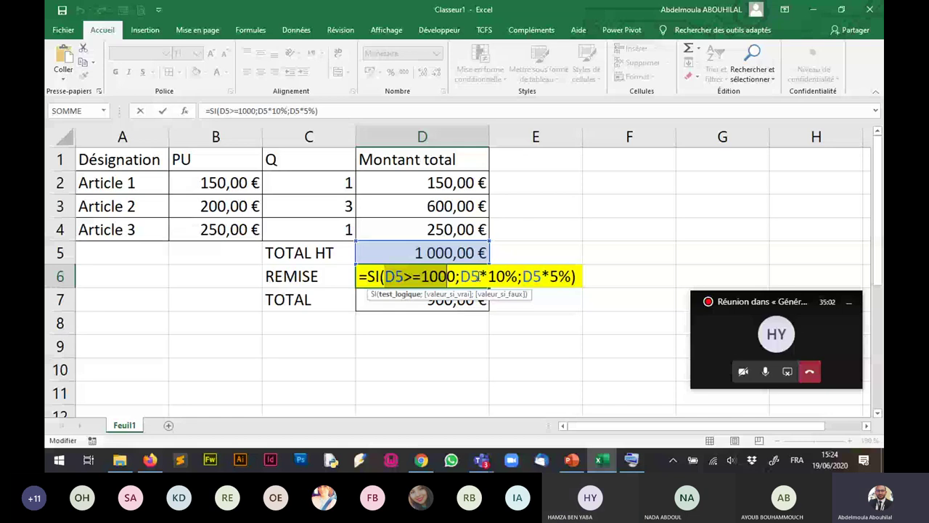
pyautogui.click(480, 276)
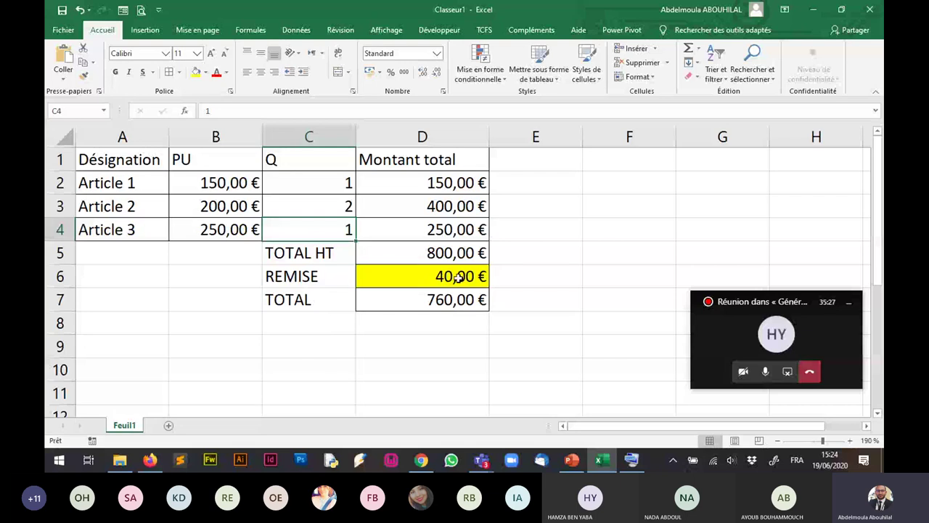
pyautogui.click(445, 275)
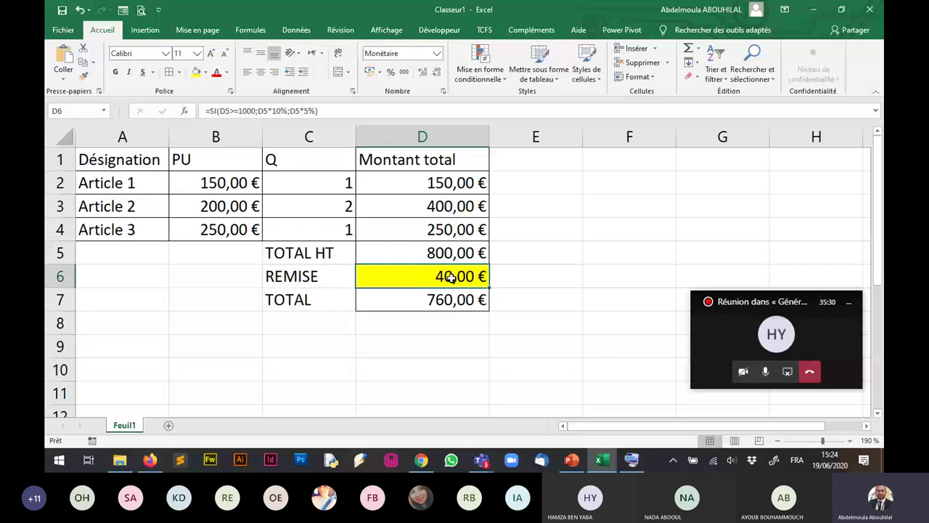
pyautogui.click(452, 300)
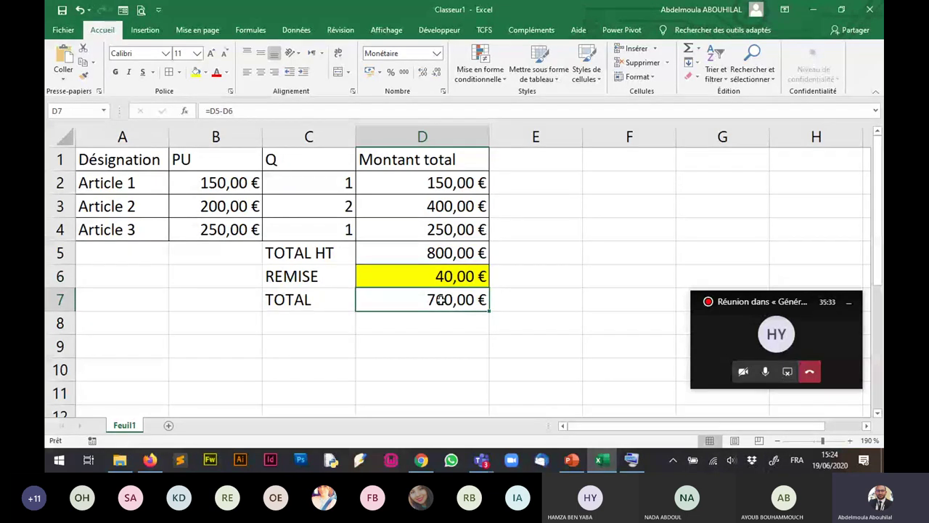
pyautogui.press('Up')
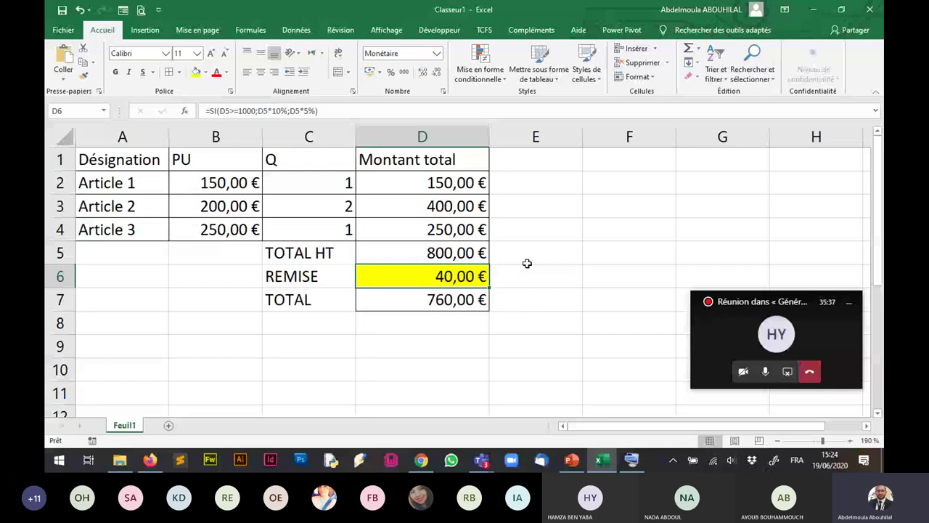
# Explain D6's SI discount formula, then start deleting the *5% calculation from its false case.
pyautogui.doubleClick(395, 277)
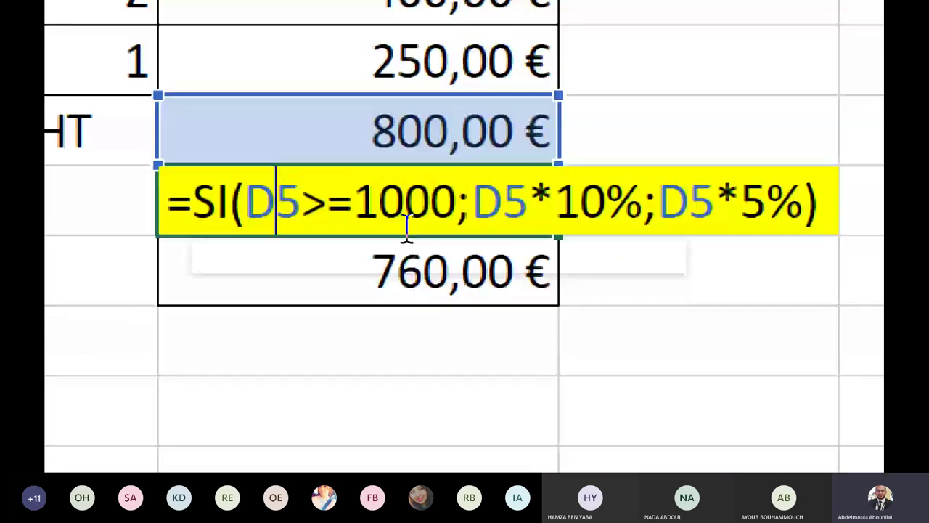
pyautogui.click(475, 277)
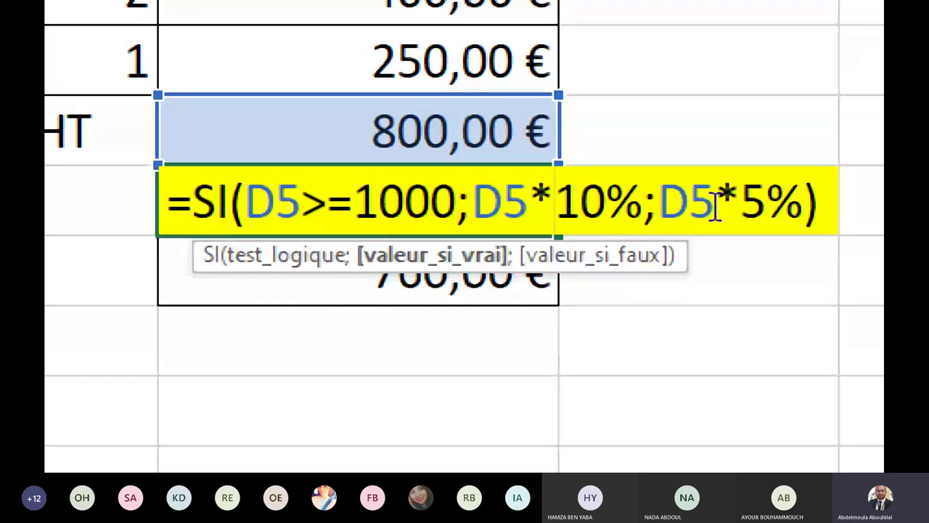
pyautogui.click(803, 204)
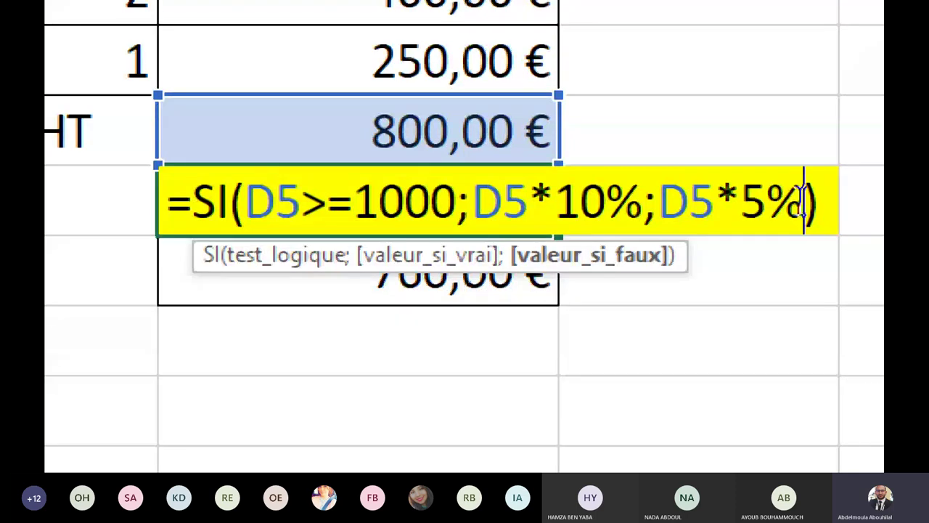
pyautogui.press('BackSpace')
pyautogui.press('BackSpace')
pyautogui.press('BackSpace')
pyautogui.press('BackSpace')
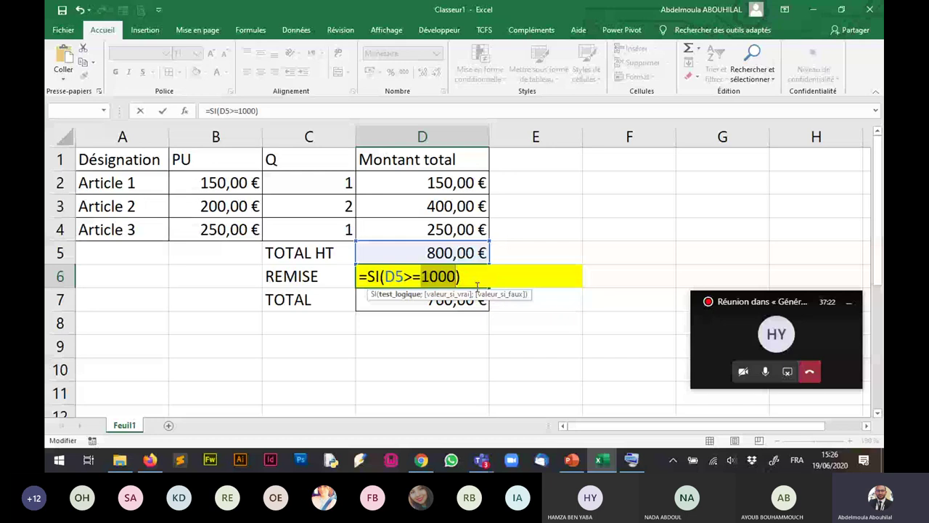
# Cut D6 to =SI(D5>=1000), dismiss Excel's incomplete-formula warning, and resume editing after 1000.
pyautogui.click(436, 277)
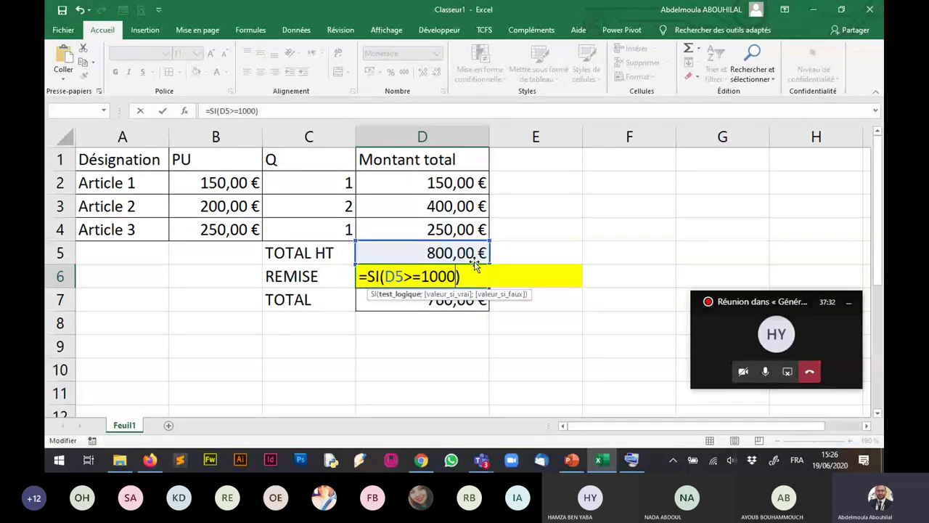
pyautogui.press('Return')
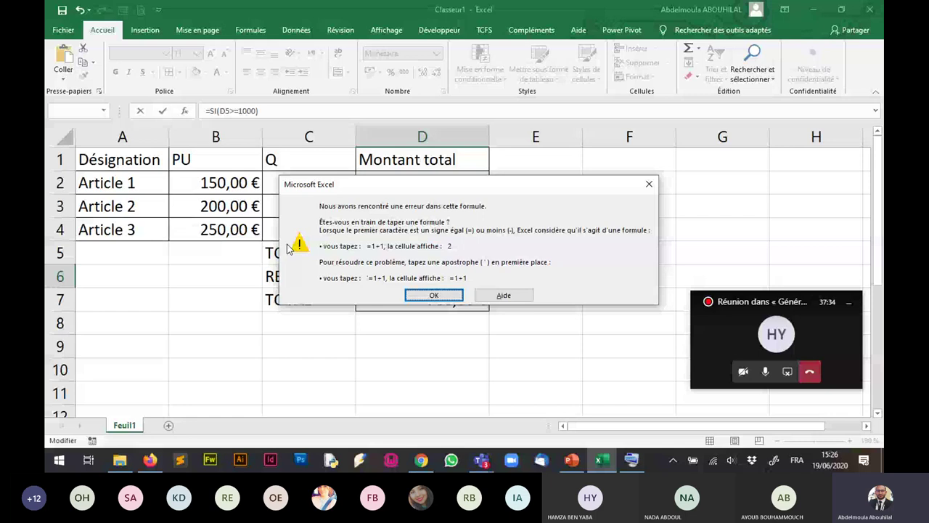
pyautogui.click(436, 295)
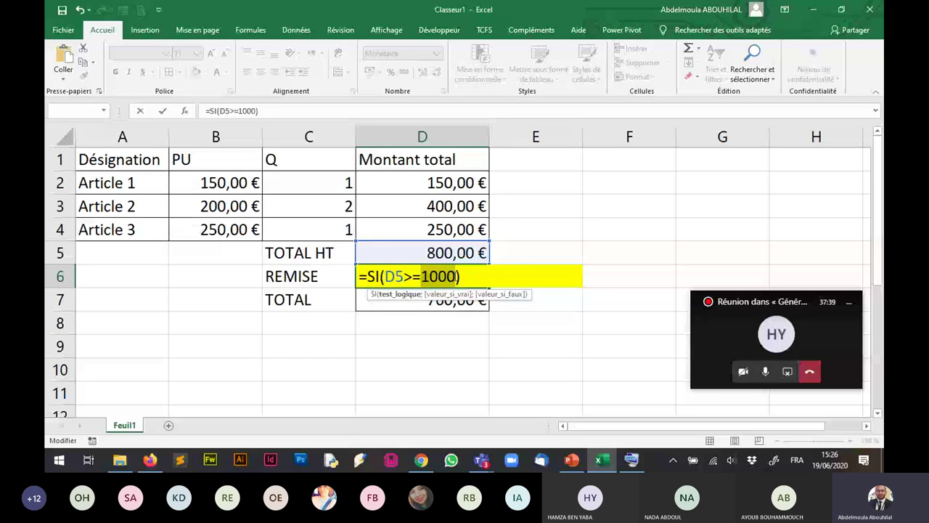
pyautogui.click(456, 276)
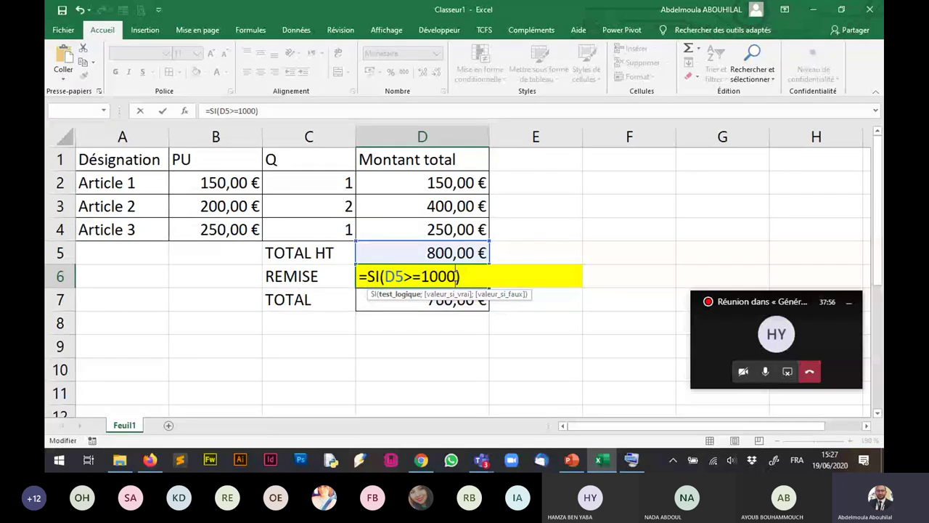
# Change D6 to =SI(D5>=1000;"OK") and set Article 1's quantity in C2 to 1.
pyautogui.write(';"')
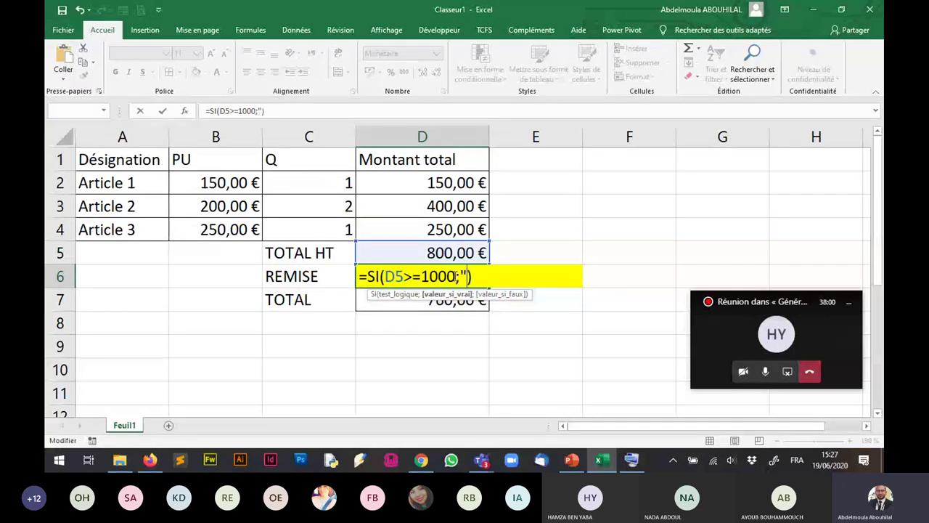
pyautogui.write('OK')
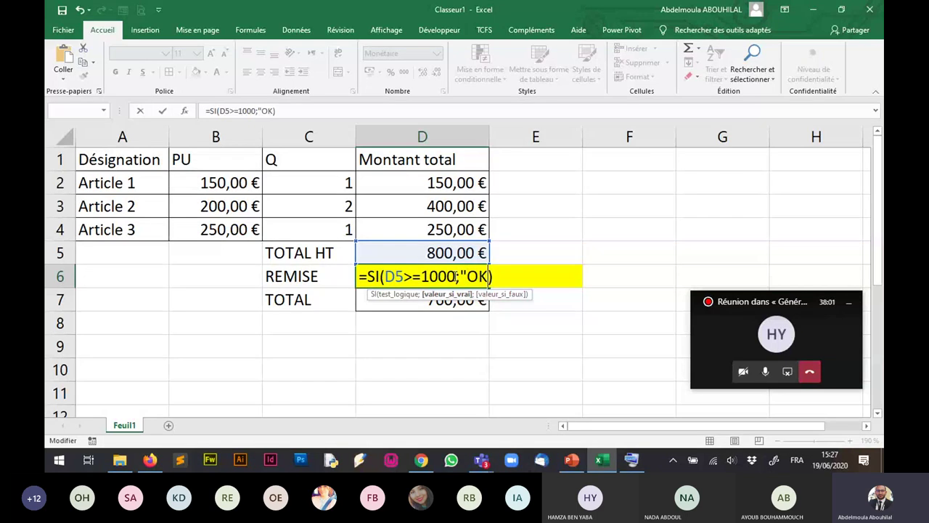
pyautogui.write('3')
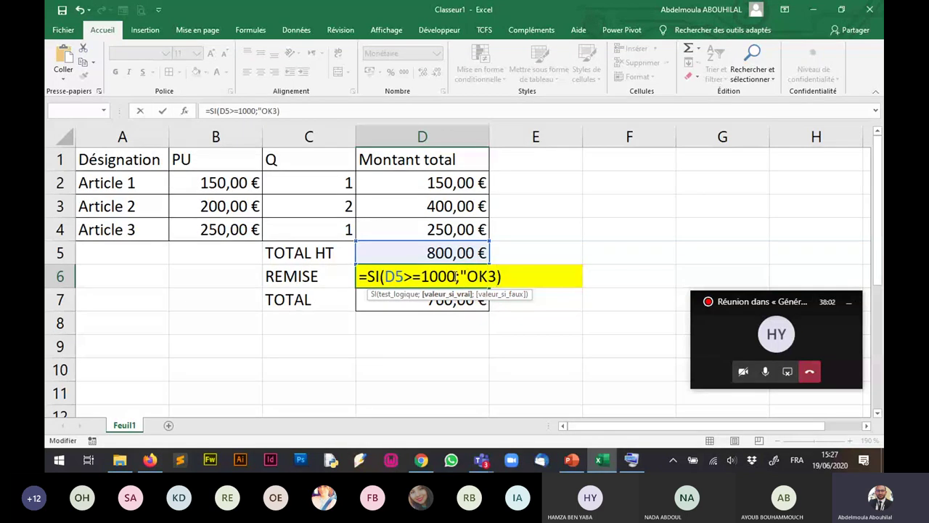
pyautogui.press('Return')
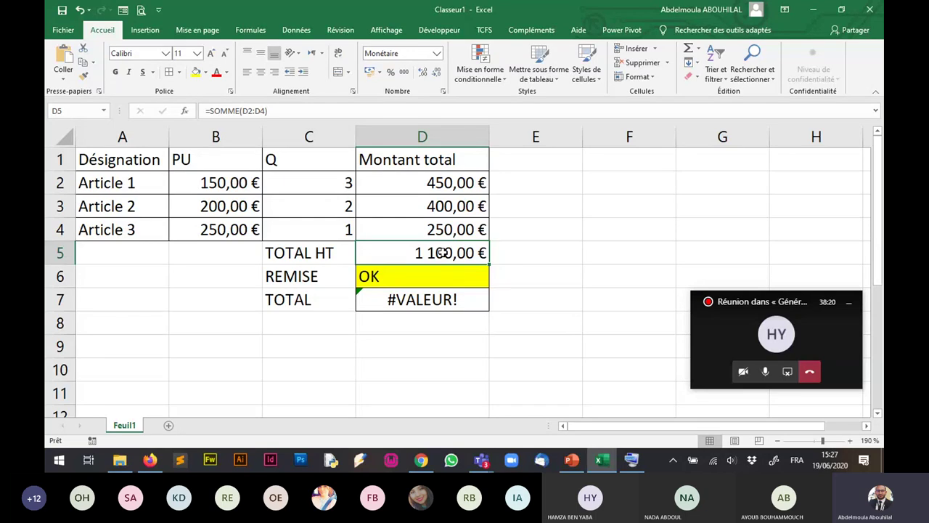
pyautogui.click(338, 182)
pyautogui.write('1')
pyautogui.press('Return')
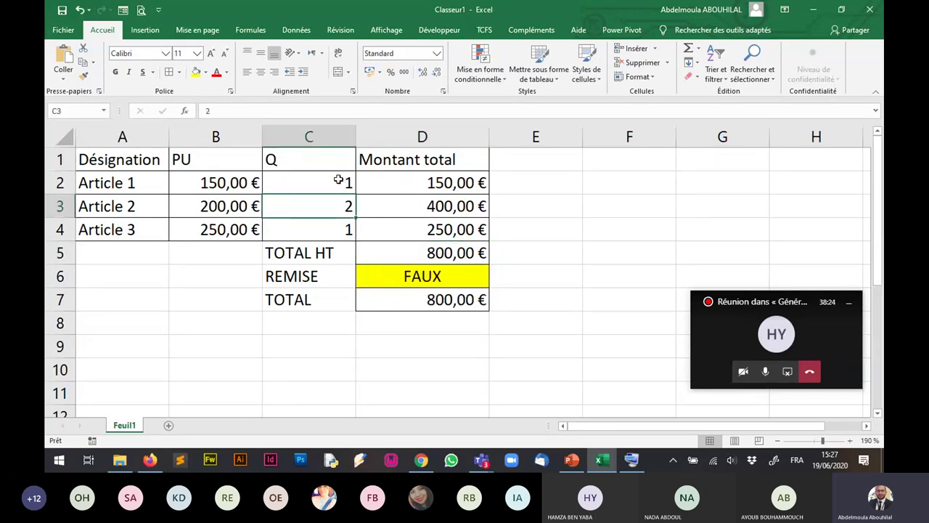
# Check D6's formula, which now shows FAUX for the 800,00 € TOTAL HT.
pyautogui.click(413, 281)
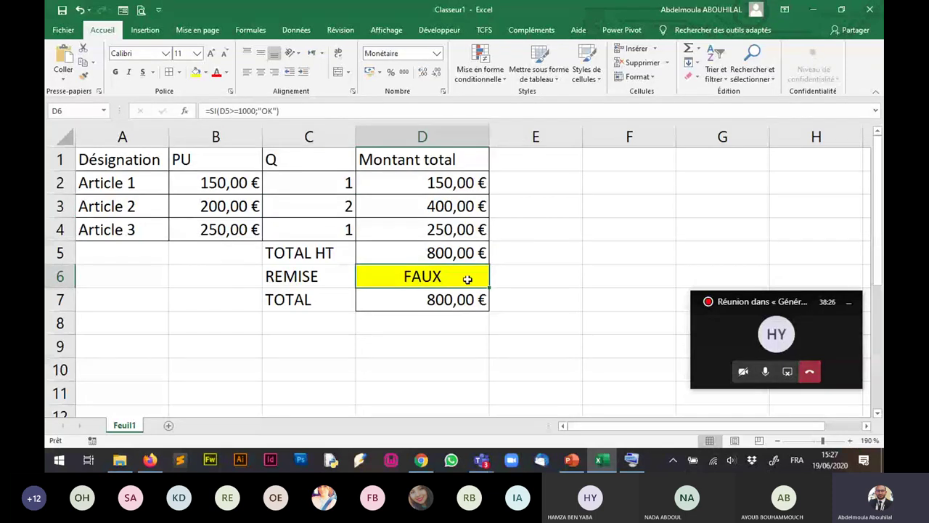
pyautogui.click(505, 280)
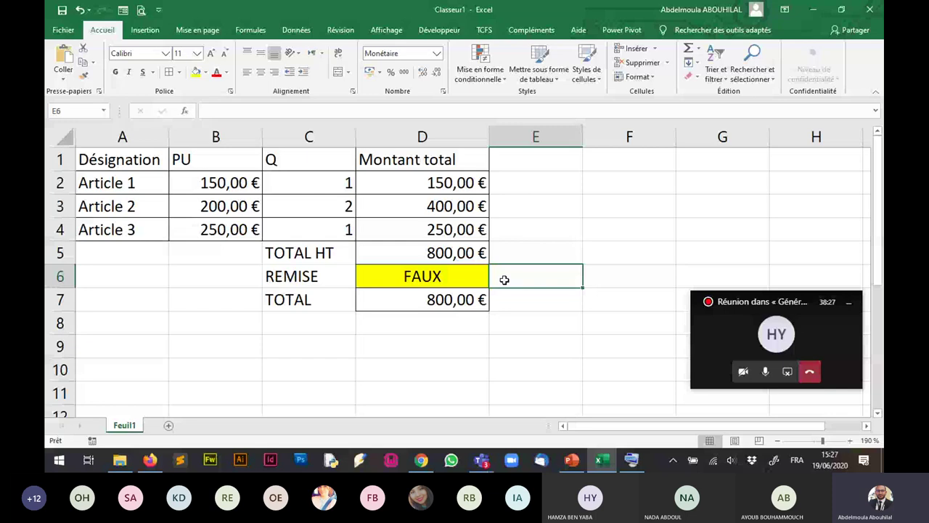
pyautogui.click(482, 272)
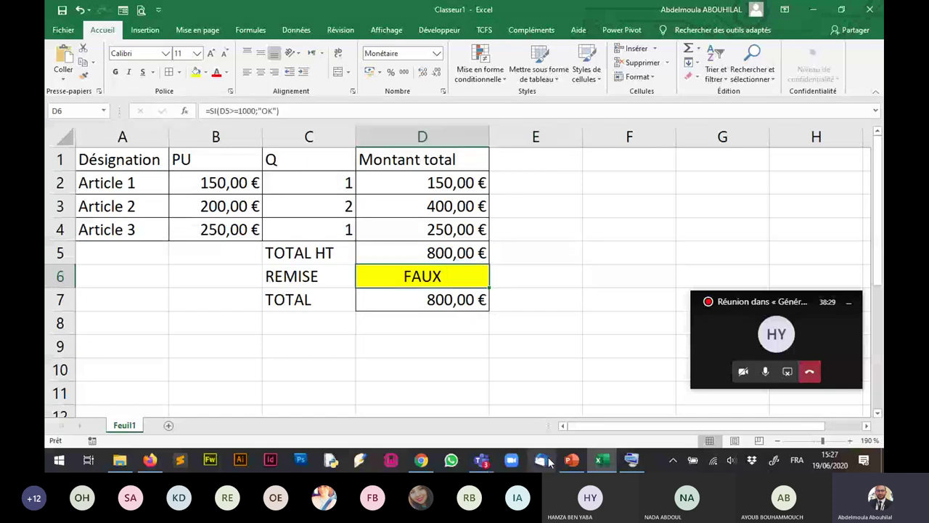
# Switch to PowerPoint, present from slide 74, and advance to the football match practice slide.
pyautogui.hotkey('alt', 'Tab')
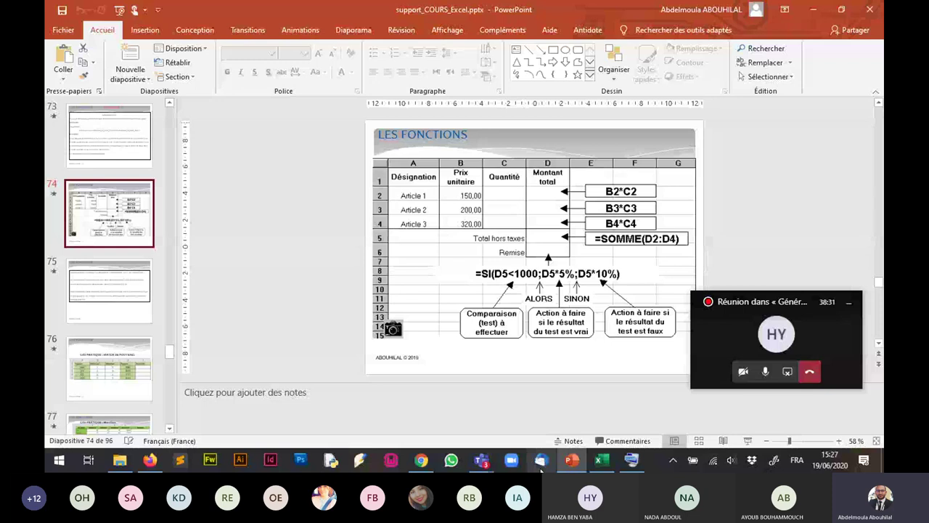
pyautogui.hotkey('shift', 'F5')
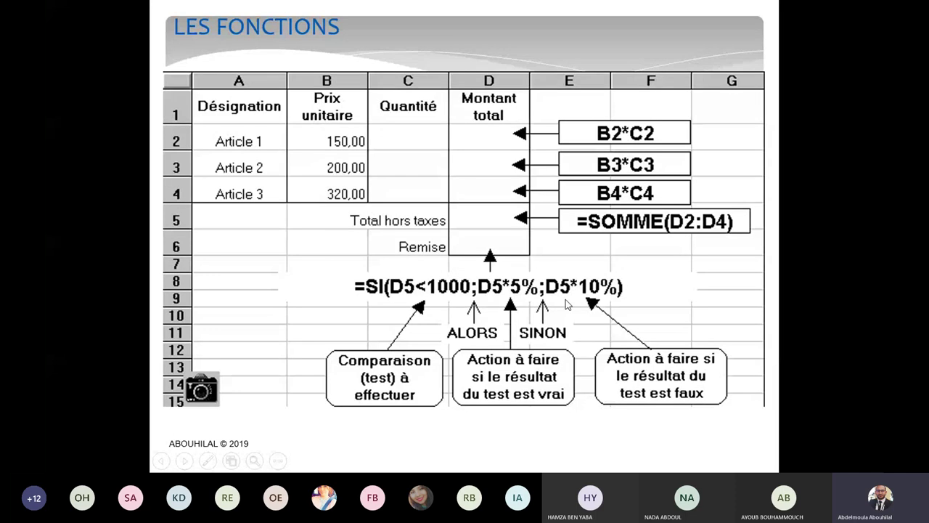
pyautogui.press('Right')
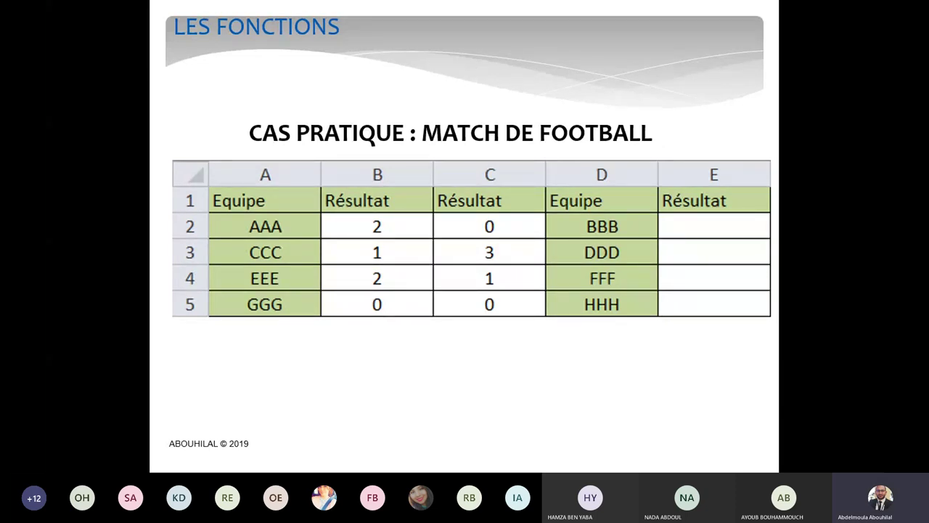
pyautogui.rightClick(541, 216)
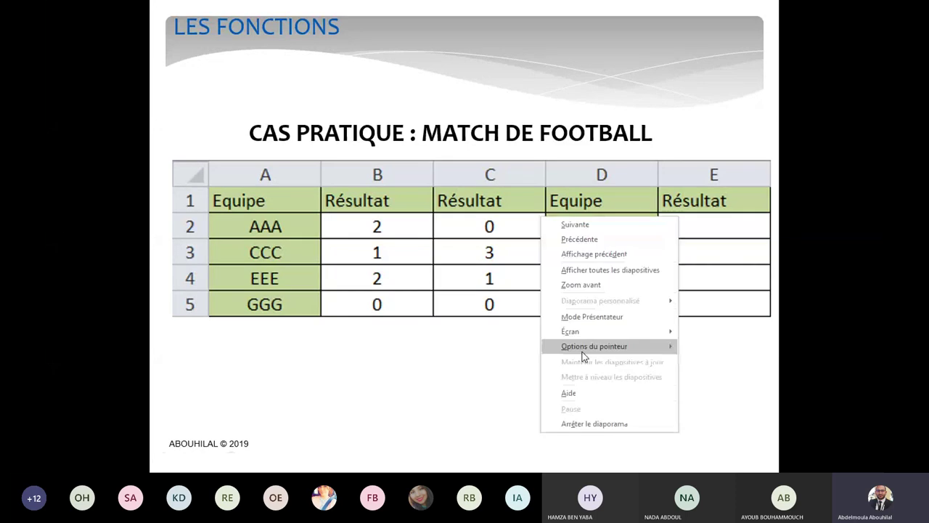
pyautogui.moveTo(591, 349)
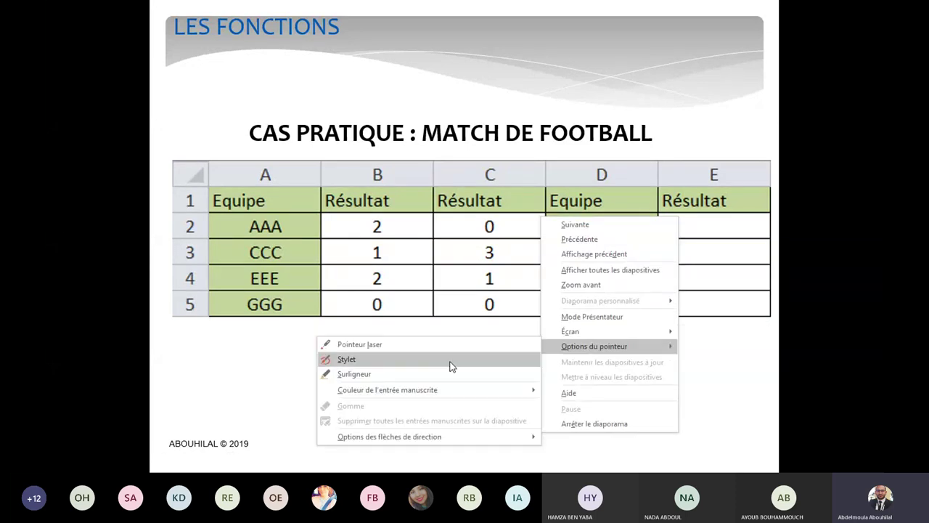
pyautogui.click(450, 363)
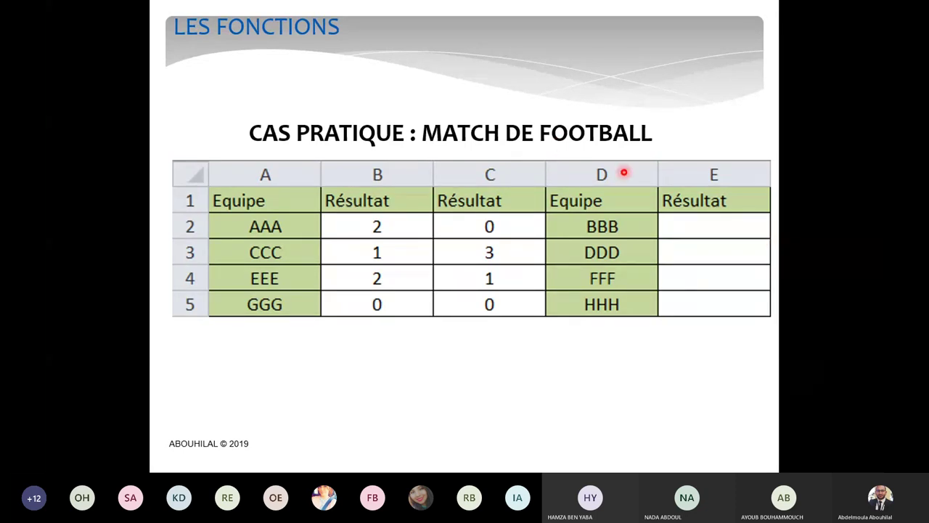
pyautogui.rightClick(566, 186)
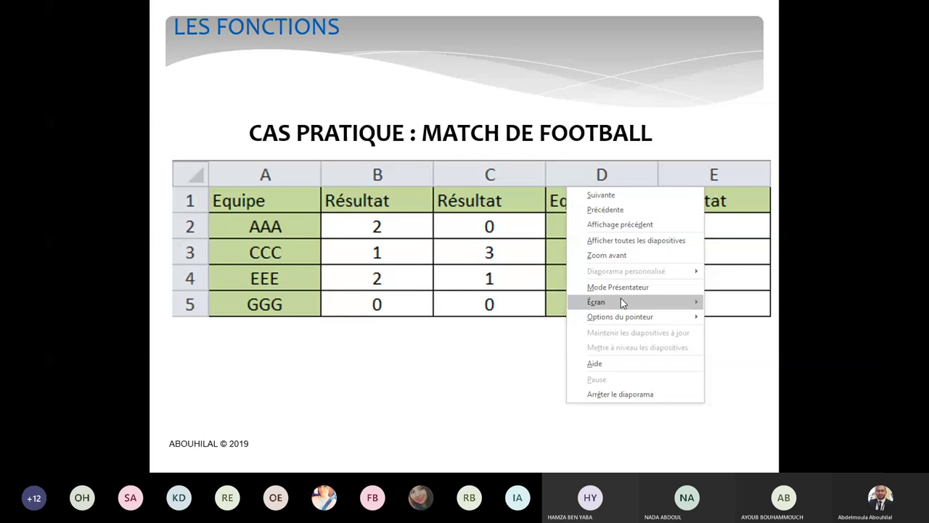
pyautogui.moveTo(621, 300)
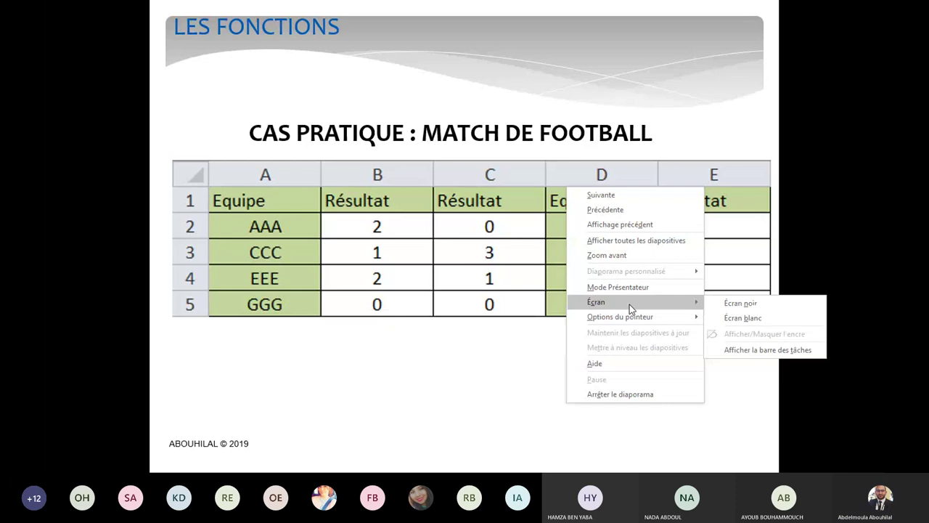
pyautogui.moveTo(644, 320)
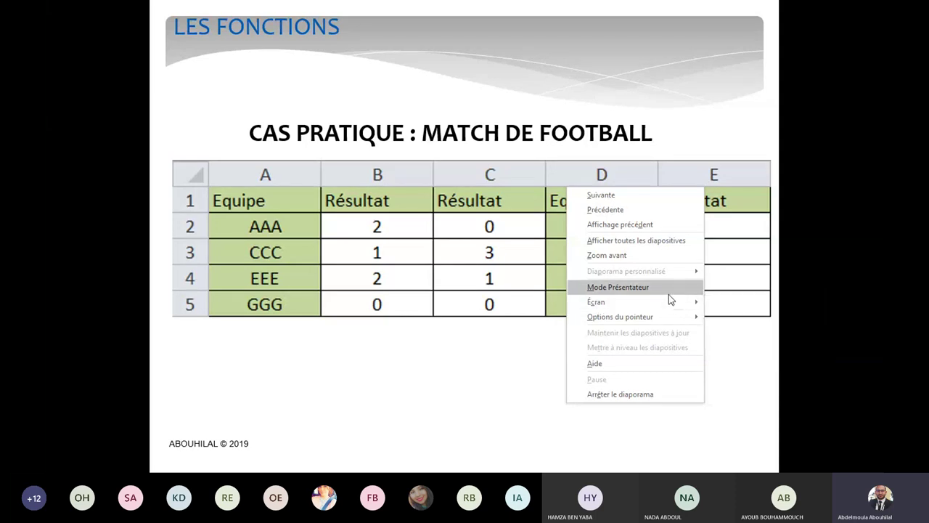
pyautogui.click(453, 322)
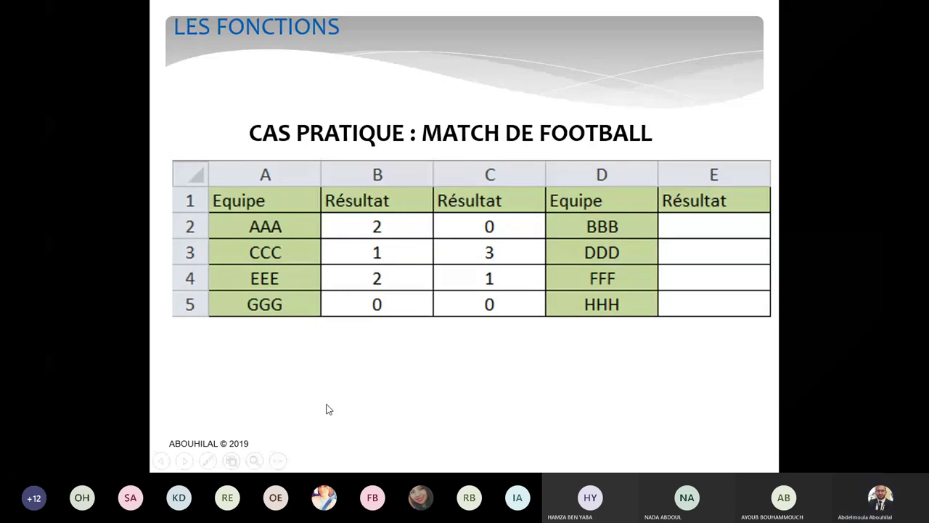
# Return to the Teams meeting, ignore the recording notice, view participants, and minimize the meeting.
pyautogui.hotkey('alt', 'Tab')
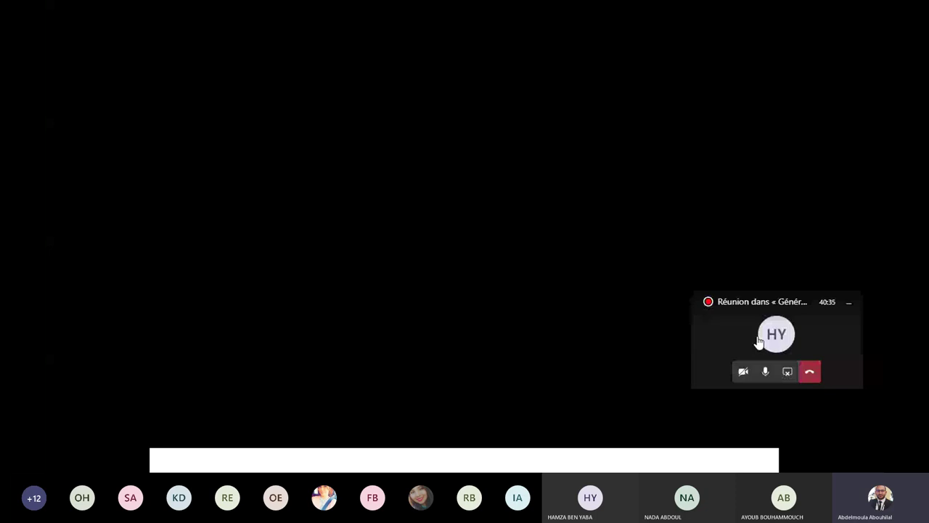
pyautogui.click(759, 341)
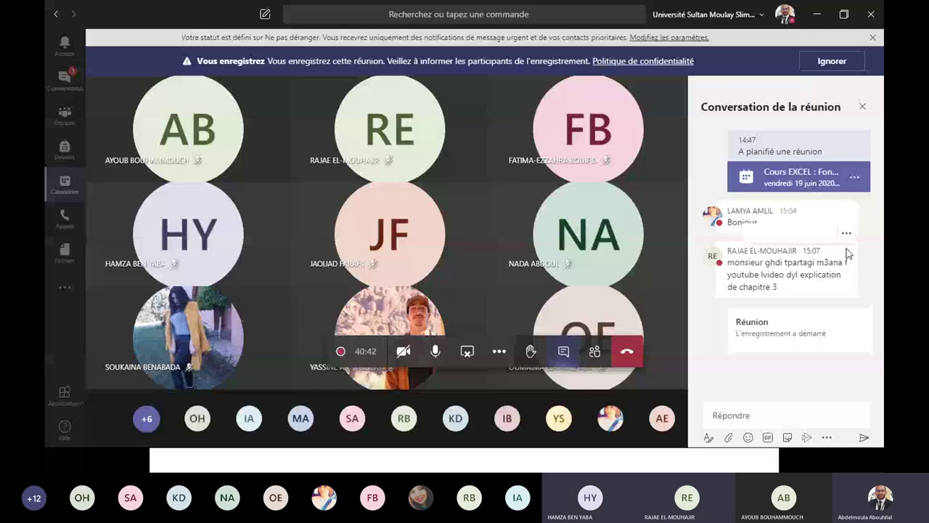
pyautogui.click(835, 60)
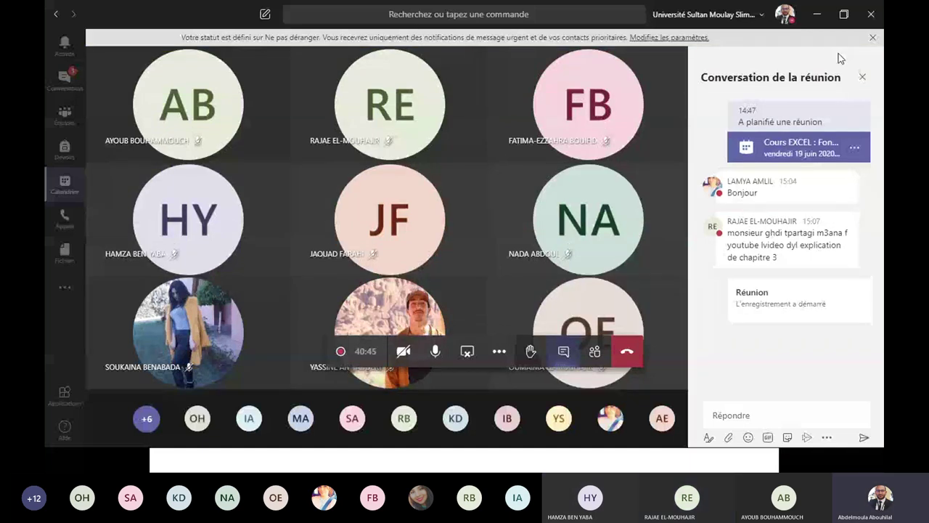
pyautogui.click(594, 352)
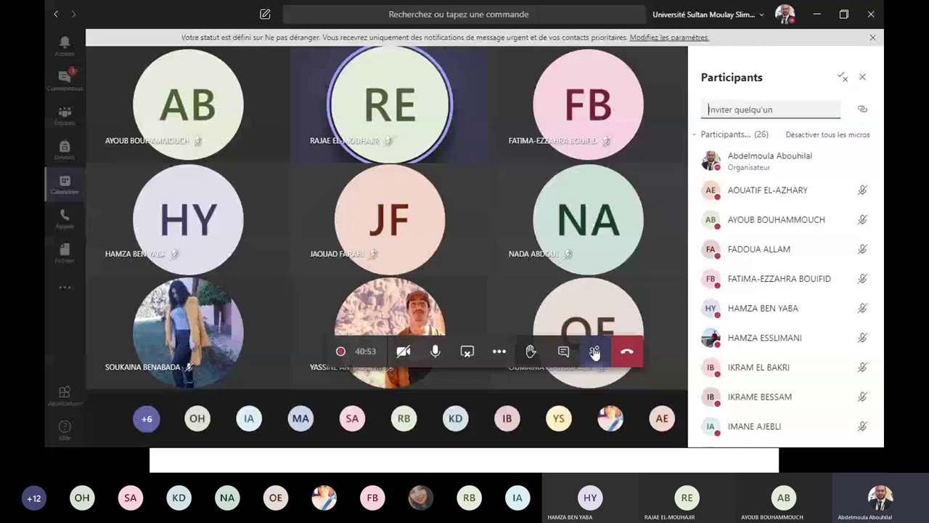
pyautogui.click(819, 16)
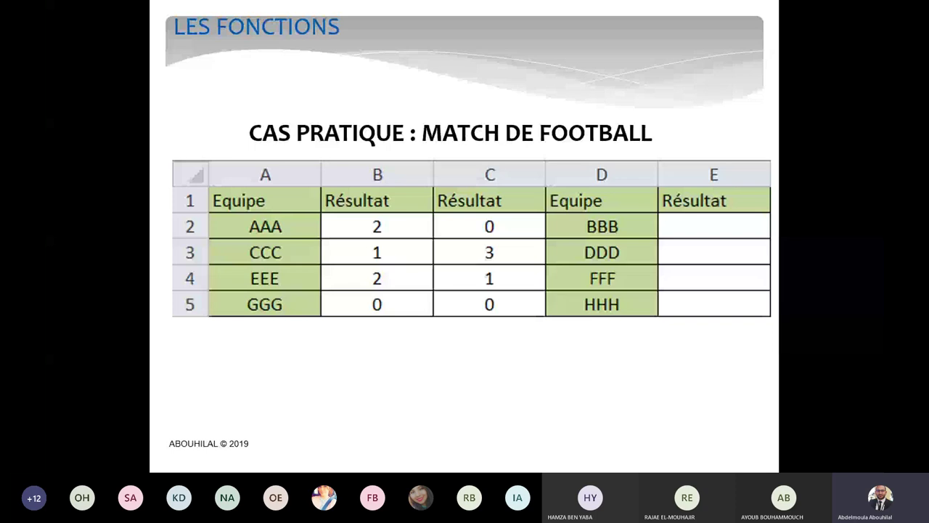
# Draw red arrows to columns A, D and E, and mark cell E2 with an X.
pyautogui.moveTo(215, 130); pyautogui.dragTo(249, 167)
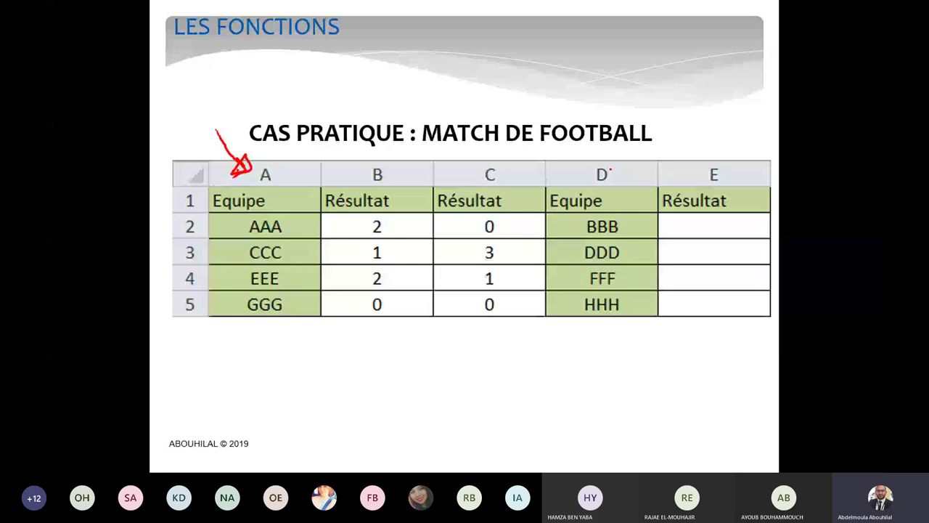
pyautogui.moveTo(611, 170); pyautogui.dragTo(655, 145)
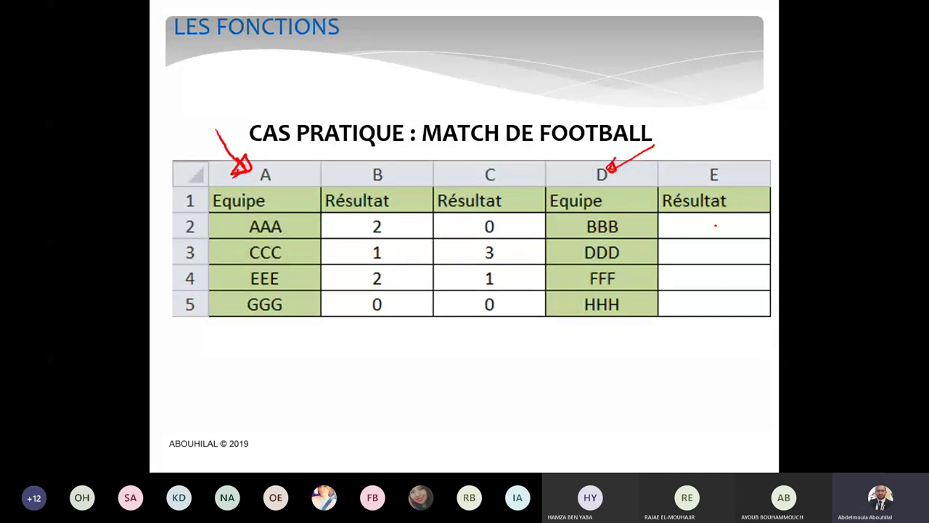
pyautogui.moveTo(703, 232)
pyautogui.mouseDown()
pyautogui.moveTo(726, 219)
pyautogui.moveTo(725, 237)
pyautogui.mouseUp()
pyautogui.moveTo(720, 144); pyautogui.dragTo(722, 109)
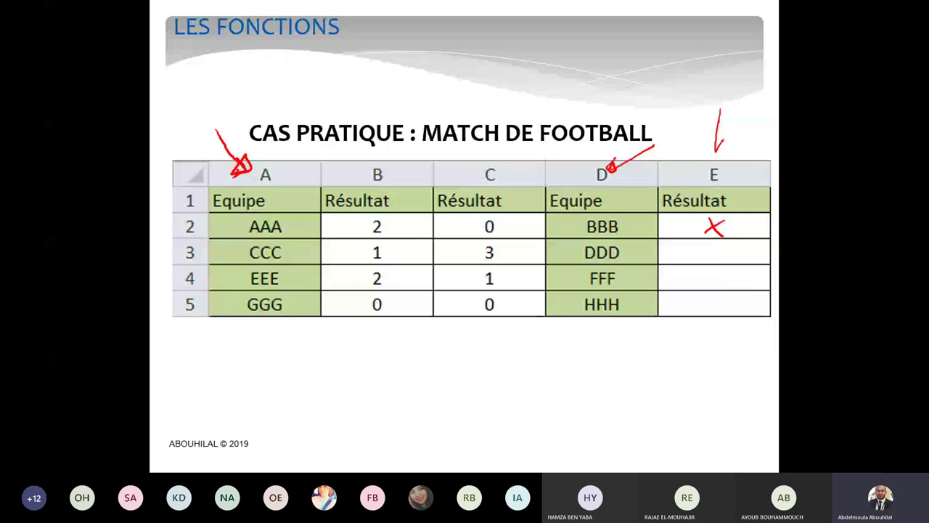
pyautogui.moveTo(702, 146); pyautogui.dragTo(723, 134)
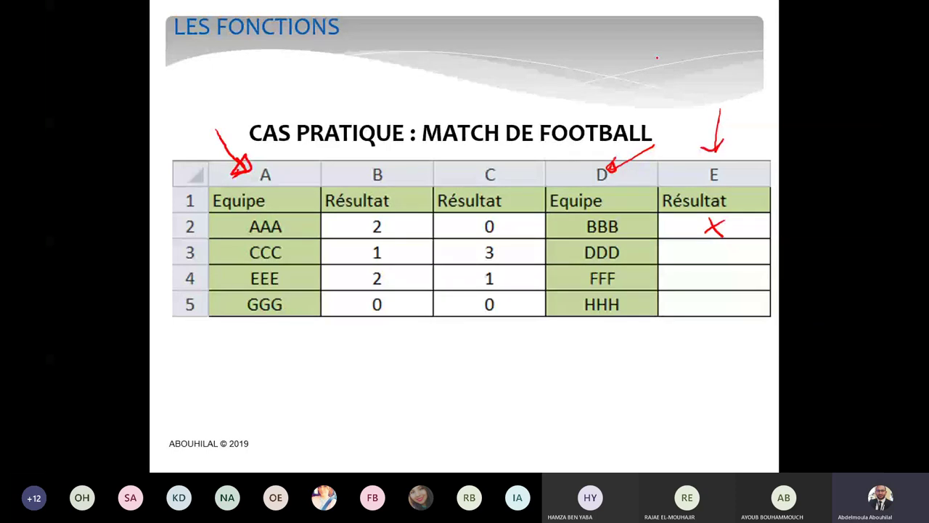
# Write and underline "l'équipe qui a gagné" above column E, then begin "E2" below the table.
pyautogui.moveTo(657, 42); pyautogui.dragTo(662, 64)
pyautogui.moveTo(675, 57); pyautogui.dragTo(748, 50)
pyautogui.moveTo(639, 95); pyautogui.dragTo(677, 78)
pyautogui.moveTo(695, 78); pyautogui.dragTo(705, 85)
pyautogui.moveTo(717, 80); pyautogui.dragTo(724, 108)
pyautogui.moveTo(735, 78); pyautogui.dragTo(767, 77)
pyautogui.moveTo(729, 86); pyautogui.dragTo(736, 77)
pyautogui.moveTo(636, 109); pyautogui.dragTo(739, 118)
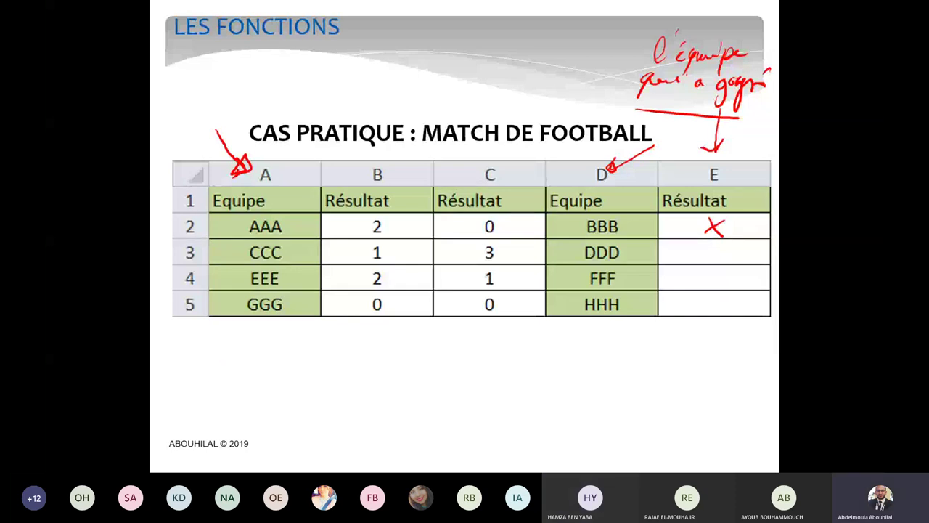
pyautogui.moveTo(170, 342)
pyautogui.mouseDown()
pyautogui.moveTo(169, 359)
pyautogui.moveTo(180, 339)
pyautogui.mouseUp()
pyautogui.moveTo(179, 341); pyautogui.dragTo(192, 359)
# Extend the handwritten formula to "E2 = SI(" below the table.
pyautogui.click(204, 347)
pyautogui.moveTo(204, 348); pyautogui.dragTo(215, 346)
pyautogui.moveTo(199, 359); pyautogui.dragTo(209, 358)
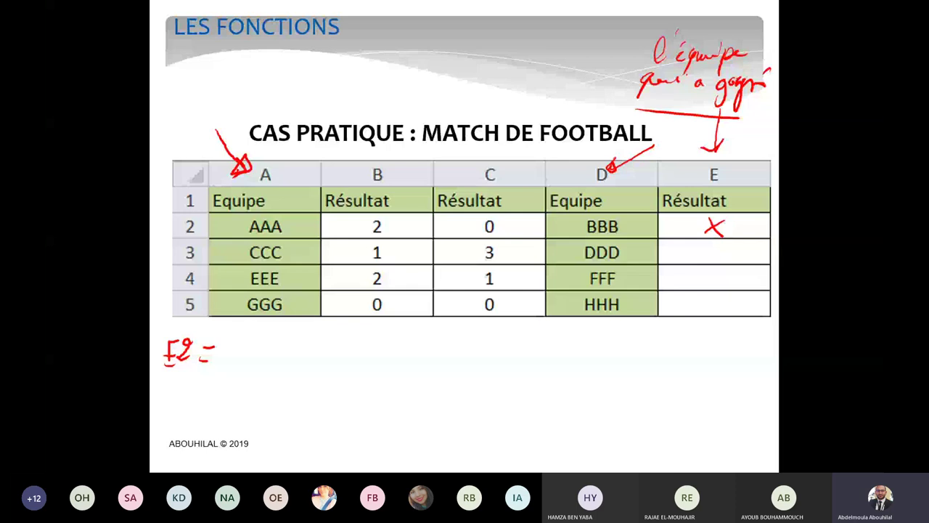
pyautogui.moveTo(239, 334); pyautogui.dragTo(223, 361)
pyautogui.moveTo(244, 336); pyautogui.dragTo(258, 360)
pyautogui.moveTo(270, 324); pyautogui.dragTo(272, 376)
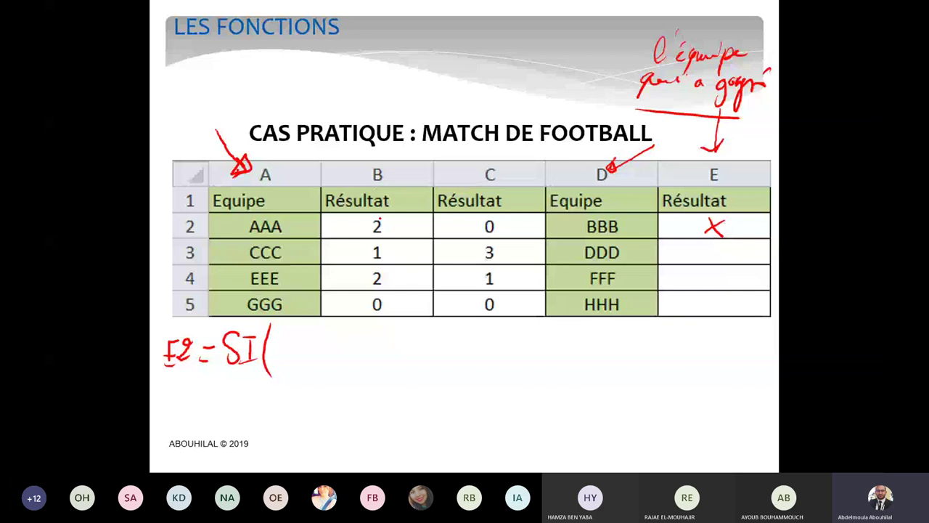
# Circle the 2 in cell B2 and write B2 into the formula.
pyautogui.moveTo(380, 220); pyautogui.dragTo(373, 233)
pyautogui.moveTo(280, 344); pyautogui.dragTo(292, 356)
pyautogui.moveTo(300, 347); pyautogui.dragTo(315, 356)
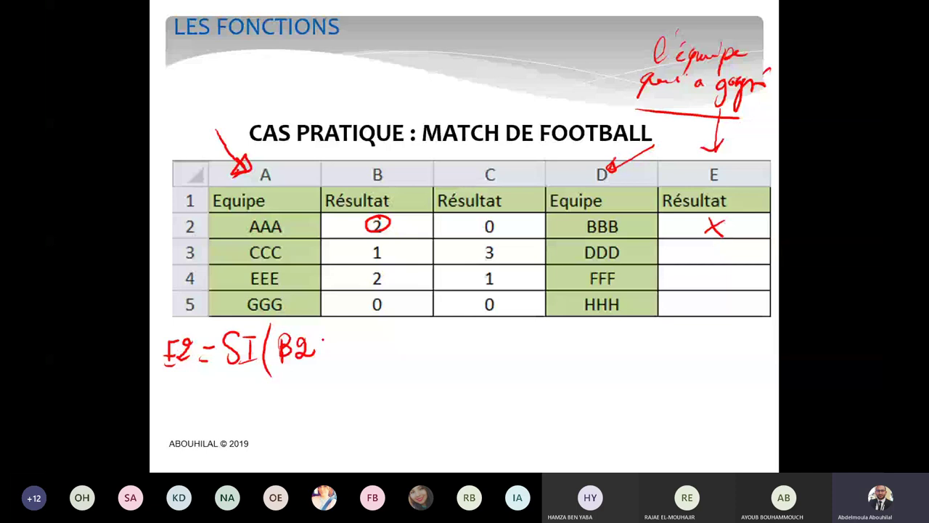
# Add ">C2" to the ink formula and circle the 0 in cell C2.
pyautogui.moveTo(325, 339)
pyautogui.mouseDown()
pyautogui.moveTo(335, 348)
pyautogui.moveTo(326, 367)
pyautogui.mouseUp()
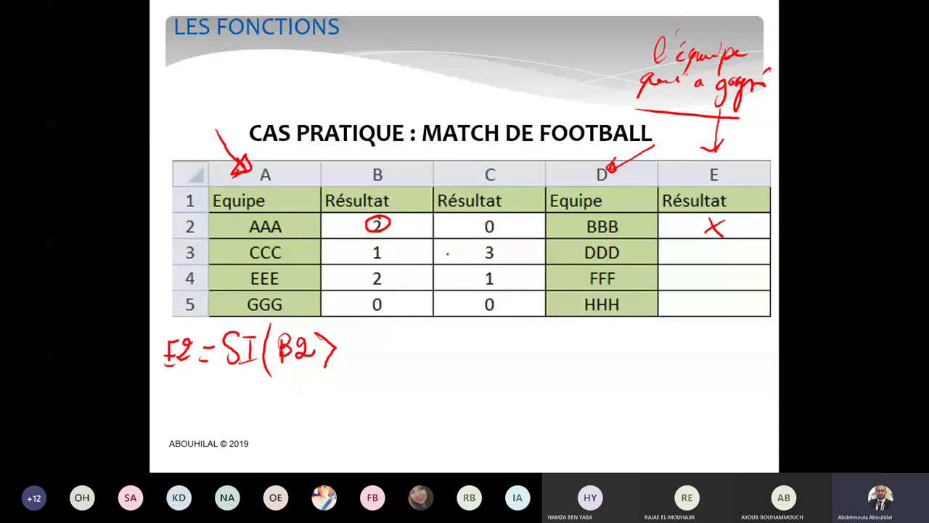
pyautogui.moveTo(498, 218); pyautogui.dragTo(480, 237)
pyautogui.moveTo(365, 335); pyautogui.dragTo(361, 353)
pyautogui.click(400, 349)
pyautogui.moveTo(369, 336); pyautogui.dragTo(394, 363)
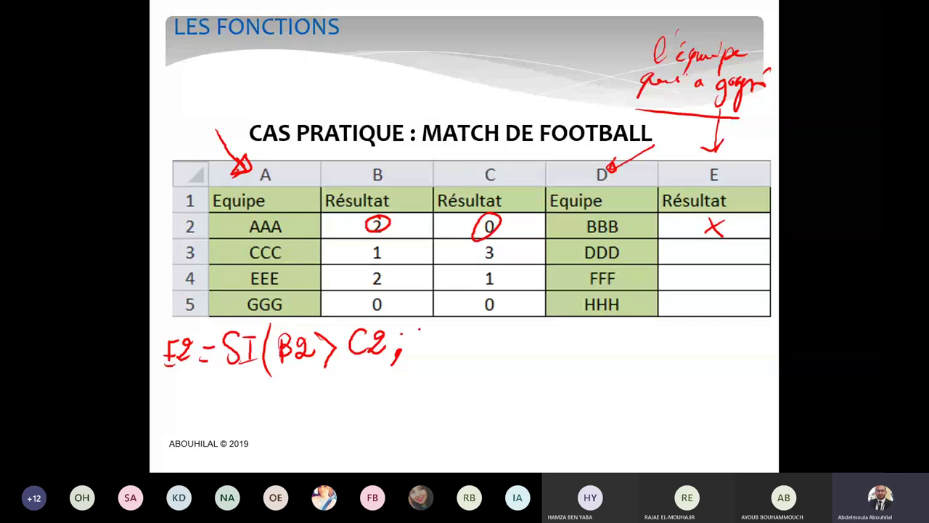
# Write ";A2" as the true result and underline Equipe in D1.
pyautogui.moveTo(424, 331)
pyautogui.mouseDown()
pyautogui.moveTo(416, 355)
pyautogui.moveTo(431, 357)
pyautogui.mouseUp()
pyautogui.moveTo(440, 332); pyautogui.dragTo(456, 348)
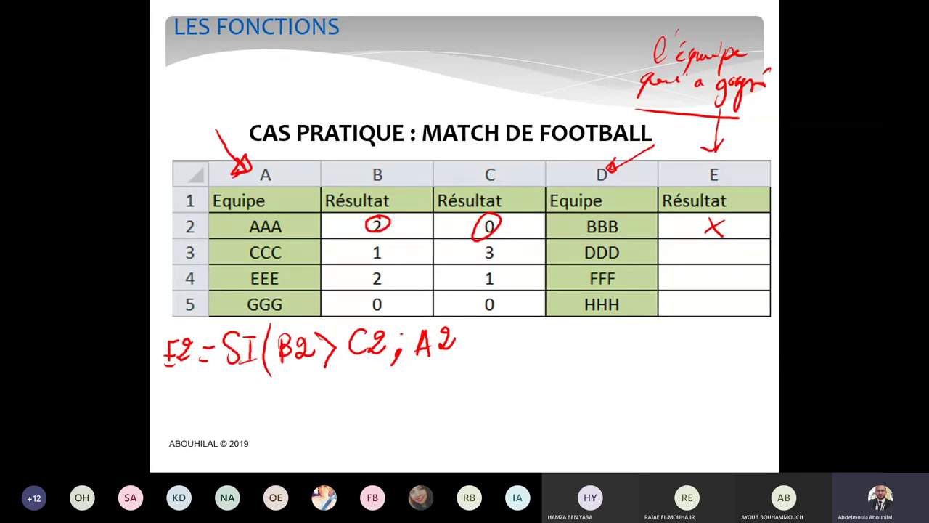
pyautogui.moveTo(587, 212); pyautogui.dragTo(618, 211)
# Close the E2 formula with ";D2)", underline Equipe in D1, and circle DDD in D3.
pyautogui.moveTo(471, 343); pyautogui.dragTo(469, 354)
pyautogui.moveTo(607, 211); pyautogui.dragTo(617, 212)
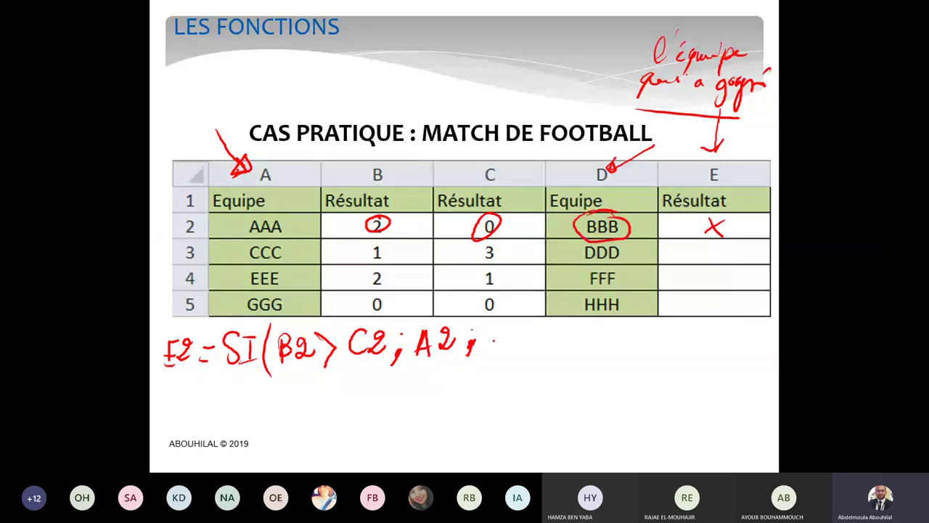
pyautogui.moveTo(491, 332); pyautogui.dragTo(492, 357)
pyautogui.moveTo(510, 334); pyautogui.dragTo(524, 351)
pyautogui.moveTo(528, 319); pyautogui.dragTo(532, 365)
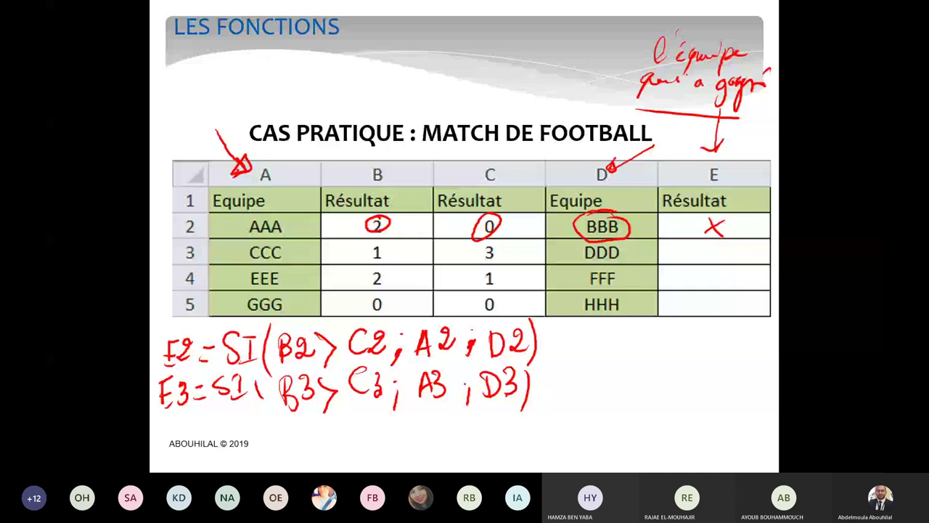
pyautogui.moveTo(600, 243)
pyautogui.mouseDown()
pyautogui.moveTo(596, 268)
pyautogui.moveTo(618, 244)
pyautogui.mouseUp()
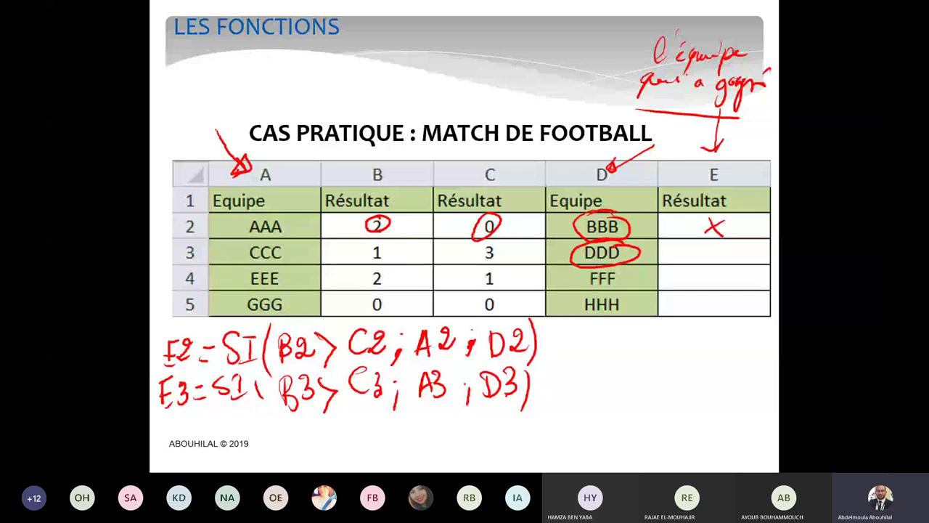
pyautogui.click(671, 227)
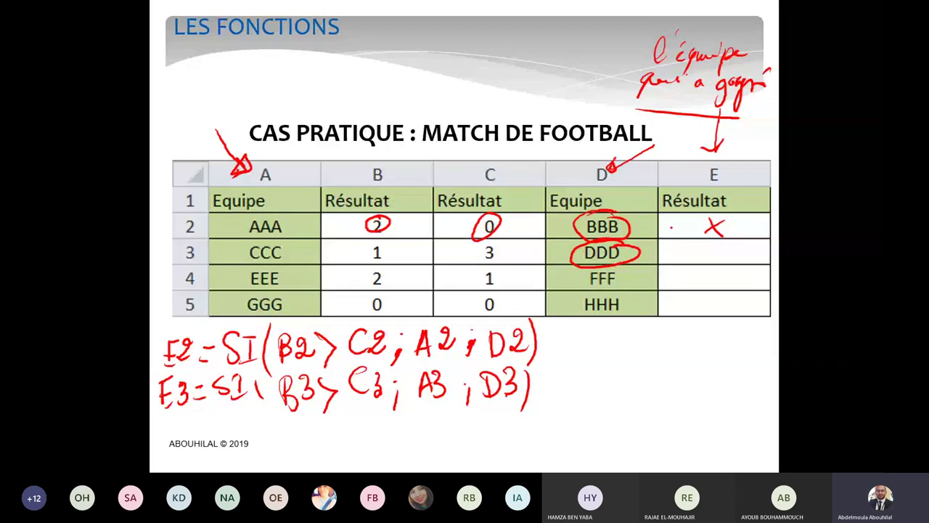
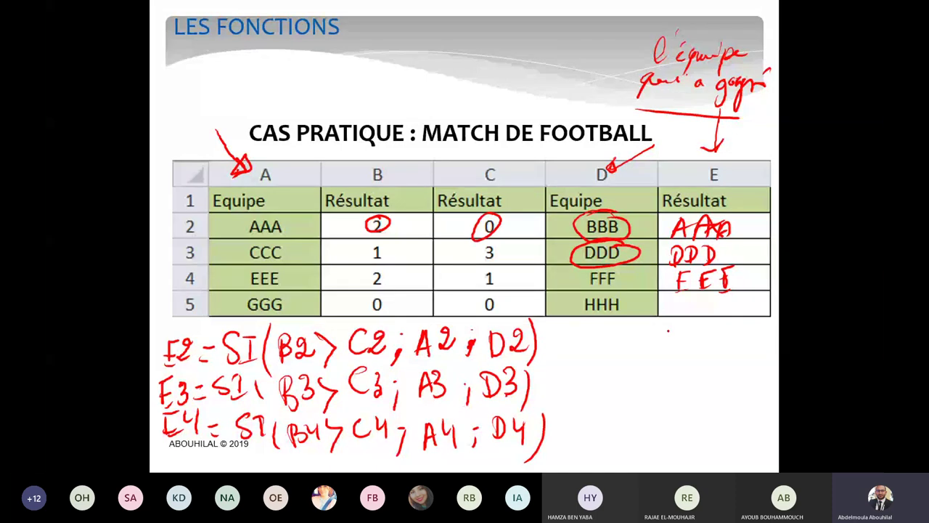
# Handwrite HHH with the pen as the row 5 winner in cell E5 of the slide's table.
pyautogui.moveTo(680, 292)
pyautogui.mouseDown()
pyautogui.moveTo(680, 313)
pyautogui.moveTo(690, 300)
pyautogui.mouseUp()
pyautogui.moveTo(690, 291); pyautogui.dragTo(690, 313)
pyautogui.moveTo(698, 293); pyautogui.dragTo(699, 313)
pyautogui.moveTo(711, 292); pyautogui.dragTo(710, 314)
pyautogui.moveTo(720, 293); pyautogui.dragTo(721, 313)
pyautogui.moveTo(732, 294); pyautogui.dragTo(732, 314)
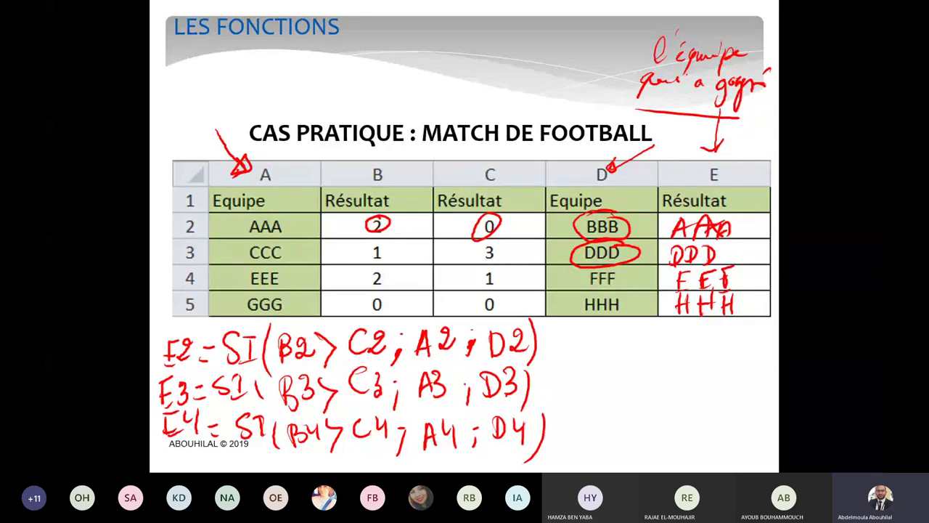
# Handwrite 'SI imbriqué' above the slide title and circle it.
pyautogui.click(224, 109)
pyautogui.moveTo(233, 67)
pyautogui.mouseDown()
pyautogui.moveTo(211, 100)
pyautogui.moveTo(244, 104)
pyautogui.mouseUp()
pyautogui.moveTo(230, 66); pyautogui.dragTo(254, 63)
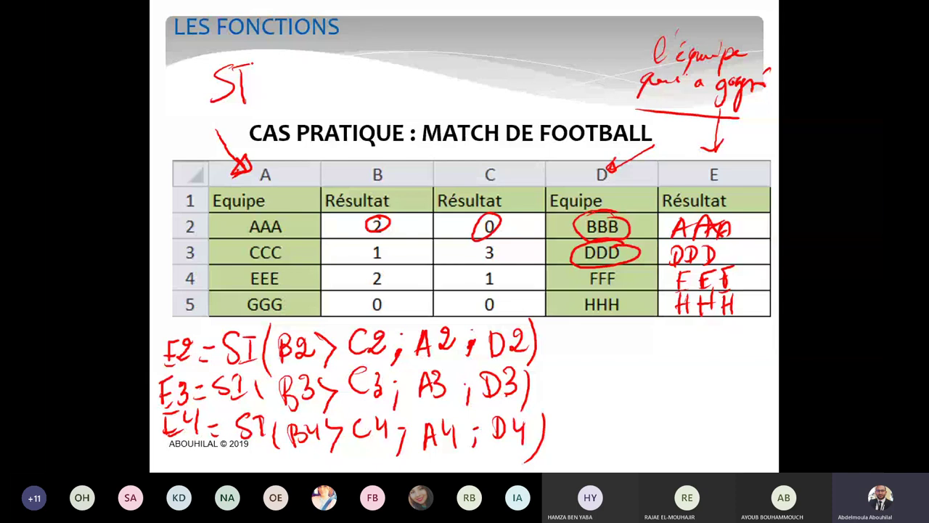
pyautogui.moveTo(232, 103); pyautogui.dragTo(248, 101)
pyautogui.moveTo(280, 71); pyautogui.dragTo(281, 98)
pyautogui.moveTo(295, 102)
pyautogui.mouseDown()
pyautogui.moveTo(306, 83)
pyautogui.moveTo(335, 102)
pyautogui.mouseUp()
pyautogui.moveTo(350, 100)
pyautogui.mouseDown()
pyautogui.moveTo(361, 81)
pyautogui.moveTo(396, 86)
pyautogui.mouseUp()
pyautogui.moveTo(400, 84); pyautogui.dragTo(425, 79)
pyautogui.moveTo(271, 112); pyautogui.dragTo(348, 110)
pyautogui.moveTo(313, 33); pyautogui.dragTo(436, 43)
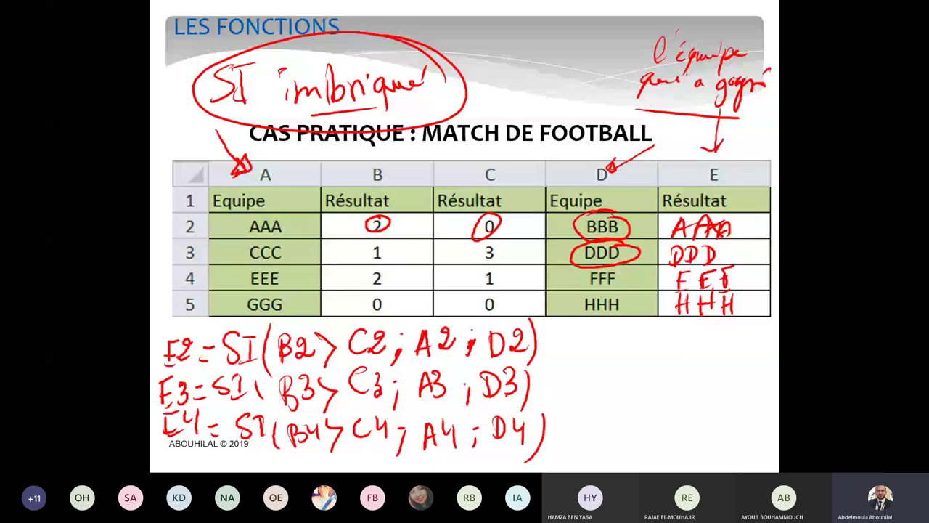
# Move to the Mention exercise slide, end the slideshow and answer the keep-annotations prompt.
pyautogui.press('Left')
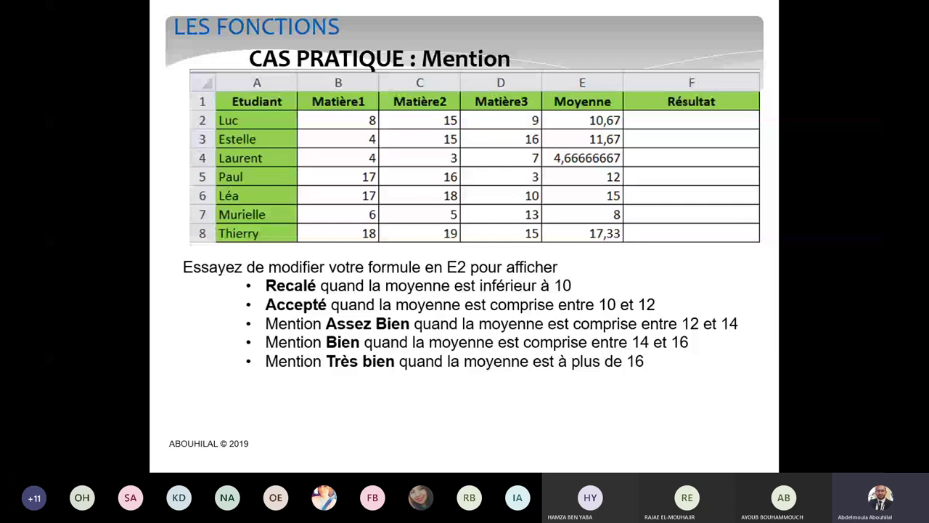
pyautogui.press('Escape')
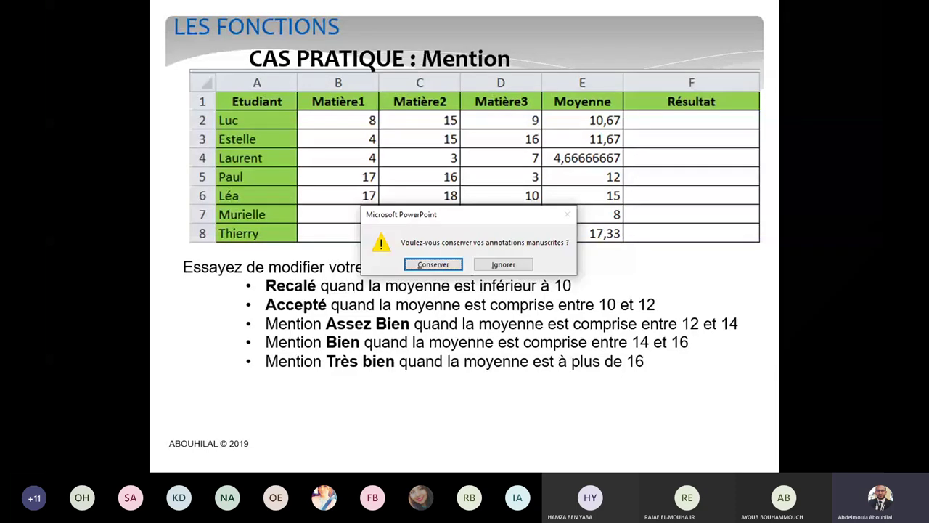
pyautogui.click(503, 264)
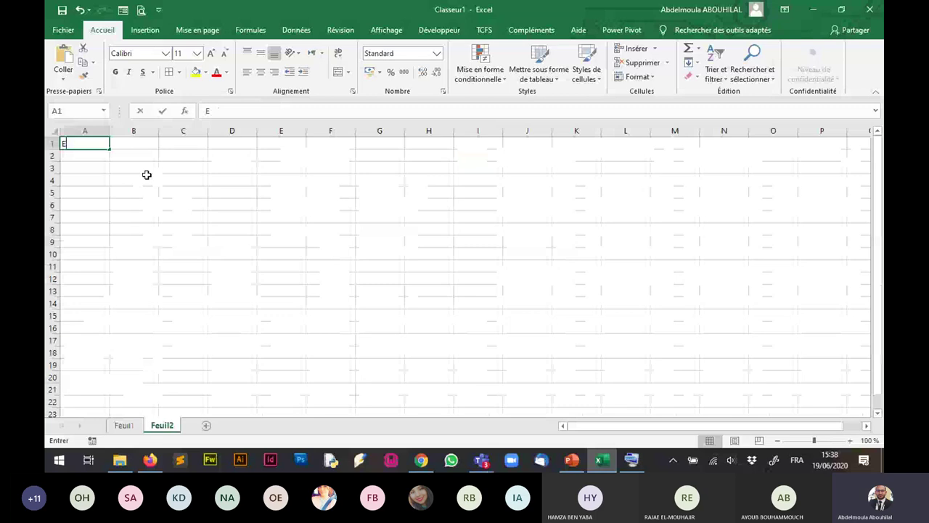
# Enter the headers Etudiant, Math, Info and Micro across A1:D1.
pyautogui.write('tudiant')
pyautogui.press('Tab')
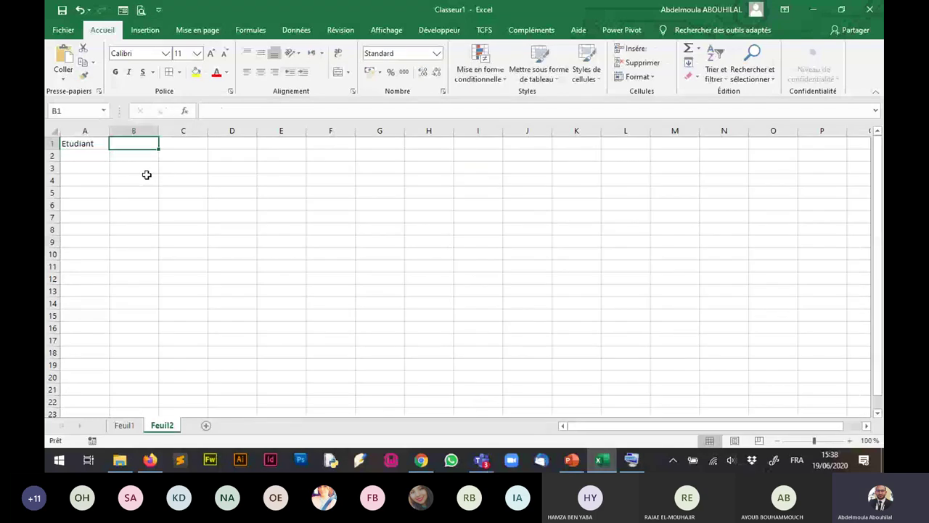
pyautogui.write('Math')
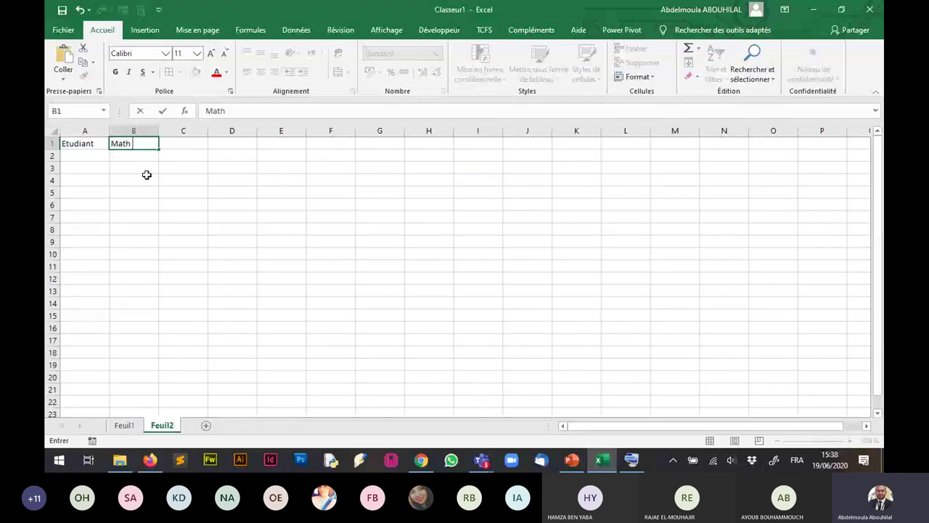
pyautogui.press('Tab')
pyautogui.write('Info')
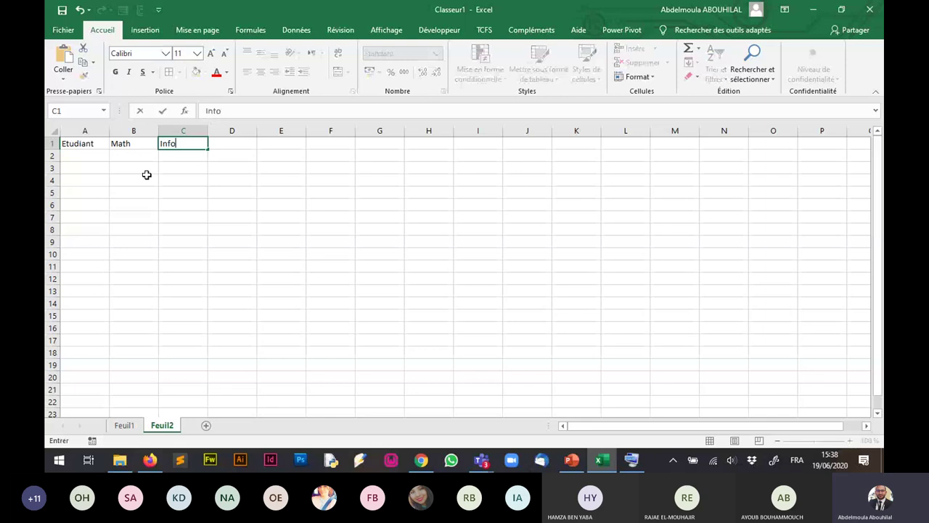
pyautogui.press('Tab')
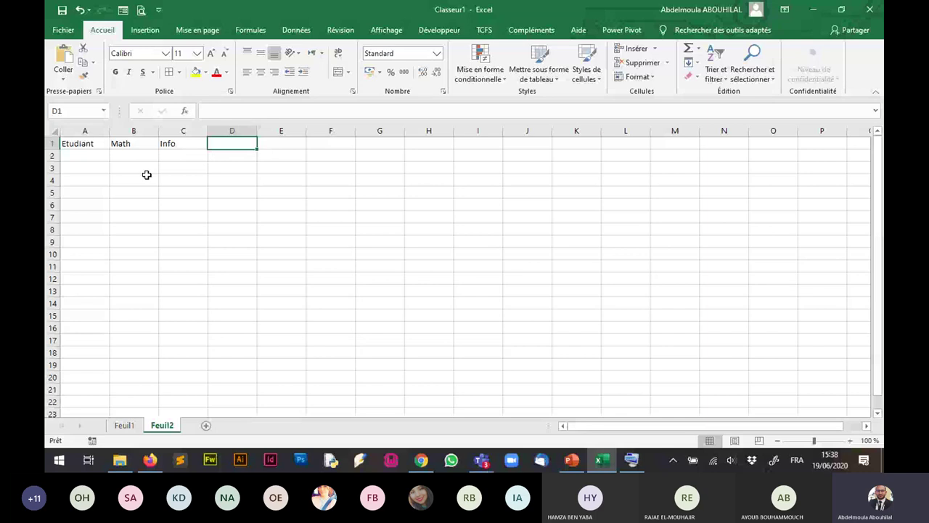
pyautogui.write('M')
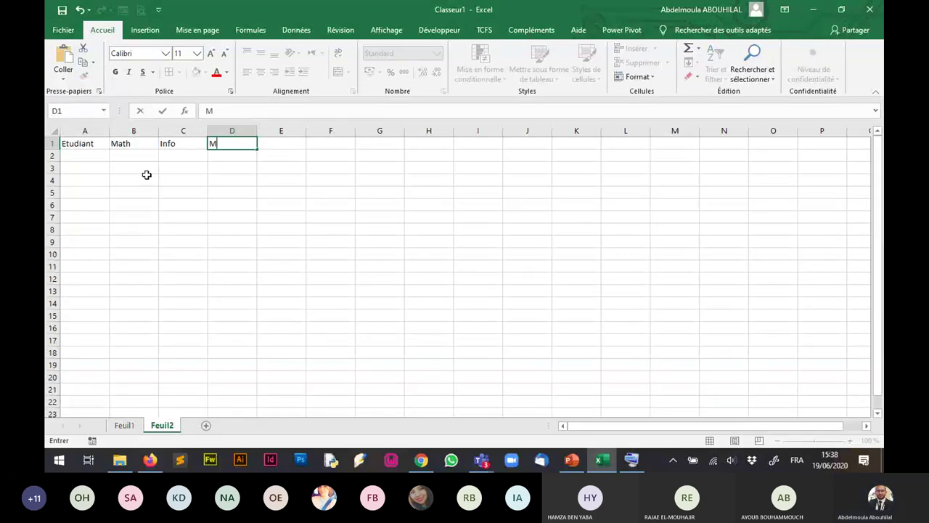
pyautogui.write('a')
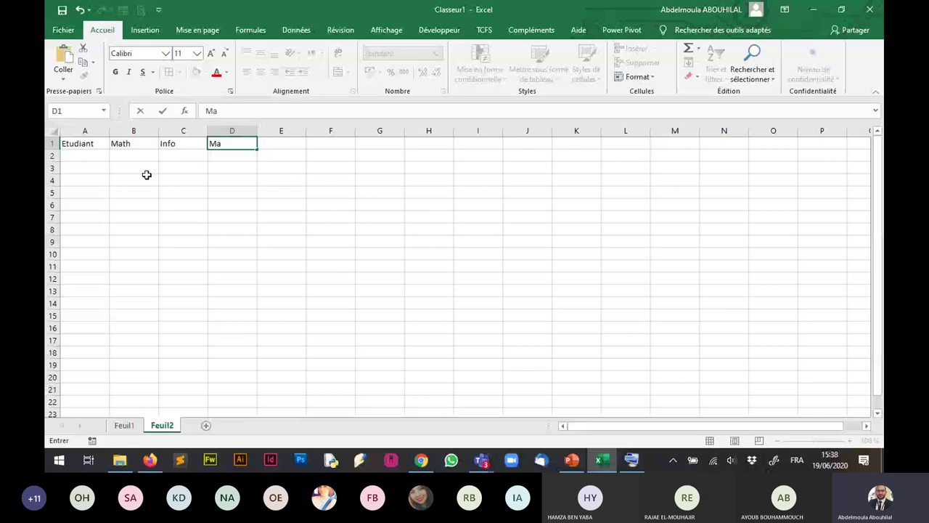
pyautogui.press('BackSpace')
pyautogui.write('irco')
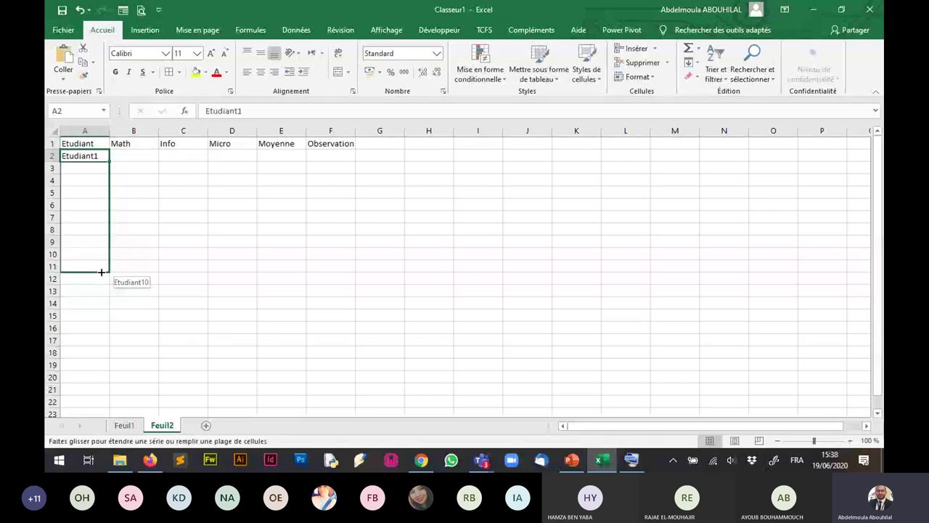
# Fill A2:A11 with Etudiant1 to Etudiant10 and zoom in on the sheet.
pyautogui.moveTo(110, 271); pyautogui.dragTo(114, 272)
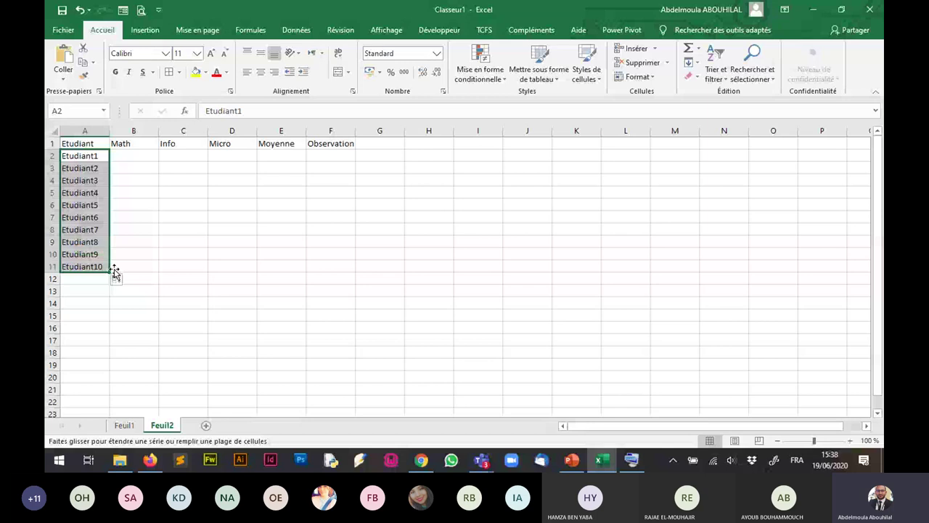
pyautogui.click(231, 267)
pyautogui.click(849, 441)
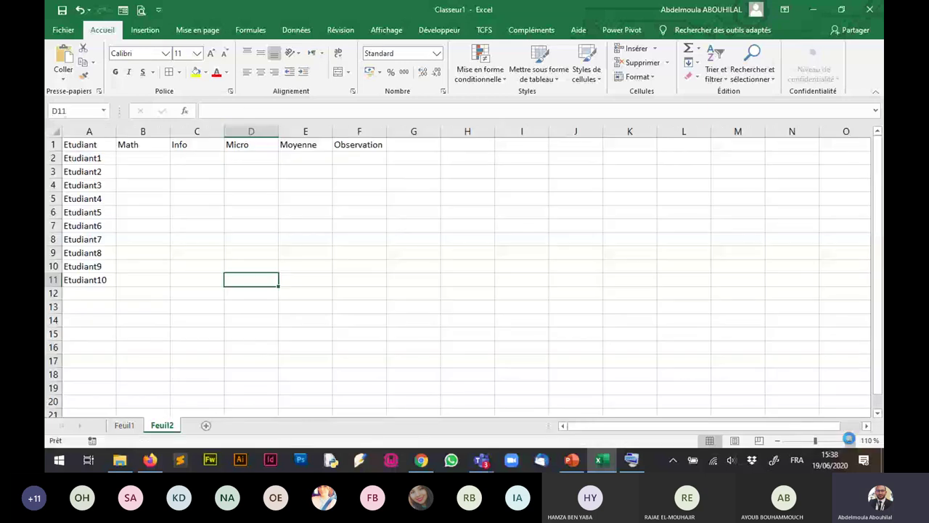
# Apply All Borders to the table range A1:F11.
pyautogui.moveTo(97, 153)
pyautogui.mouseDown()
pyautogui.moveTo(116, 240)
pyautogui.moveTo(508, 370)
pyautogui.mouseUp()
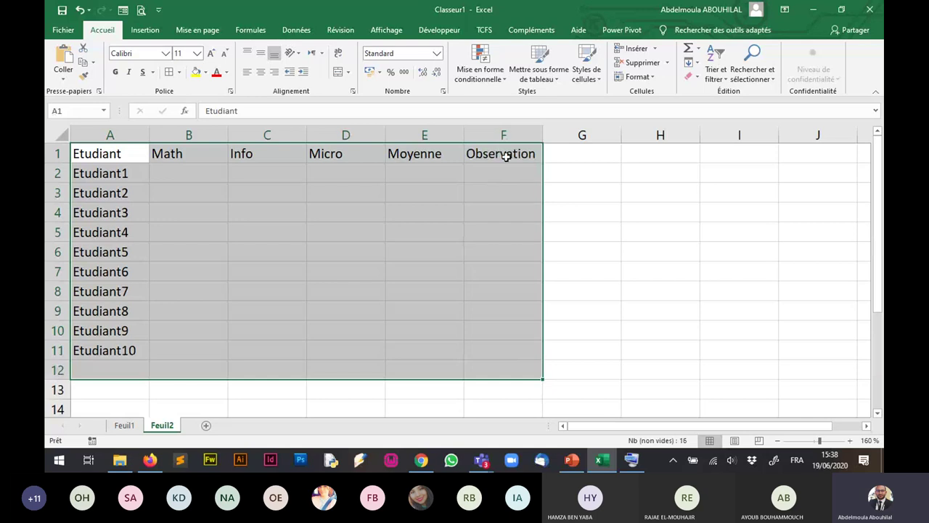
pyautogui.moveTo(506, 157); pyautogui.dragTo(109, 350)
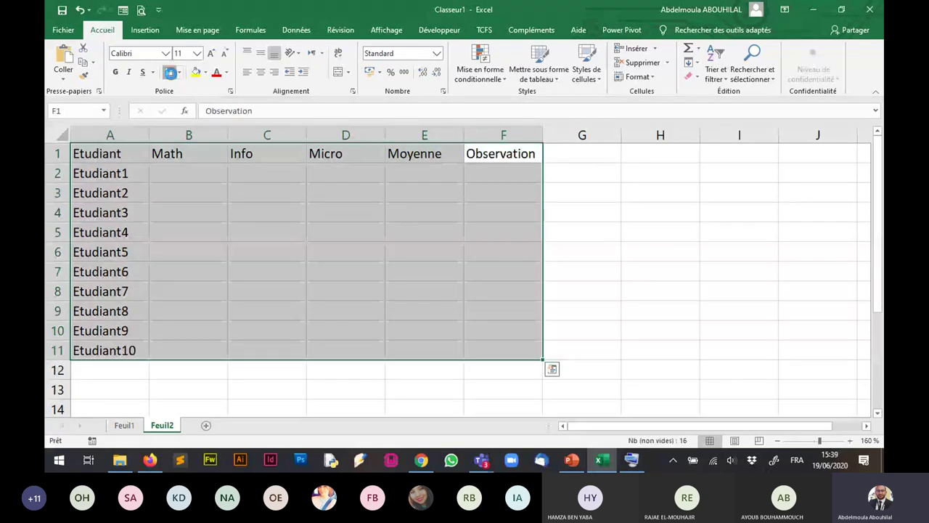
pyautogui.click(170, 72)
pyautogui.click(211, 193)
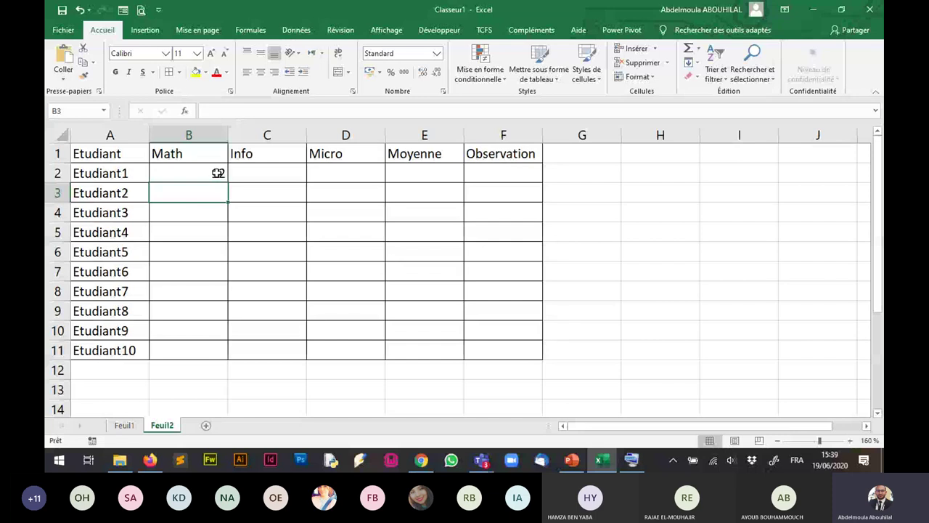
# Enter the Math grades 3, 4, 12, 3, 4 down column B.
pyautogui.write('3')
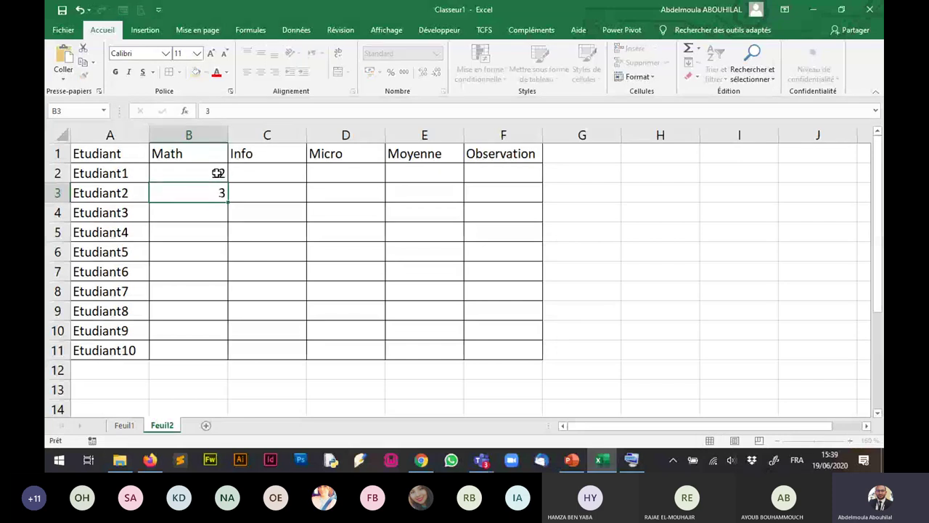
pyautogui.press('Return')
pyautogui.write('4')
pyautogui.press('Return')
pyautogui.write('1')
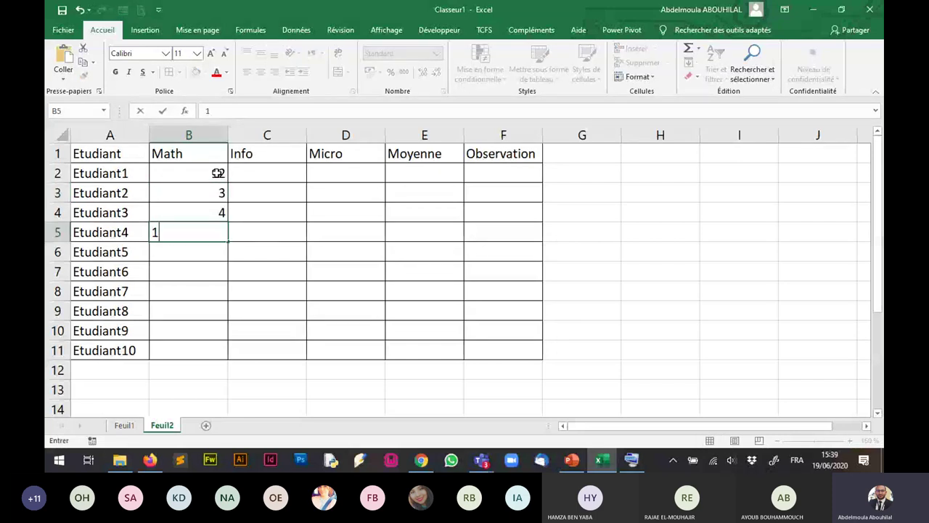
pyautogui.write('2')
pyautogui.press('Return')
pyautogui.write('3')
pyautogui.press('Return')
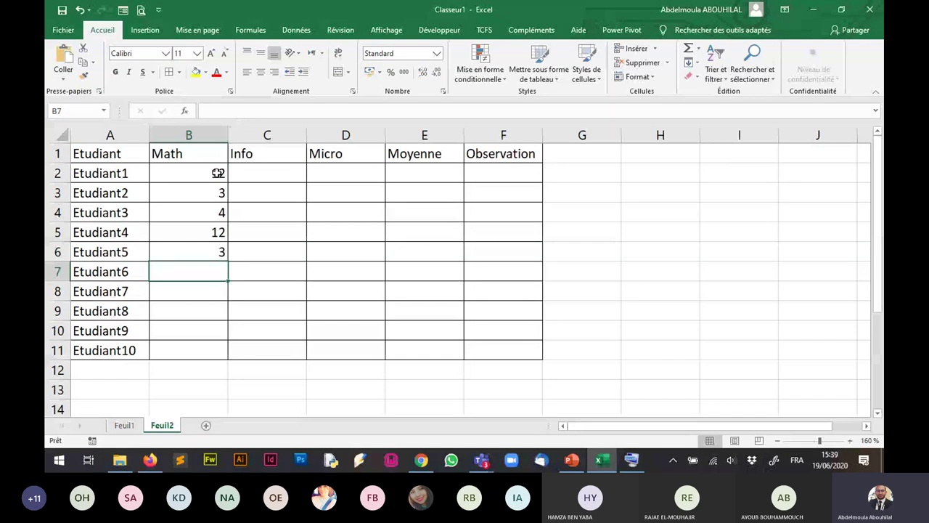
pyautogui.write('4')
pyautogui.press('Return')
# Enter the remaining Math grades 17, 18, 10, 11 in B8:B11 and select them.
pyautogui.write('17')
pyautogui.press('Return')
pyautogui.write('18$')
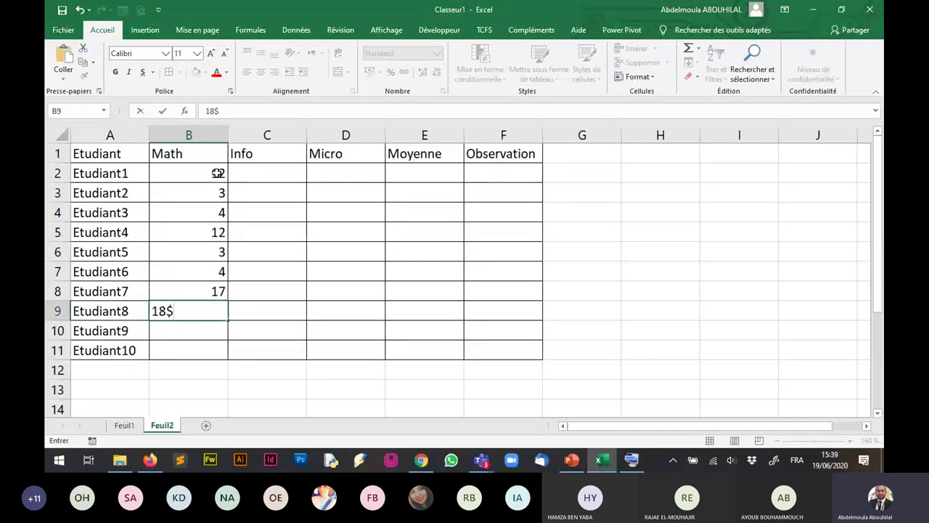
pyautogui.press('Return')
pyautogui.write('10')
pyautogui.press('Return')
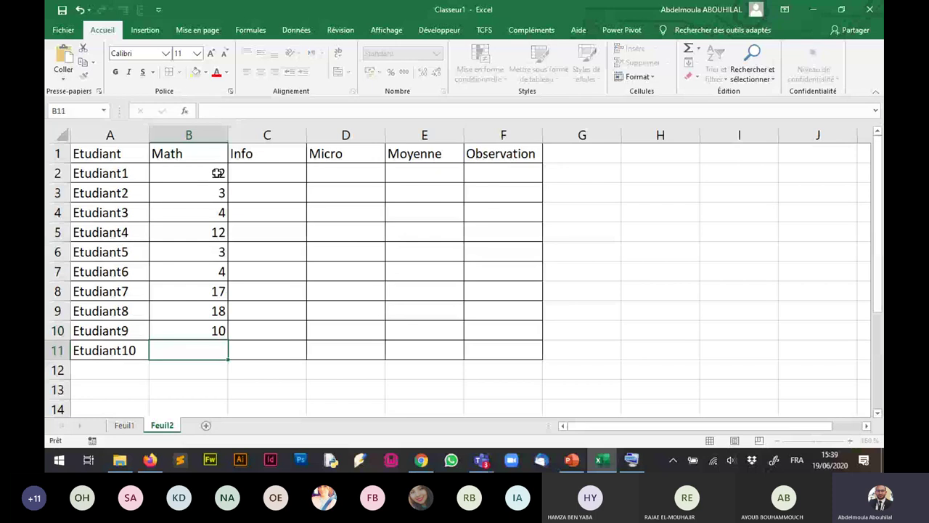
pyautogui.write('11')
pyautogui.press('Return')
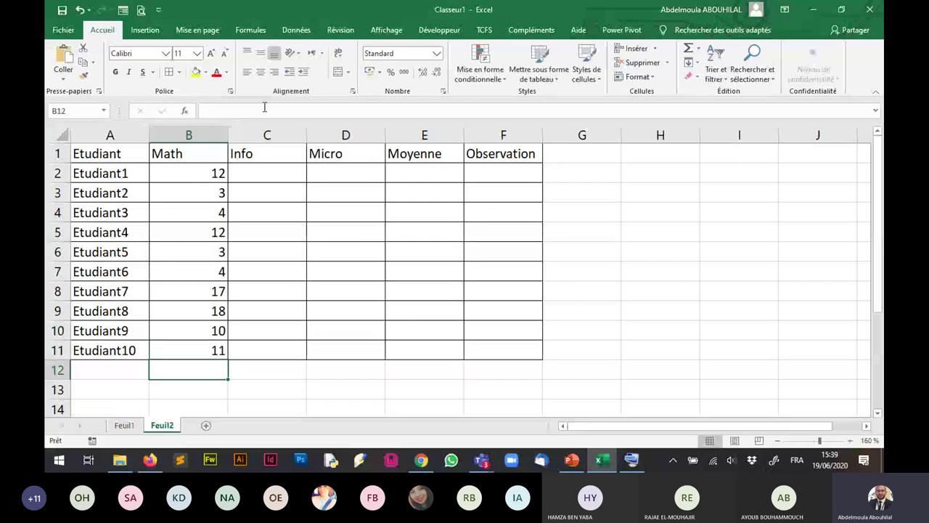
pyautogui.moveTo(189, 291); pyautogui.dragTo(208, 349)
# Fill the Info column C2:C11 by copying Math grade blocks B8:B11, B6:B8 and B2:B4.
pyautogui.hotkey('ctrl', 'c')
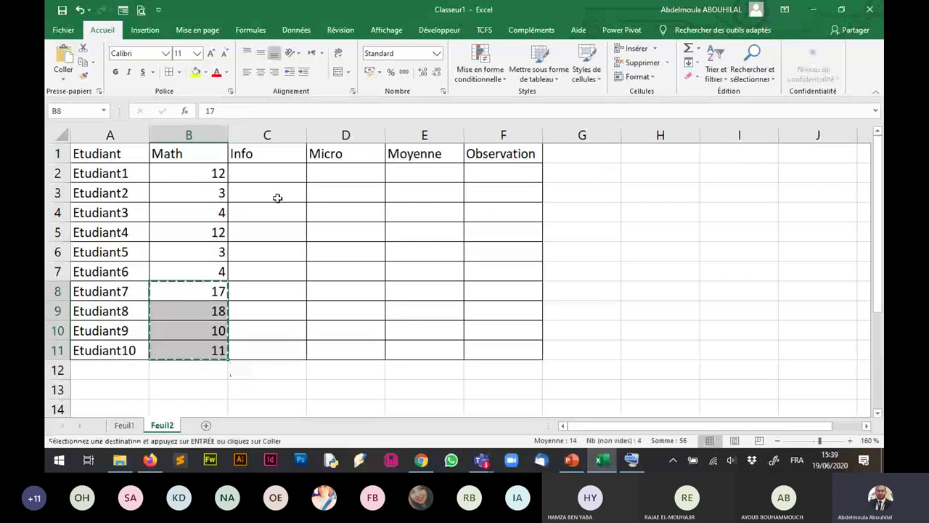
pyautogui.moveTo(269, 173); pyautogui.dragTo(275, 210)
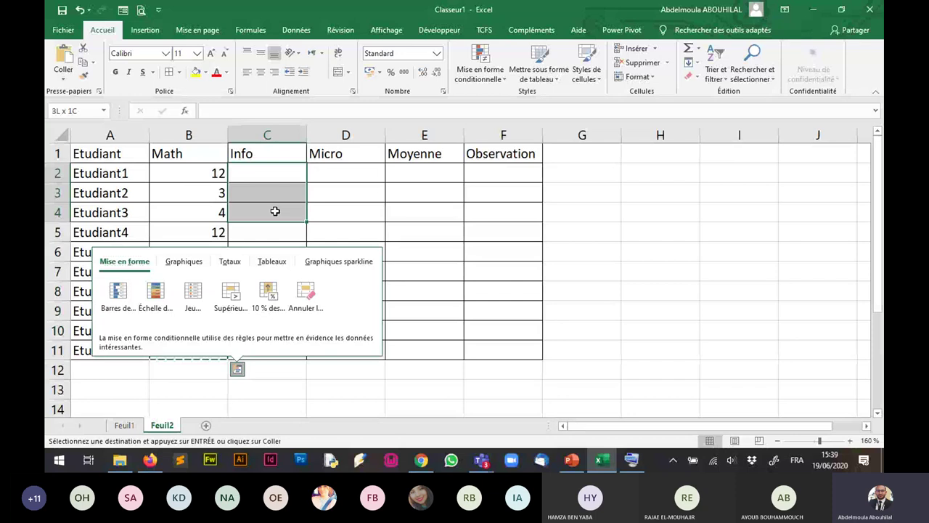
pyautogui.hotkey('ctrl', 'v')
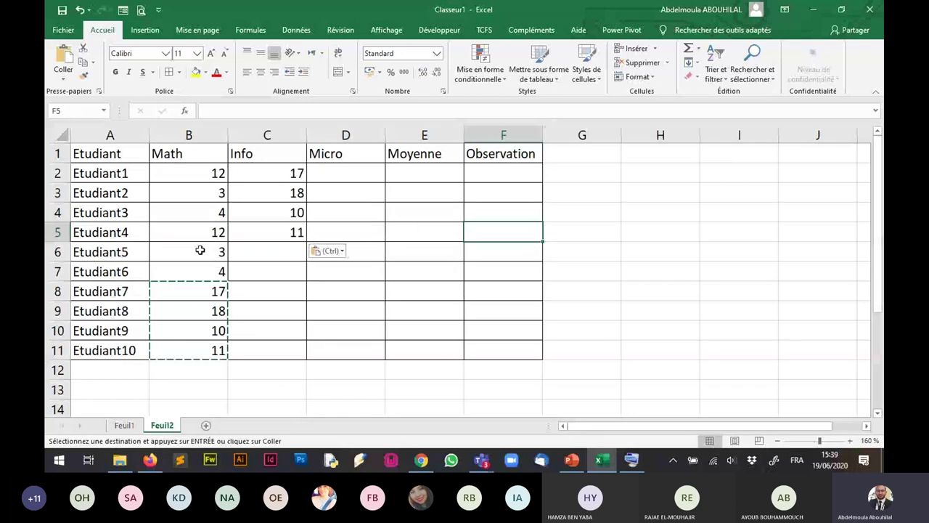
pyautogui.moveTo(201, 250); pyautogui.dragTo(203, 290)
pyautogui.hotkey('ctrl', 'c')
pyautogui.moveTo(267, 251)
pyautogui.mouseDown()
pyautogui.moveTo(292, 284)
pyautogui.moveTo(290, 350)
pyautogui.mouseUp()
pyautogui.hotkey('ctrl', 'v')
pyautogui.moveTo(201, 172); pyautogui.dragTo(204, 212)
pyautogui.hotkey('ctrl', 'c')
pyautogui.moveTo(269, 251); pyautogui.dragTo(278, 286)
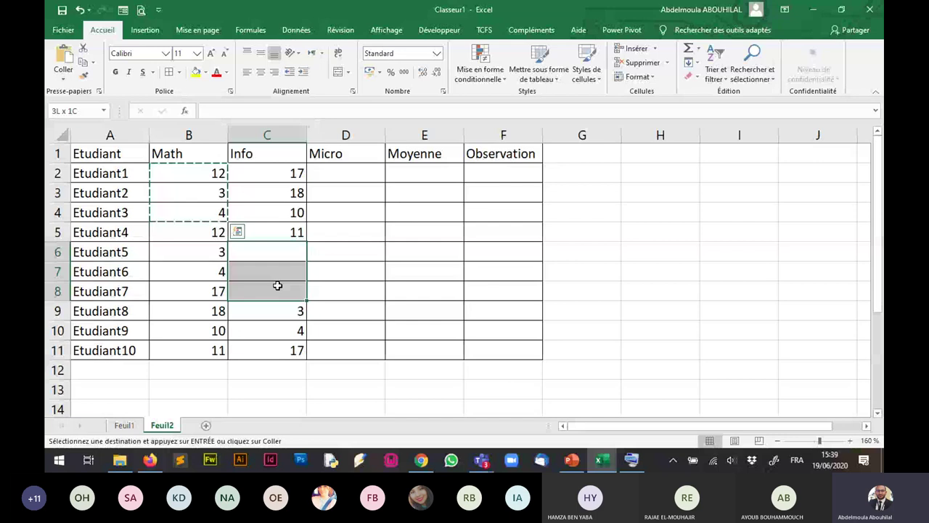
pyautogui.hotkey('ctrl', 'v')
# Copy Info grades into the Micro cells D2:D6.
pyautogui.moveTo(267, 212); pyautogui.dragTo(267, 232)
pyautogui.hotkey('ctrl', 'c')
pyautogui.click(346, 175)
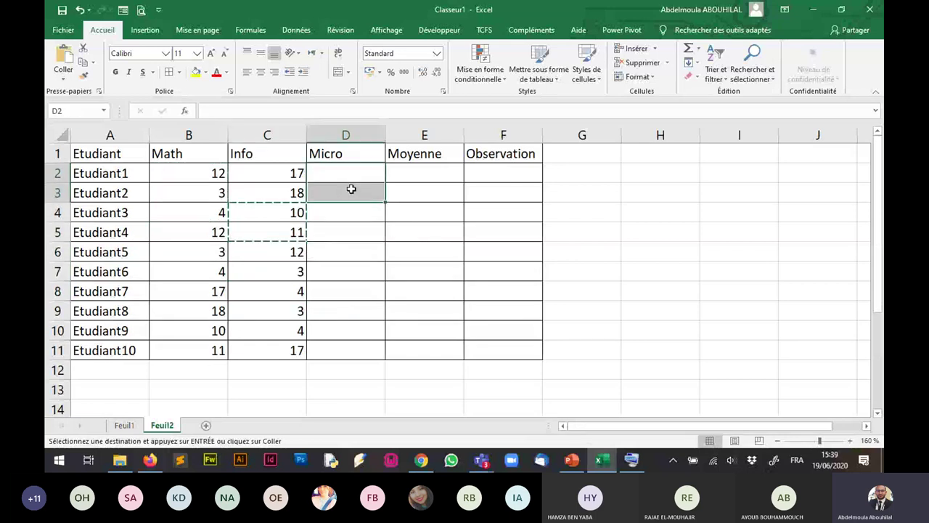
pyautogui.hotkey('ctrl', 'v')
pyautogui.moveTo(269, 311); pyautogui.dragTo(272, 350)
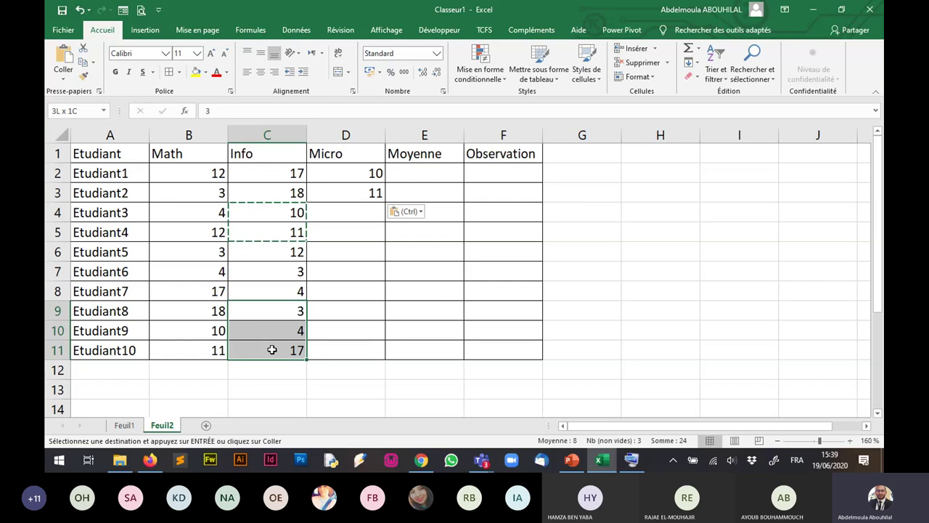
pyautogui.hotkey('ctrl', 'c')
pyautogui.moveTo(346, 212); pyautogui.dragTo(352, 252)
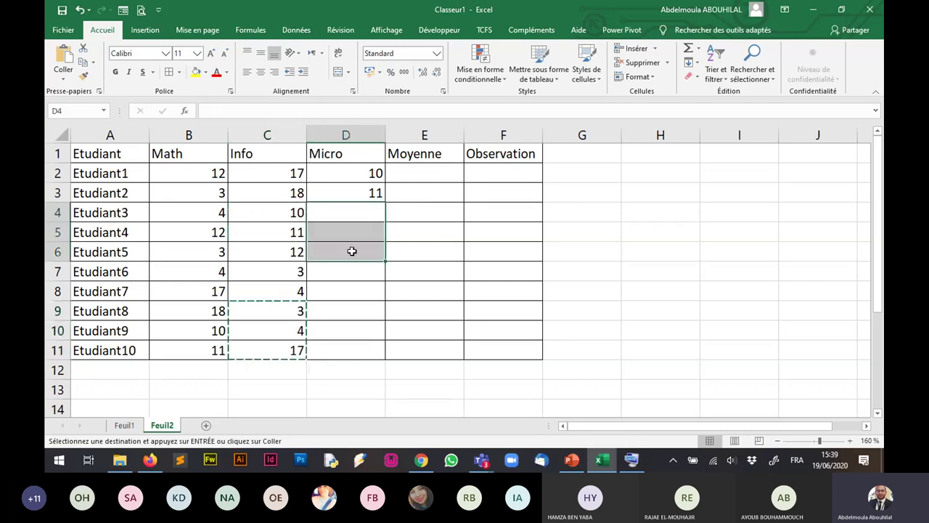
pyautogui.hotkey('ctrl', 'v')
pyautogui.click(312, 267)
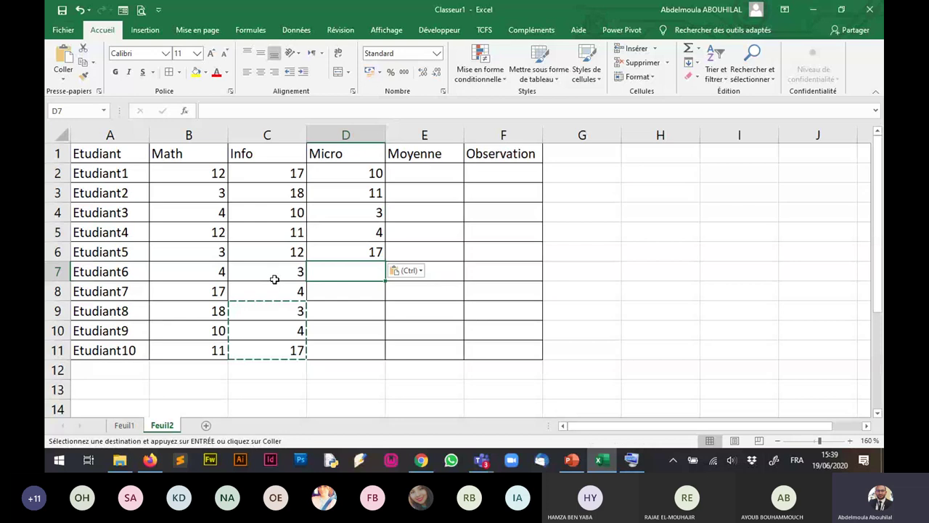
# Copy Info grades into Micro cells D9:D11 (3, 4, 3) and D7:D8 (10, 11), then cancel the copy.
pyautogui.moveTo(274, 279); pyautogui.dragTo(275, 314)
pyautogui.hotkey('ctrl', 'c')
pyautogui.hotkey('ctrl', 'v')
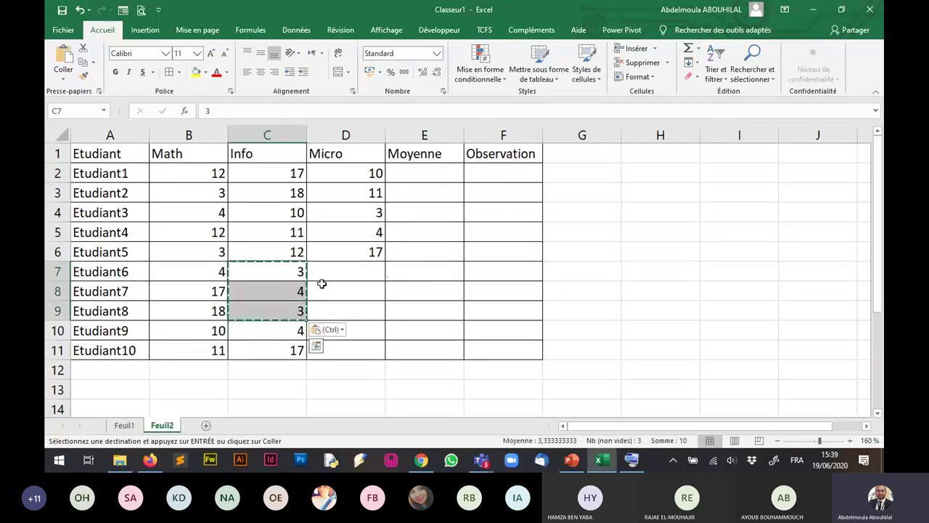
pyautogui.click(341, 309)
pyautogui.hotkey('ctrl', 'v')
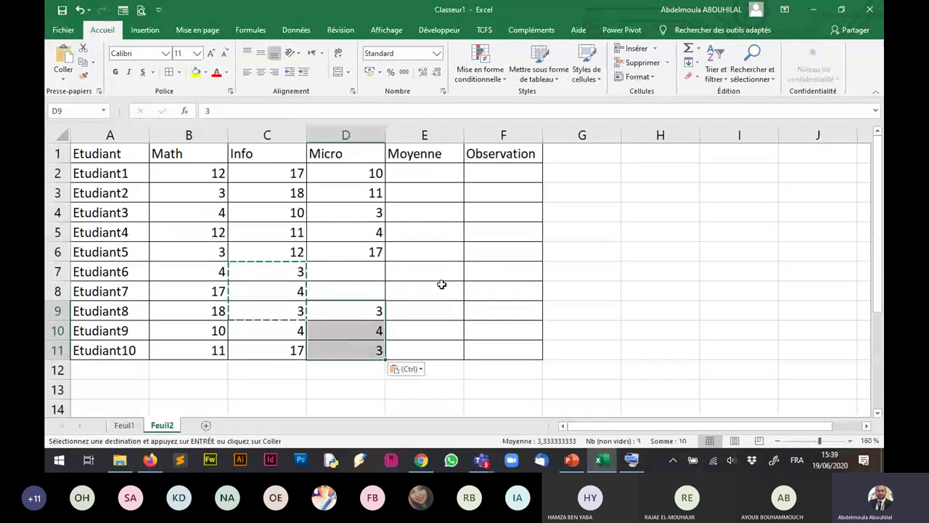
pyautogui.click(435, 275)
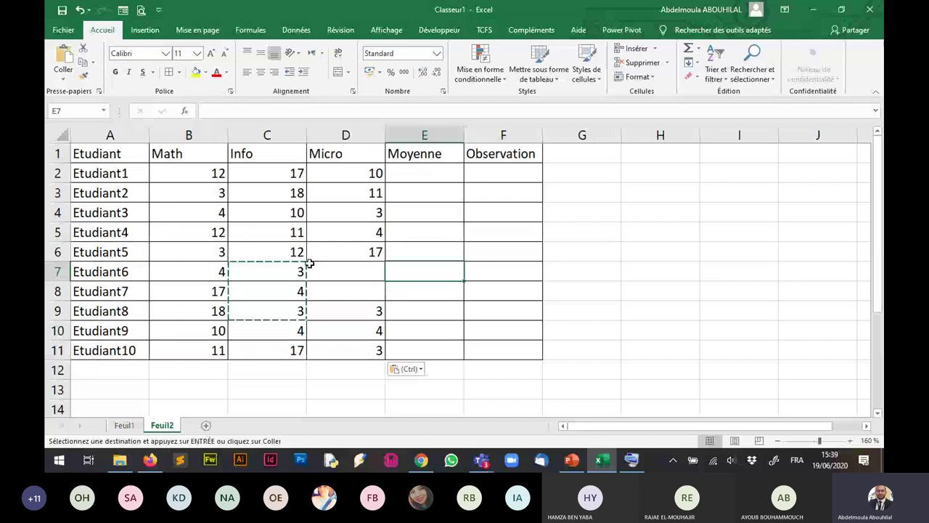
pyautogui.moveTo(267, 213); pyautogui.dragTo(268, 232)
pyautogui.hotkey('ctrl', 'c')
pyautogui.click(346, 271)
pyautogui.hotkey('ctrl', 'v')
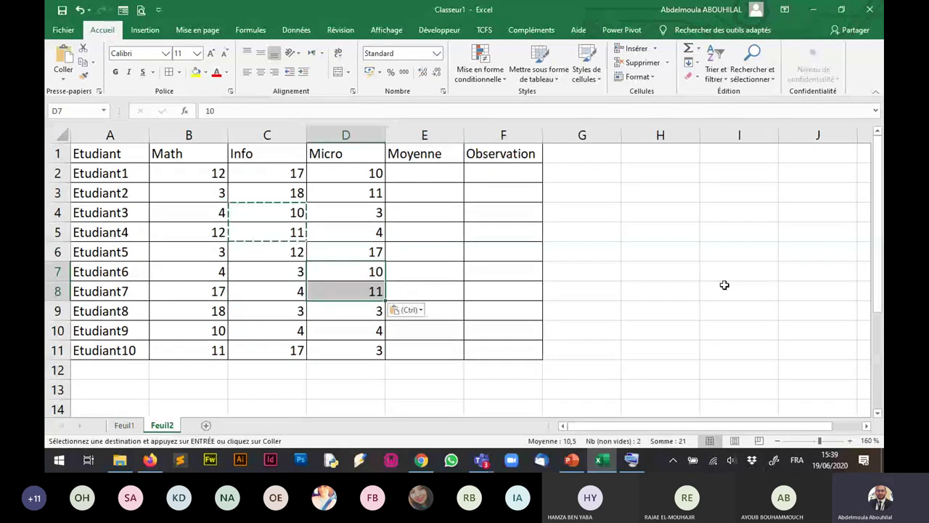
pyautogui.click(660, 252)
pyautogui.press('Escape')
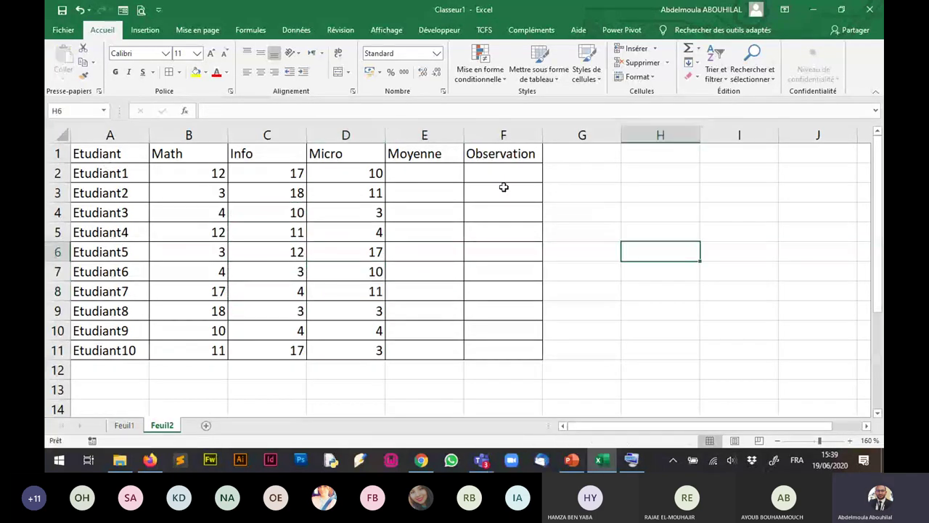
pyautogui.click(425, 173)
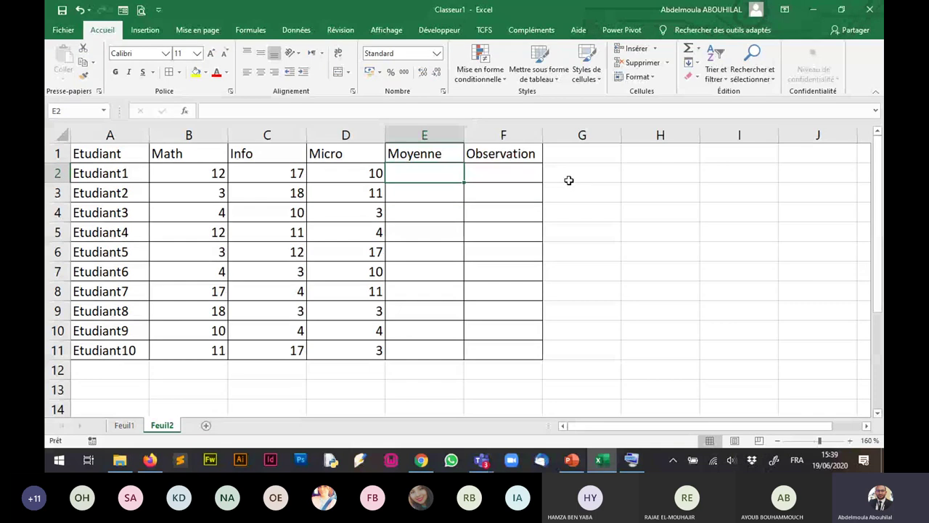
# Start a MOYENNE formula in E2 using Etudiant1's grades in row 2 as the range.
pyautogui.write('=moy')
pyautogui.doubleClick(448, 191)
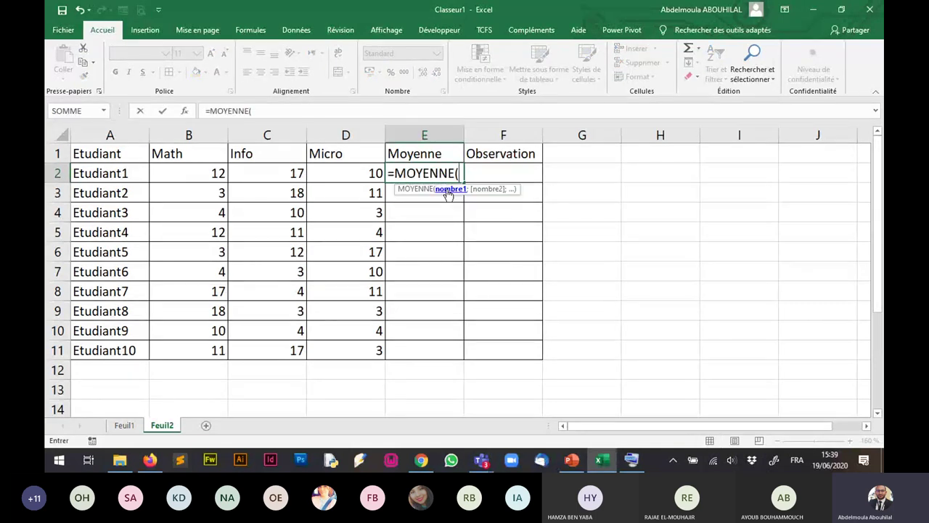
pyautogui.moveTo(188, 172)
pyautogui.mouseDown()
pyautogui.moveTo(321, 174)
pyautogui.moveTo(273, 174)
pyautogui.mouseUp()
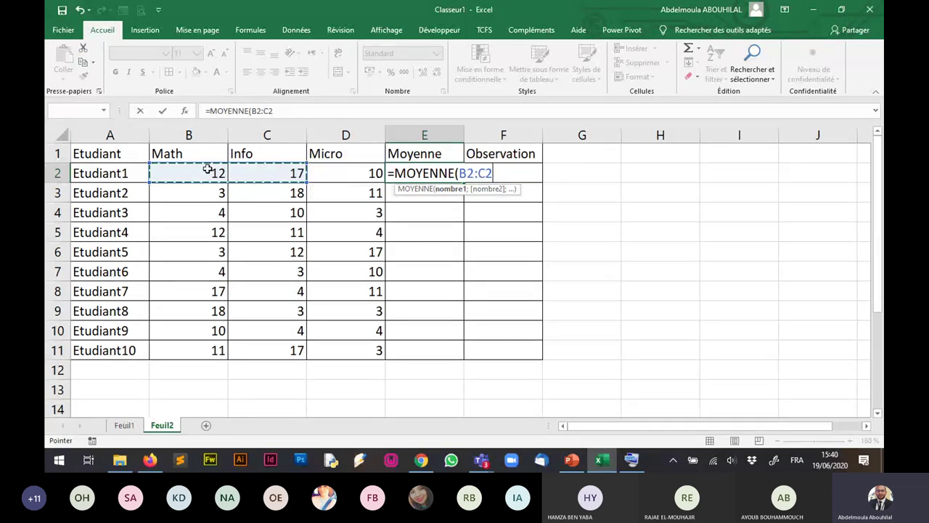
pyautogui.moveTo(272, 175)
pyautogui.mouseDown()
pyautogui.moveTo(357, 174)
pyautogui.moveTo(256, 172)
pyautogui.mouseUp()
# Complete E2 as the average of B2:D2 and fill it down to E11.
pyautogui.moveTo(244, 172); pyautogui.dragTo(374, 173)
pyautogui.press('Return')
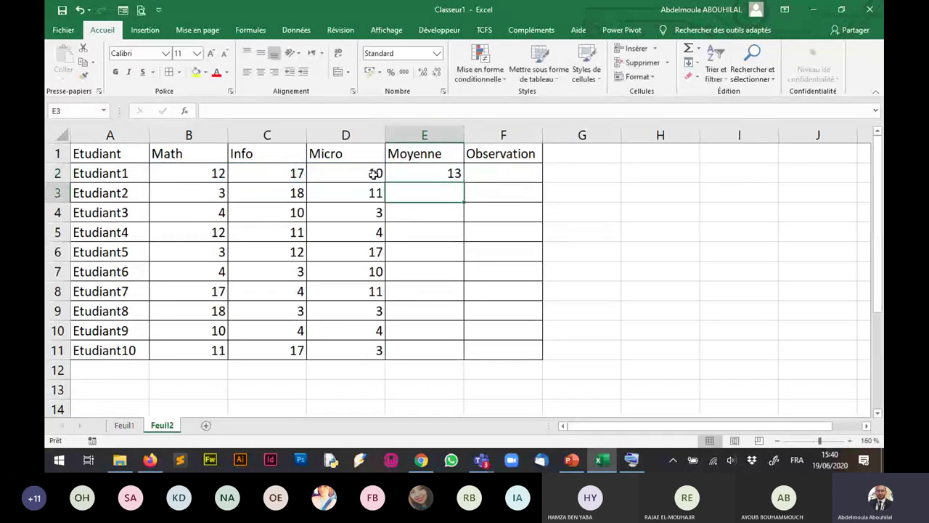
pyautogui.click(412, 178)
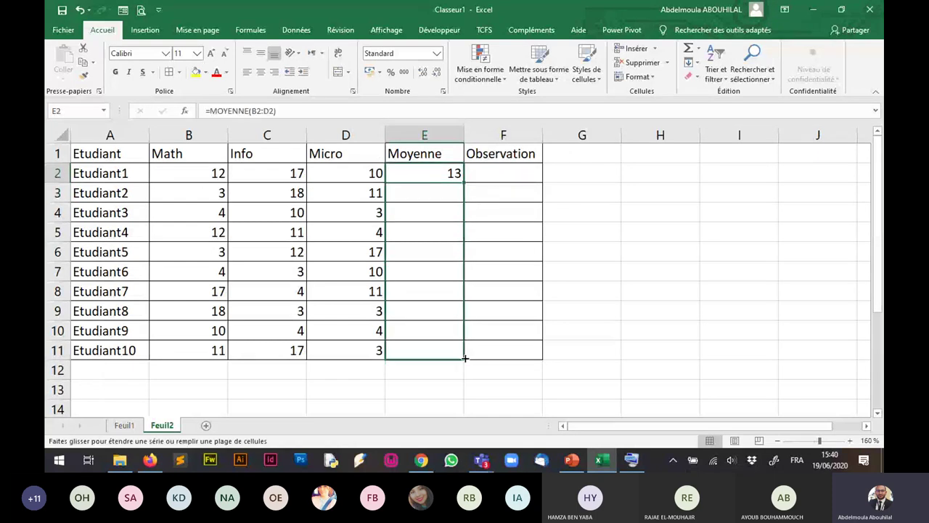
pyautogui.moveTo(464, 182); pyautogui.dragTo(465, 360)
pyautogui.click(661, 251)
# Format the averages E2:E11 as Number with two decimals.
pyautogui.click(442, 176)
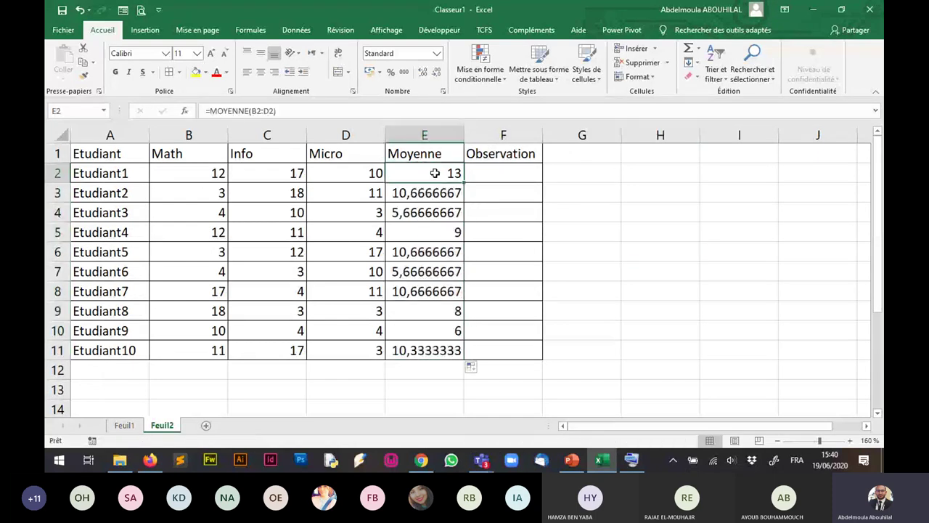
pyautogui.moveTo(435, 174); pyautogui.dragTo(424, 351)
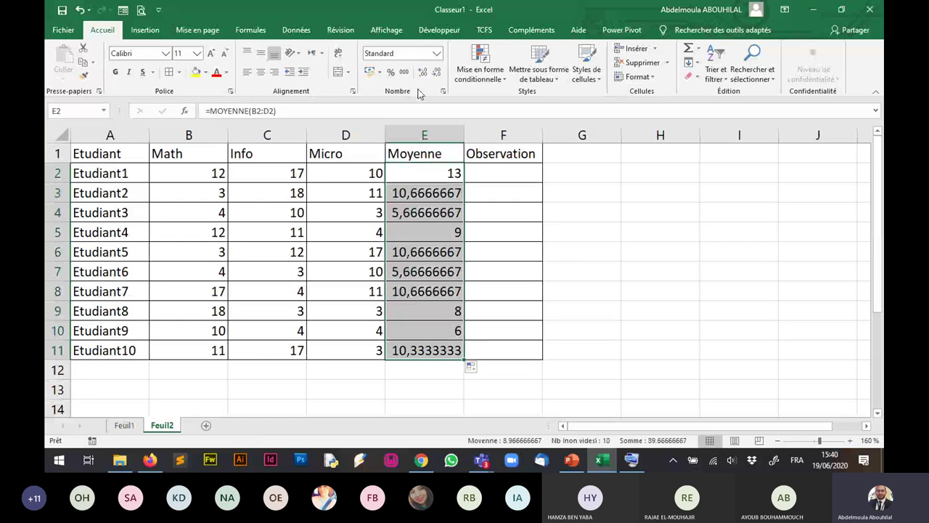
pyautogui.click(436, 73)
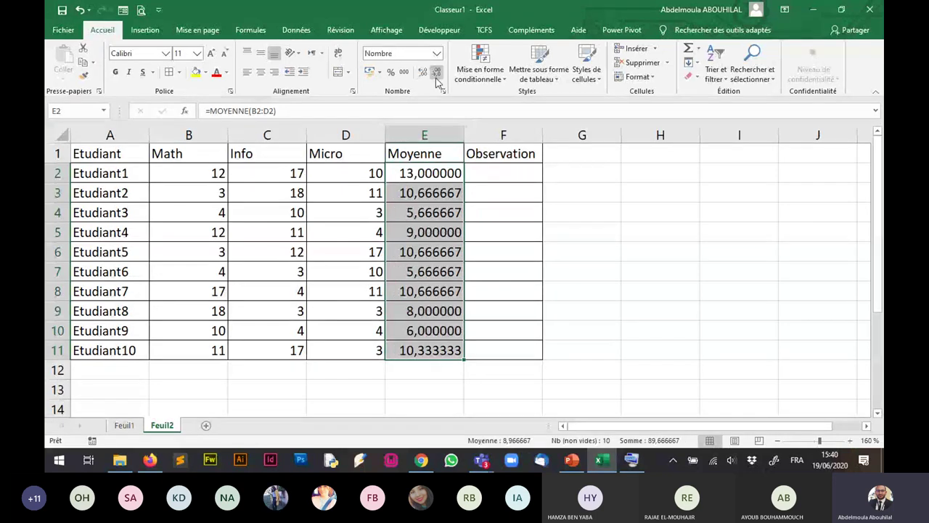
pyautogui.moveTo(425, 173); pyautogui.dragTo(438, 331)
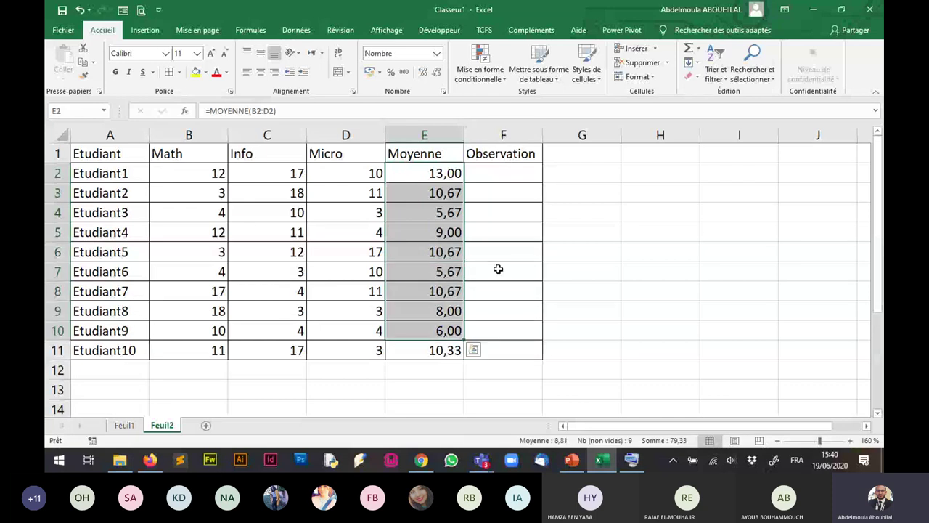
pyautogui.click(438, 188)
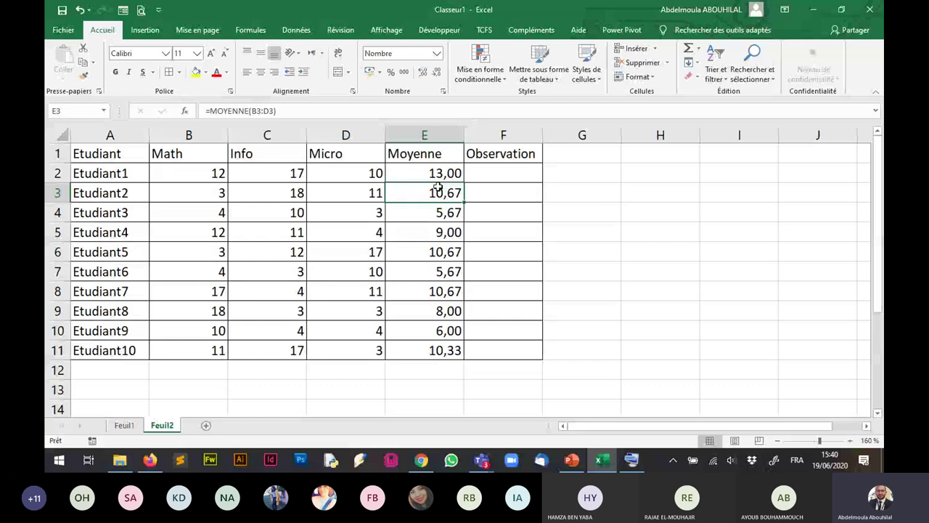
pyautogui.hotkey('alt', 'Tab')
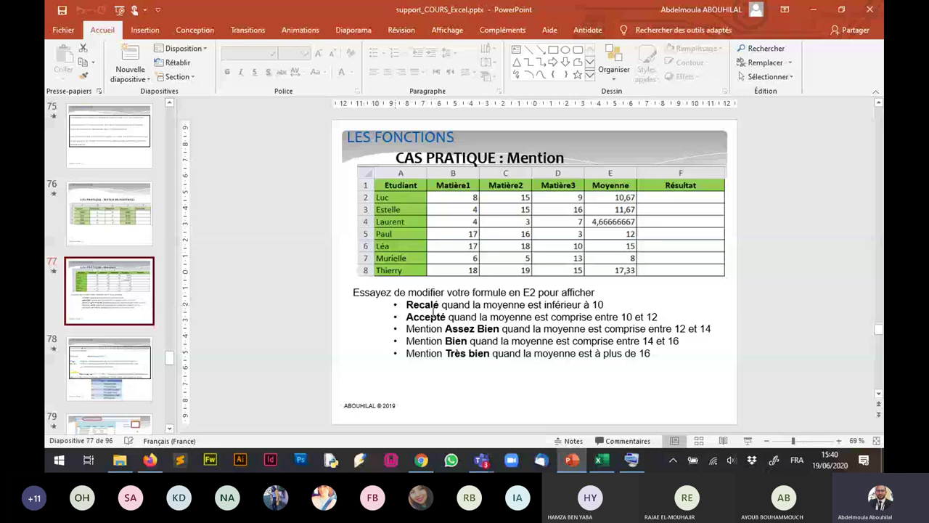
pyautogui.click(598, 305)
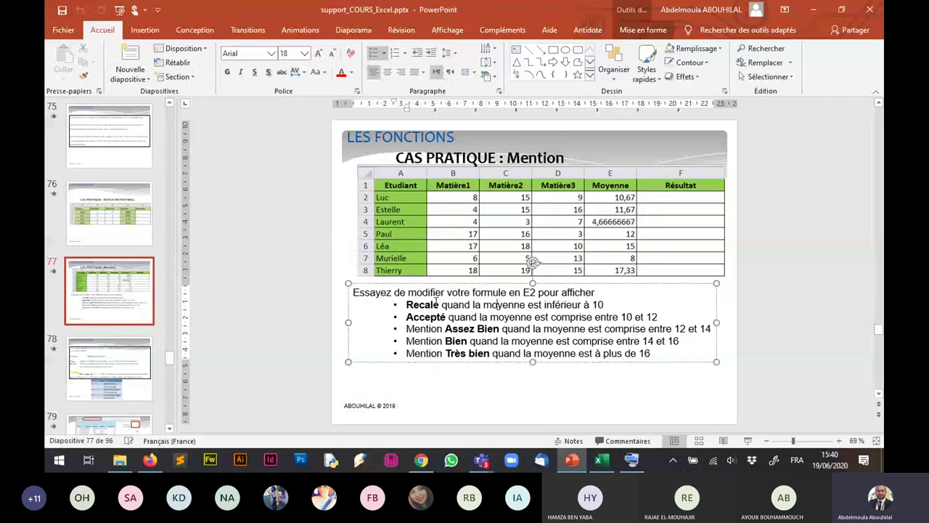
pyautogui.click(436, 303)
pyautogui.click(593, 305)
pyautogui.rightClick(596, 307)
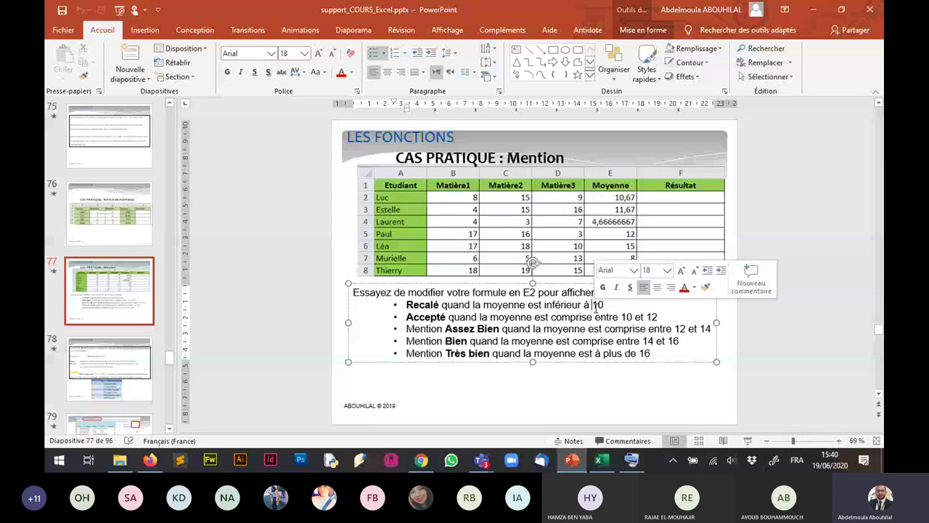
pyautogui.doubleClick(432, 308)
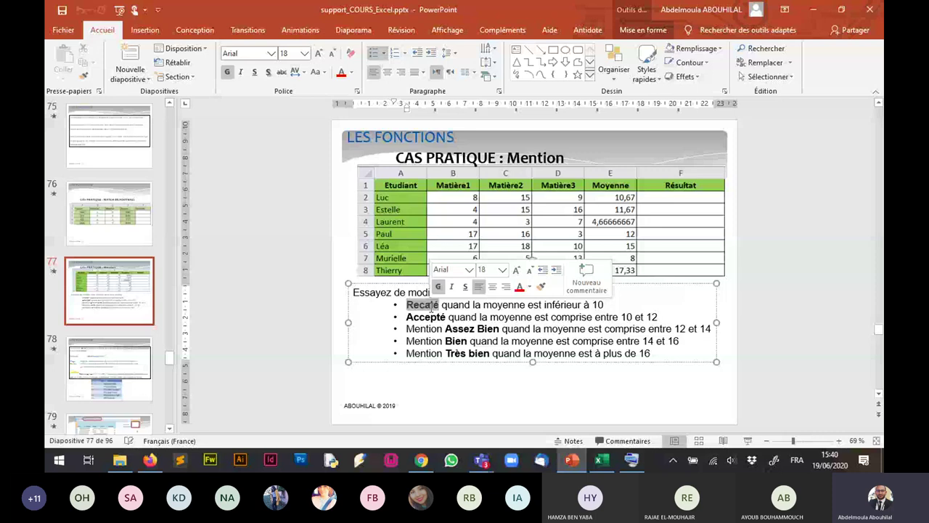
pyautogui.hotkey('alt', 'Tab')
pyautogui.click(499, 248)
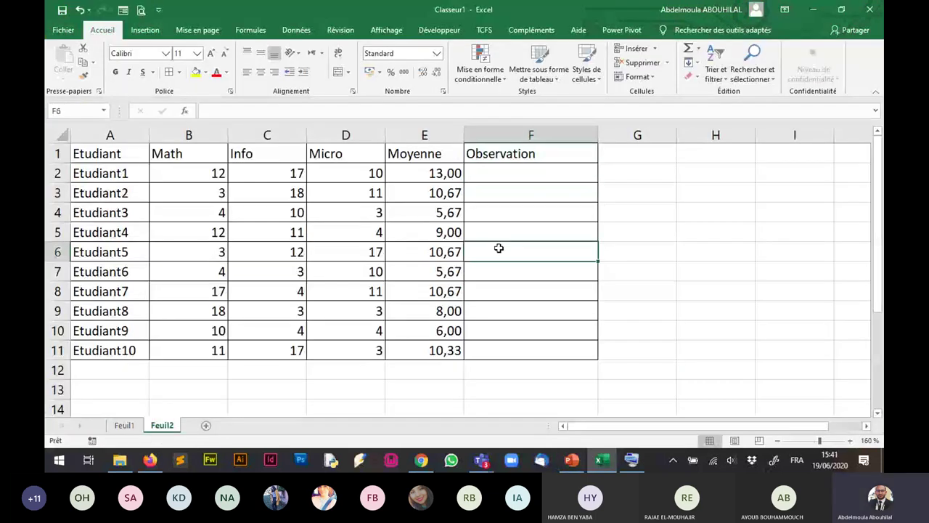
# Select F3, then launch PDF Annotator by searching 'ann' in the Start menu.
pyautogui.click(527, 195)
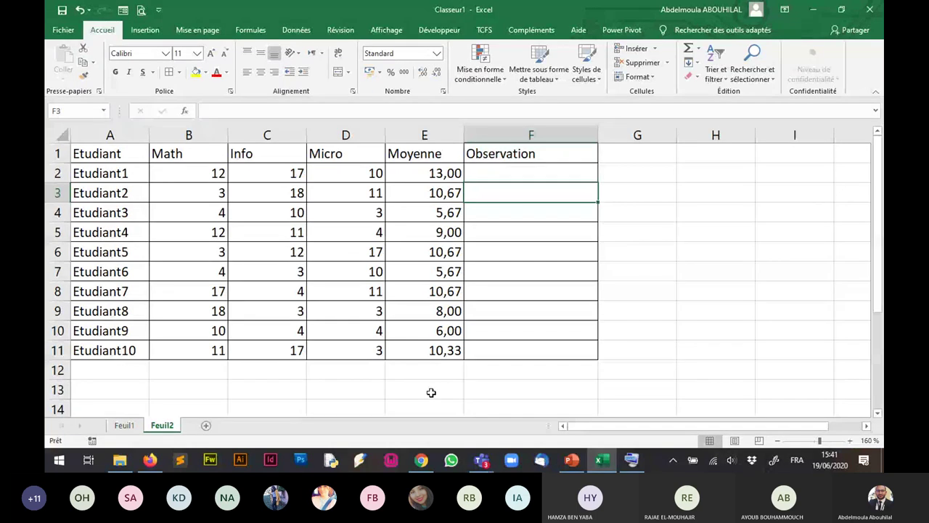
pyautogui.press('super')
pyautogui.write('ann')
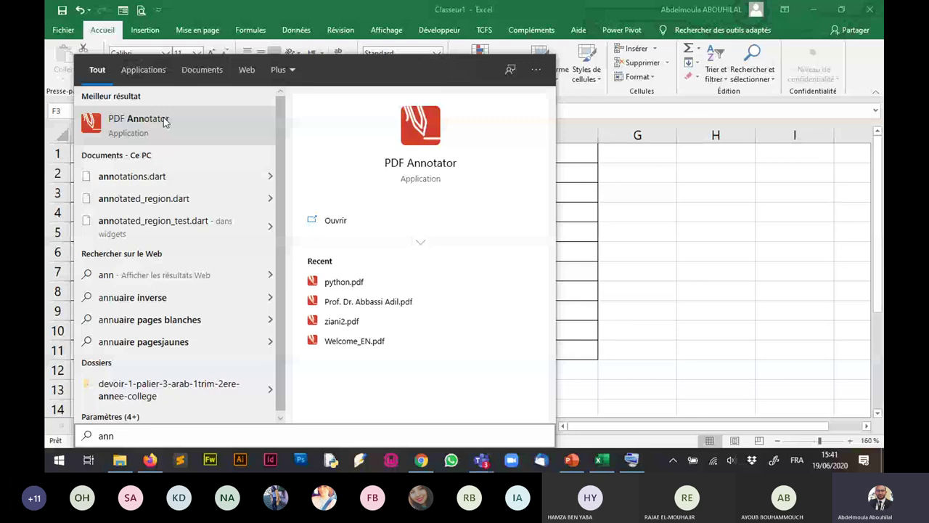
pyautogui.click(164, 122)
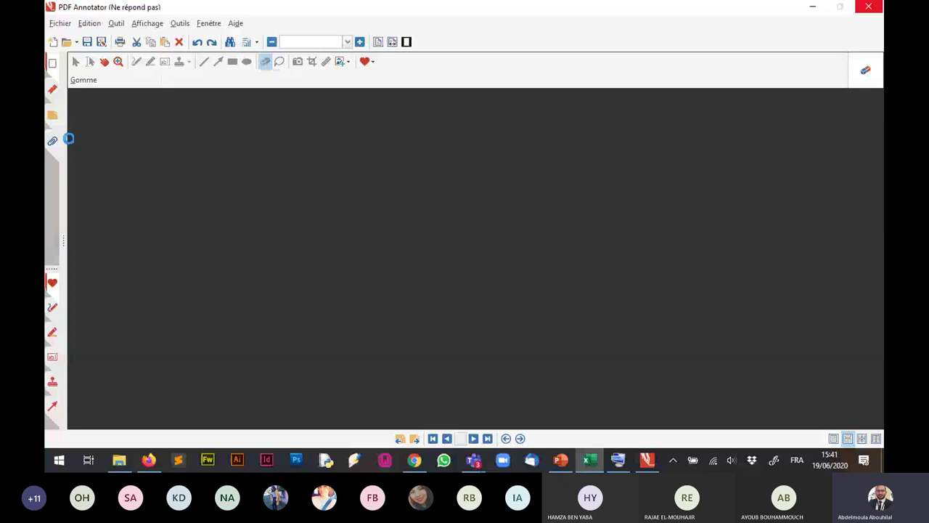
# Restart the frozen PDF Annotator, dismiss the update notice, and open a blank document full screen.
pyautogui.click(642, 451)
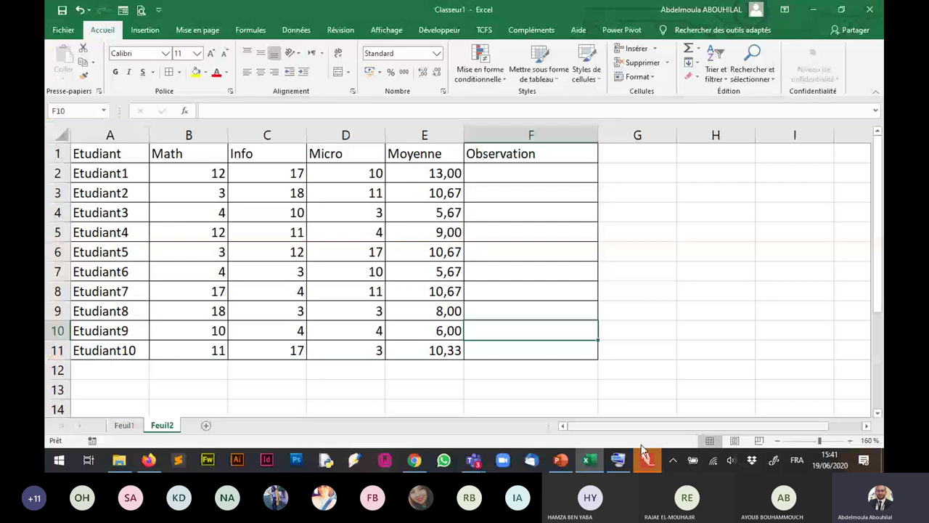
pyautogui.click(642, 450)
pyautogui.press('Escape')
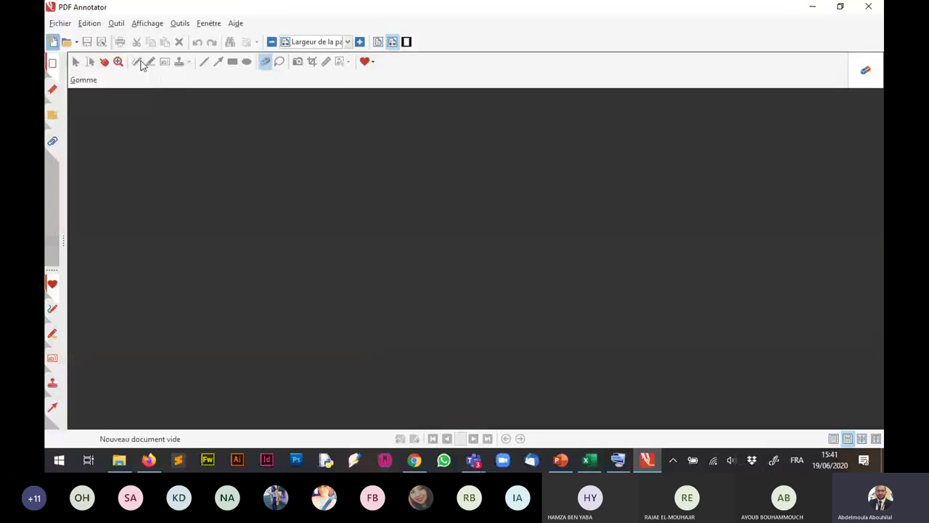
pyautogui.click(515, 354)
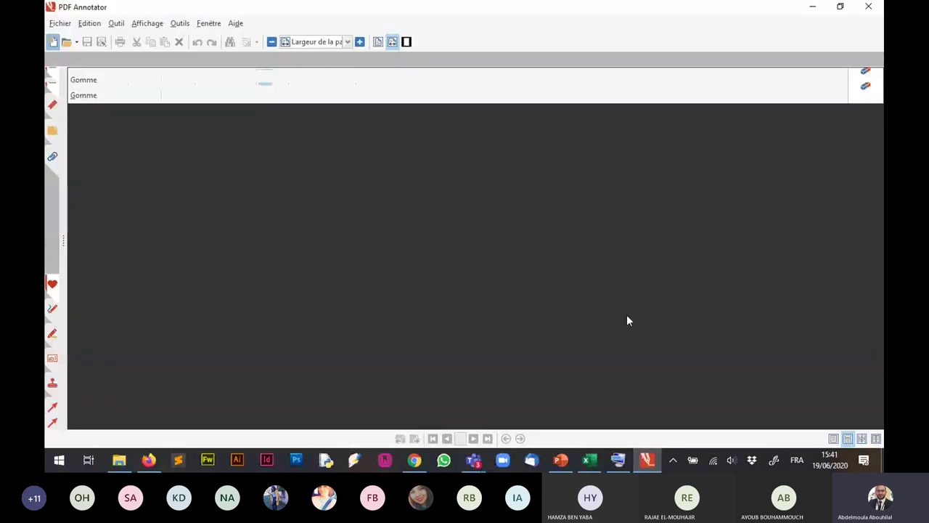
pyautogui.press('F11')
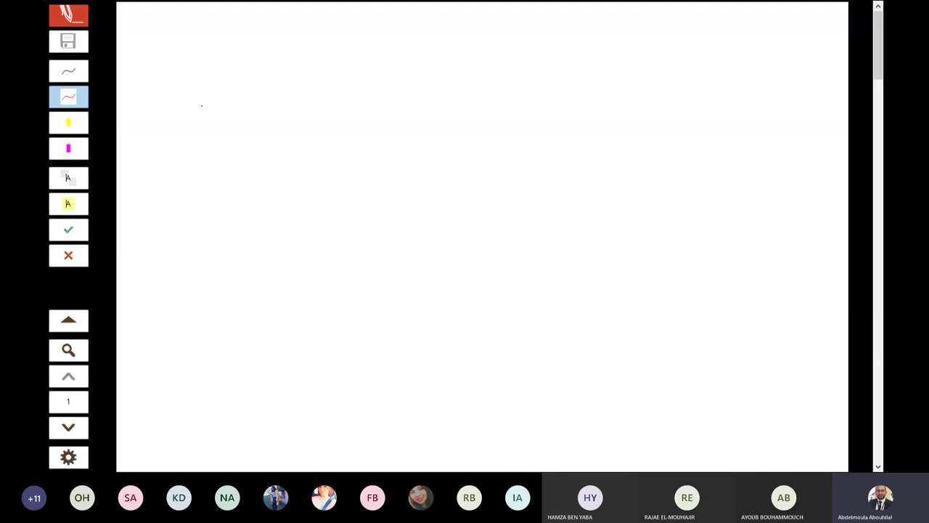
# Handwrite 'mayenne = m' in red at the top of the page.
pyautogui.moveTo(149, 34)
pyautogui.mouseDown()
pyautogui.moveTo(177, 28)
pyautogui.moveTo(183, 50)
pyautogui.moveTo(212, 16)
pyautogui.moveTo(254, 18)
pyautogui.mouseUp()
pyautogui.moveTo(263, 17); pyautogui.dragTo(282, 23)
pyautogui.moveTo(293, 26)
pyautogui.mouseDown()
pyautogui.moveTo(303, 16)
pyautogui.moveTo(319, 22)
pyautogui.mouseUp()
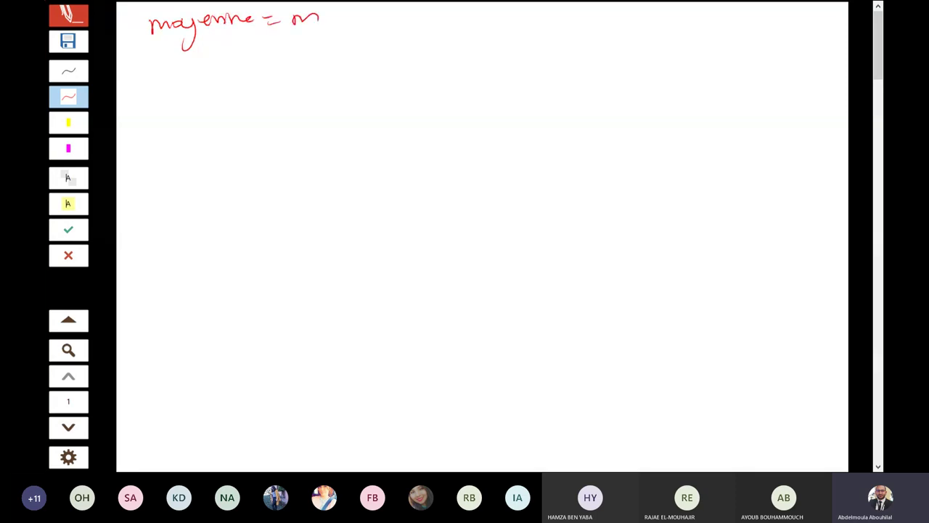
# Write the condition m < 10 with two branches, labelling the upper one oui.
pyautogui.moveTo(140, 258)
pyautogui.mouseDown()
pyautogui.moveTo(165, 233)
pyautogui.moveTo(170, 252)
pyautogui.mouseUp()
pyautogui.moveTo(193, 223)
pyautogui.mouseDown()
pyautogui.moveTo(192, 266)
pyautogui.moveTo(212, 236)
pyautogui.mouseUp()
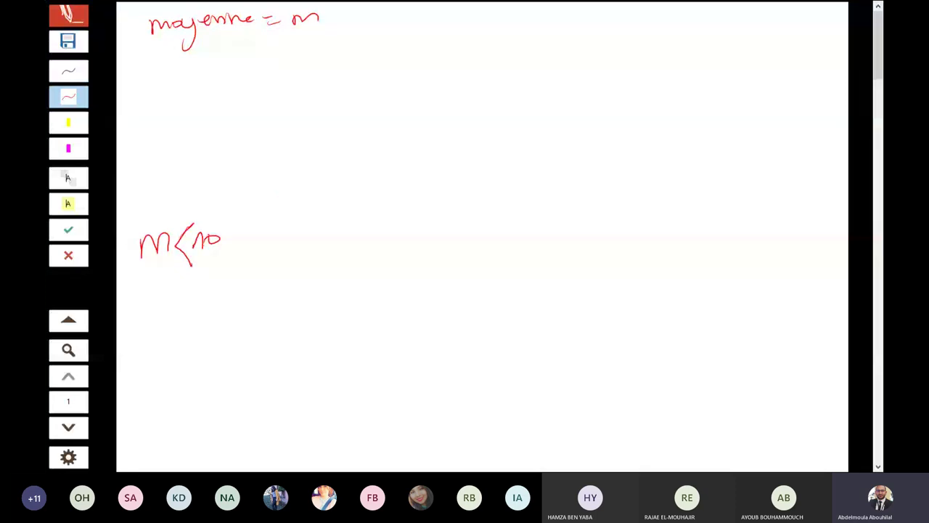
pyautogui.moveTo(254, 197); pyautogui.dragTo(222, 229)
pyautogui.moveTo(226, 251); pyautogui.dragTo(259, 274)
pyautogui.moveTo(213, 206); pyautogui.dragTo(240, 194)
pyautogui.click(234, 178)
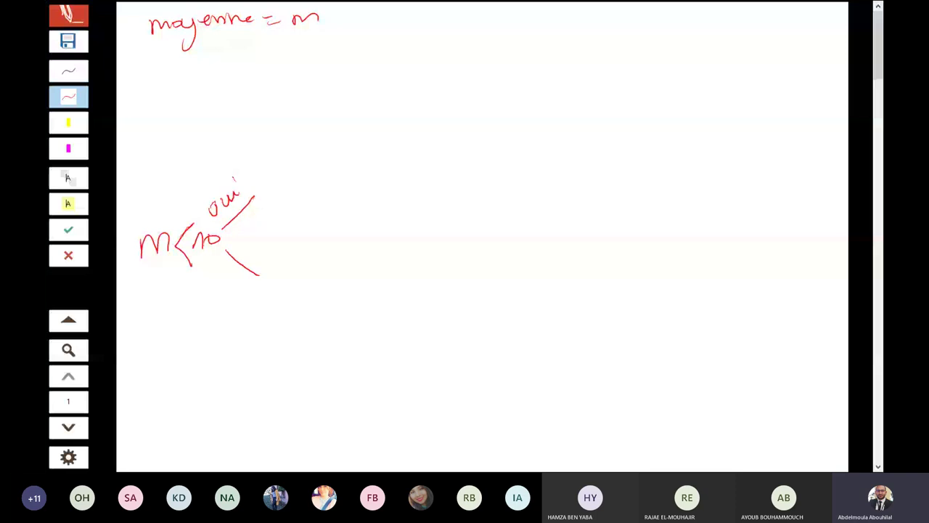
# Erase the misplaced oui above the upper branch.
pyautogui.click(68, 319)
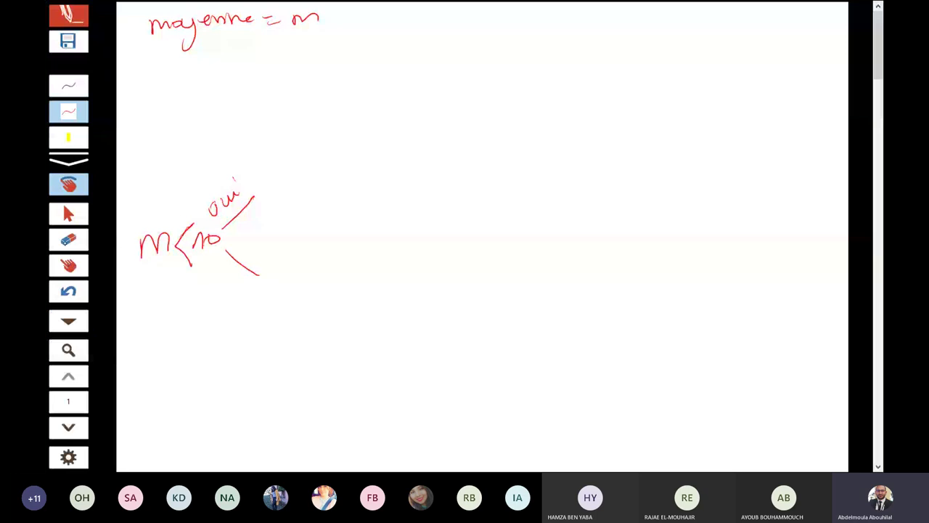
pyautogui.click(69, 240)
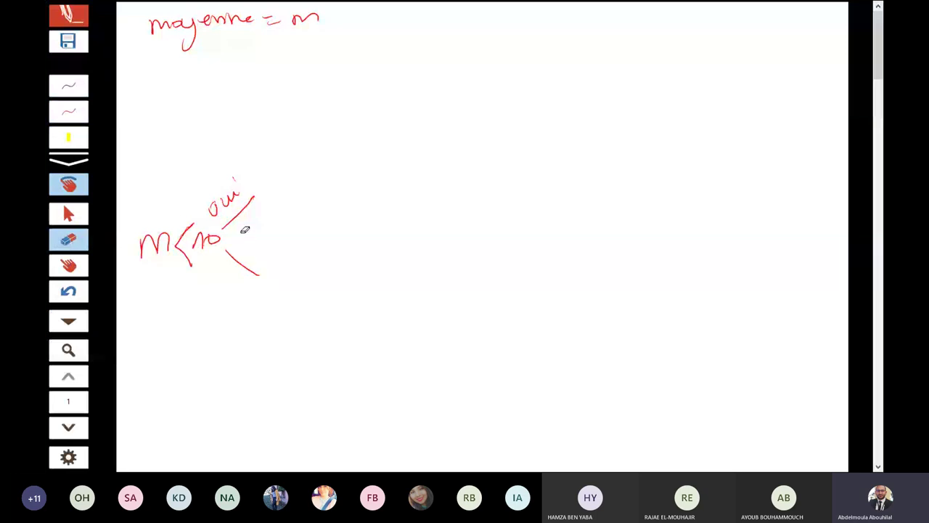
pyautogui.moveTo(218, 207); pyautogui.dragTo(236, 190)
pyautogui.click(68, 111)
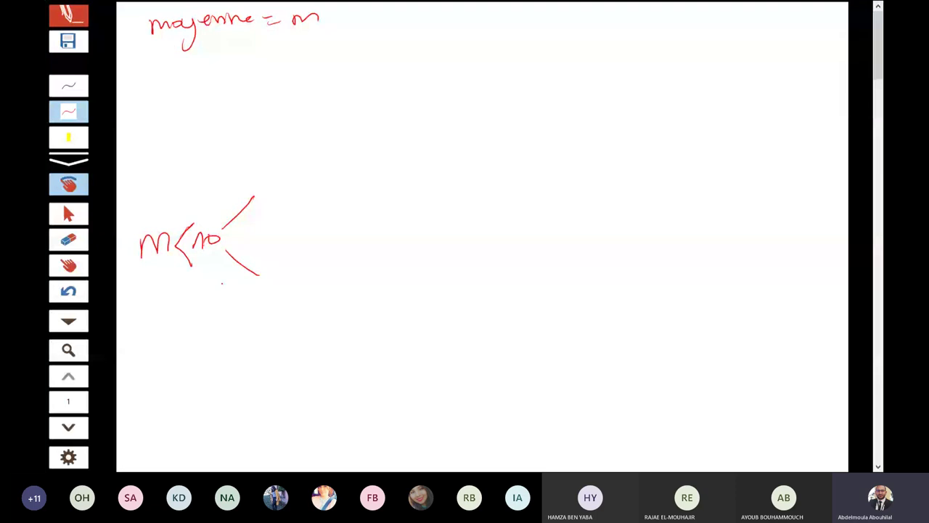
# Label the lower branch oui and upper non, arrow oui to 'Recalé', and draw a separating line.
pyautogui.moveTo(221, 266); pyautogui.dragTo(243, 291)
pyautogui.moveTo(224, 209); pyautogui.dragTo(250, 169)
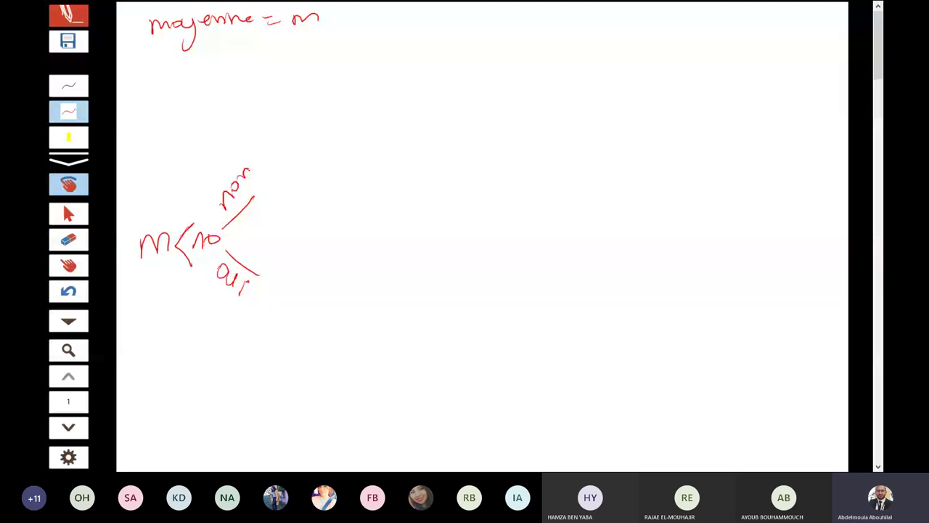
pyautogui.moveTo(253, 196); pyautogui.dragTo(270, 176)
pyautogui.moveTo(258, 276)
pyautogui.mouseDown()
pyautogui.moveTo(281, 296)
pyautogui.moveTo(290, 285)
pyautogui.mouseUp()
pyautogui.moveTo(294, 275); pyautogui.dragTo(295, 284)
pyautogui.moveTo(304, 289)
pyautogui.mouseDown()
pyautogui.moveTo(311, 304)
pyautogui.moveTo(351, 302)
pyautogui.mouseUp()
pyautogui.moveTo(355, 271); pyautogui.dragTo(360, 282)
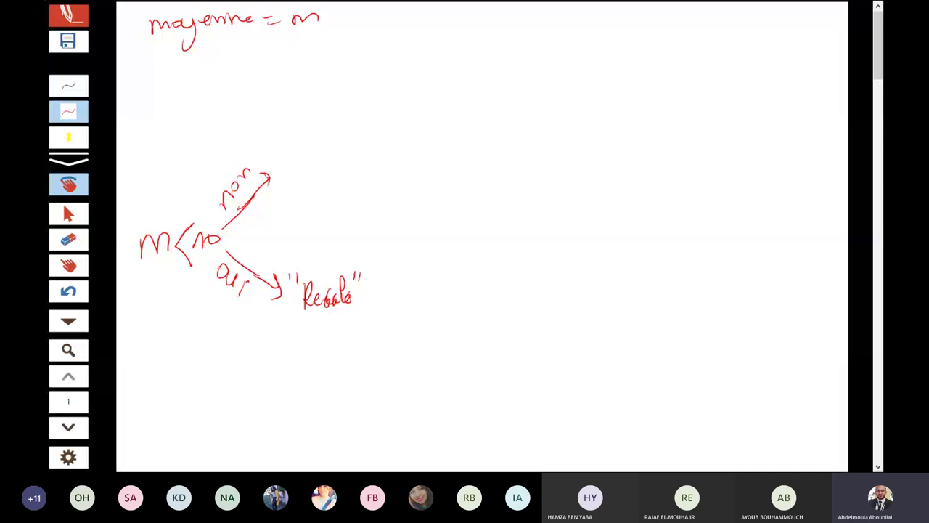
pyautogui.moveTo(122, 394); pyautogui.dragTo(761, 420)
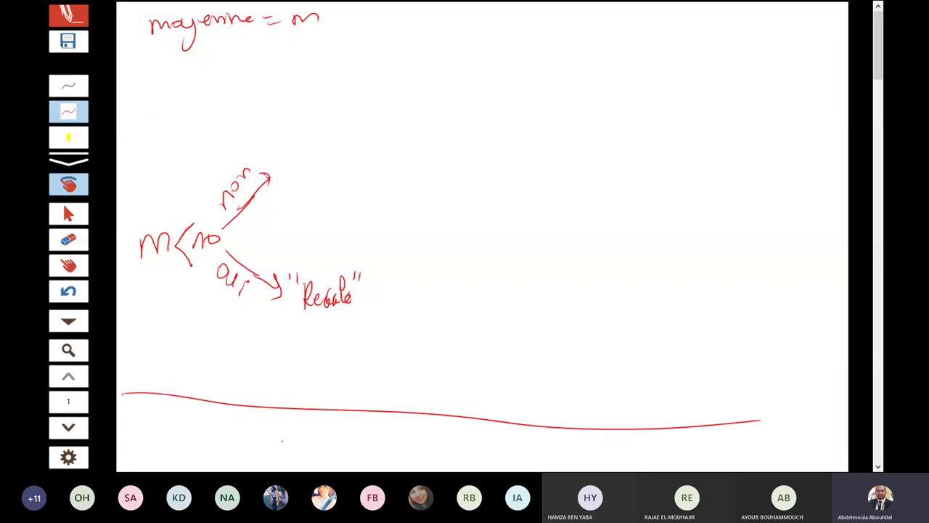
# Handwrite '10 < m < 12' below the long red line.
pyautogui.moveTo(293, 451)
pyautogui.mouseDown()
pyautogui.moveTo(293, 464)
pyautogui.moveTo(310, 444)
pyautogui.mouseUp()
pyautogui.moveTo(234, 444); pyautogui.dragTo(234, 465)
pyautogui.moveTo(254, 443); pyautogui.dragTo(252, 444)
pyautogui.moveTo(291, 422)
pyautogui.mouseDown()
pyautogui.moveTo(293, 460)
pyautogui.moveTo(319, 456)
pyautogui.mouseUp()
pyautogui.moveTo(338, 428)
pyautogui.mouseDown()
pyautogui.moveTo(330, 465)
pyautogui.moveTo(363, 445)
pyautogui.mouseUp()
pyautogui.moveTo(372, 432)
pyautogui.mouseDown()
pyautogui.moveTo(393, 440)
pyautogui.moveTo(295, 470)
pyautogui.mouseUp()
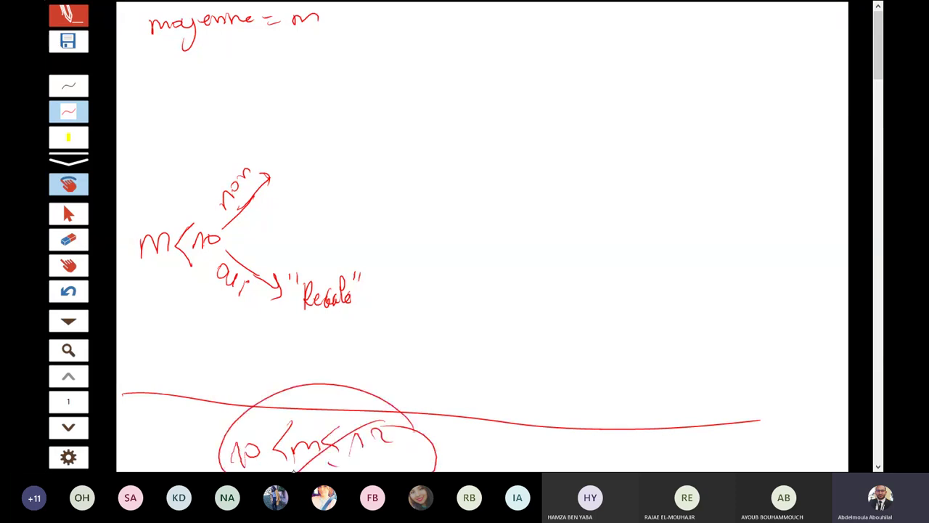
# Circle and cross out the interval, then bring up the open-windows list.
pyautogui.moveTo(282, 418); pyautogui.dragTo(375, 465)
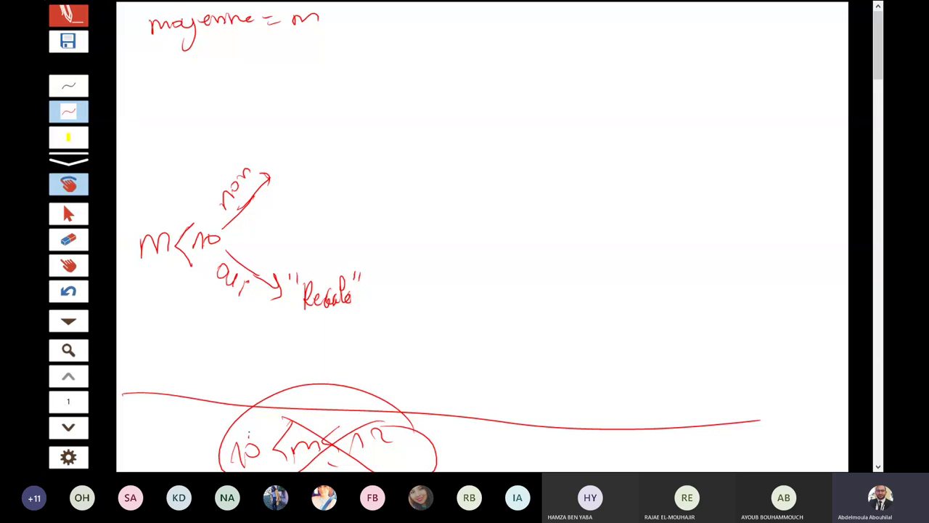
pyautogui.moveTo(282, 420); pyautogui.dragTo(299, 433)
pyautogui.moveTo(312, 436); pyautogui.dragTo(367, 411)
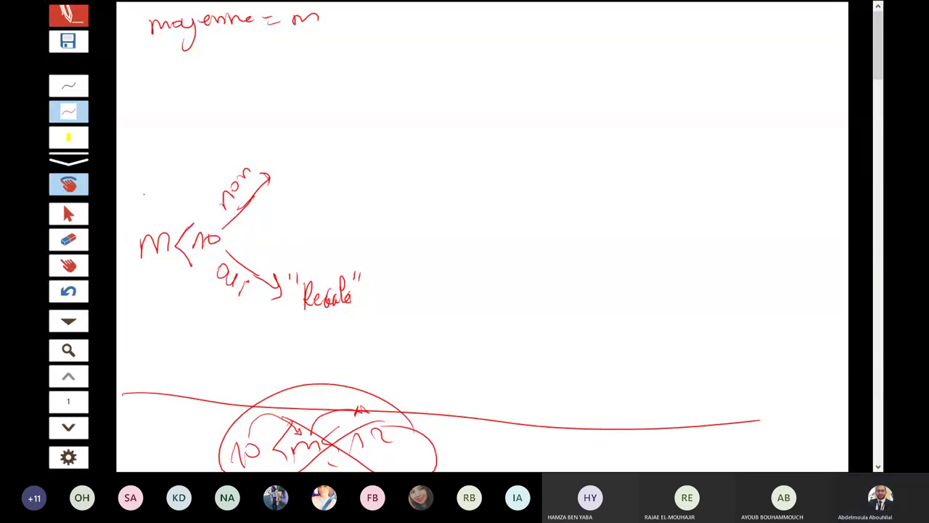
pyautogui.press('alt')
pyautogui.hotkey('alt', 'Tab')
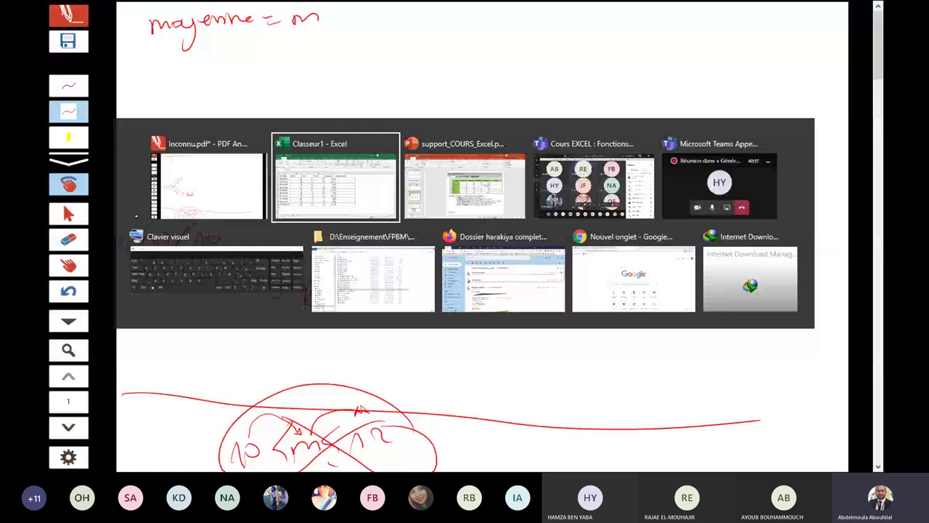
# Glance at PowerPoint slide 77 'CAS PRATIQUE : Mention', then return to PDF Annotator.
pyautogui.hotkey('alt', 'Tab')
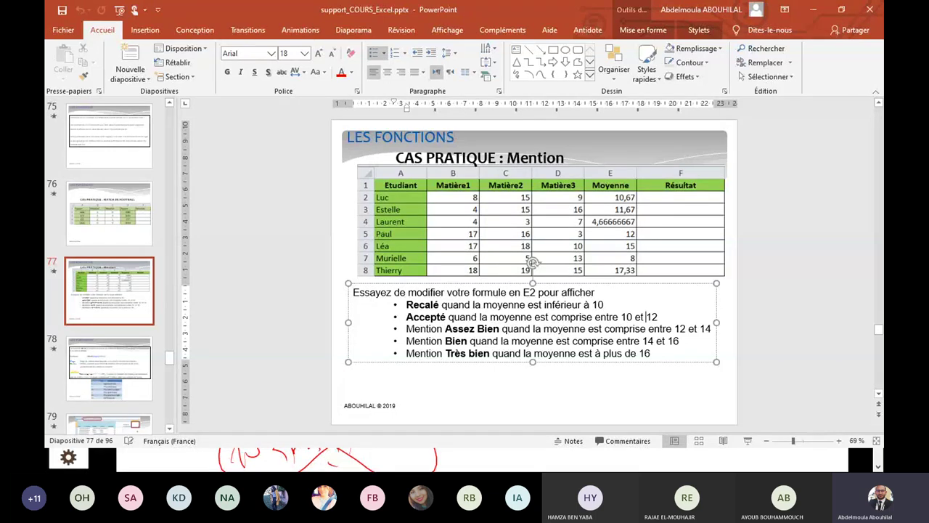
pyautogui.hotkey('alt', 'Tab')
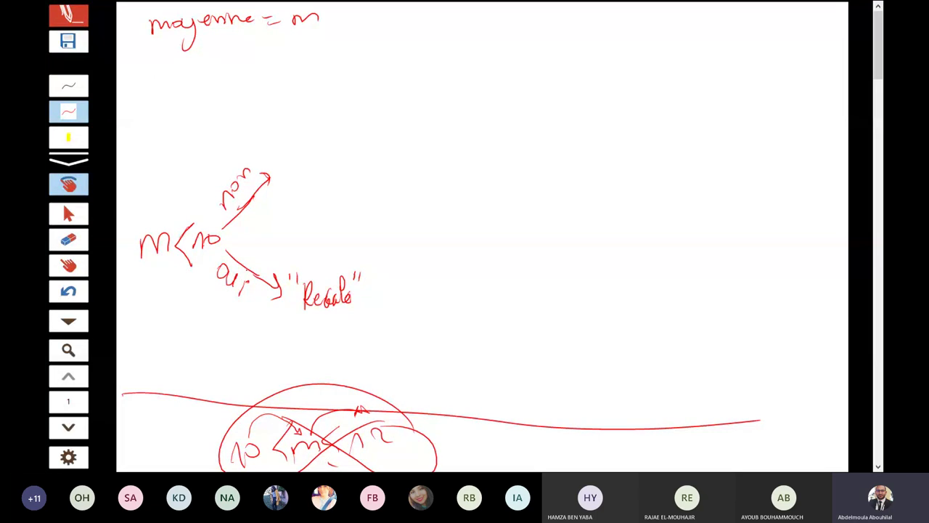
# Underline m < 10, write 'm < 12' after the non arrow, and begin a black line below.
pyautogui.moveTo(139, 266); pyautogui.dragTo(213, 254)
pyautogui.click(276, 161)
pyautogui.moveTo(275, 170)
pyautogui.mouseDown()
pyautogui.moveTo(290, 151)
pyautogui.moveTo(296, 167)
pyautogui.mouseUp()
pyautogui.moveTo(324, 130); pyautogui.dragTo(324, 167)
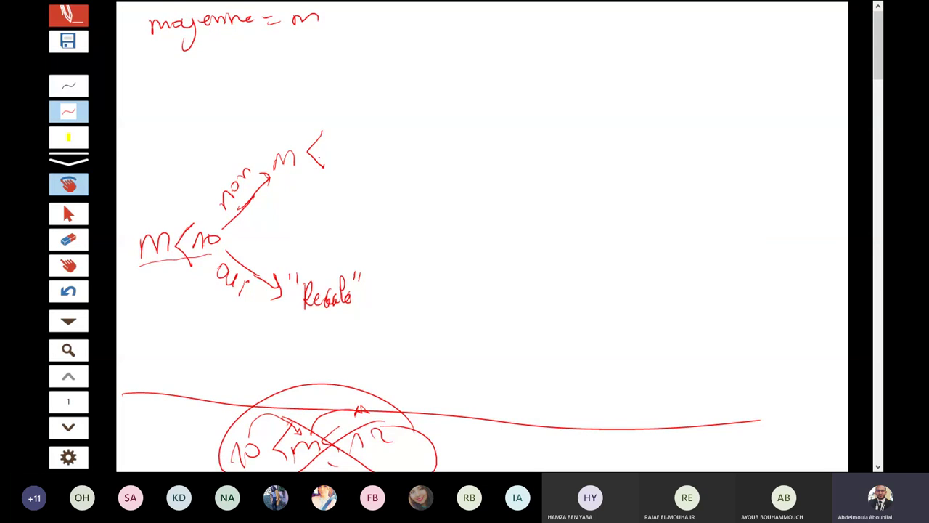
pyautogui.moveTo(325, 144)
pyautogui.mouseDown()
pyautogui.moveTo(331, 158)
pyautogui.moveTo(355, 154)
pyautogui.mouseUp()
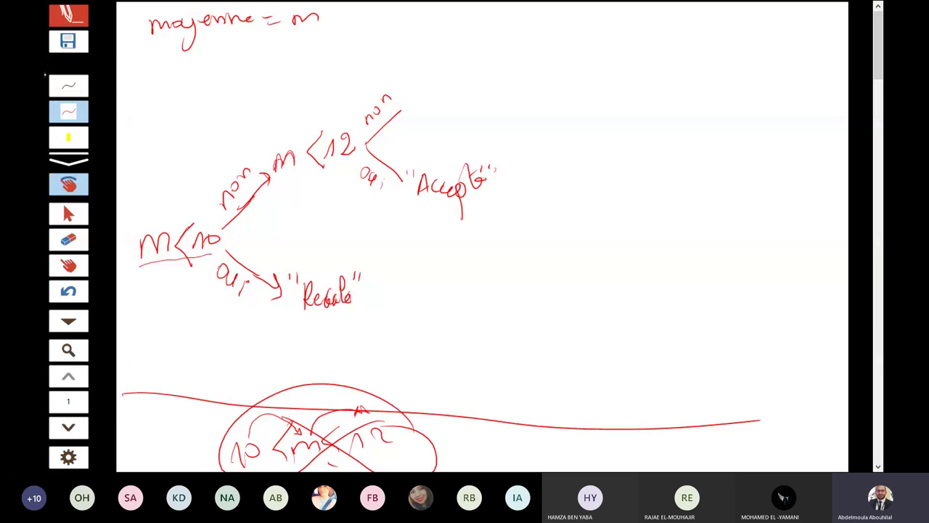
pyautogui.click(70, 90)
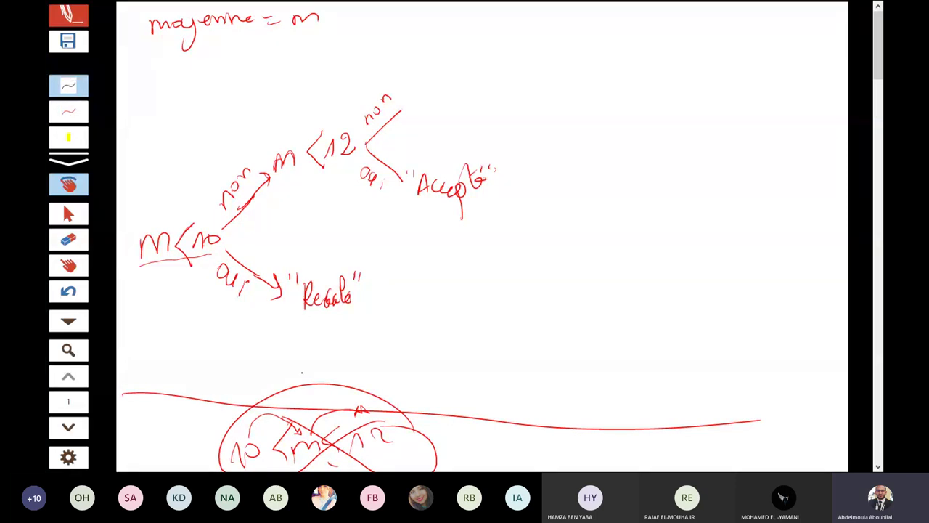
pyautogui.moveTo(151, 348); pyautogui.dragTo(347, 353)
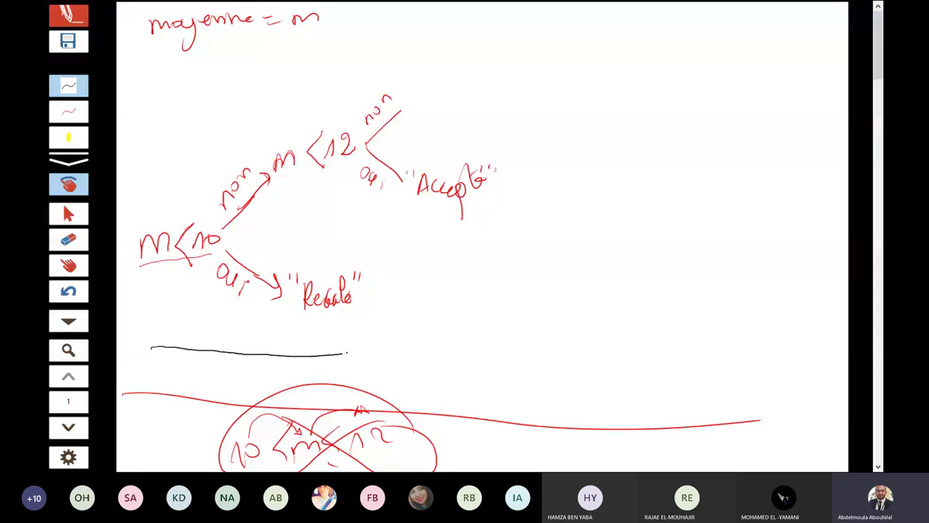
# Extend the black number line, hatch it below 10 and from 10 to 12, and underline m < 12.
pyautogui.moveTo(347, 353); pyautogui.dragTo(568, 337)
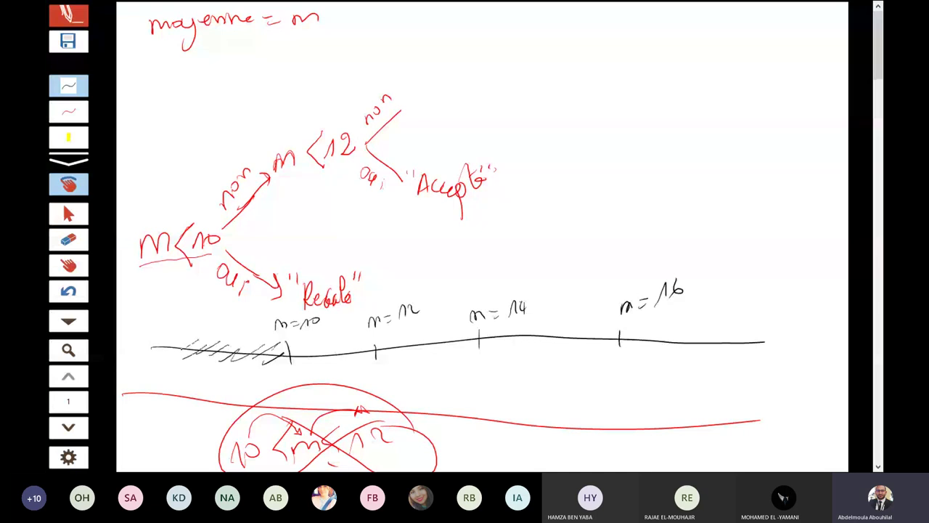
pyautogui.moveTo(152, 356); pyautogui.dragTo(183, 340)
pyautogui.moveTo(270, 364); pyautogui.dragTo(287, 348)
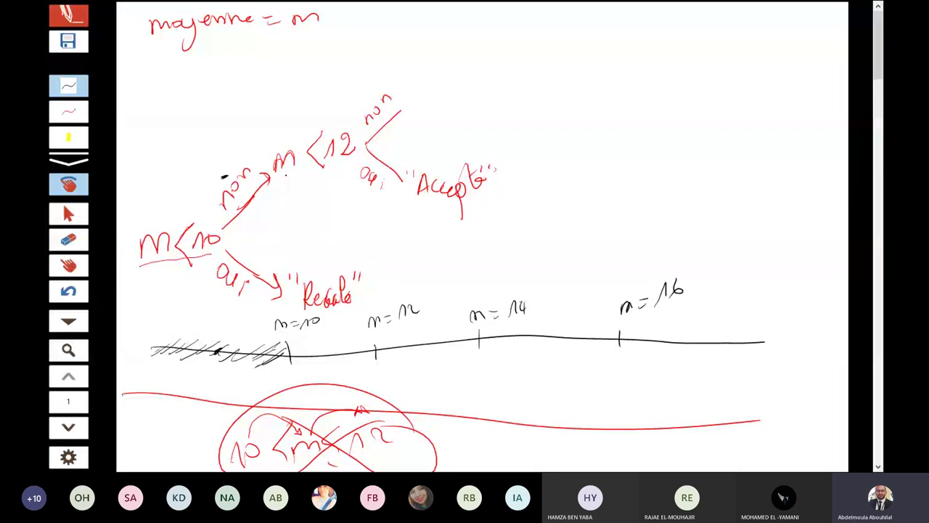
pyautogui.moveTo(286, 176); pyautogui.dragTo(334, 178)
pyautogui.moveTo(297, 356); pyautogui.dragTo(347, 351)
# Write the red m < 14 fork with oui/non labels and oui leading to 'Assez bien'.
pyautogui.moveTo(305, 358); pyautogui.dragTo(374, 347)
pyautogui.click(68, 111)
pyautogui.moveTo(418, 109)
pyautogui.mouseDown()
pyautogui.moveTo(485, 77)
pyautogui.moveTo(481, 107)
pyautogui.mouseUp()
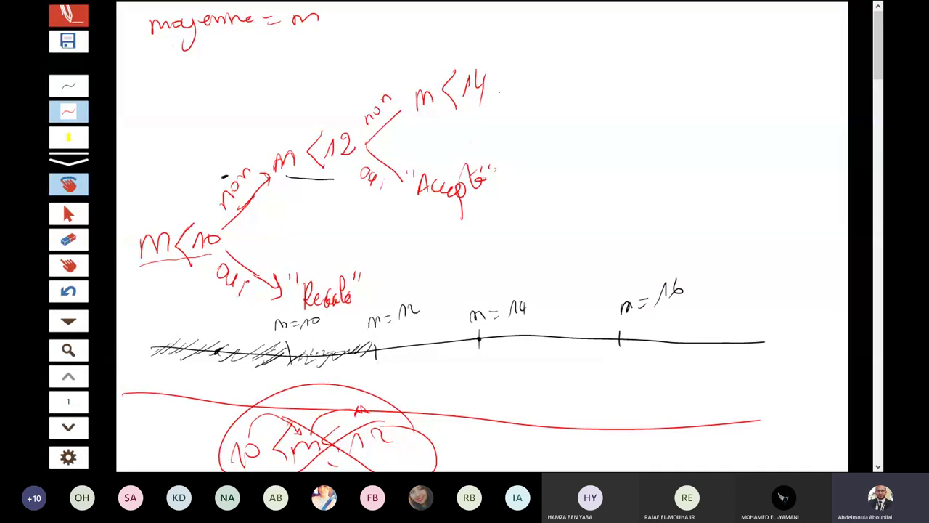
pyautogui.moveTo(539, 64); pyautogui.dragTo(533, 127)
pyautogui.moveTo(493, 131); pyautogui.dragTo(514, 143)
pyautogui.moveTo(501, 73); pyautogui.dragTo(532, 56)
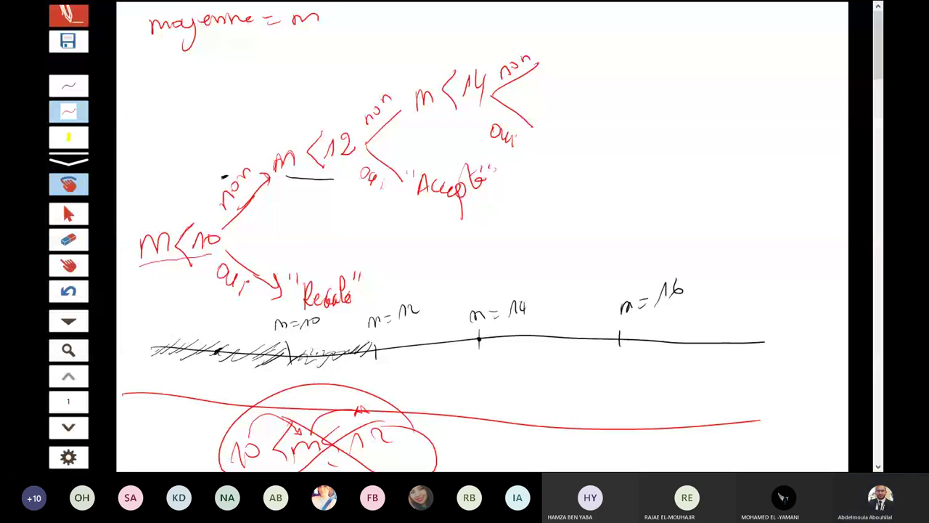
pyautogui.moveTo(548, 145); pyautogui.dragTo(619, 131)
pyautogui.moveTo(538, 115); pyautogui.dragTo(542, 119)
pyautogui.moveTo(630, 113); pyautogui.dragTo(634, 118)
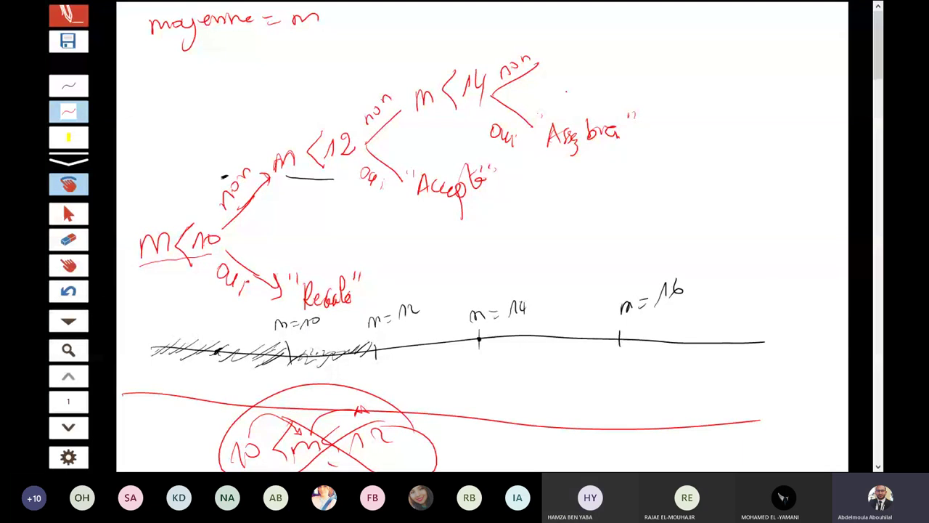
# Hatch the black number line between 12 and 14 and mark the m=16 tick.
pyautogui.click(68, 86)
pyautogui.moveTo(381, 356)
pyautogui.mouseDown()
pyautogui.moveTo(482, 334)
pyautogui.moveTo(474, 333)
pyautogui.mouseUp()
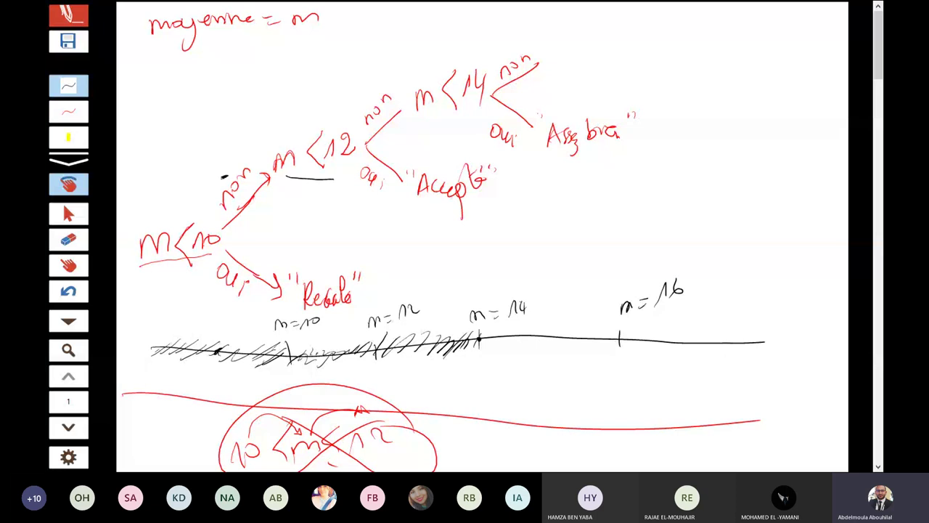
pyautogui.moveTo(615, 340); pyautogui.dragTo(622, 339)
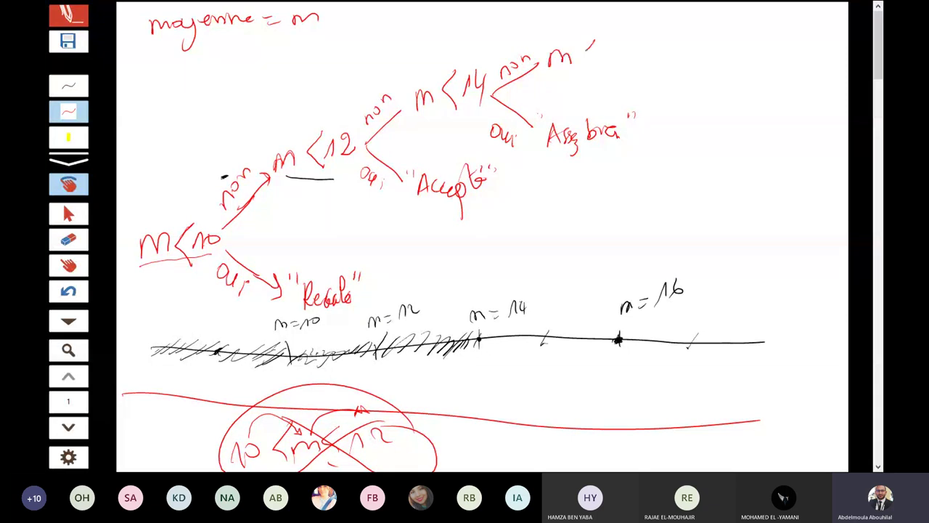
# Add the m < 16 fork with oui → 'Bien', then hatch the line from 14 to 16.
pyautogui.moveTo(610, 41); pyautogui.dragTo(609, 62)
pyautogui.moveTo(617, 43); pyautogui.dragTo(618, 61)
pyautogui.moveTo(629, 33); pyautogui.dragTo(625, 53)
pyautogui.moveTo(678, 32); pyautogui.dragTo(686, 95)
pyautogui.click(658, 92)
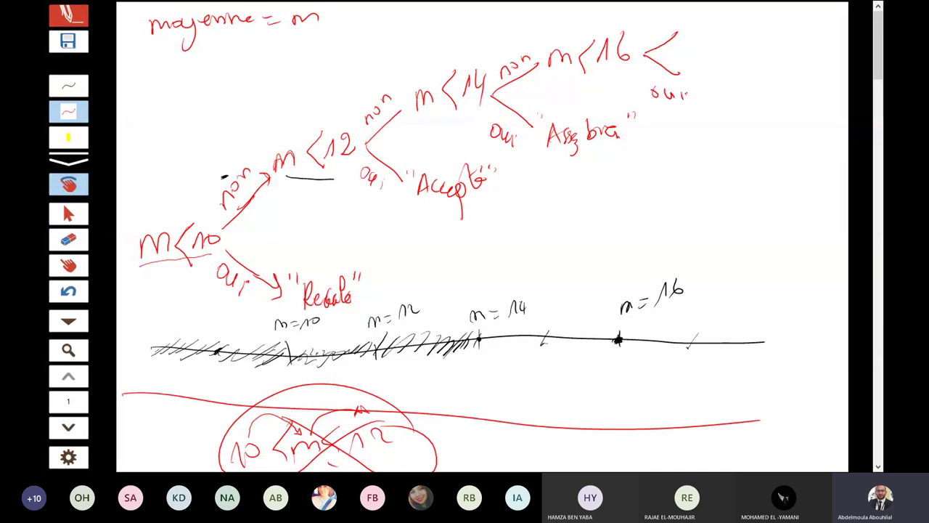
pyautogui.moveTo(683, 29); pyautogui.dragTo(715, 23)
pyautogui.moveTo(710, 78); pyautogui.dragTo(712, 85)
pyautogui.moveTo(716, 84)
pyautogui.mouseDown()
pyautogui.moveTo(724, 107)
pyautogui.moveTo(752, 107)
pyautogui.mouseUp()
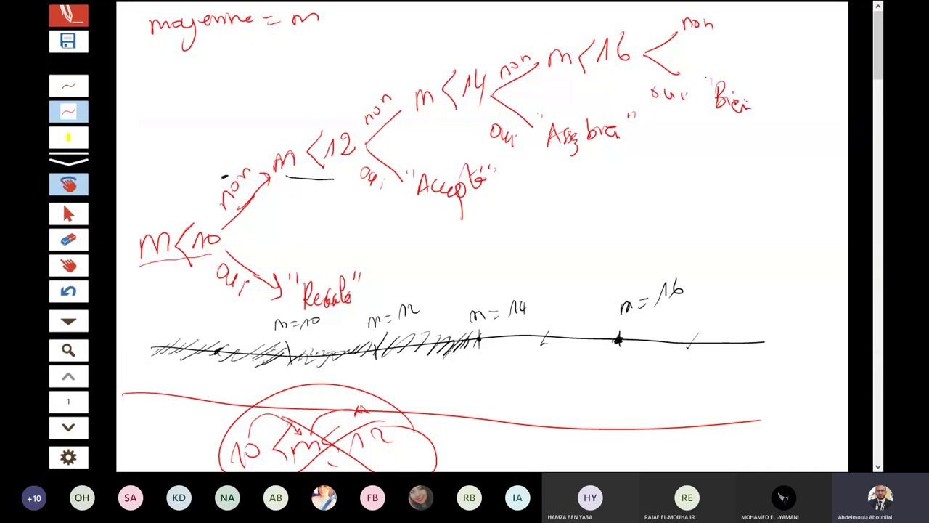
pyautogui.click(68, 86)
pyautogui.moveTo(620, 332)
pyautogui.mouseDown()
pyautogui.moveTo(502, 342)
pyautogui.moveTo(471, 355)
pyautogui.mouseUp()
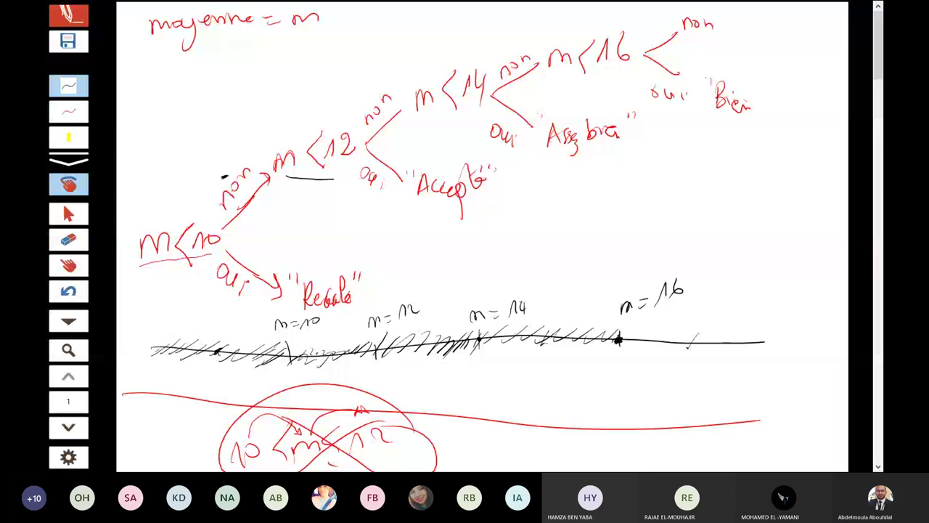
# Pick the eraser, then the pen, to write 'Très bien' on the m<16 non branch.
pyautogui.click(68, 239)
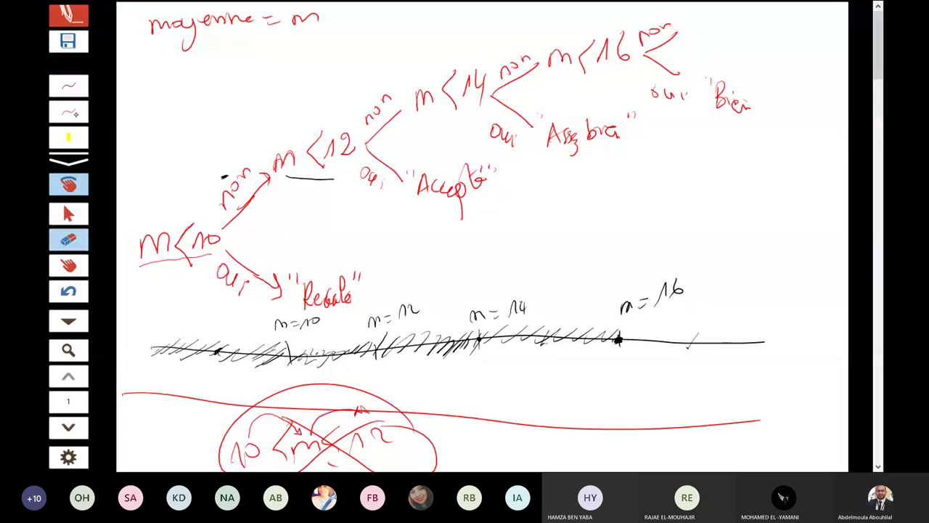
pyautogui.click(69, 112)
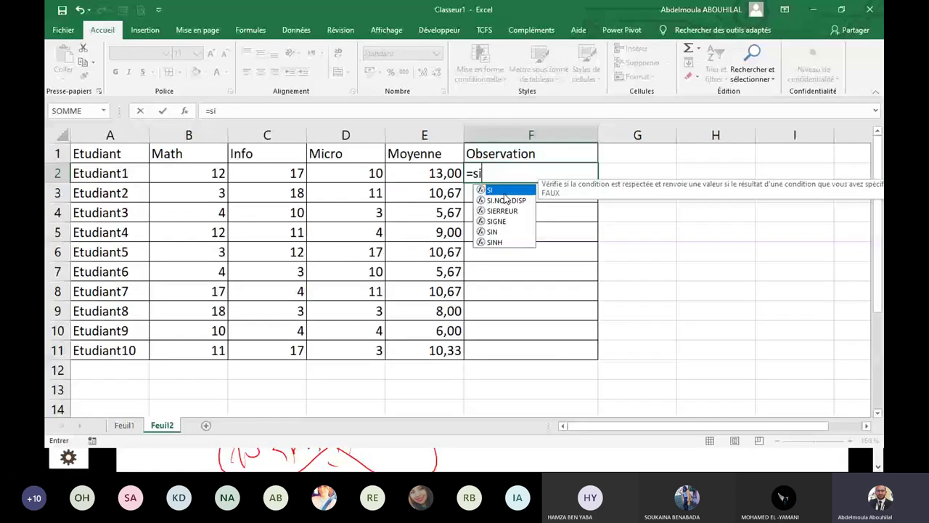
# Accept SI in F2's formula and launch the Clavier visuel on-screen keyboard.
pyautogui.press('Tab')
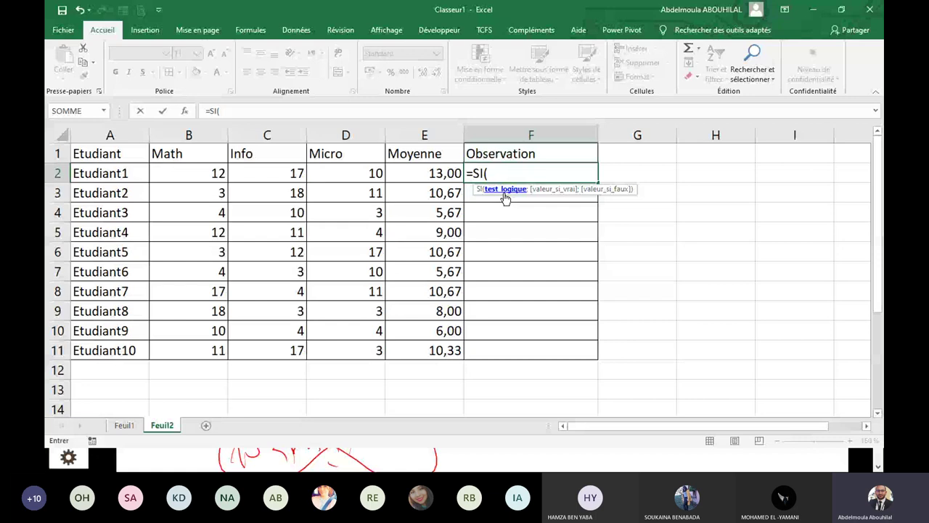
pyautogui.press('super')
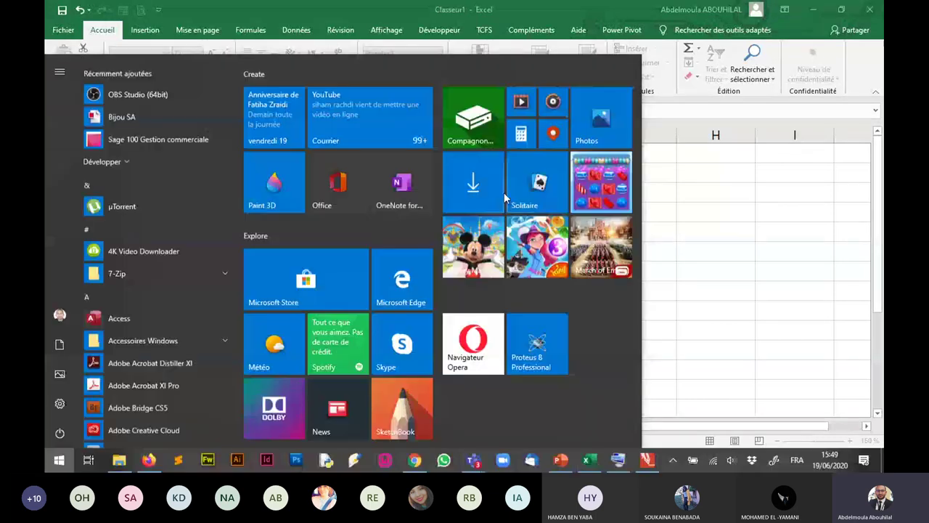
pyautogui.write('cl')
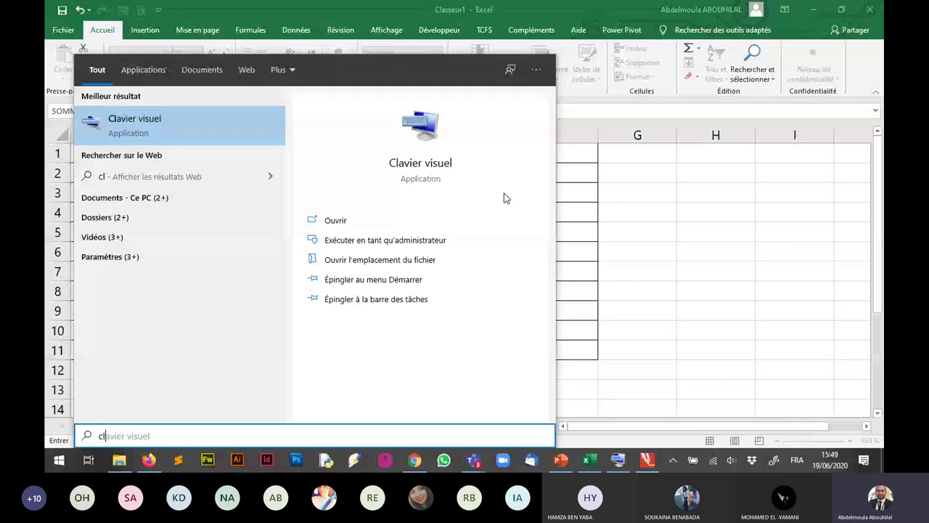
pyautogui.press('Return')
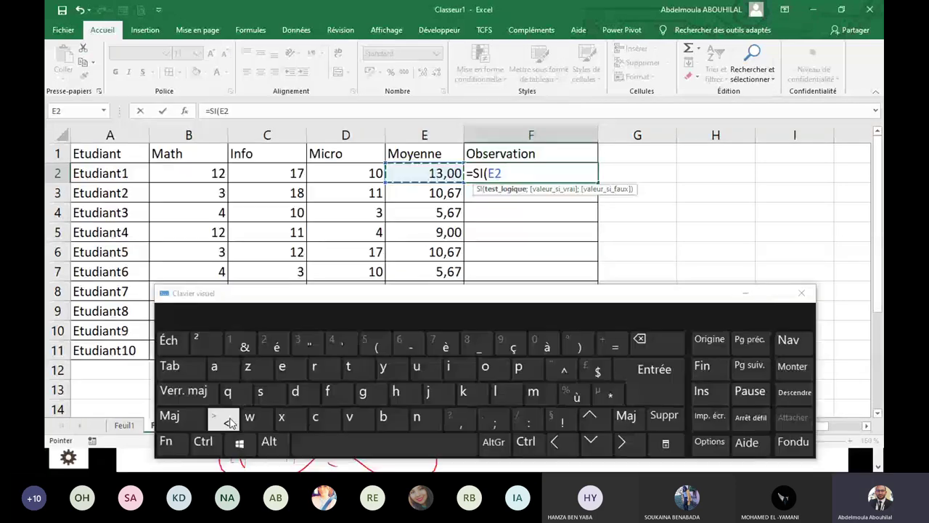
# Continue F2 to =SI(E2<10;"Recalé"; using the on-screen < key.
pyautogui.click(229, 422)
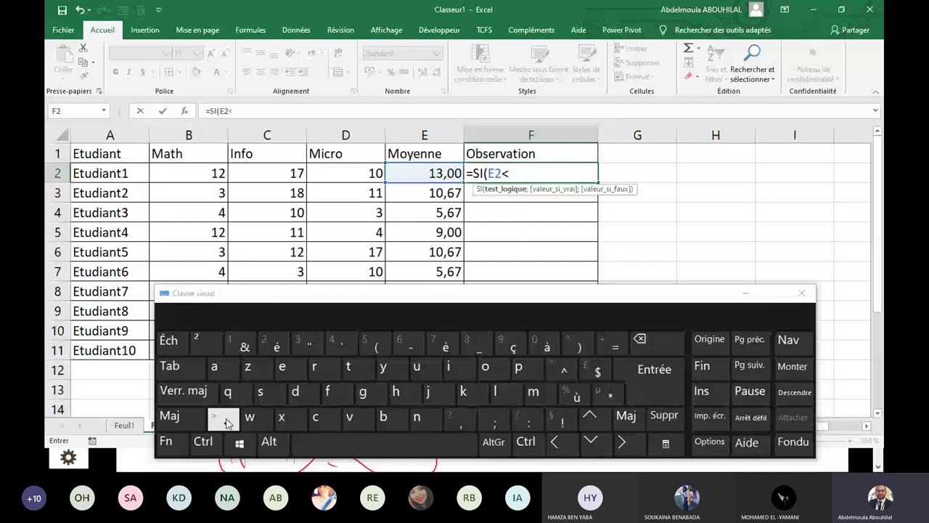
pyautogui.write('10')
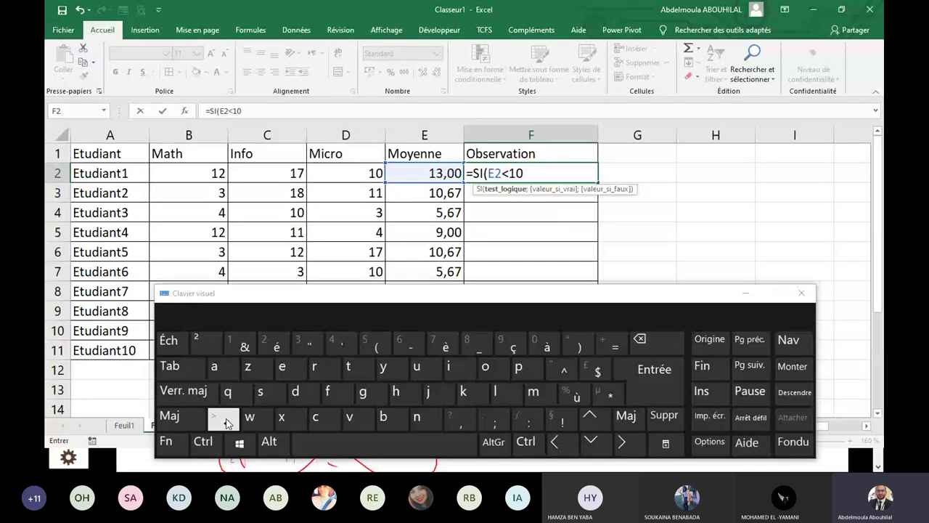
pyautogui.write(';"')
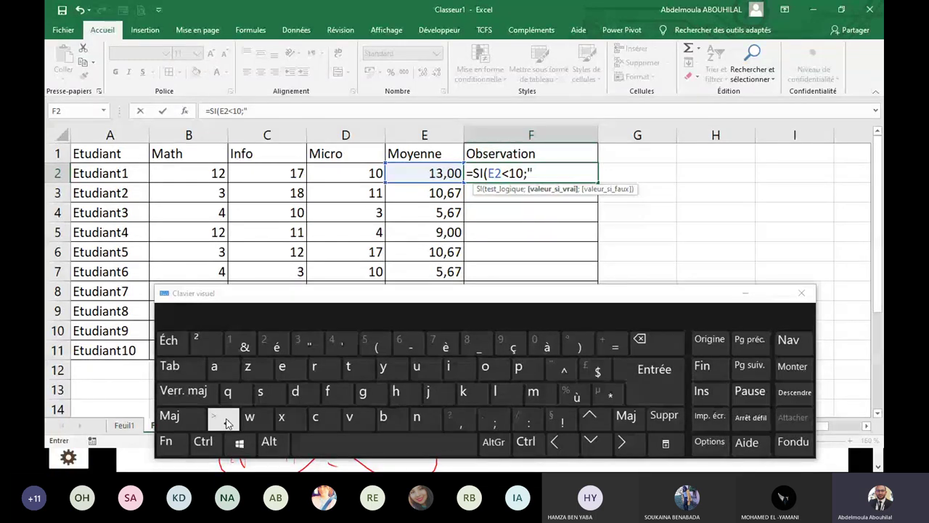
pyautogui.write('Recalé";')
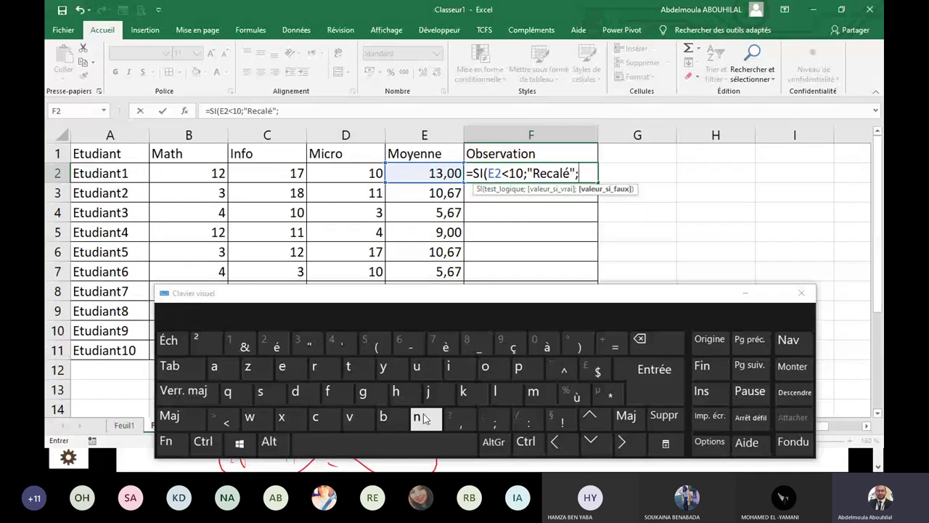
# Circle m < 12 in red on the whiteboard, then return to the Excel workbook.
pyautogui.hotkey('alt', 'Tab')
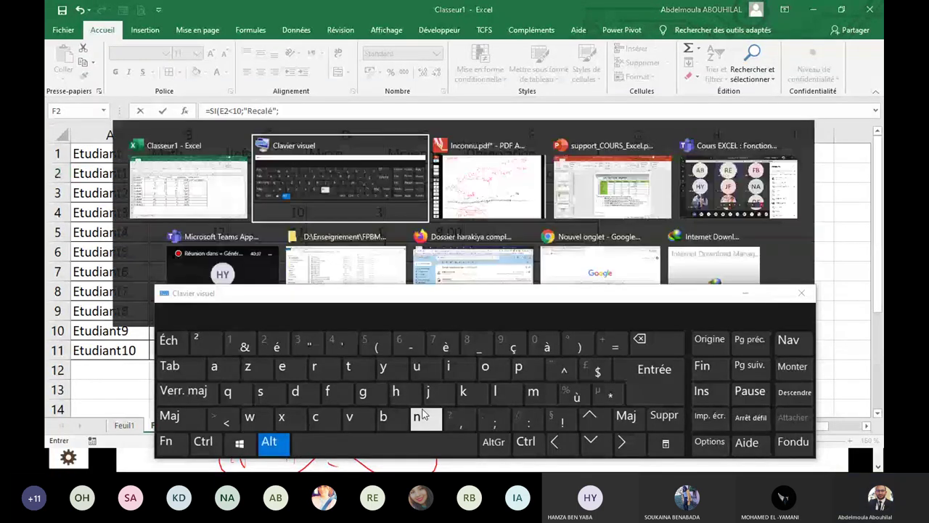
pyautogui.hotkey('alt', 'Tab')
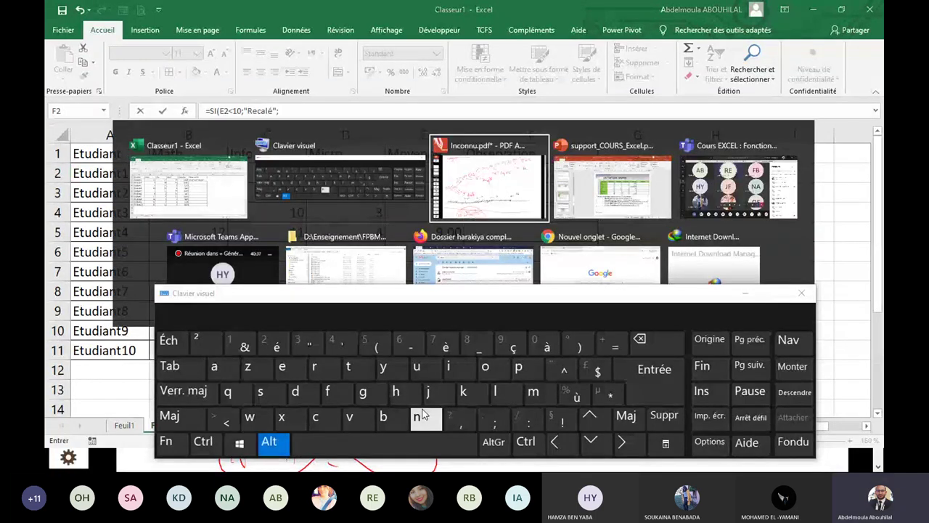
pyautogui.click(423, 414)
pyautogui.moveTo(305, 126)
pyautogui.mouseDown()
pyautogui.moveTo(289, 181)
pyautogui.moveTo(341, 169)
pyautogui.moveTo(348, 142)
pyautogui.mouseUp()
pyautogui.click(269, 442)
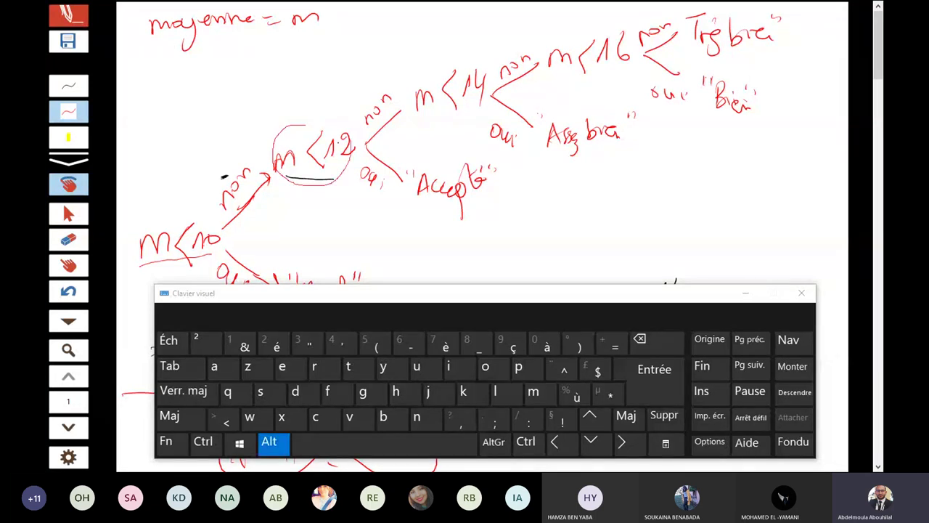
pyautogui.click(170, 365)
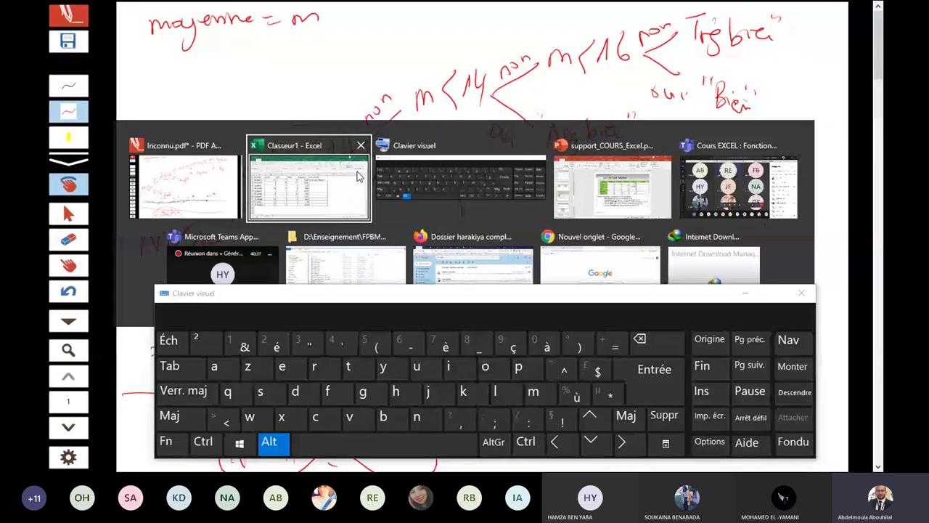
pyautogui.click(358, 176)
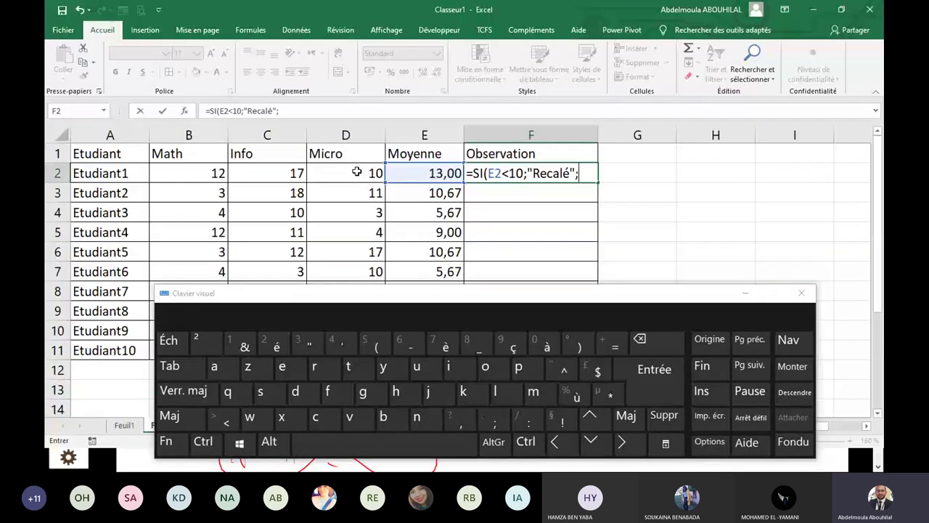
# Add the second test SI(E2<12;"Accepté"; to F2, correcting a typo.
pyautogui.write('SI(E2<12;')
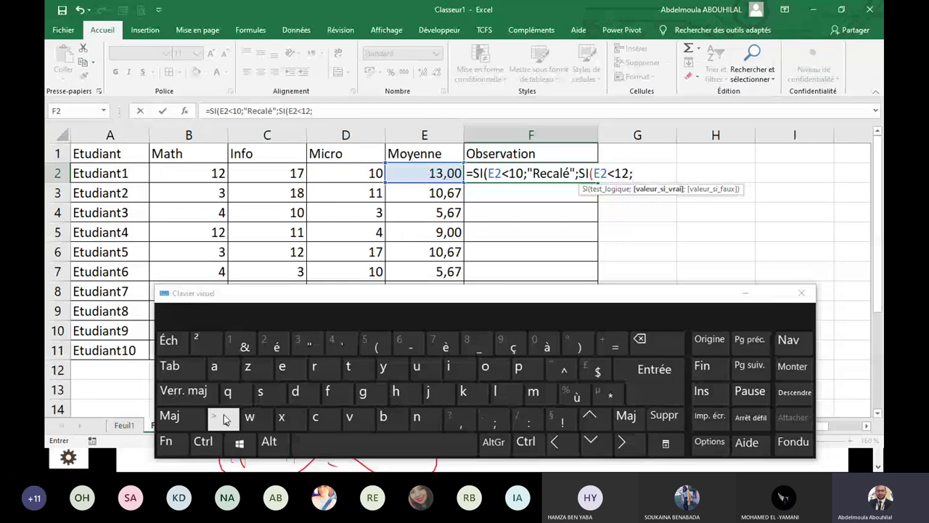
pyautogui.write('"')
pyautogui.write('Acce')
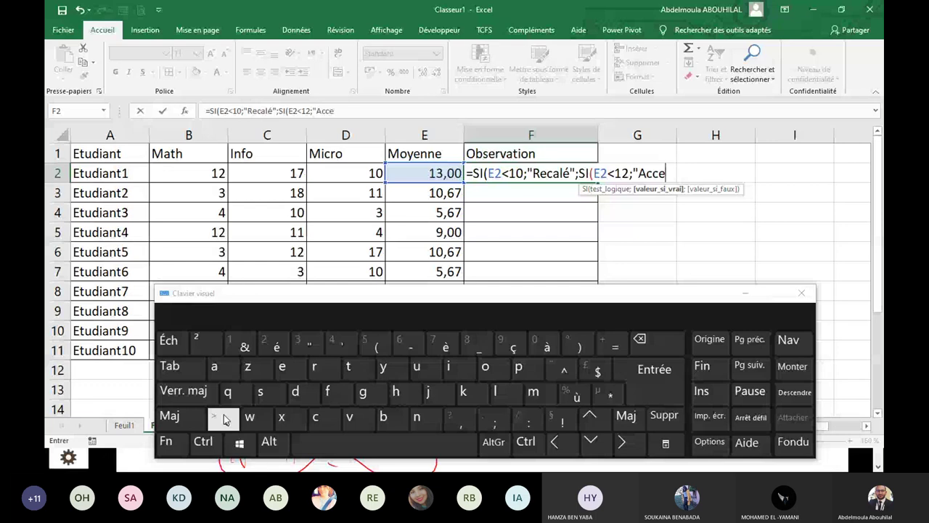
pyautogui.write('pr')
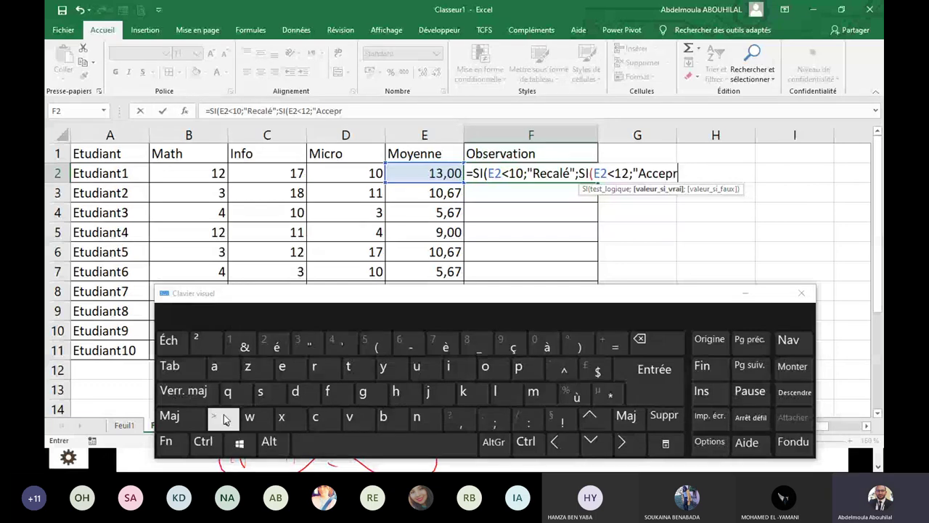
pyautogui.press('BackSpace')
pyautogui.write('té')
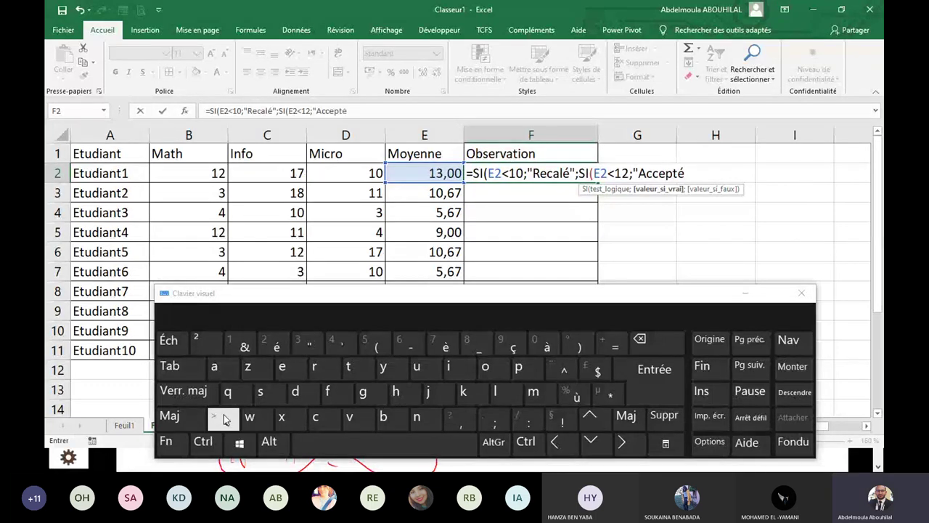
pyautogui.write('"')
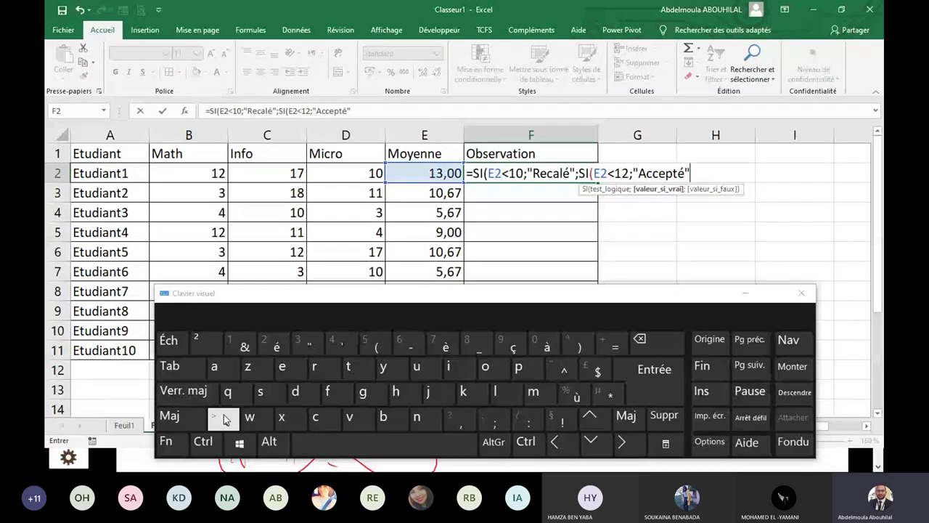
pyautogui.write(';')
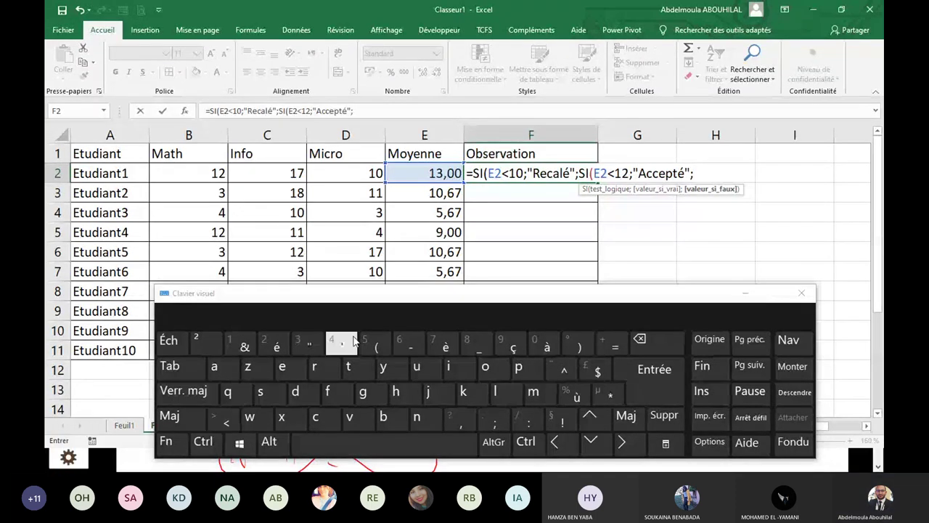
pyautogui.hotkey('alt', 'Tab')
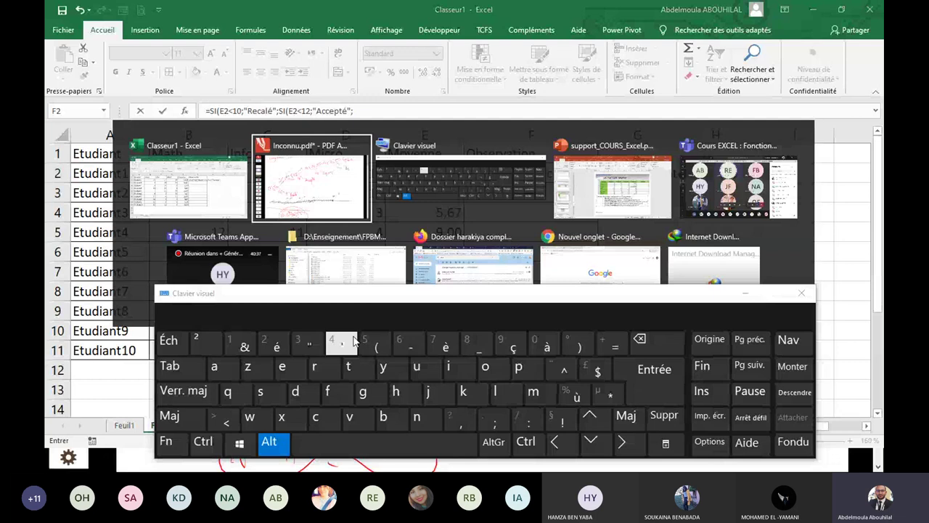
pyautogui.press('Escape')
# Add the third test SI(E2<14;"AB" to the F2 formula.
pyautogui.write('SI(E2')
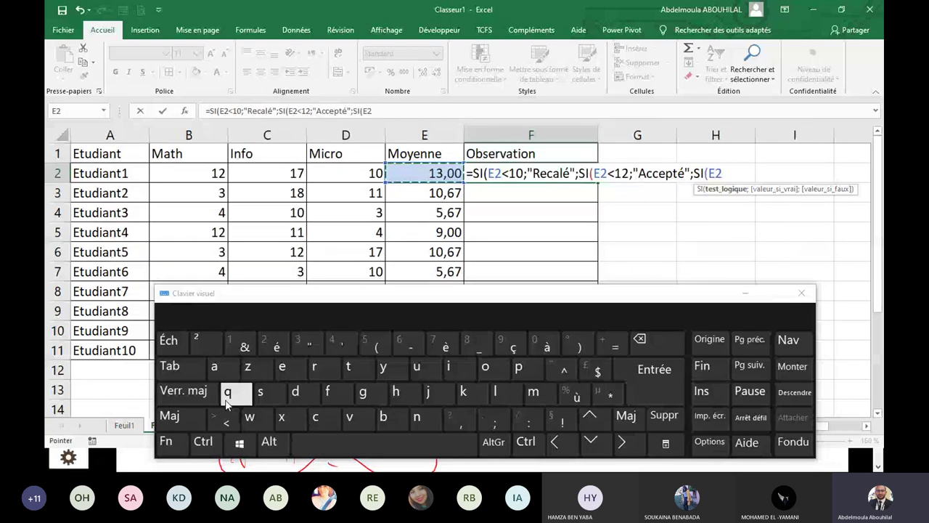
pyautogui.click(226, 419)
pyautogui.write('1')
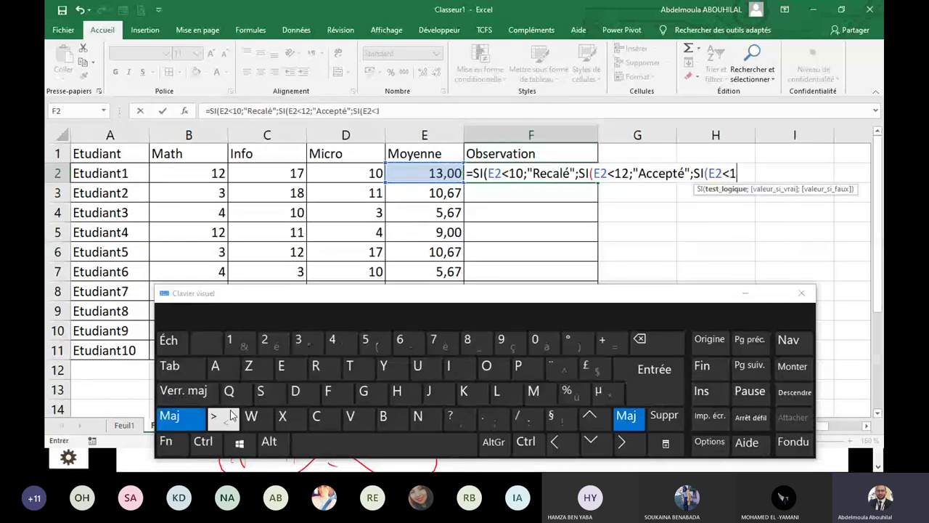
pyautogui.write('4')
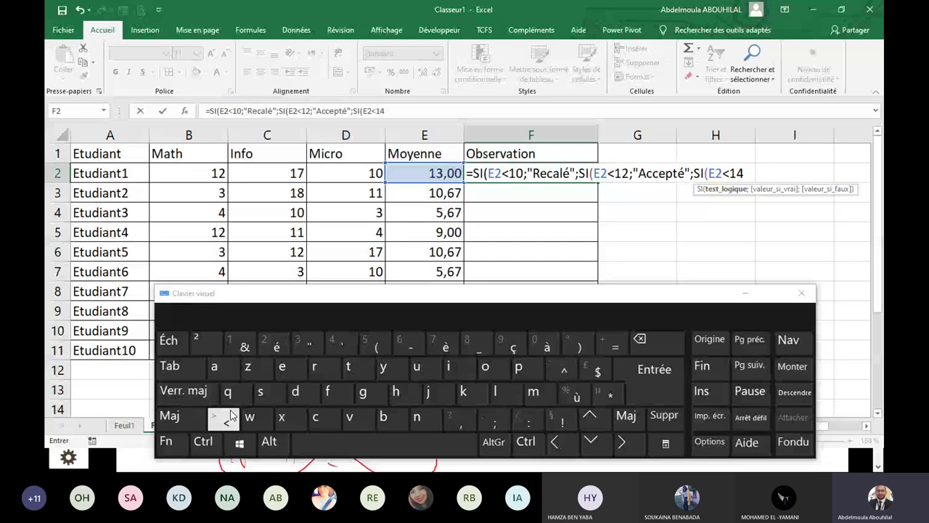
pyautogui.write(';')
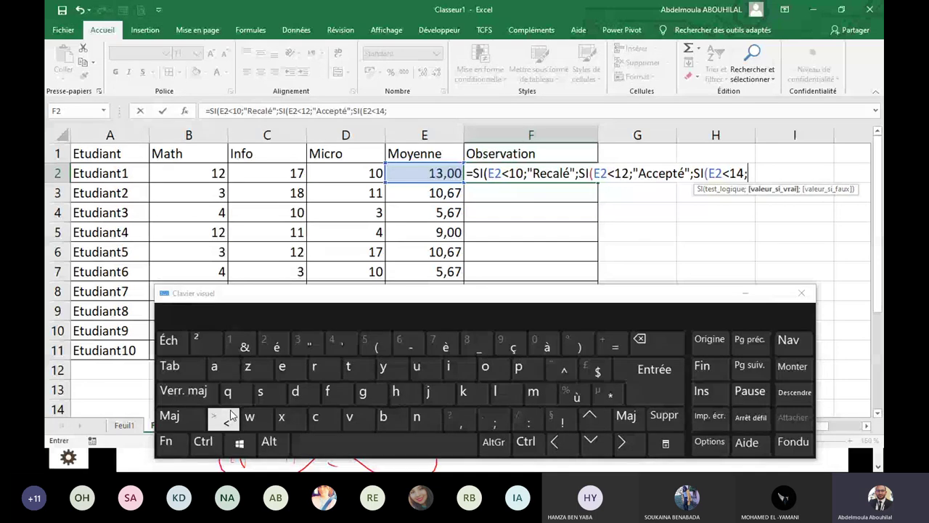
pyautogui.write('"AB')
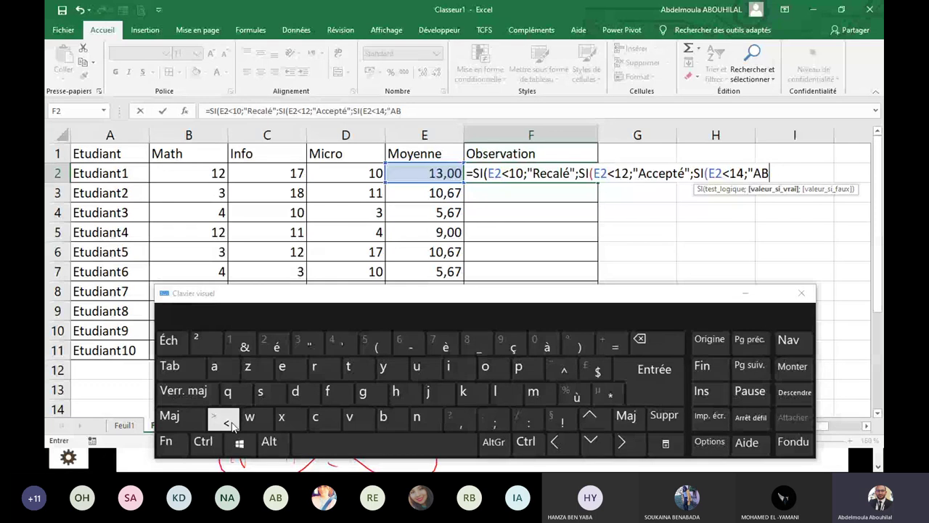
pyautogui.write('"')
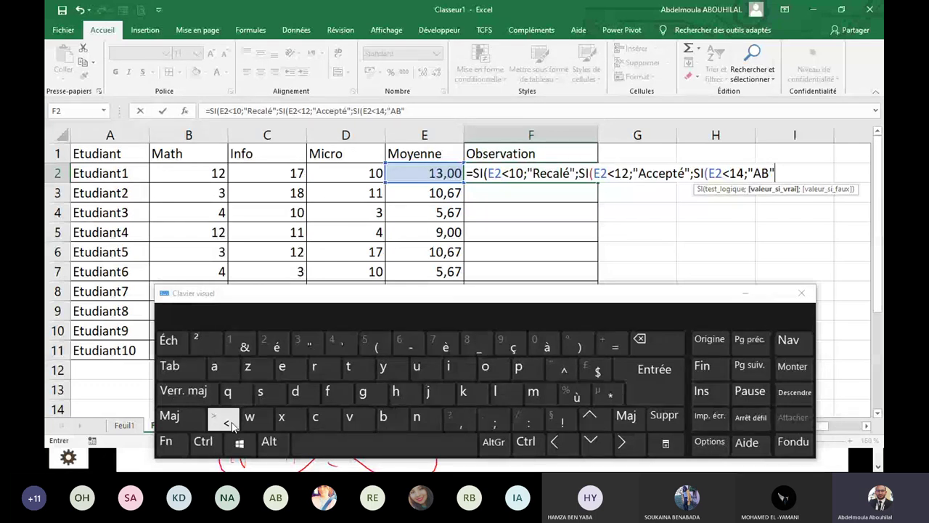
pyautogui.hotkey('alt', 'Tab')
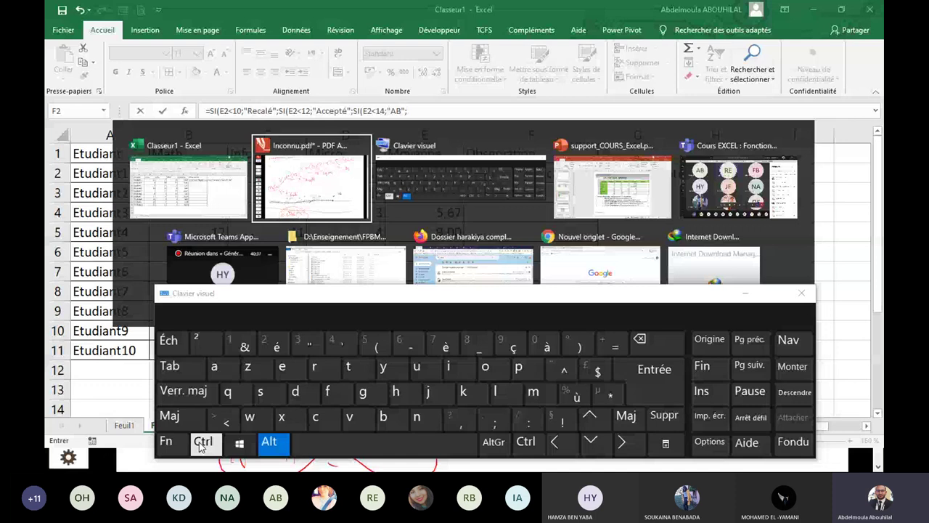
# Bring the whiteboard forward and circle 'Assez bien' and 'm<16' in red.
pyautogui.click(203, 443)
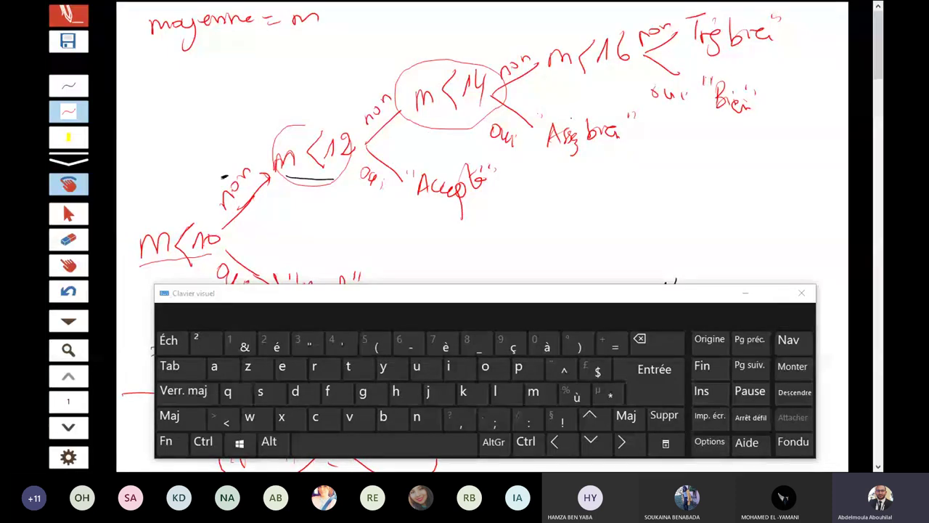
pyautogui.moveTo(537, 132)
pyautogui.mouseDown()
pyautogui.moveTo(575, 111)
pyautogui.moveTo(539, 124)
pyautogui.mouseUp()
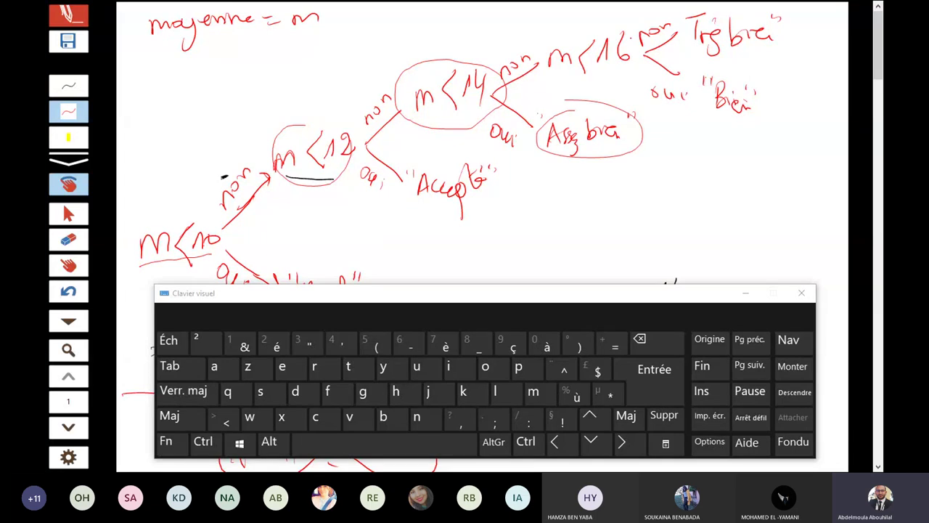
pyautogui.moveTo(549, 32); pyautogui.dragTo(612, 13)
pyautogui.moveTo(549, 33); pyautogui.dragTo(638, 33)
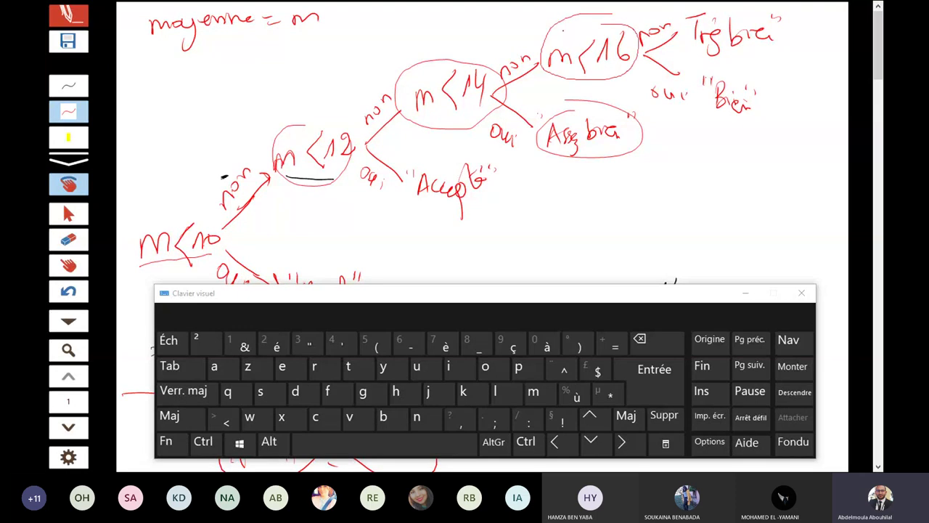
# Reference E2 for the fourth test in F2, then close the red circle around Bien.
pyautogui.press('alt')
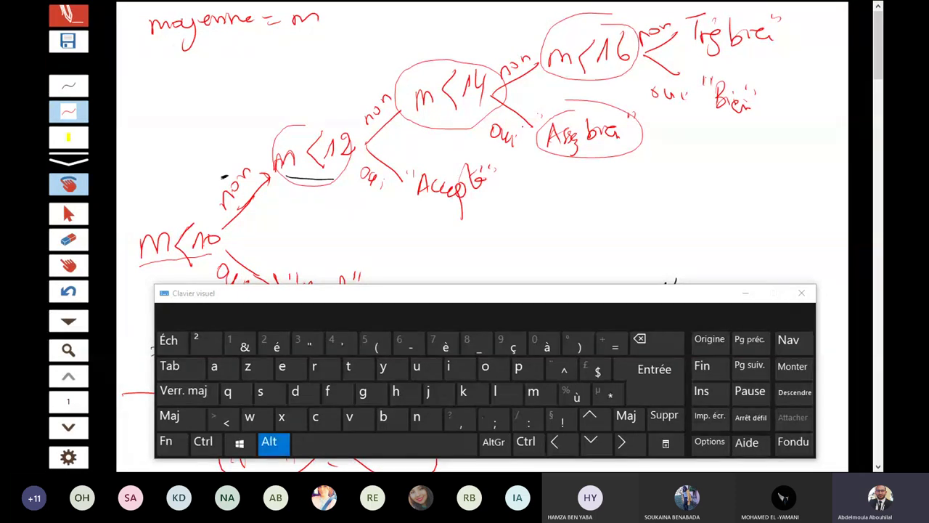
pyautogui.hotkey('alt', 'Tab')
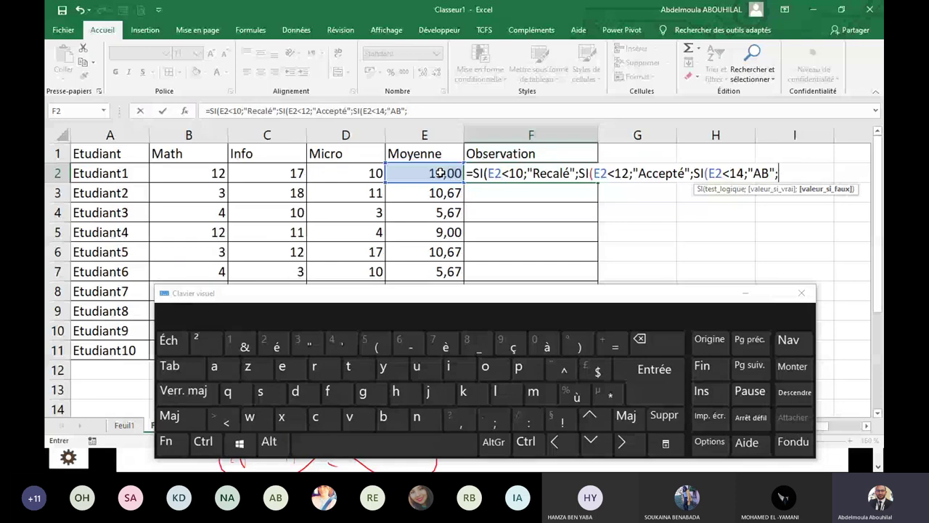
pyautogui.click(441, 173)
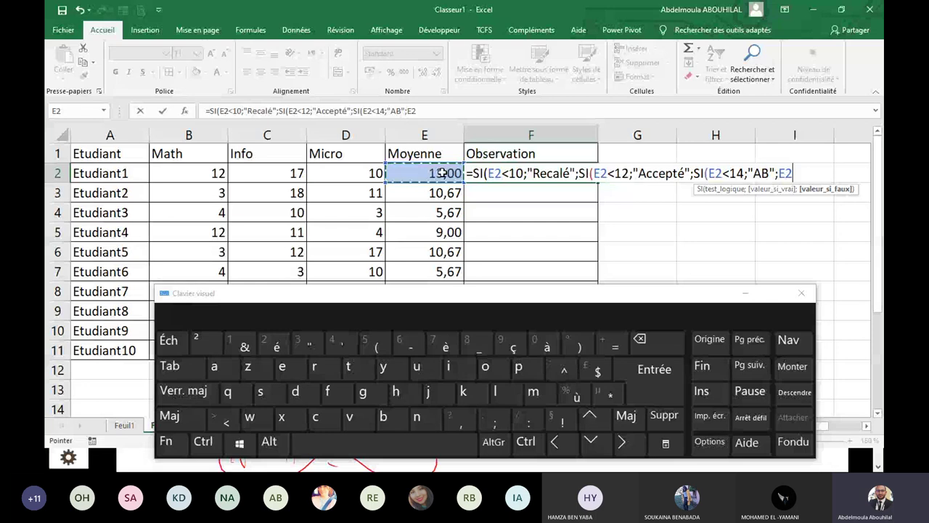
pyautogui.hotkey('alt', 'Tab')
pyautogui.moveTo(754, 132); pyautogui.dragTo(775, 76)
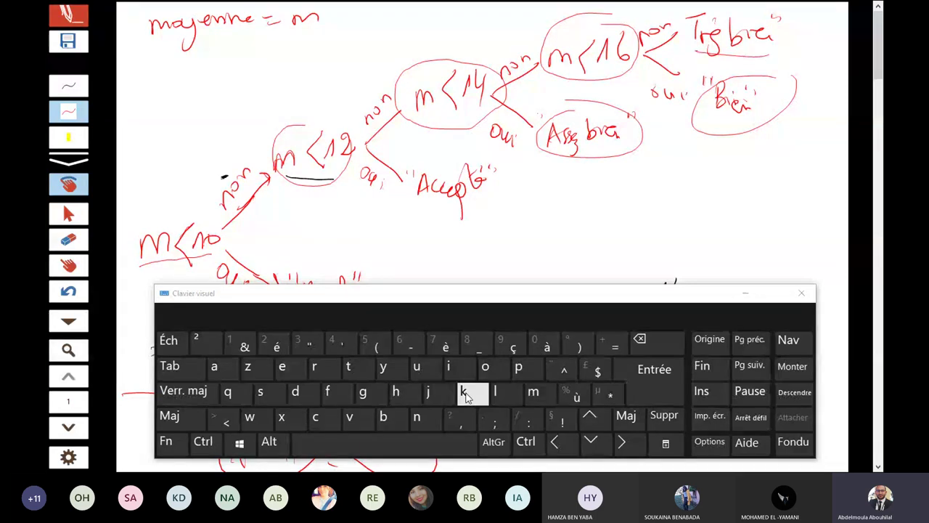
# Back in Excel, finish the fourth test SI(E2<16;"B";"TB" in F2.
pyautogui.press('alt')
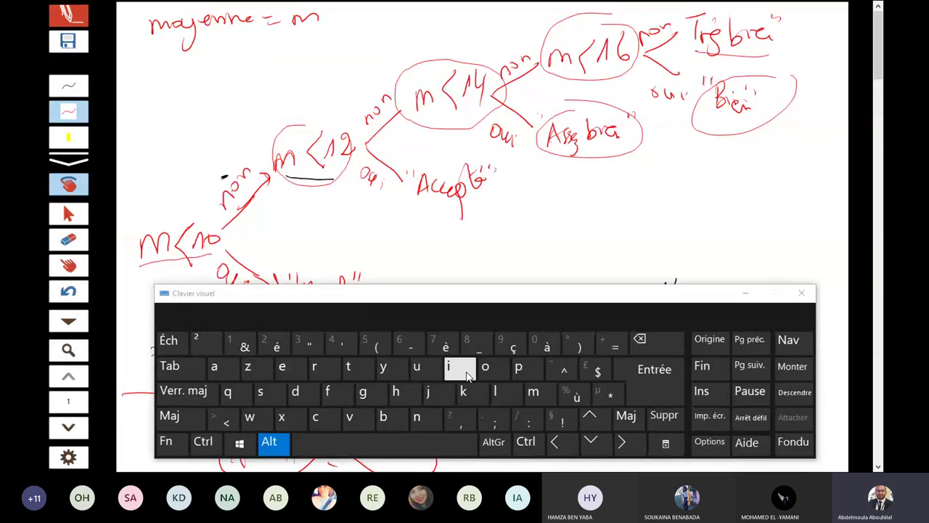
pyautogui.hotkey('alt', 'Tab')
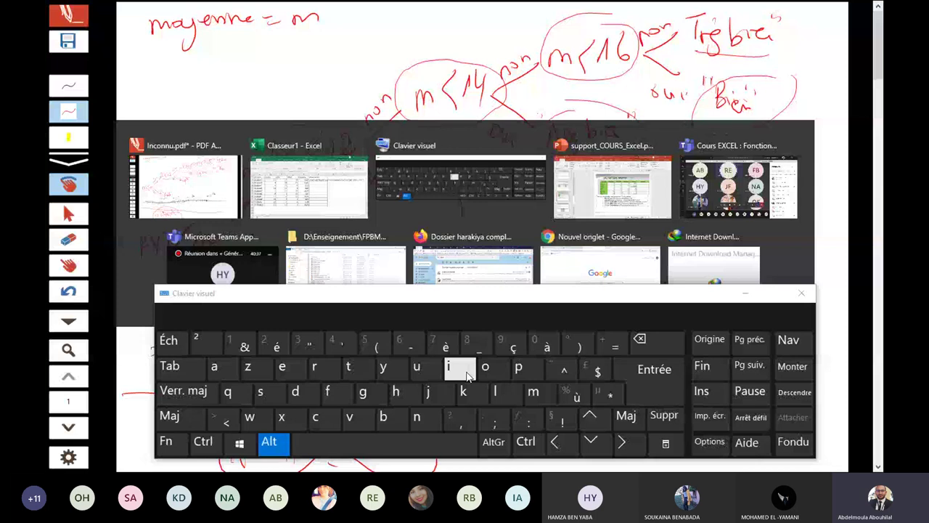
pyautogui.press('alt')
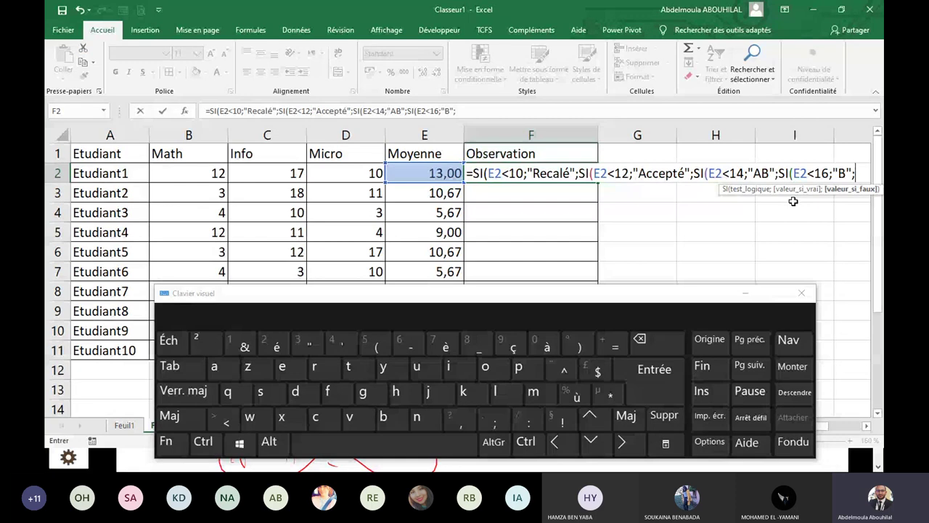
pyautogui.write('"')
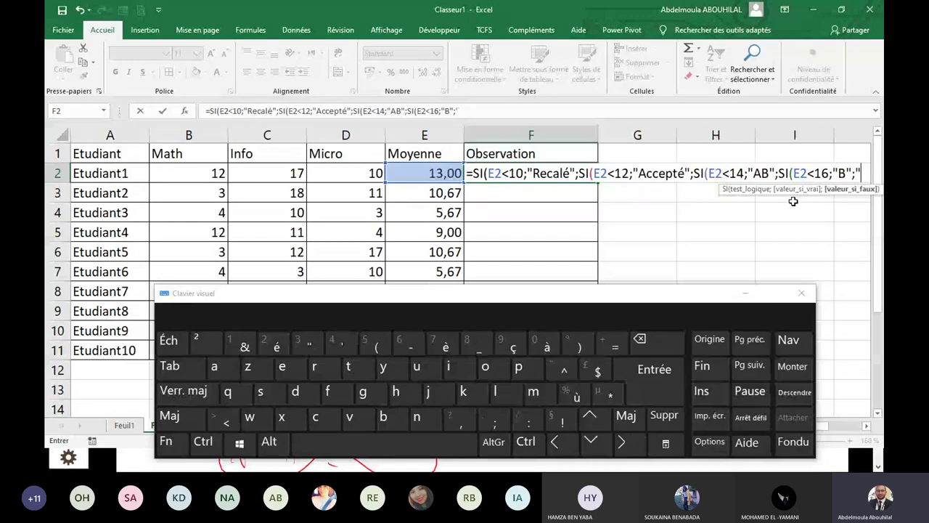
pyautogui.write('T')
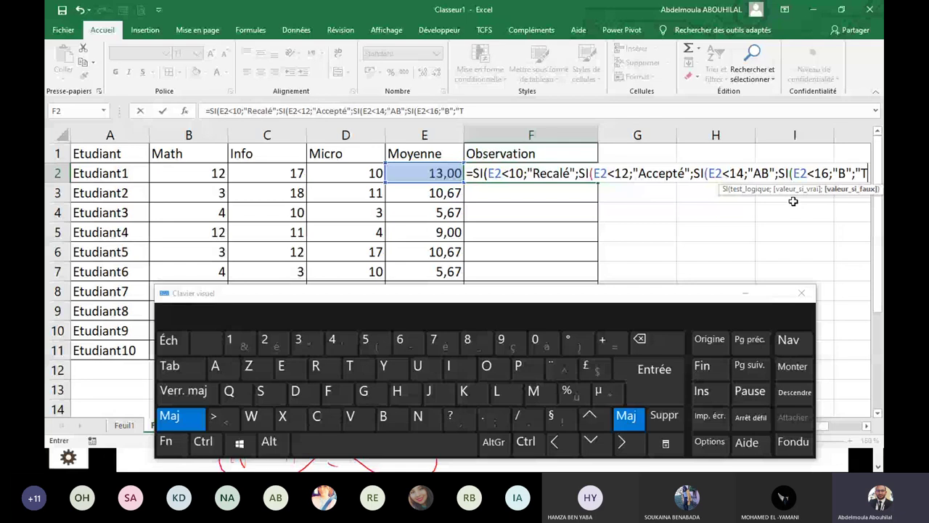
pyautogui.write('B"')
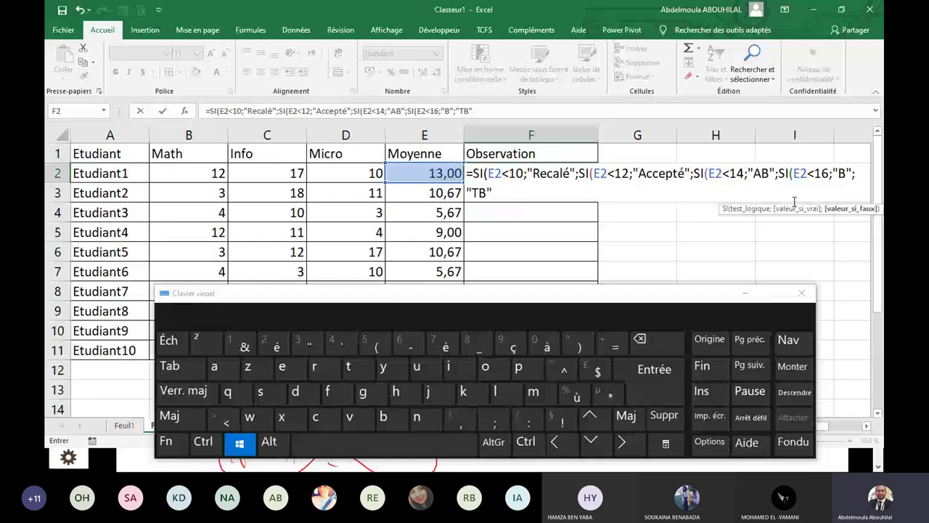
pyautogui.press('super+w')
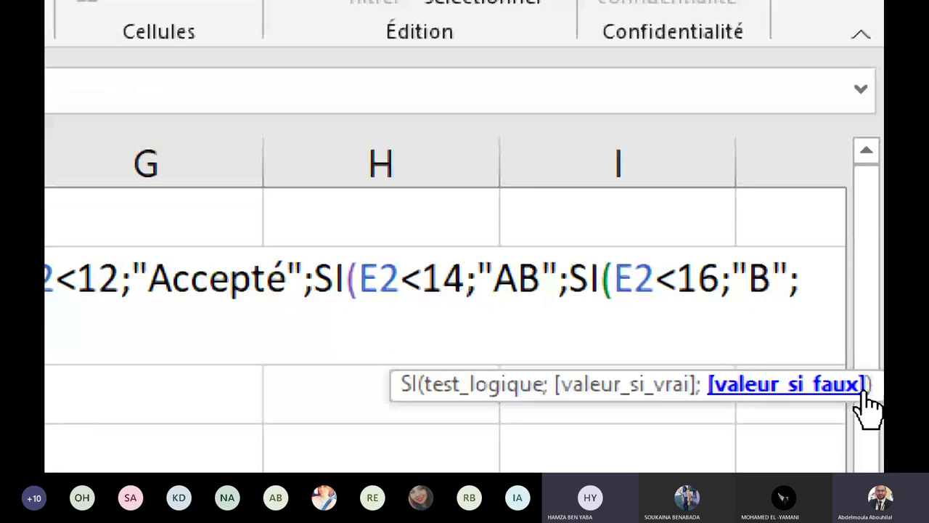
# Finish the nested SI formula in F2 with "TB" and its closing parentheses, showing AB for 13,00.
pyautogui.write('"TB"')
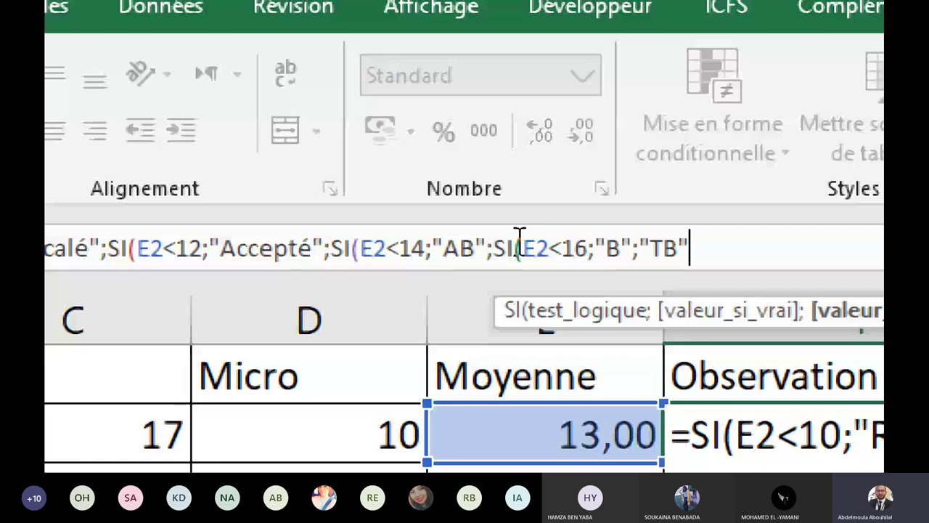
pyautogui.write('))')
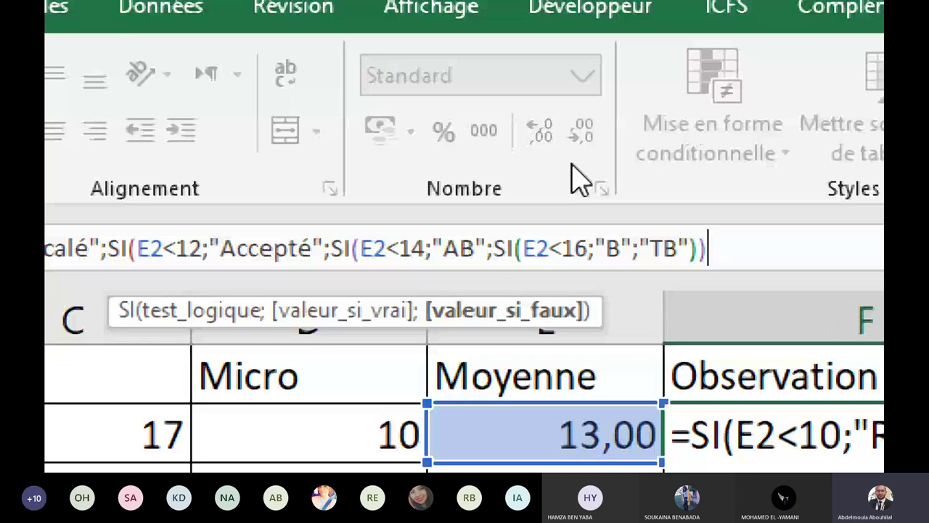
pyautogui.write(')')
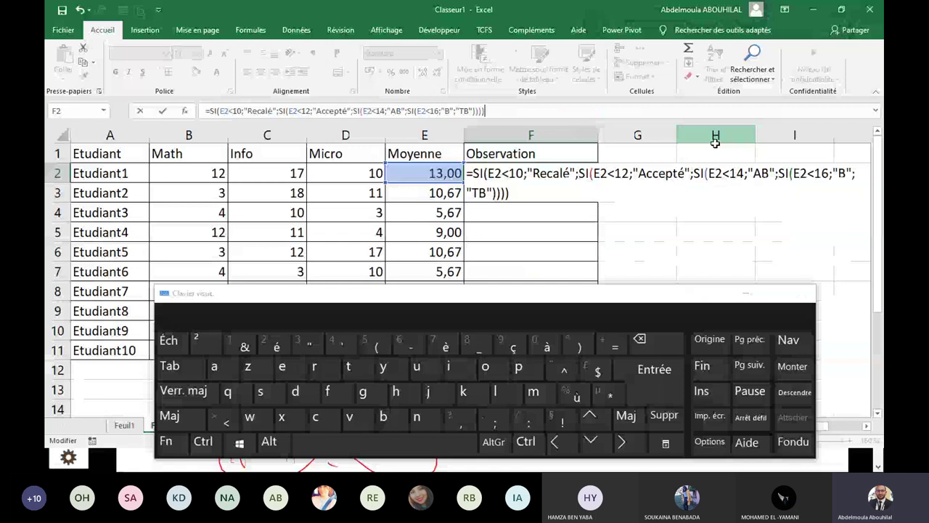
pyautogui.press('Return')
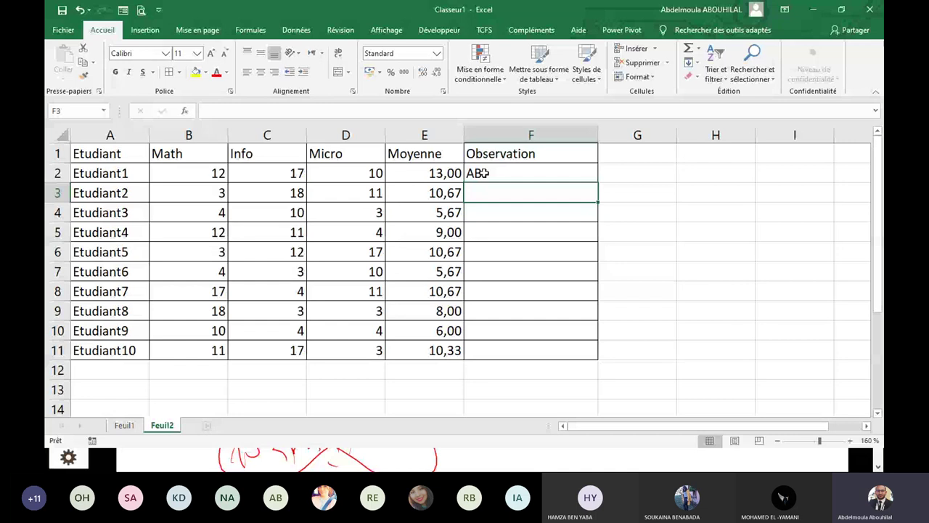
# Fill the Observation formula down to F11 and change Etudiant3's marks to 20, 20 and 0.
pyautogui.click(483, 173)
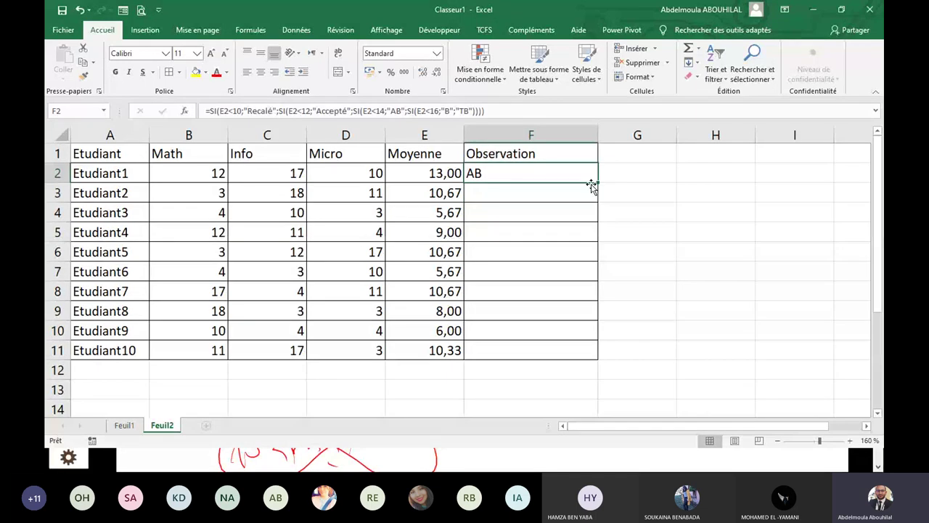
pyautogui.doubleClick(593, 186)
pyautogui.click(363, 215)
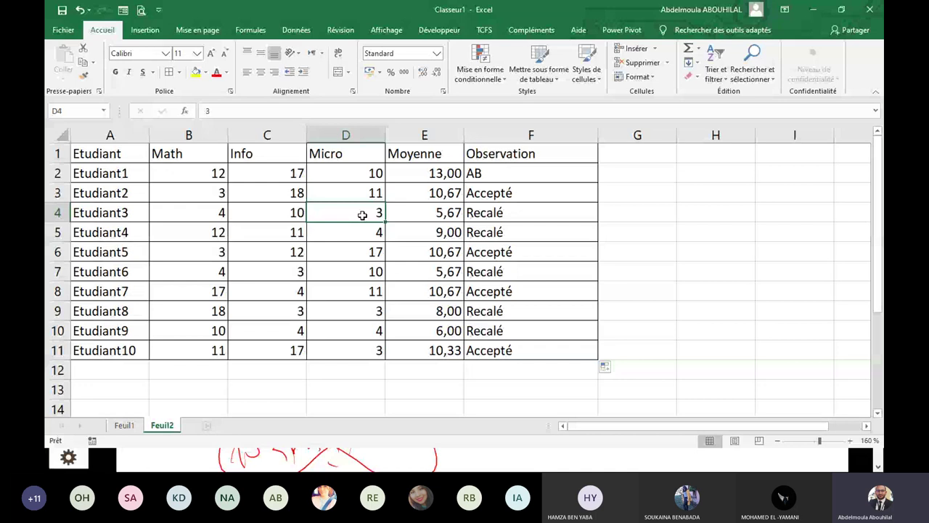
pyautogui.write('20')
pyautogui.press('Return')
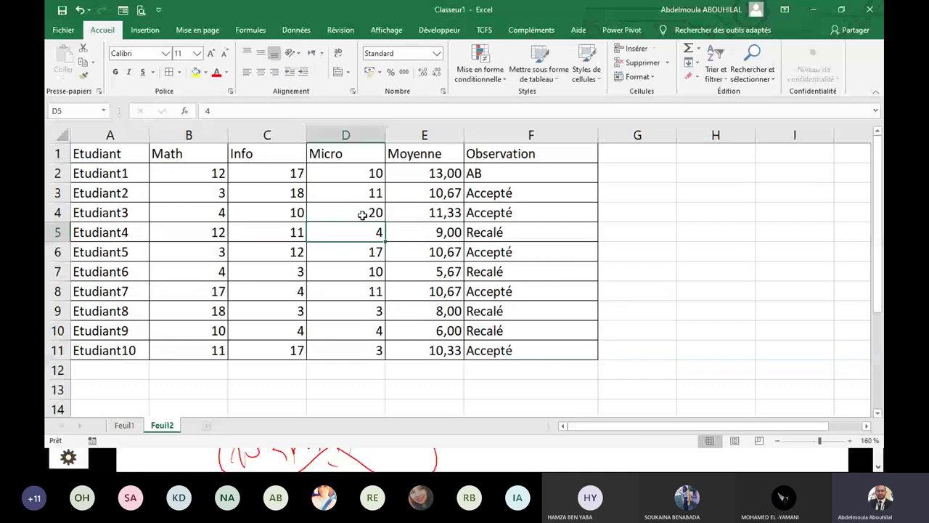
pyautogui.click(219, 212)
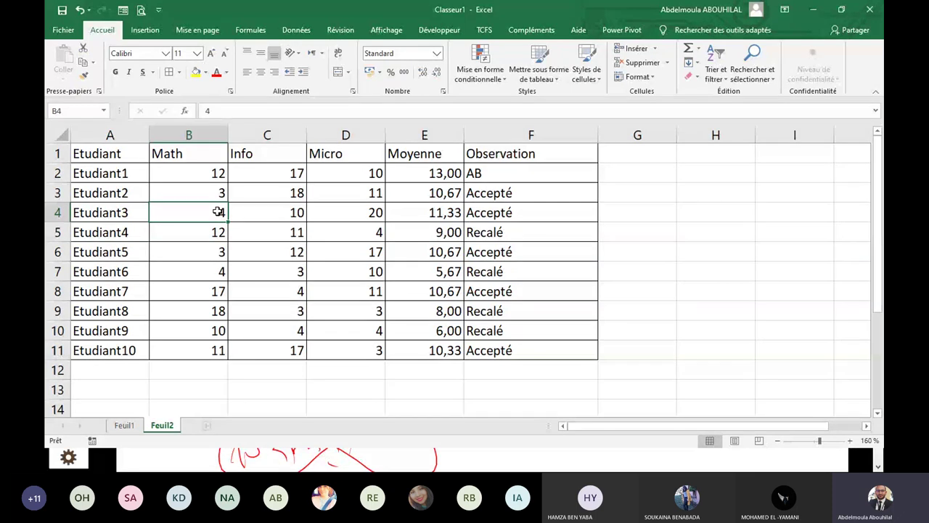
pyautogui.write('20')
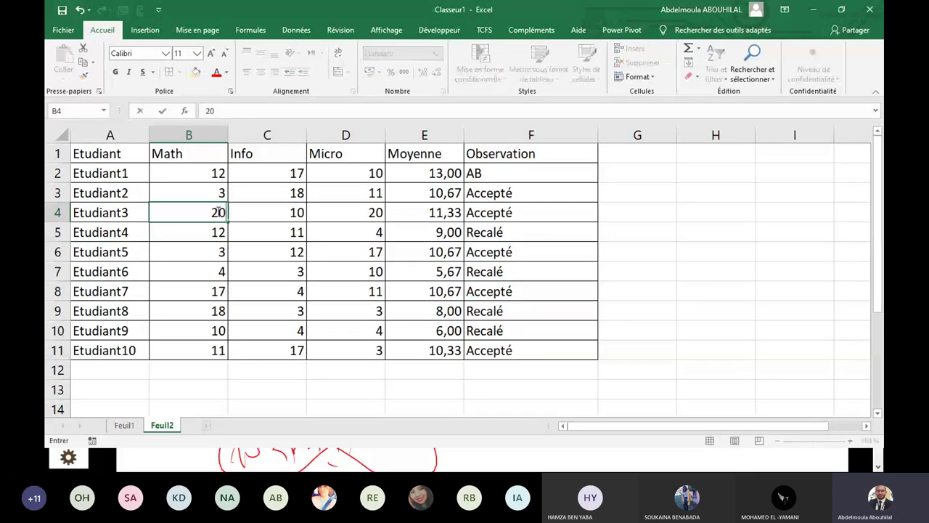
pyautogui.press('Return')
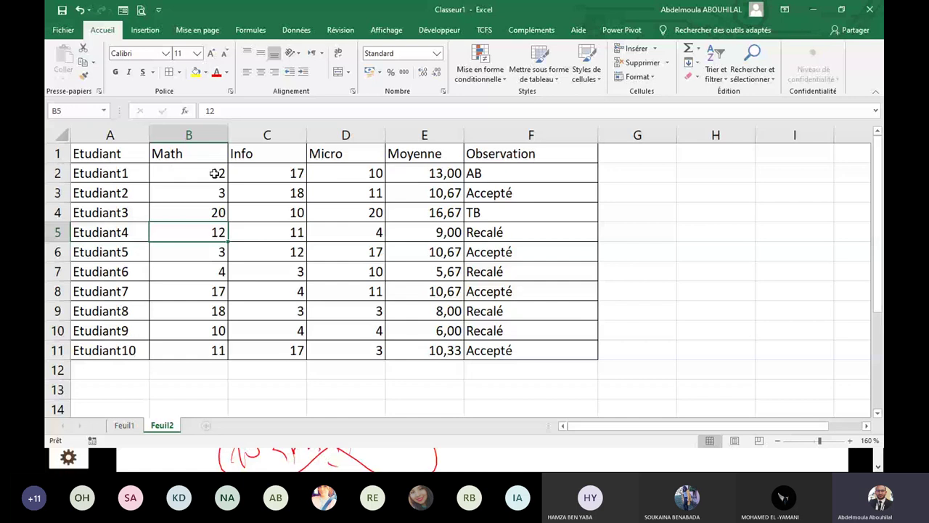
pyautogui.click(268, 212)
pyautogui.write('0')
pyautogui.click(510, 205)
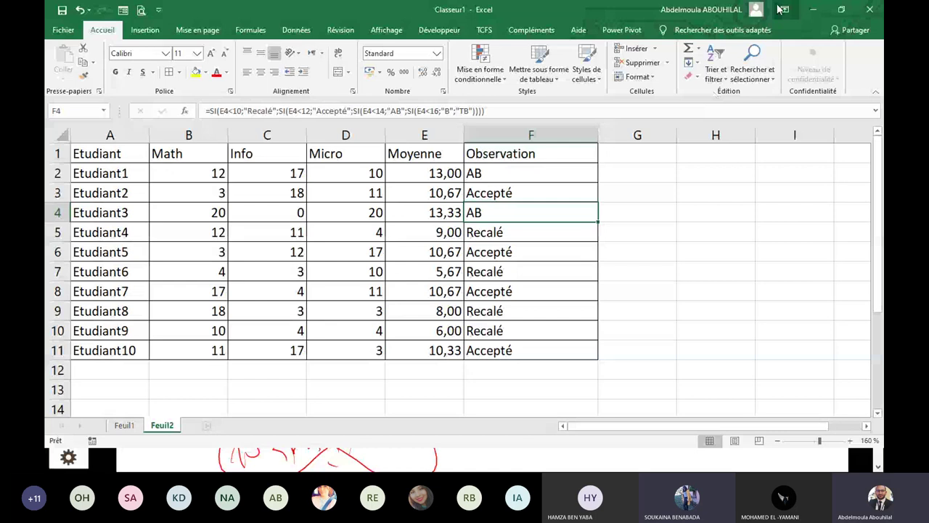
# Close the Teams meeting participants list and return to the grades workbook.
pyautogui.hotkey('alt', 'Tab')
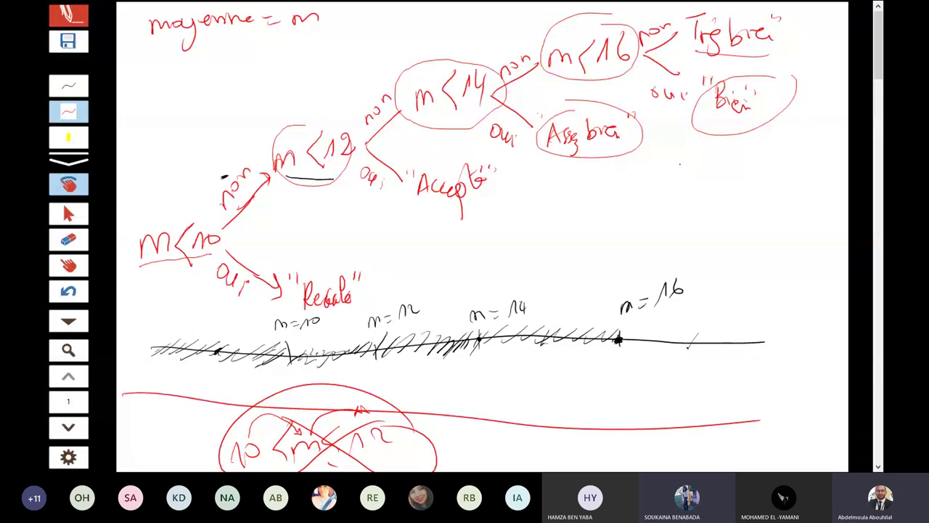
pyautogui.hotkey('alt', 'Tab')
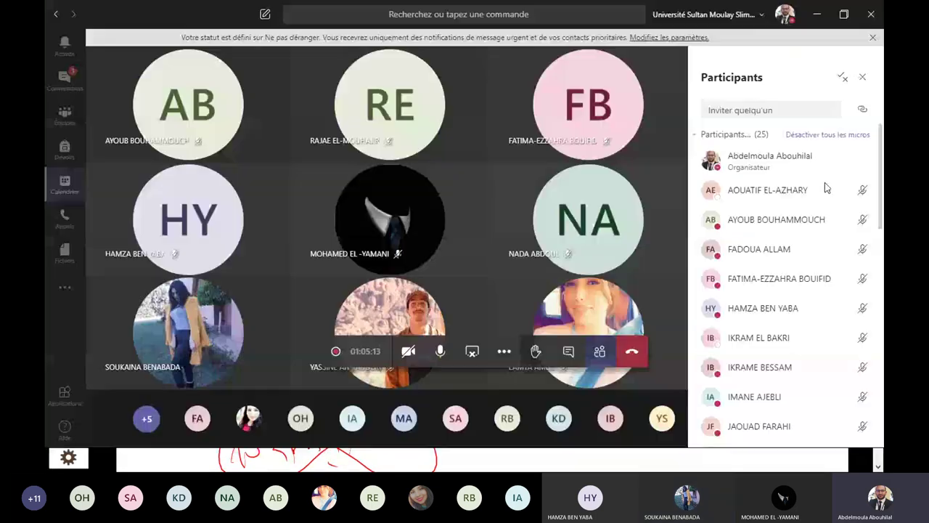
pyautogui.click(600, 351)
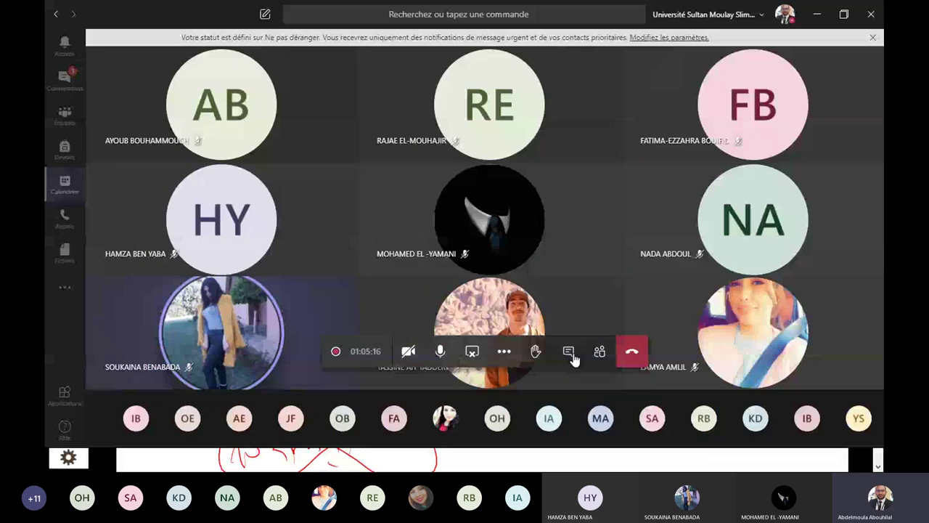
pyautogui.hotkey('alt', 'Tab')
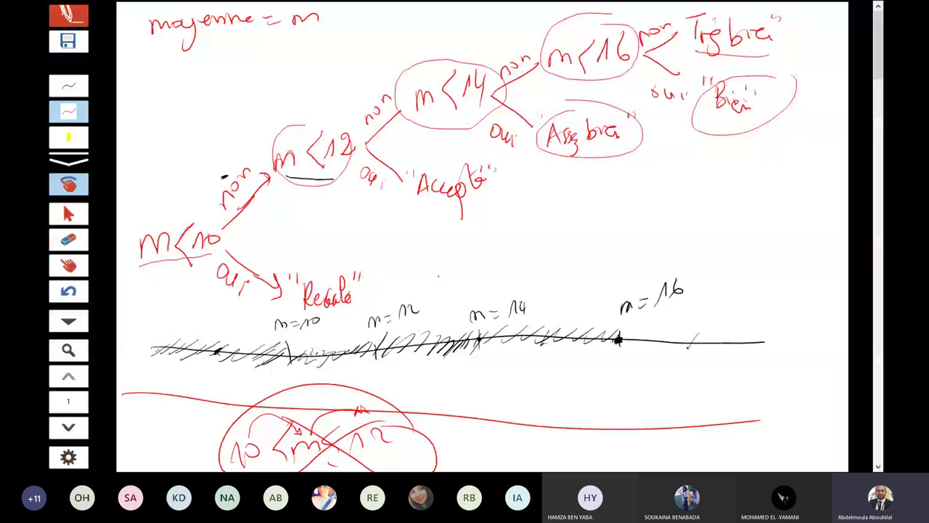
pyautogui.hotkey('alt', 'Tab')
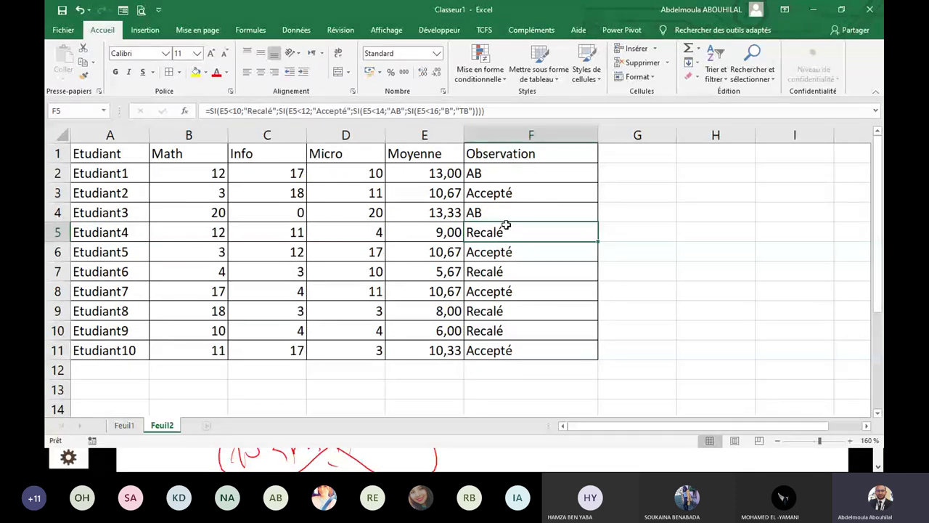
# Minimize Excel, exit full-screen on the whiteboard notes, and start the slideshow from the current slide.
pyautogui.click(814, 9)
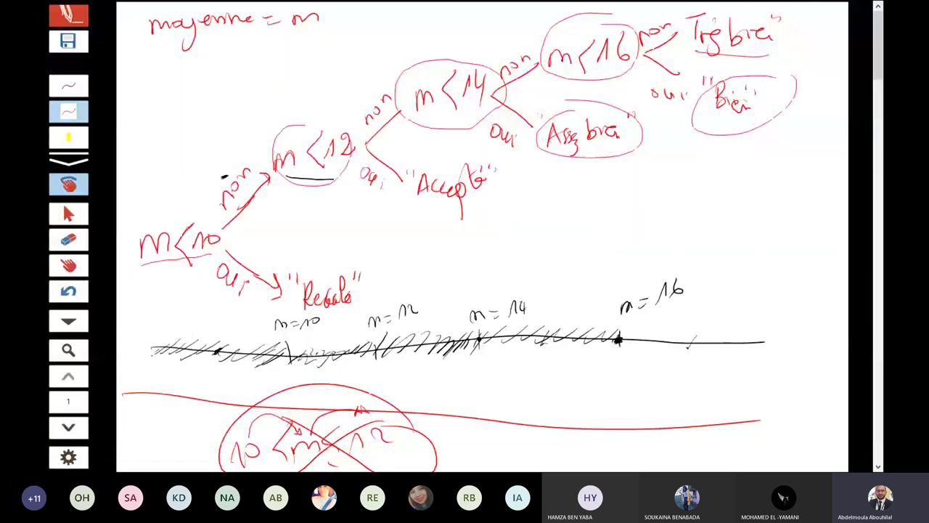
pyautogui.press('Escape')
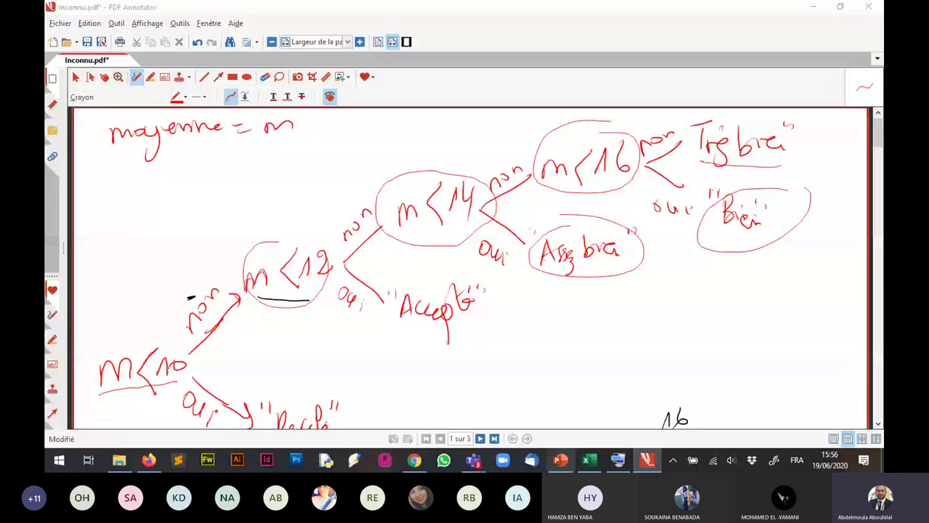
pyautogui.click(560, 460)
pyautogui.hotkey('shift', 'F5')
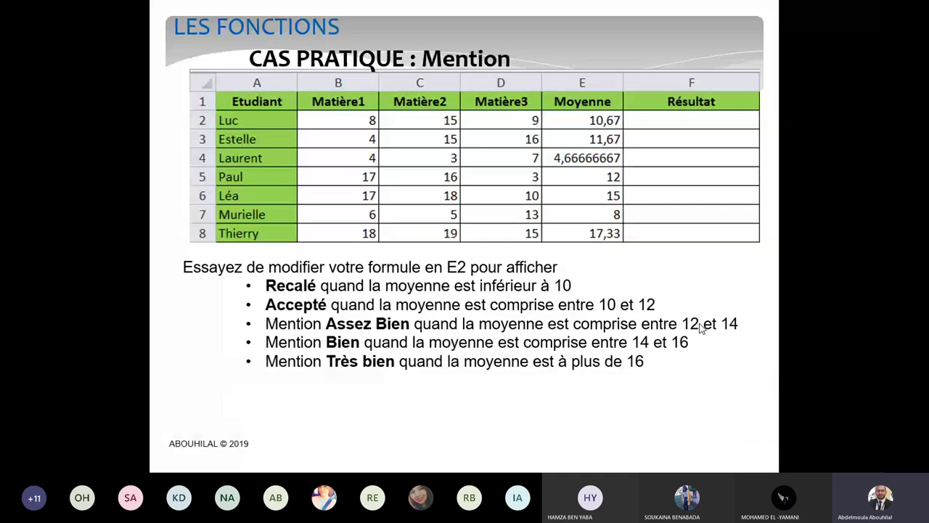
# Advance to the NB.SI slide, switch on the laser pointer, then return to Excel.
pyautogui.click(702, 328)
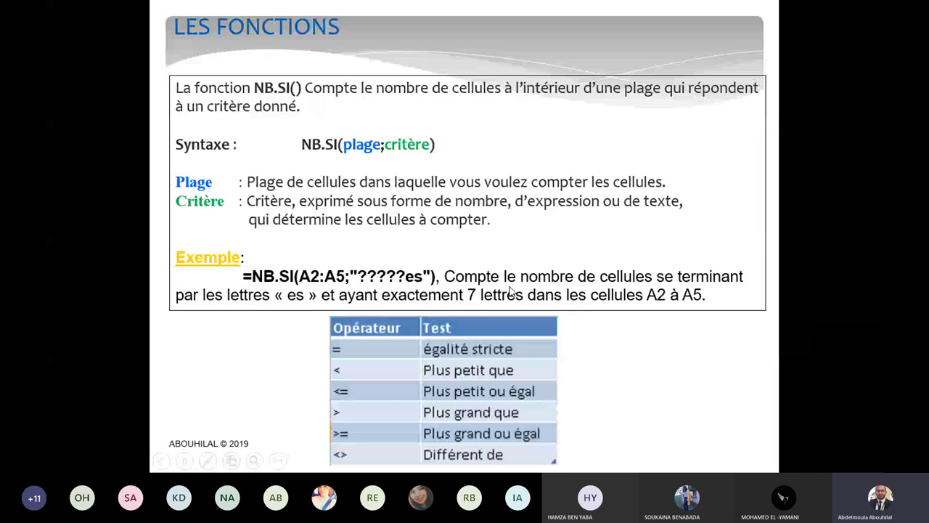
pyautogui.rightClick(510, 290)
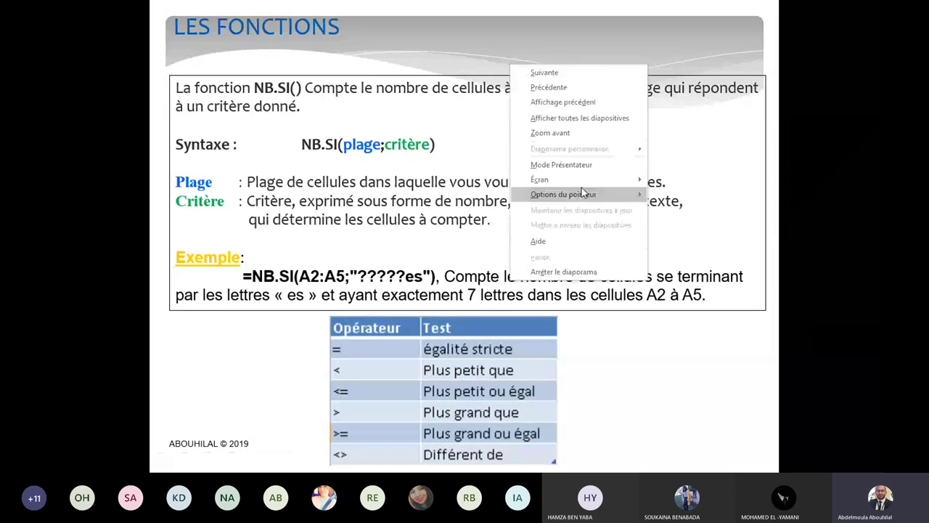
pyautogui.moveTo(596, 180)
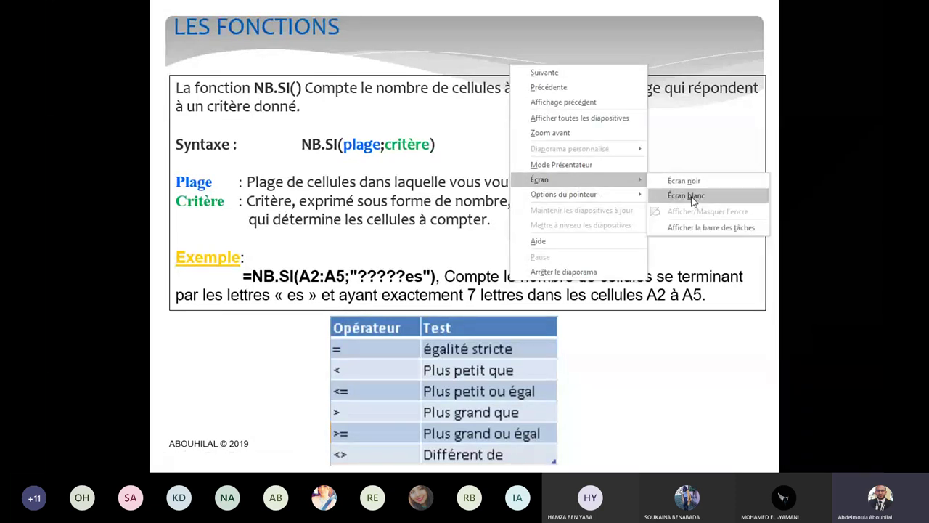
pyautogui.keyDown('ctrl'); pyautogui.click(338, 351); pyautogui.keyUp('ctrl')
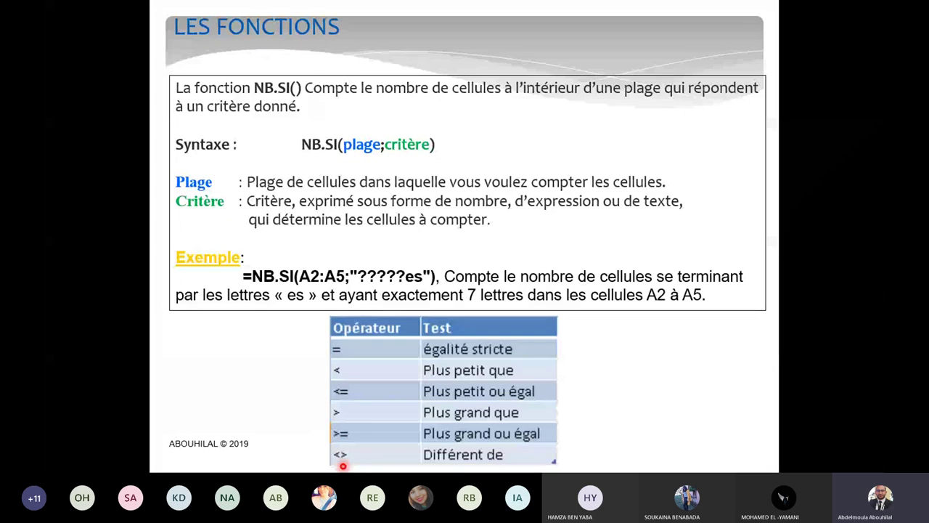
pyautogui.hotkey('alt', 'Tab')
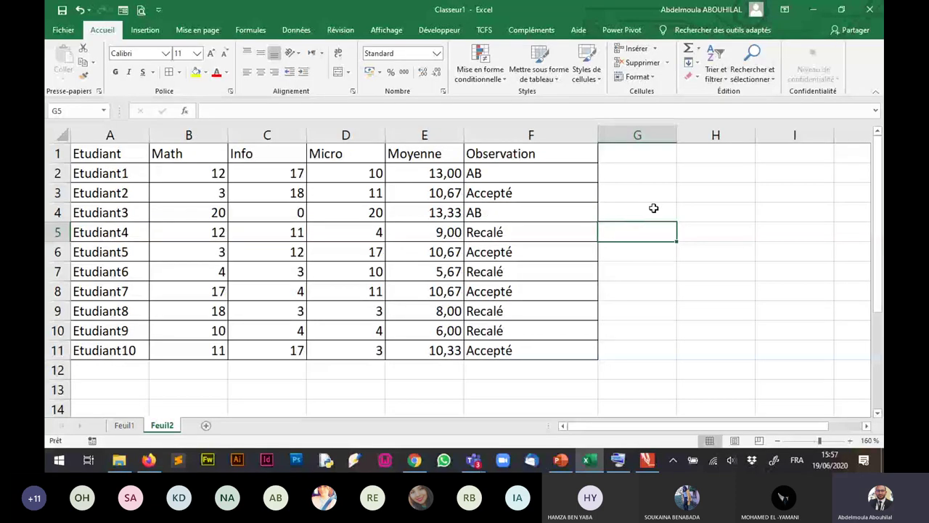
# Enter =NB.SI(F2:F11;"Accepté") in H3, counting 4 accepted students.
pyautogui.click(694, 203)
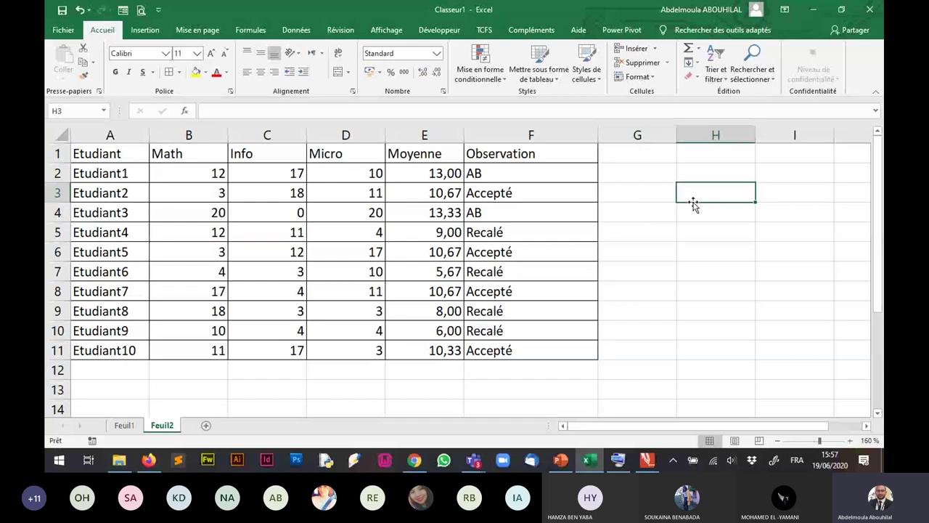
pyautogui.write('=')
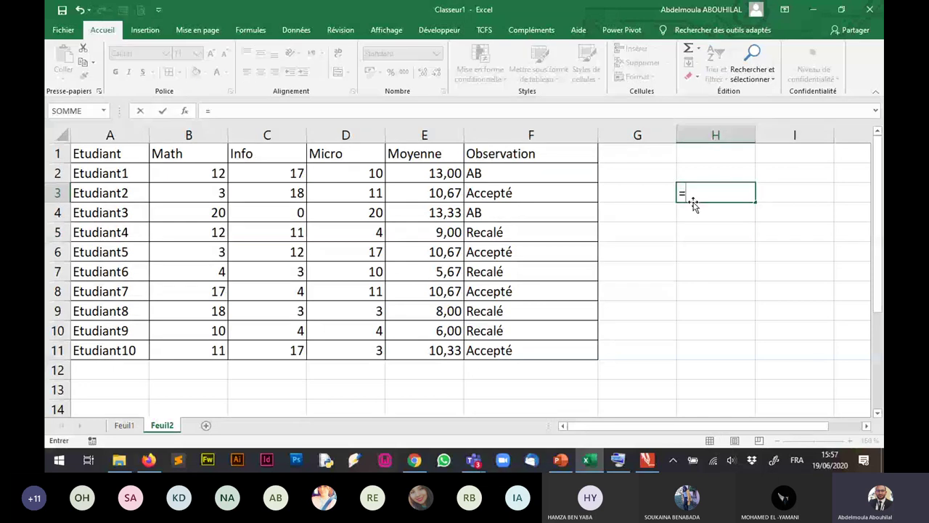
pyautogui.write('nb')
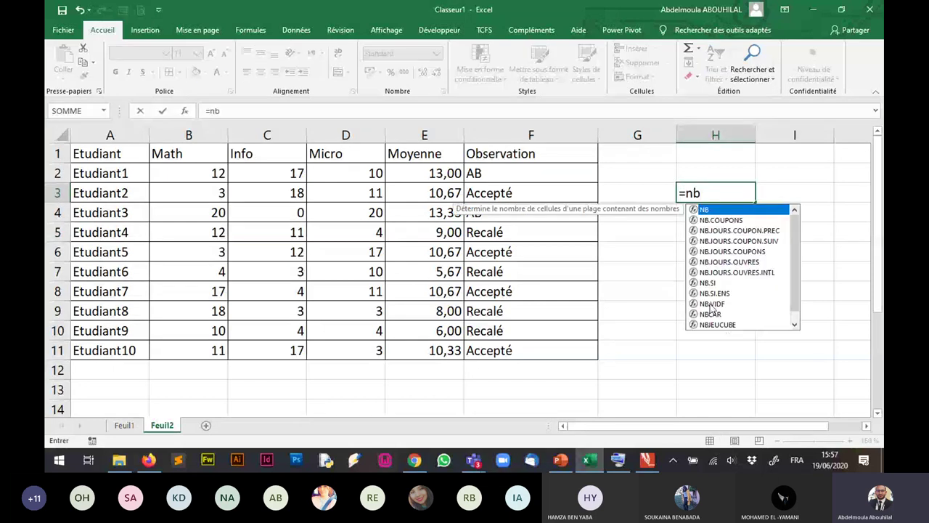
pyautogui.click(709, 283)
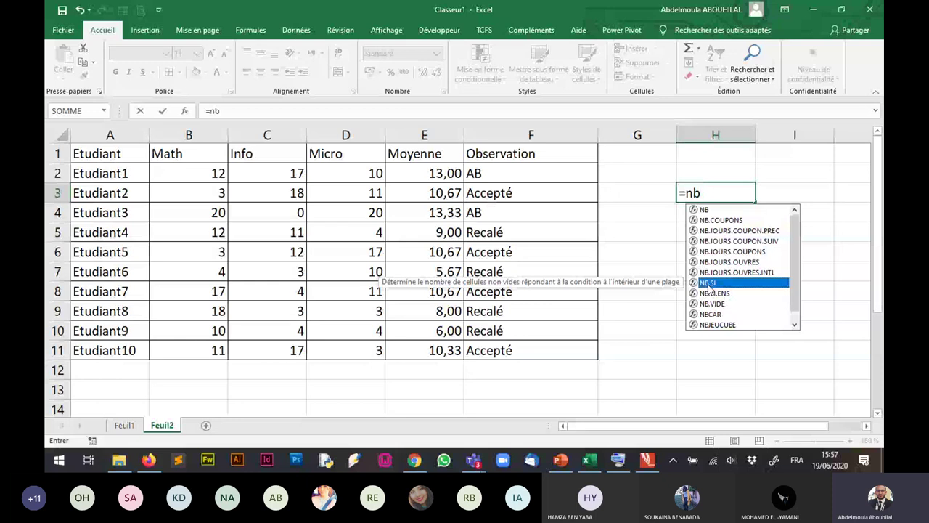
pyautogui.doubleClick(710, 284)
pyautogui.click(508, 175)
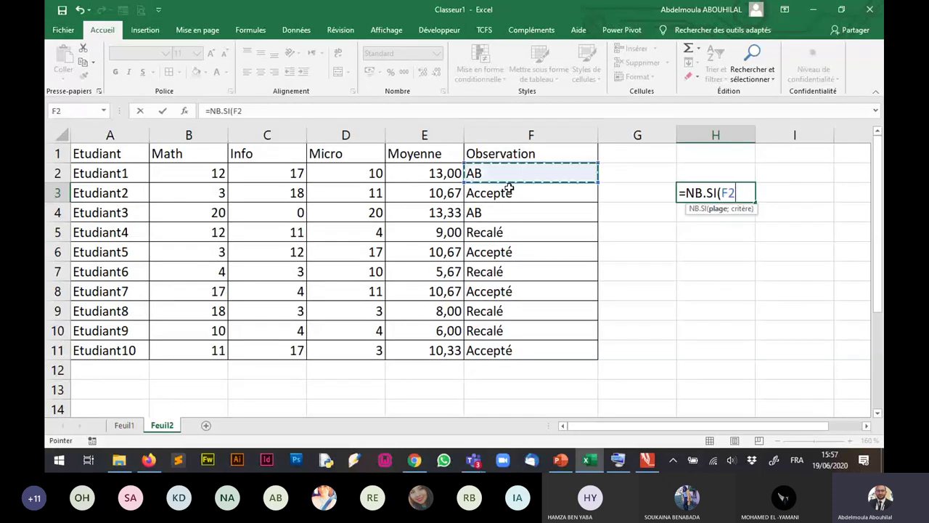
pyautogui.moveTo(509, 189); pyautogui.dragTo(520, 353)
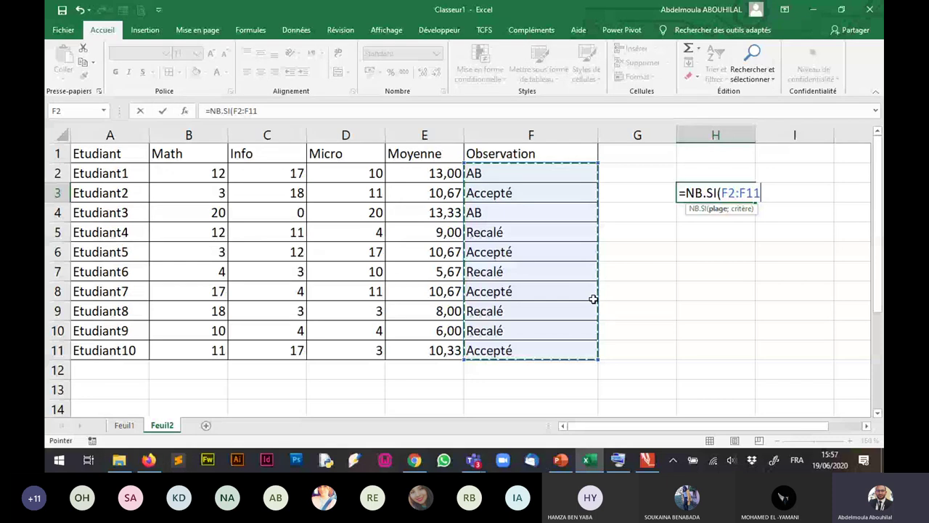
pyautogui.write(';')
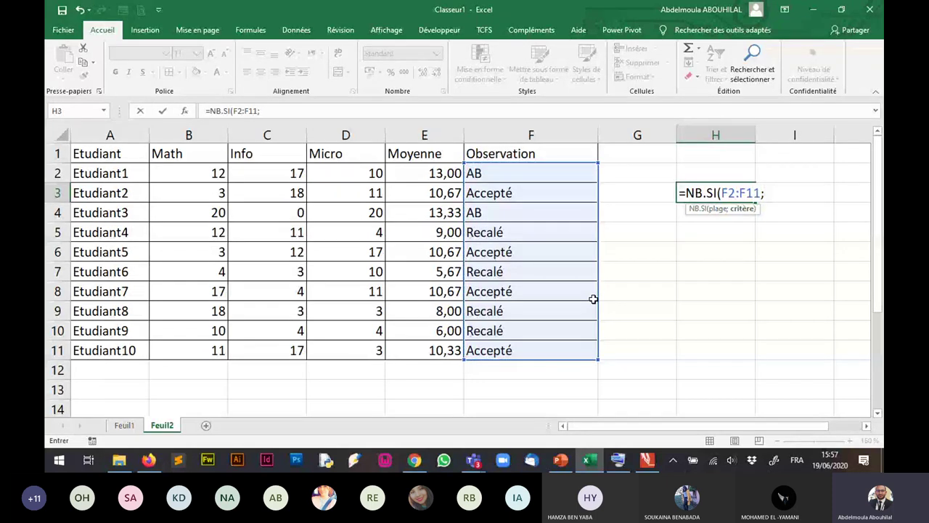
pyautogui.write('"')
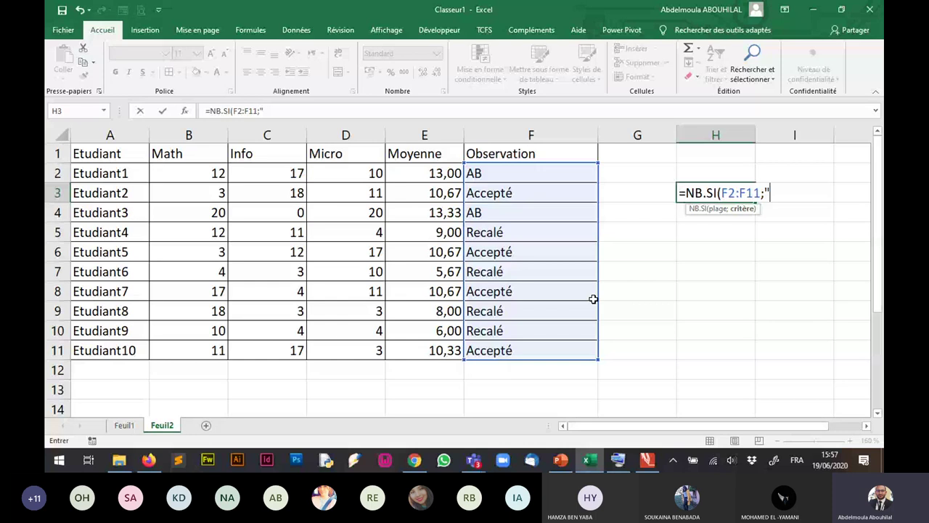
pyautogui.write('A")')
pyautogui.click(777, 193)
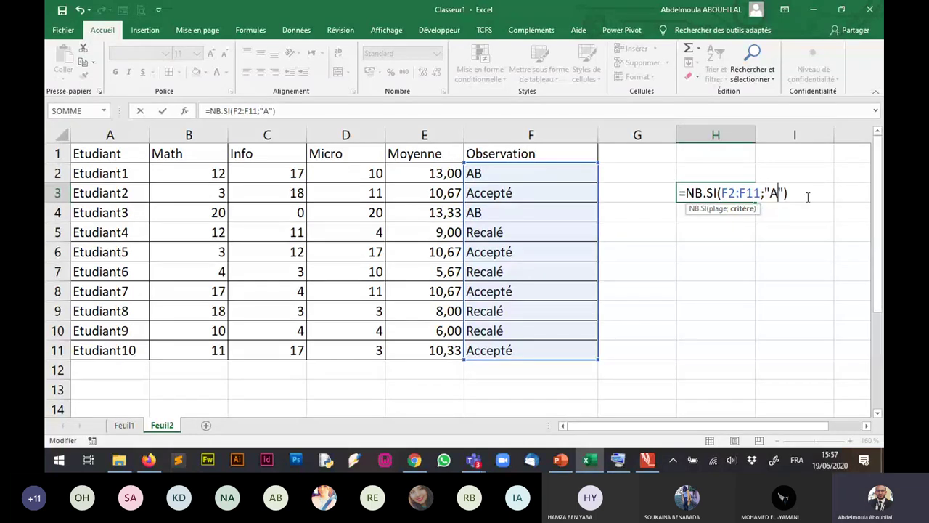
pyautogui.write('c')
pyautogui.write('cepté')
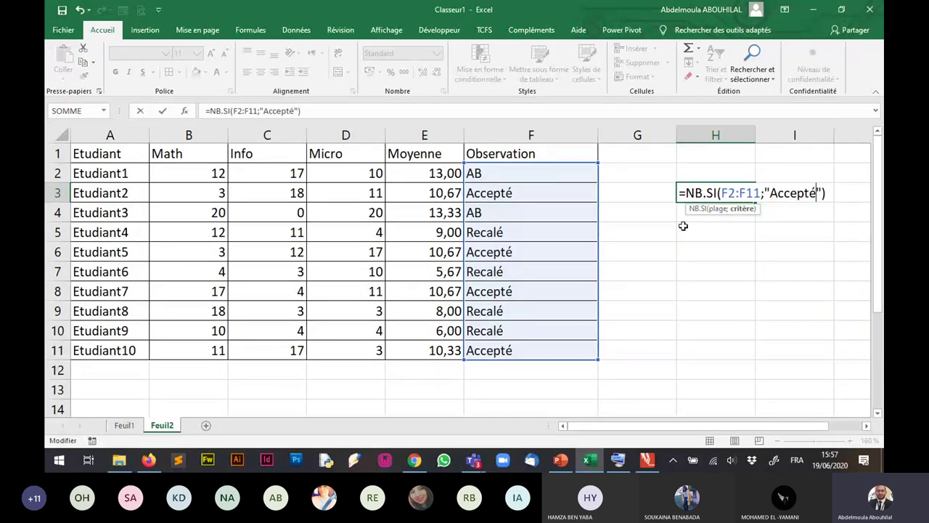
pyautogui.press('Return')
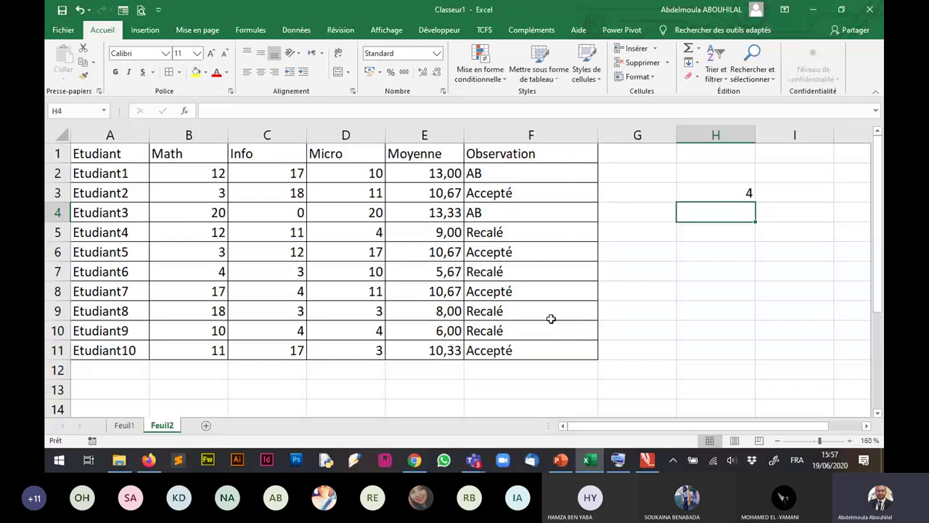
# Inspect the F2:F11 range and "Accepté" criterion of the H3 NB.SI formula, then discard it.
pyautogui.click(716, 201)
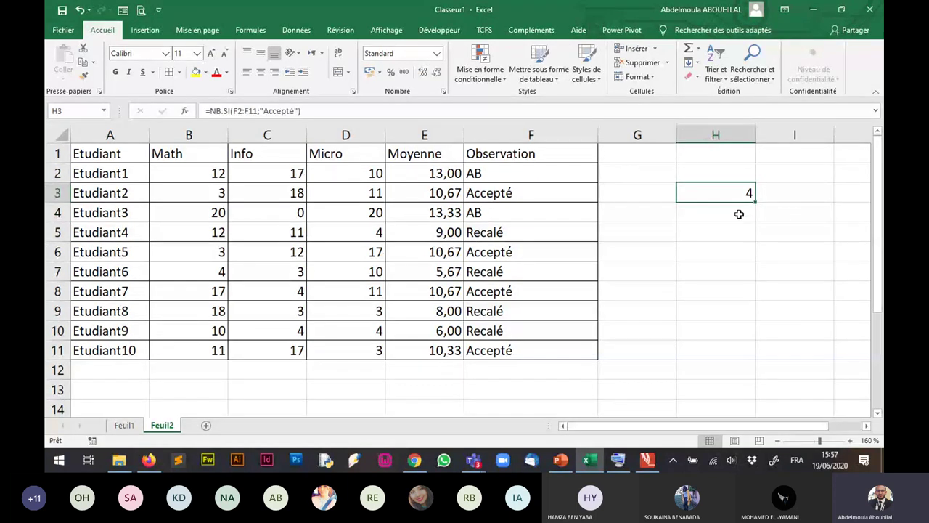
pyautogui.doubleClick(754, 193)
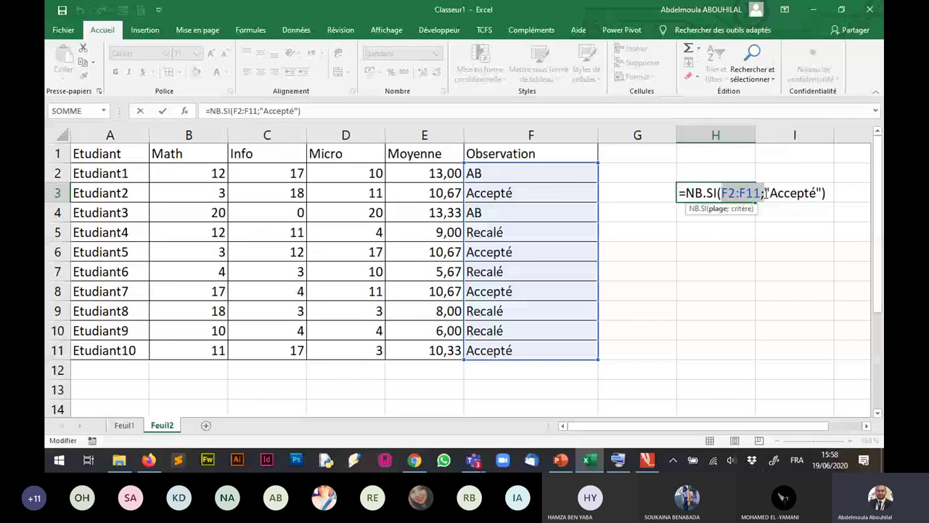
pyautogui.click(770, 190)
pyautogui.click(769, 188)
pyautogui.doubleClick(772, 192)
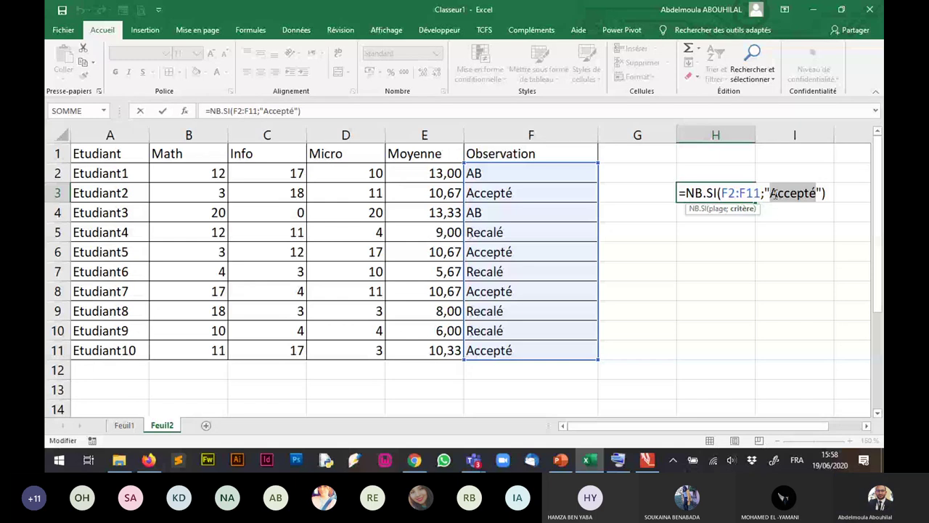
pyautogui.click(784, 194)
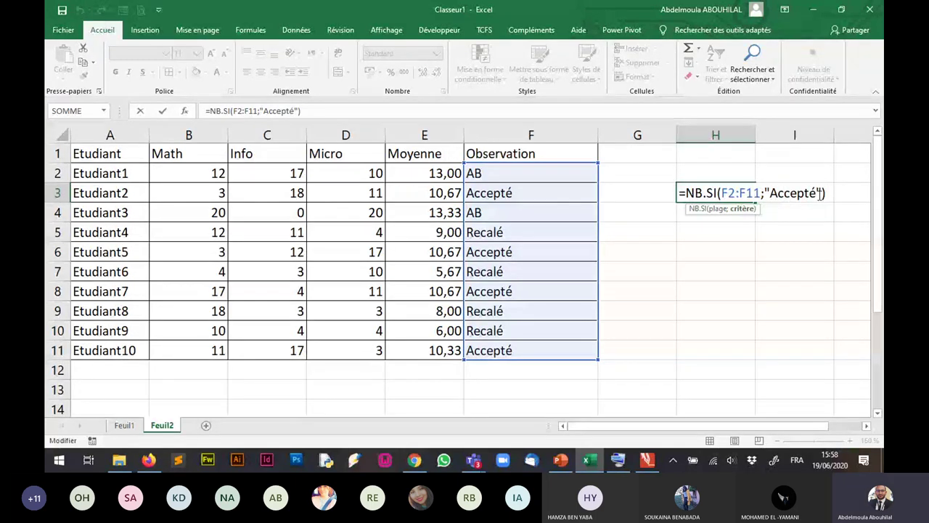
pyautogui.doubleClick(819, 193)
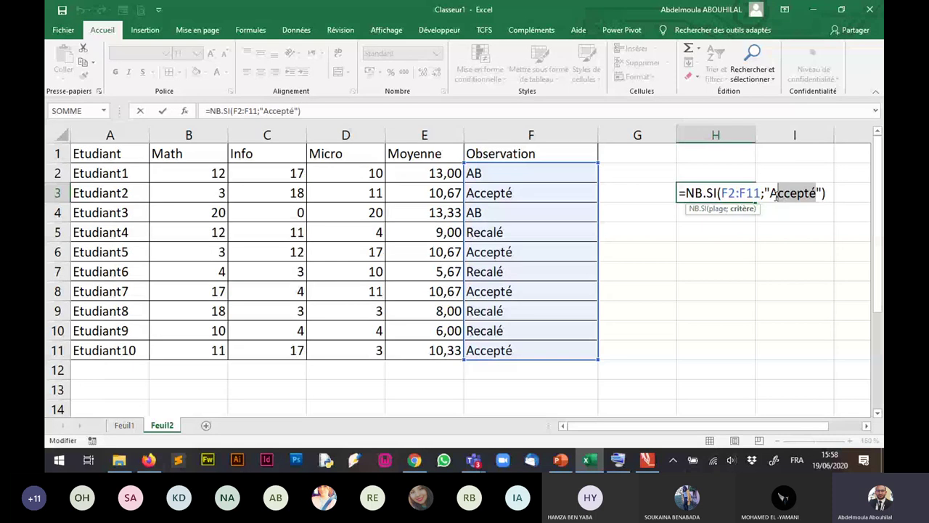
pyautogui.press('Escape')
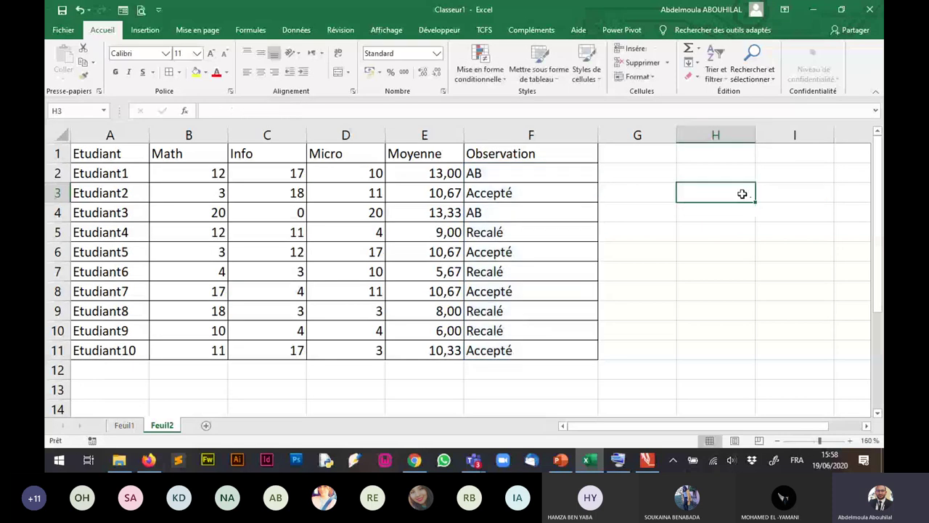
pyautogui.click(741, 251)
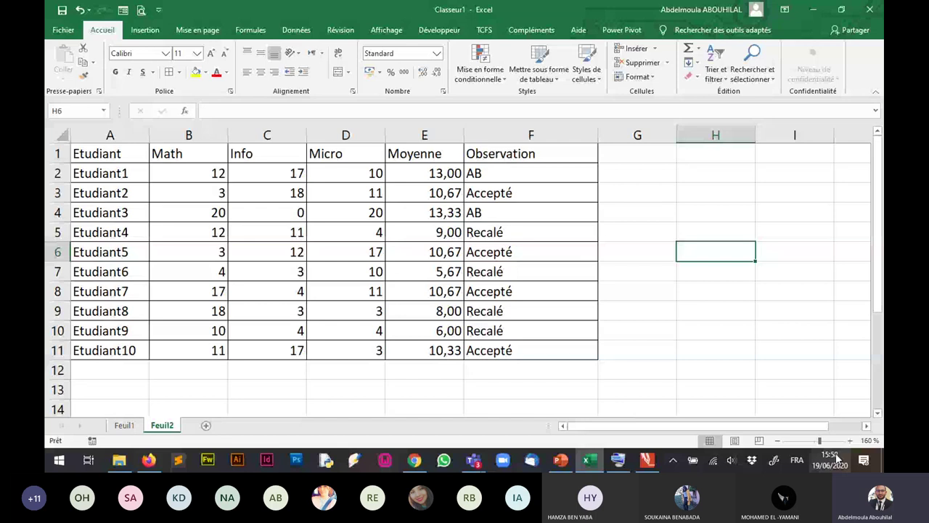
pyautogui.click(851, 440)
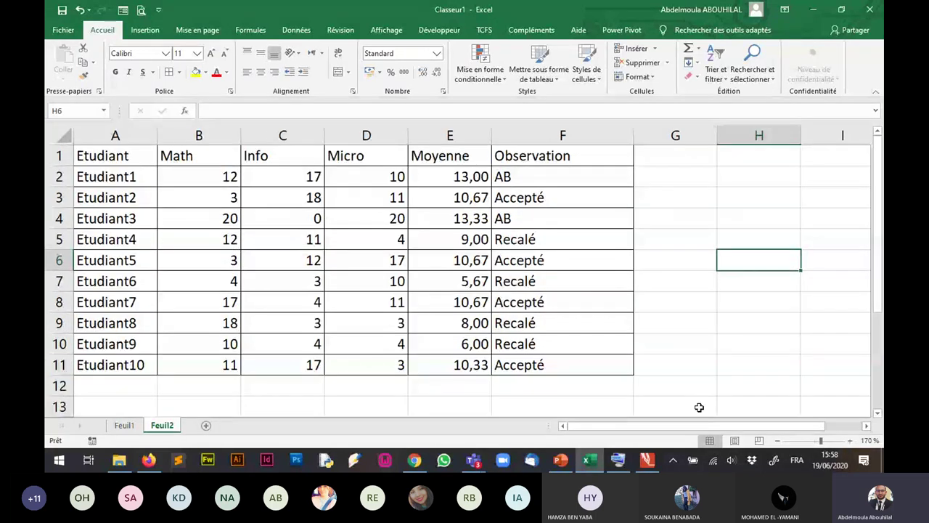
pyautogui.moveTo(789, 426); pyautogui.dragTo(824, 431)
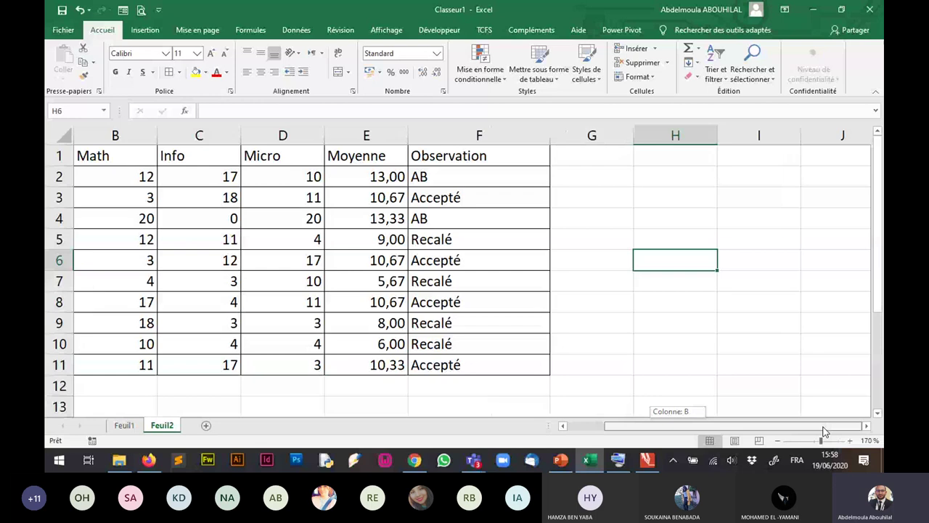
pyautogui.click(663, 242)
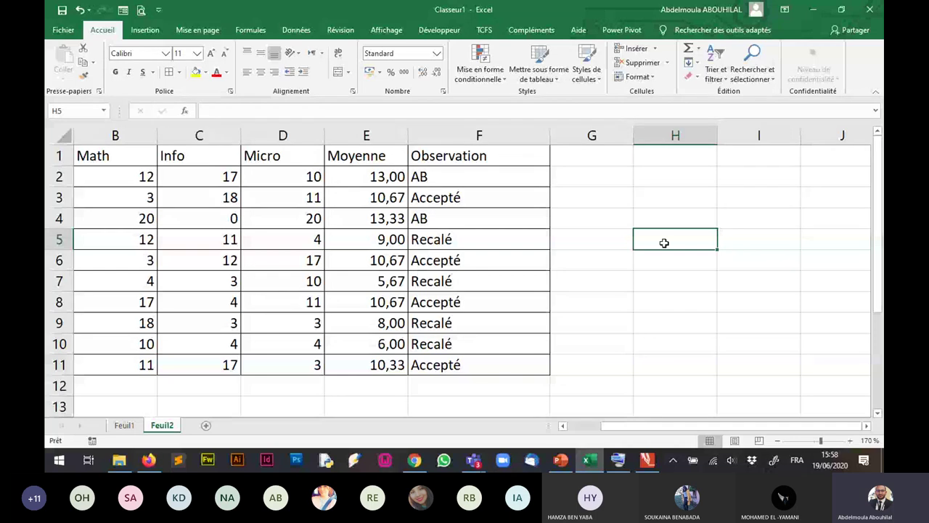
# Insert an ESTVIDE test in H5 via the =est autocomplete, returning FAUX.
pyautogui.write('=')
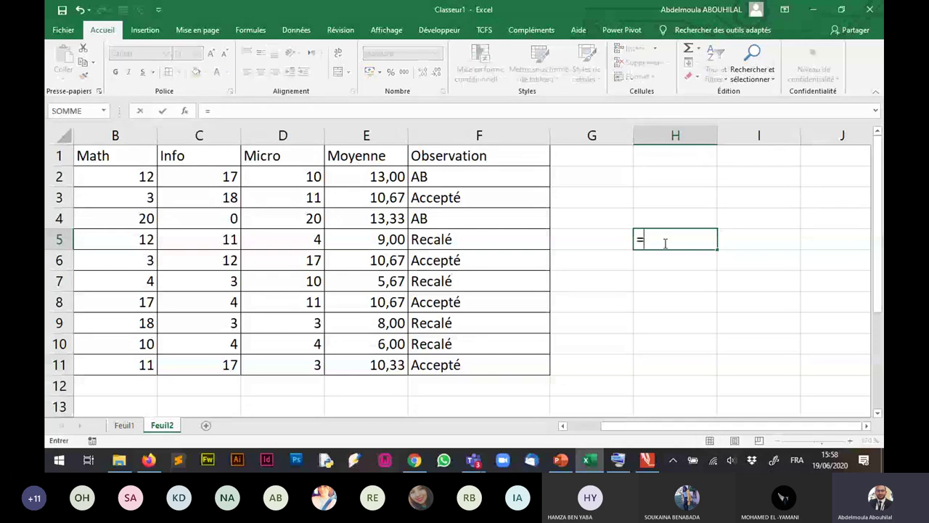
pyautogui.write('e')
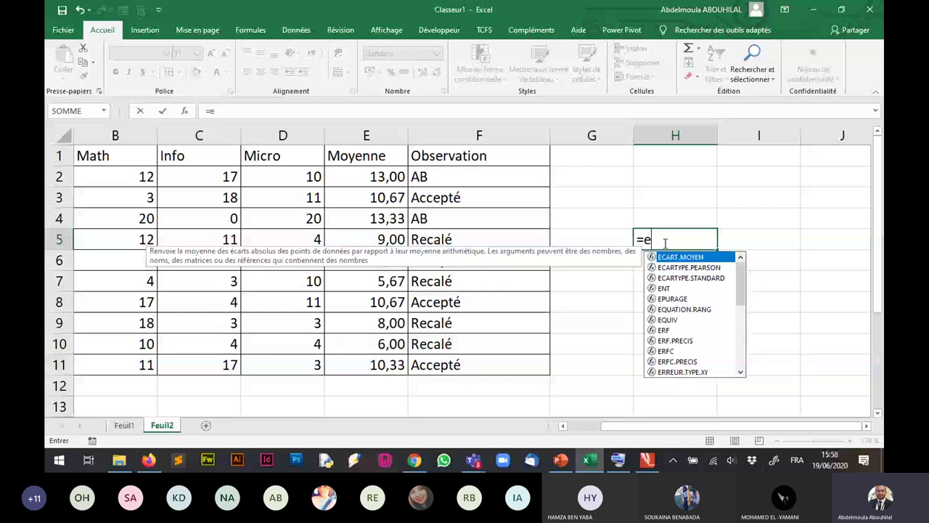
pyautogui.write('st')
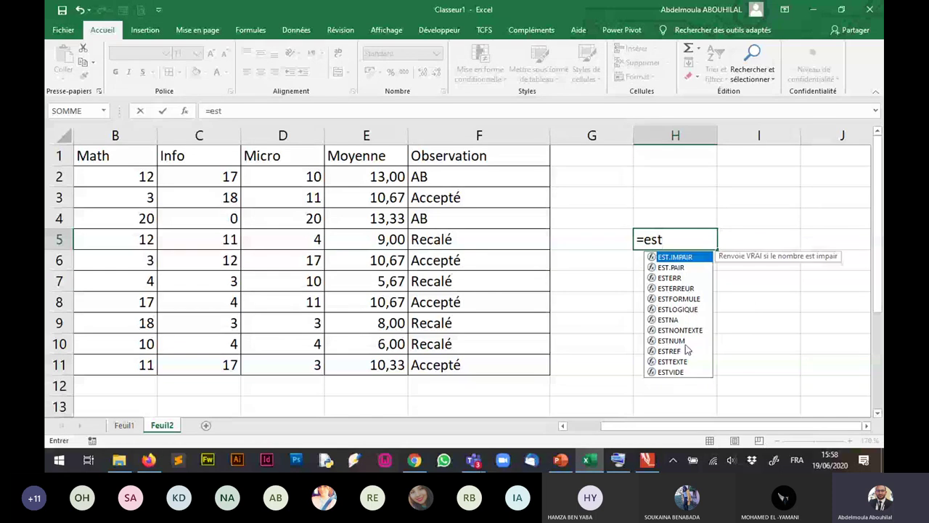
pyautogui.doubleClick(671, 371)
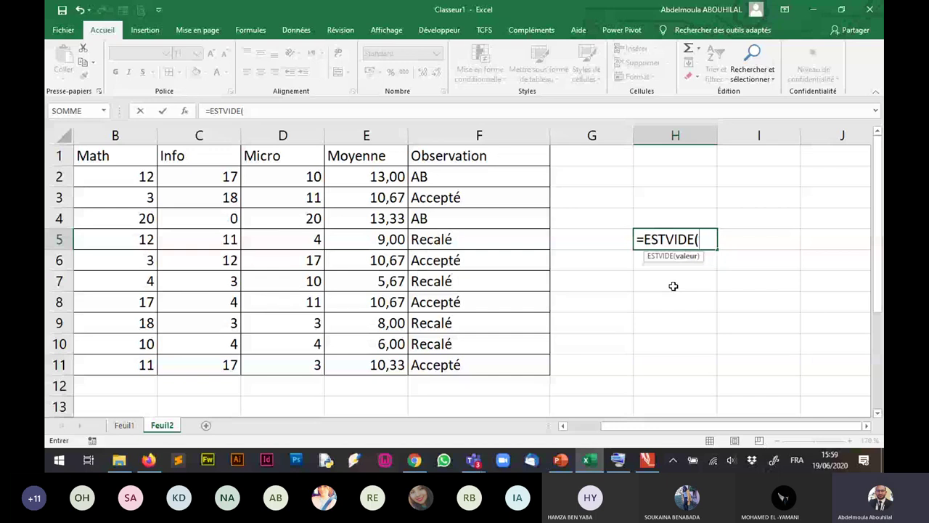
pyautogui.press('Return')
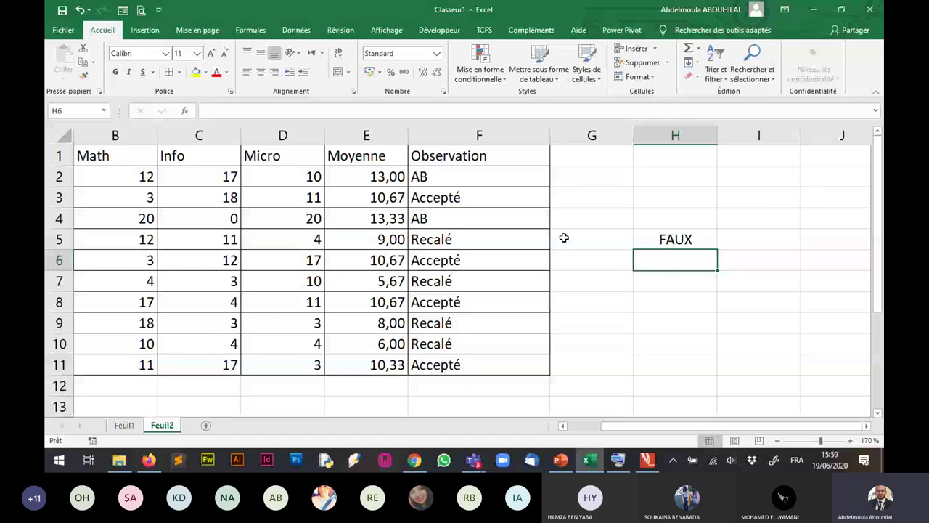
# Retest ESTVIDE in H5 with an empty argument, then with empty cell I2, both giving VRAI.
pyautogui.doubleClick(708, 240)
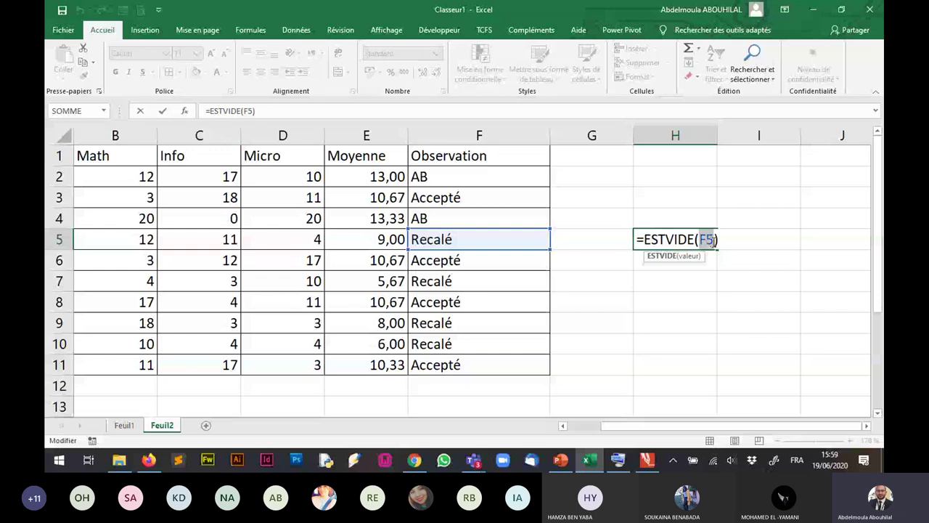
pyautogui.press('BackSpace')
pyautogui.press('Return')
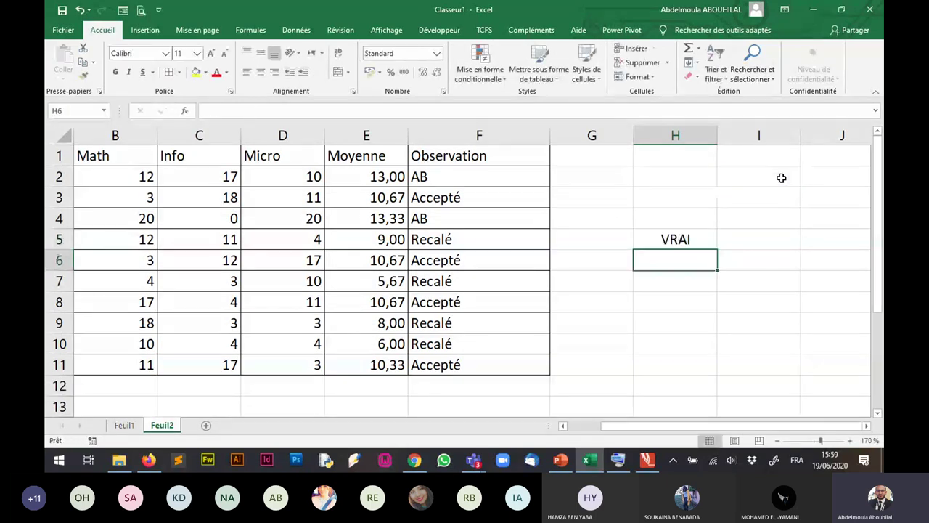
pyautogui.doubleClick(694, 242)
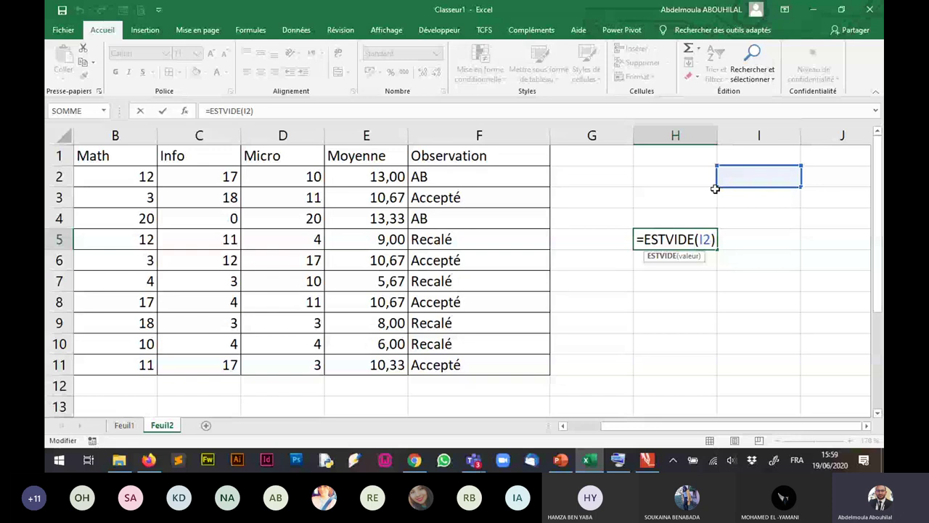
pyautogui.moveTo(715, 189); pyautogui.dragTo(761, 162)
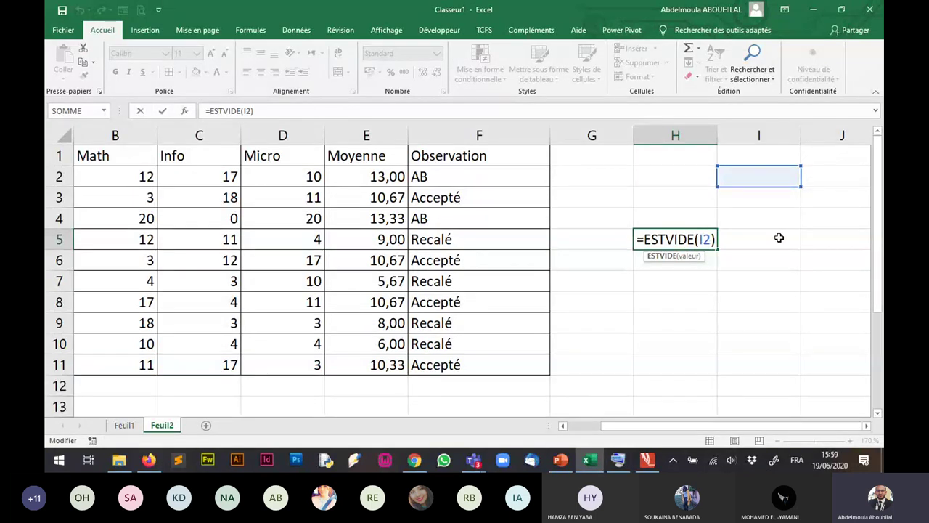
pyautogui.press('Return')
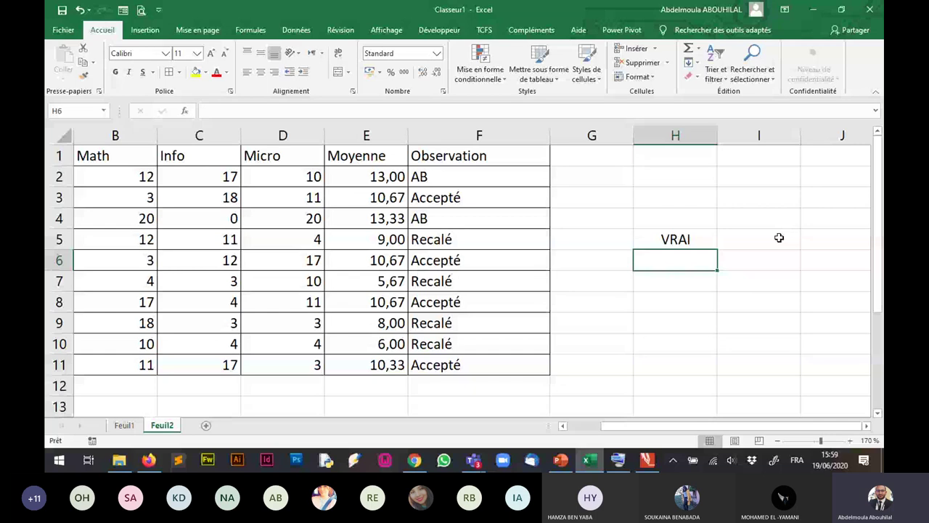
pyautogui.click(779, 238)
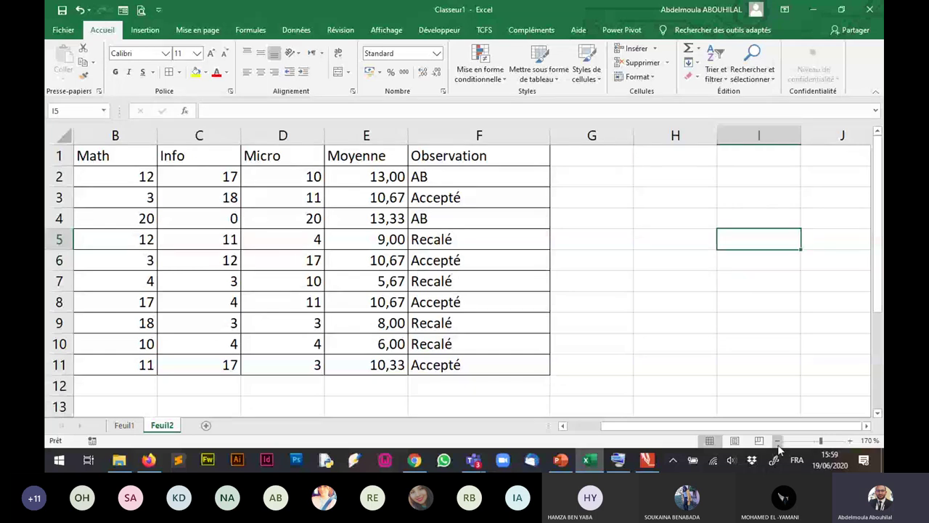
# Zoom out to 140% and select A2:A11 to read a status-bar count of 10.
pyautogui.click(778, 442)
pyautogui.click(778, 443)
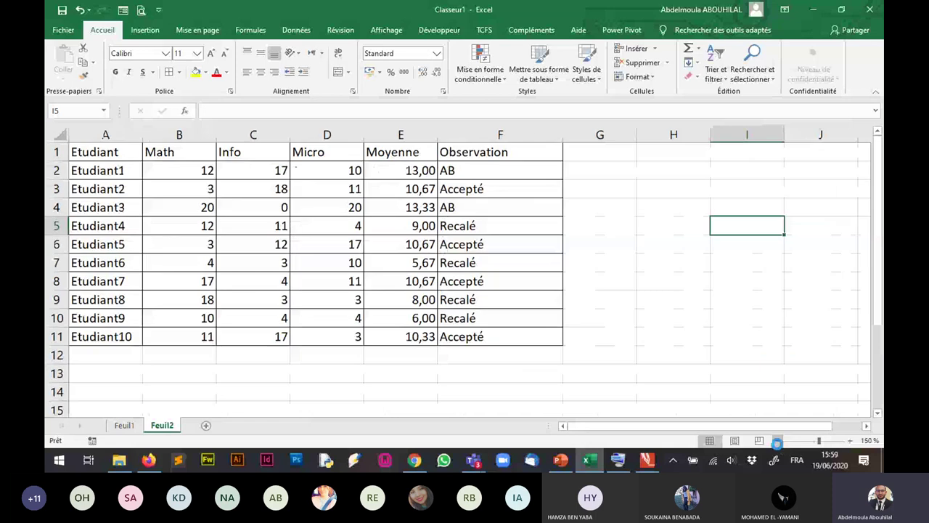
pyautogui.click(777, 442)
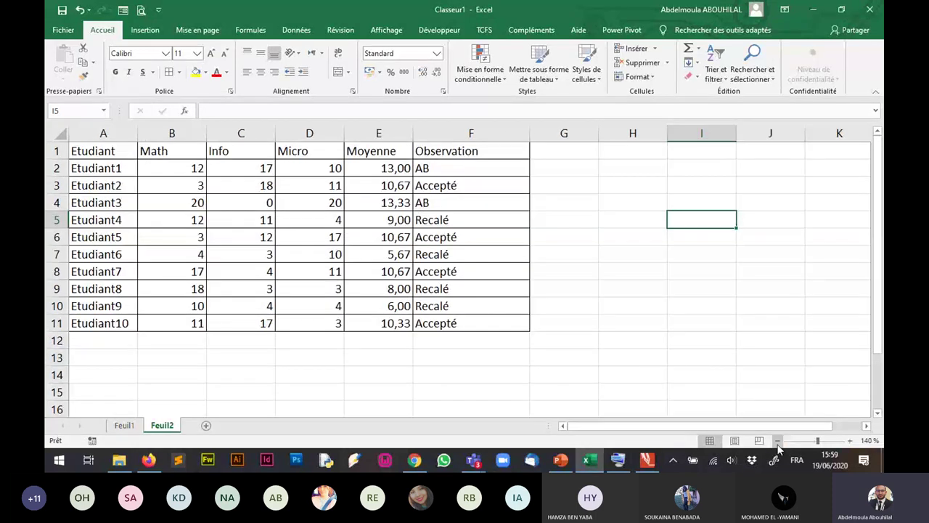
pyautogui.click(617, 247)
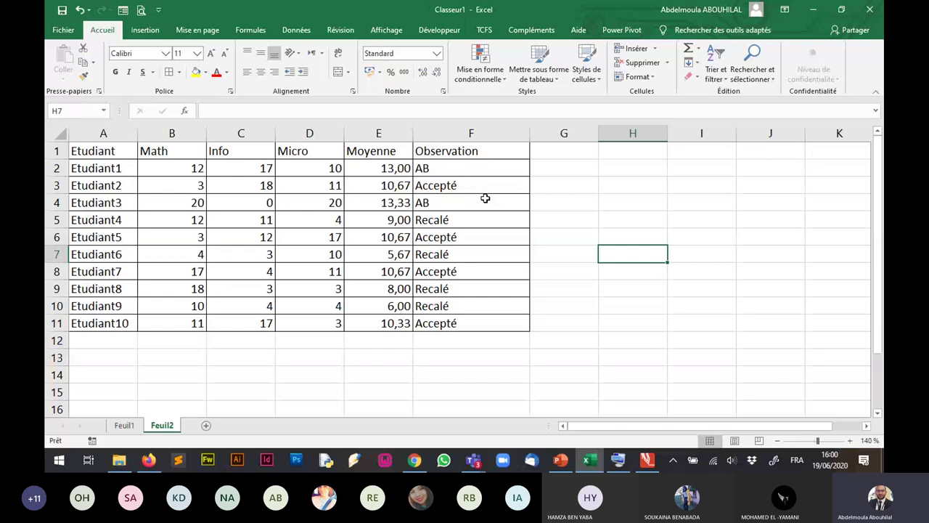
pyautogui.moveTo(94, 167); pyautogui.dragTo(95, 323)
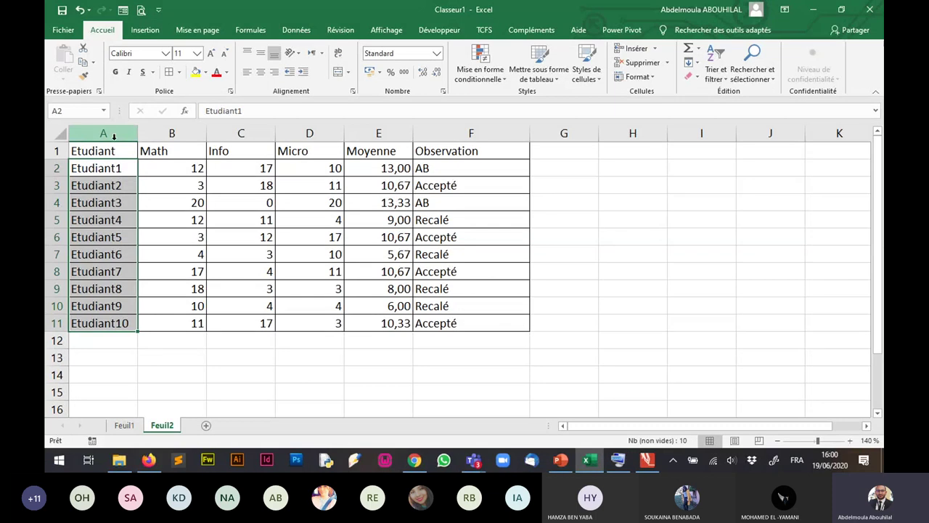
# Select the Etudiant column, then cells C10 and B7, and reselect column A.
pyautogui.click(113, 136)
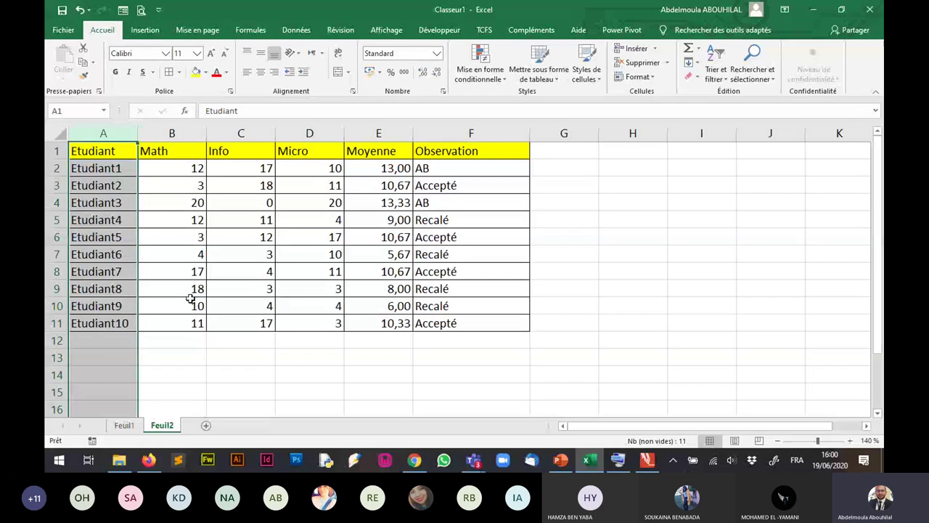
pyautogui.click(256, 312)
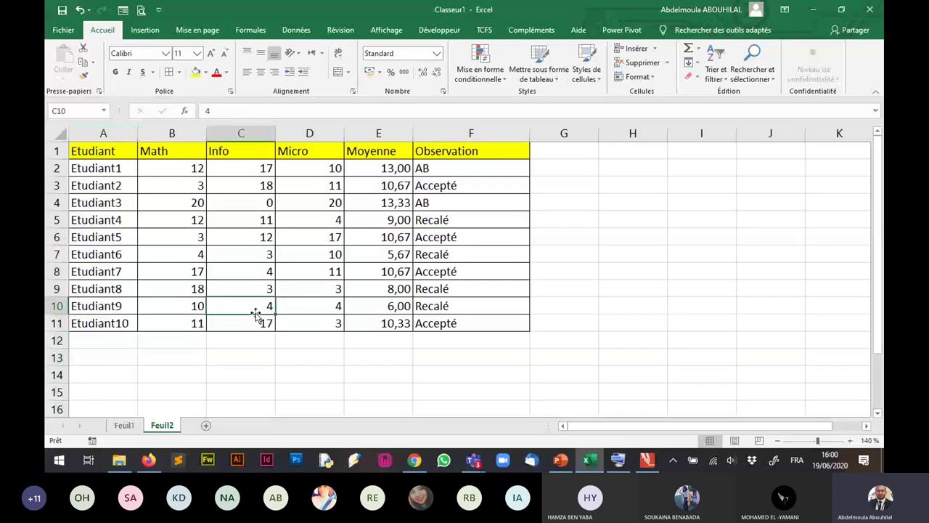
pyautogui.click(181, 254)
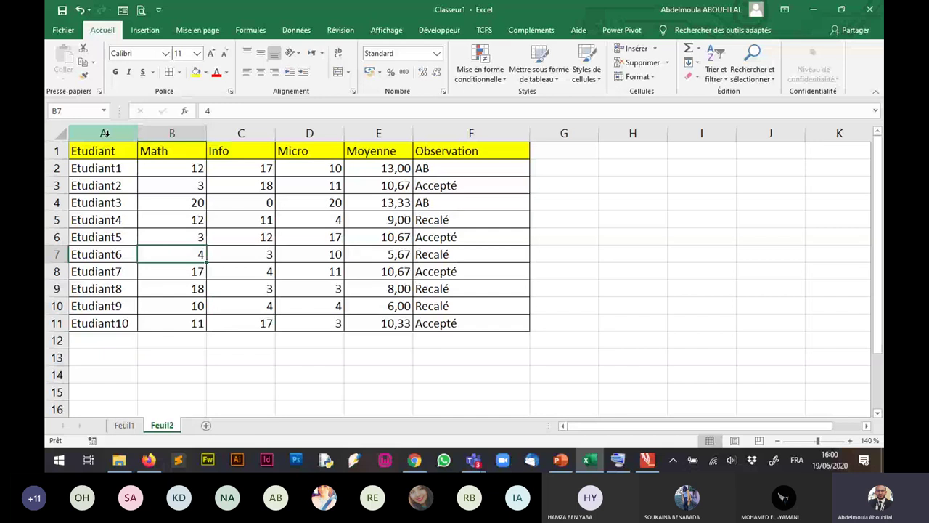
pyautogui.click(104, 134)
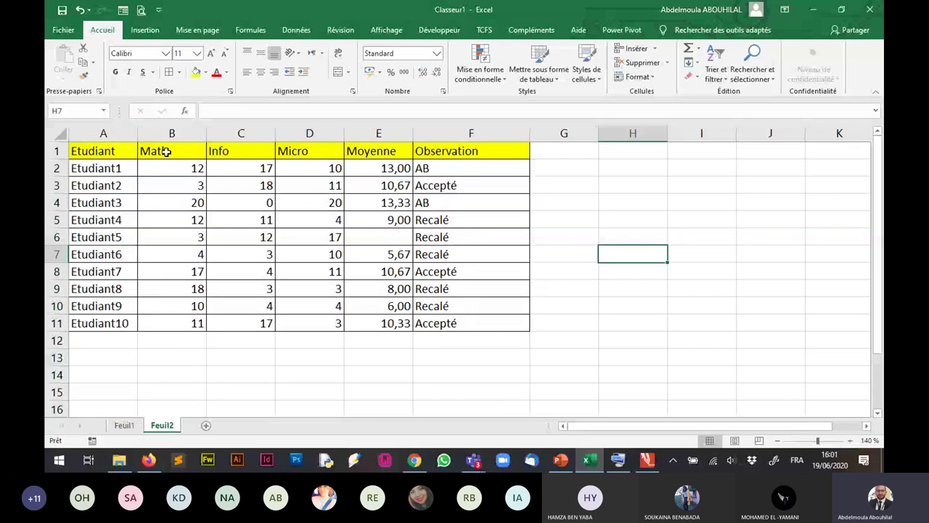
# Undo the cleared cell to bring back Etudiant5's 10,67 average and Accepté observation.
pyautogui.click(378, 133)
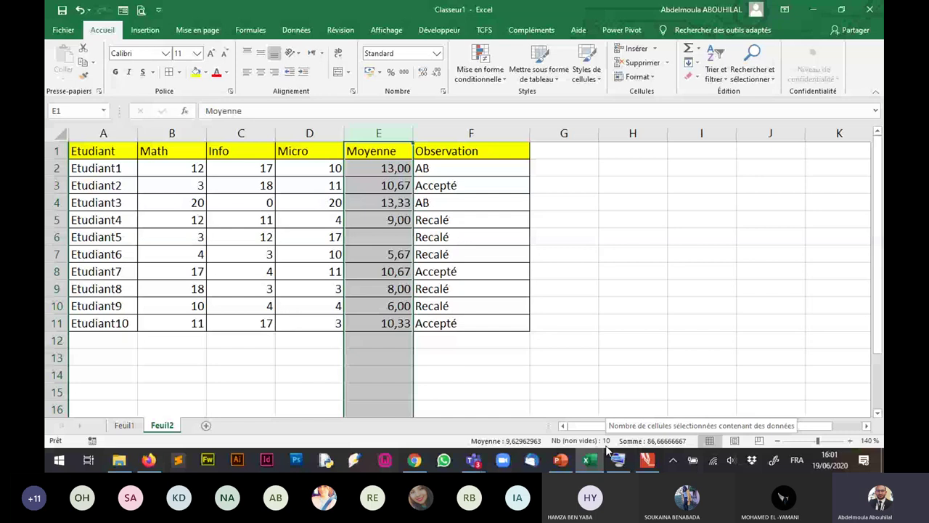
pyautogui.click(565, 271)
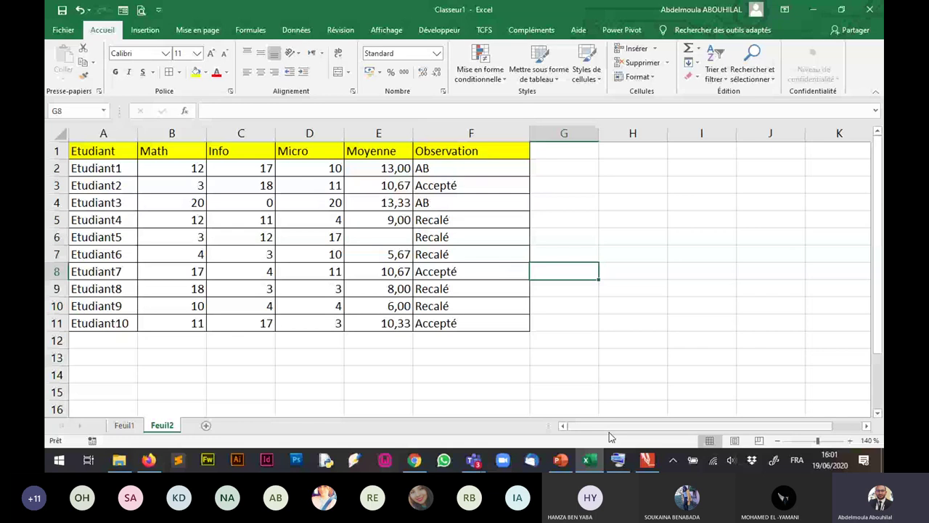
pyautogui.hotkey('ctrl', 'z')
# Select the averages E3:E7 to read their average, count and sum in the status bar.
pyautogui.click(399, 188)
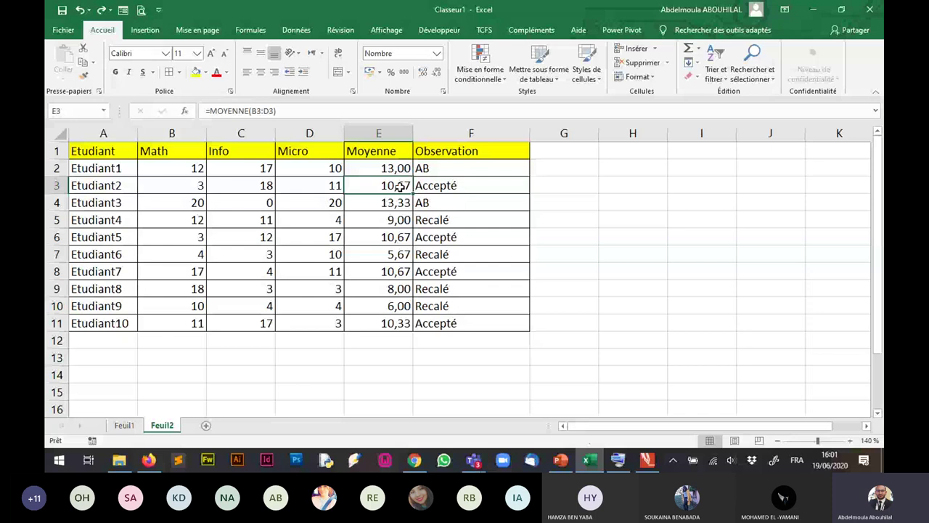
pyautogui.moveTo(400, 187); pyautogui.dragTo(395, 254)
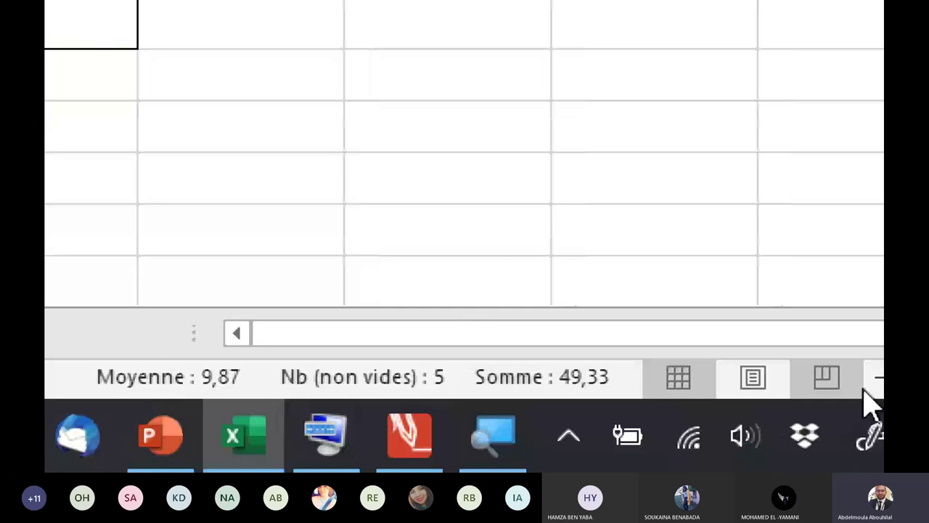
pyautogui.click(584, 370)
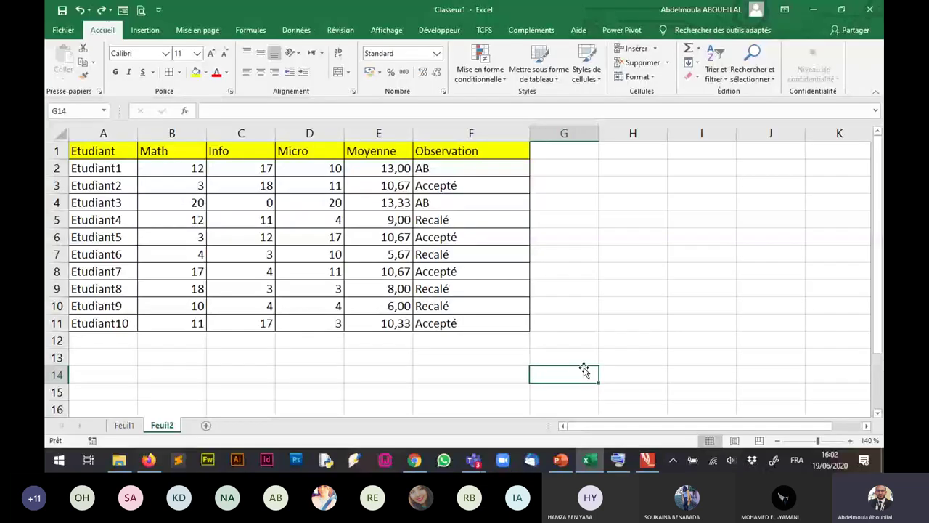
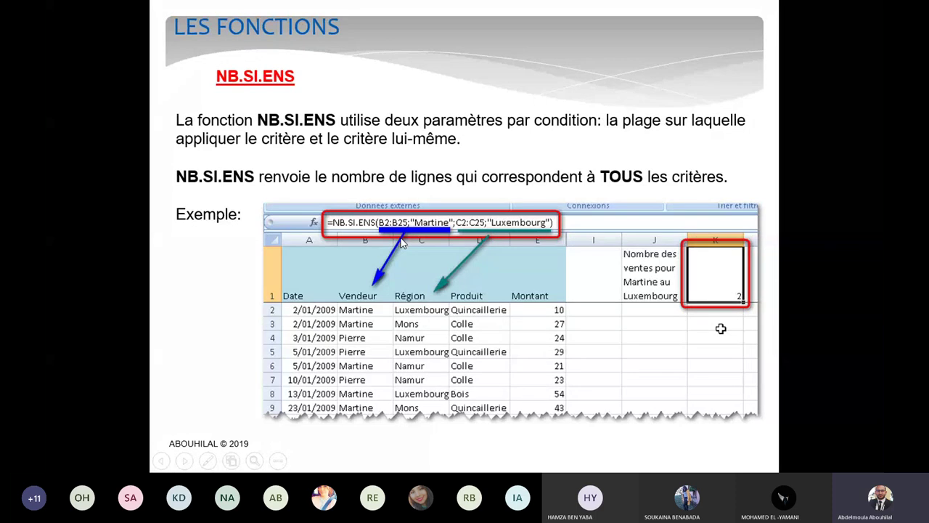
# Advance to the AUTRES FONCTIONS slide, then switch to the Excel grades workbook.
pyautogui.press('Right')
pyautogui.press('Right')
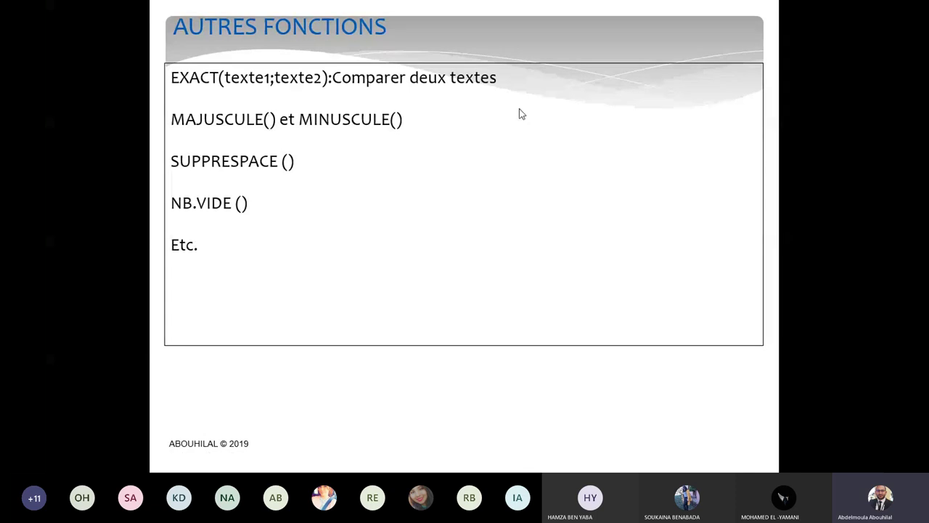
pyautogui.hotkey('alt', 'Tab')
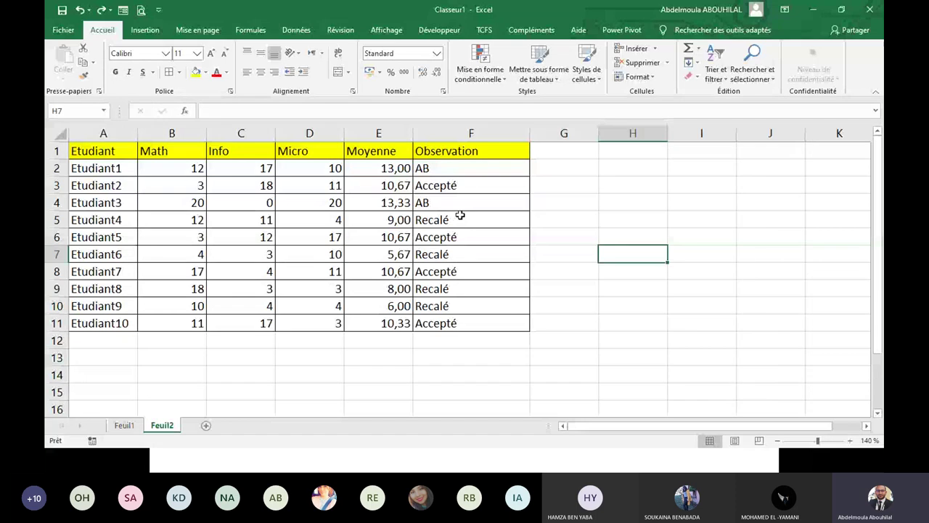
# Enter =EXACT(F8;F6) in H8 to compare two Observation texts.
pyautogui.click(632, 271)
pyautogui.write('=')
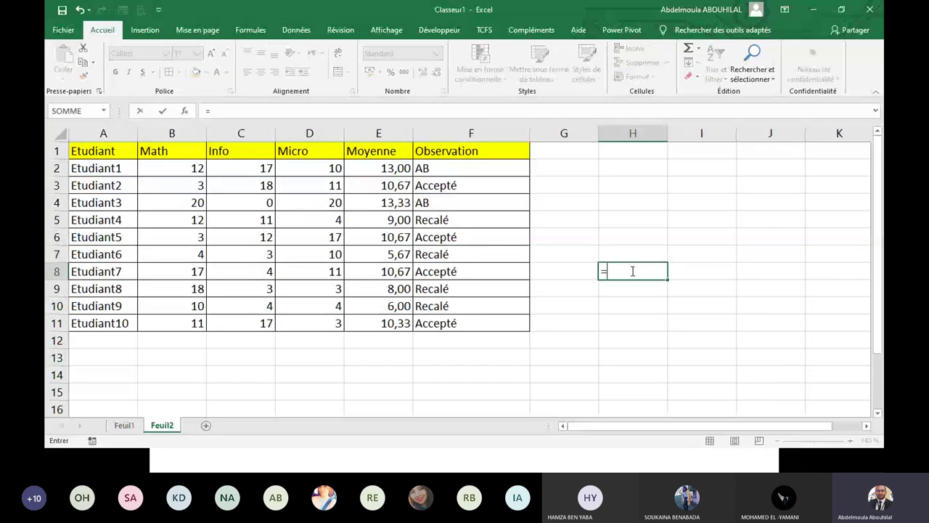
pyautogui.write('E')
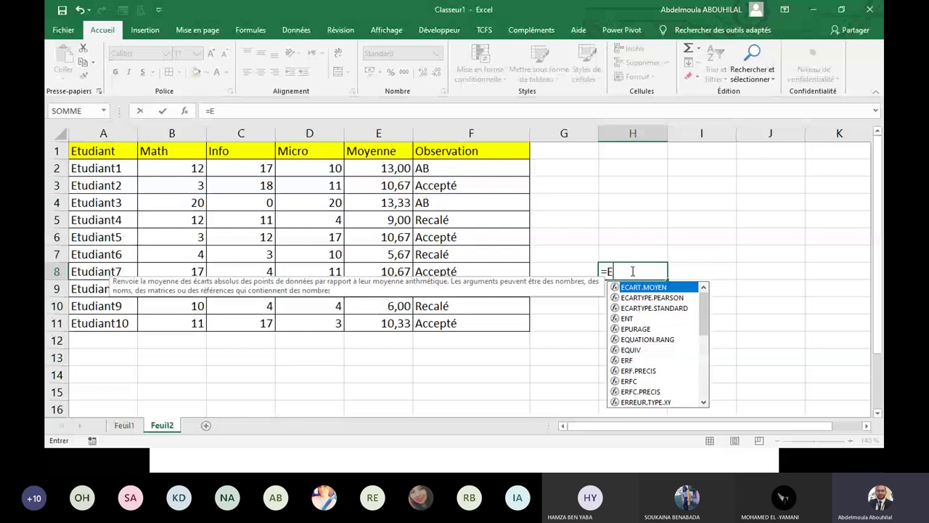
pyautogui.press('Return')
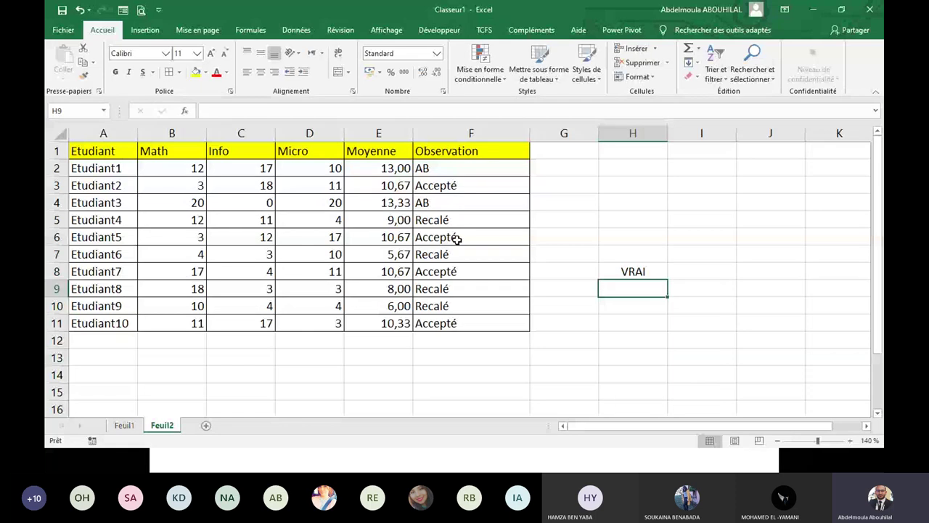
pyautogui.click(456, 290)
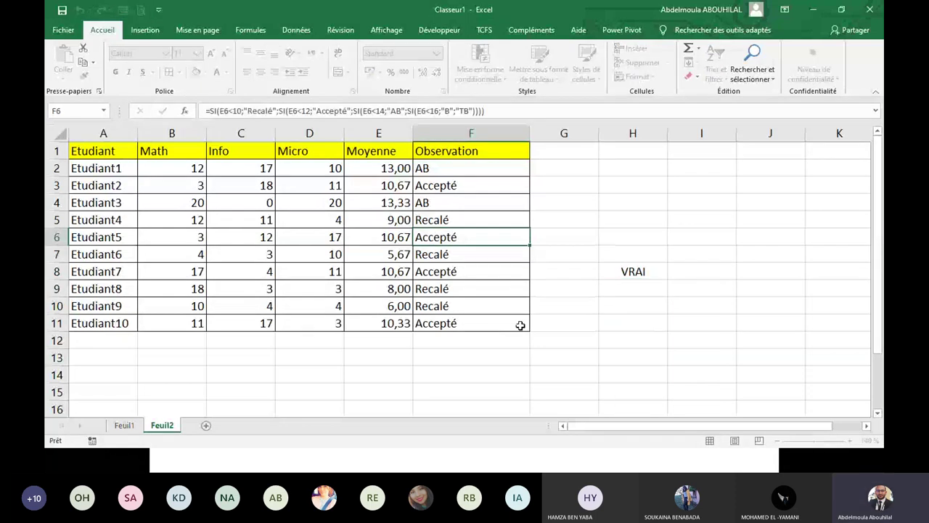
# Change the H8 formula to =EXACT(F8;F5), which gives FAUX, then delete column H.
pyautogui.doubleClick(613, 276)
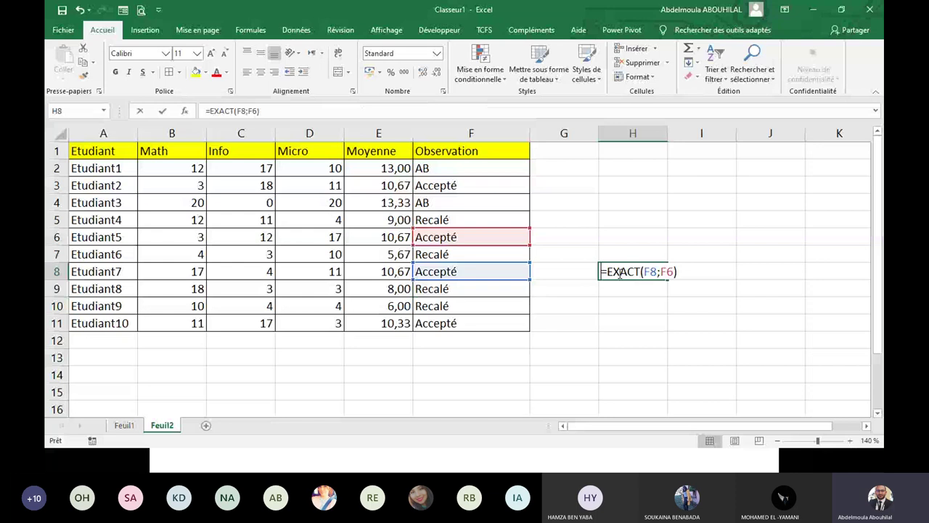
pyautogui.click(620, 273)
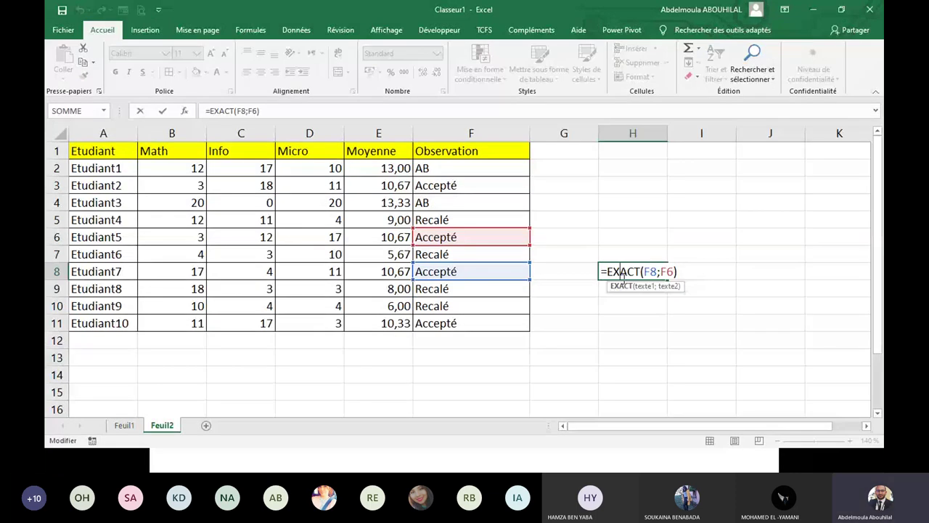
pyautogui.doubleClick(667, 272)
pyautogui.press('BackSpace')
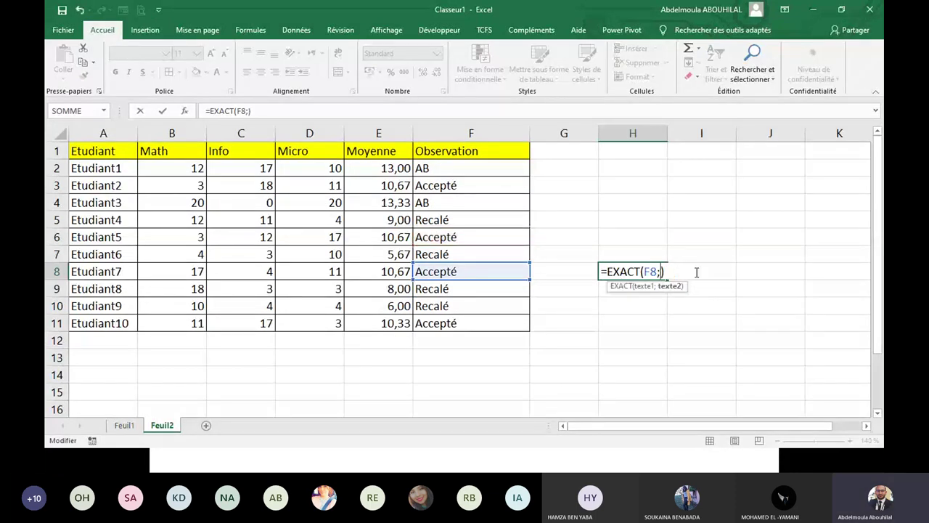
pyautogui.click(492, 220)
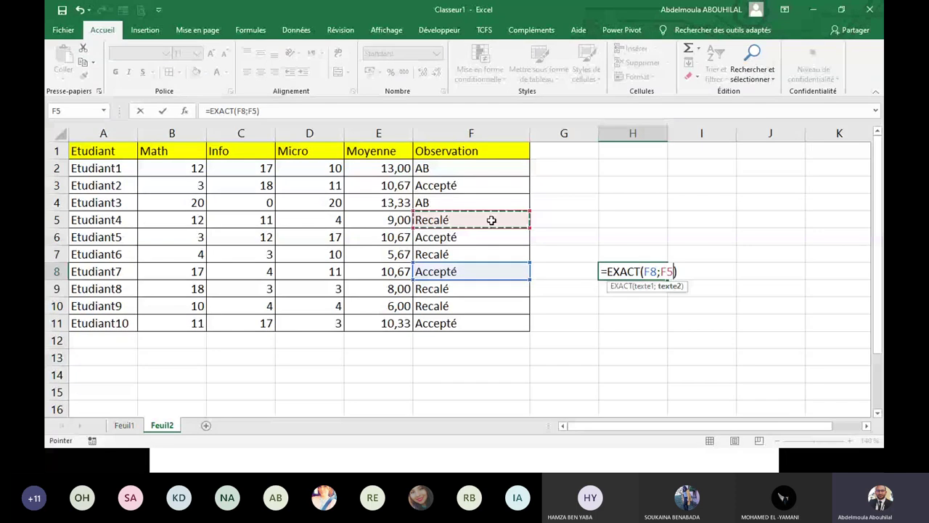
pyautogui.press('Return')
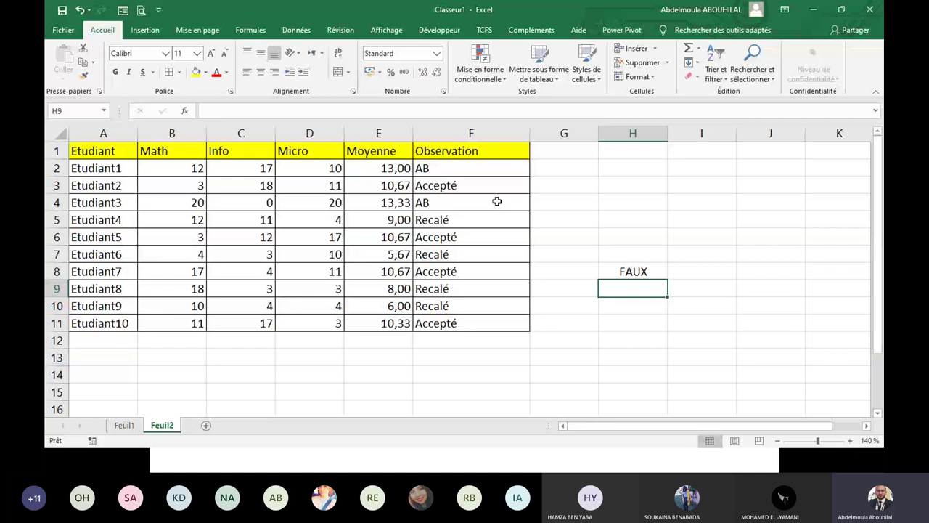
pyautogui.rightClick(651, 134)
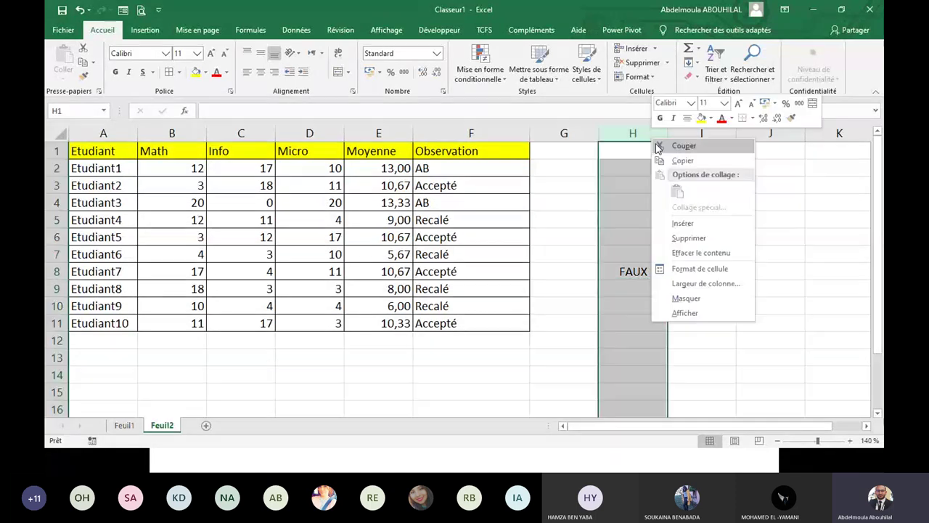
pyautogui.click(689, 238)
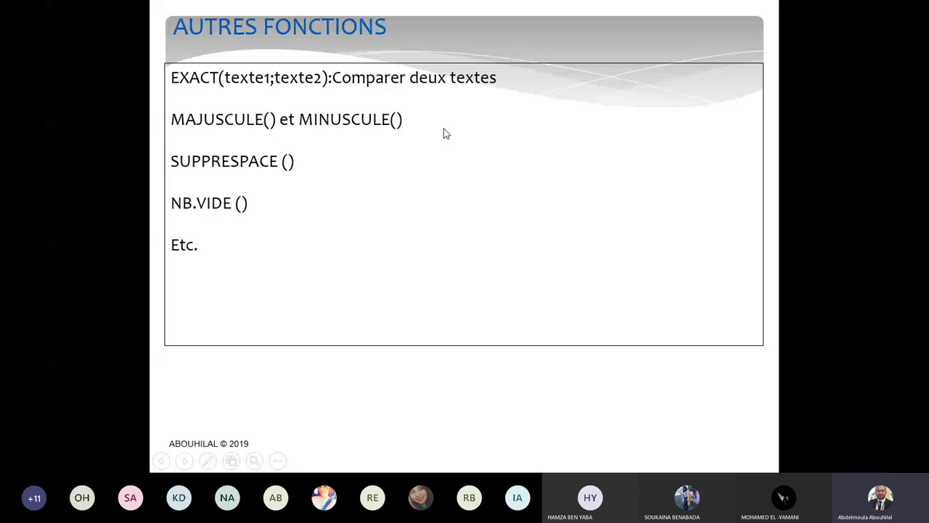
# Back in Excel, enter =MAJUSCULE(F5) in G5 to show F5's text in uppercase.
pyautogui.hotkey('alt', 'Tab')
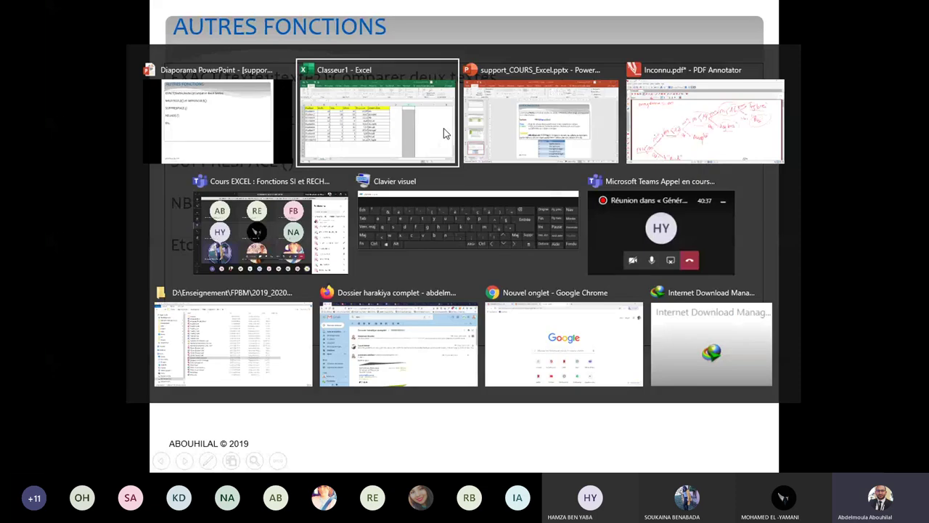
pyautogui.click(445, 134)
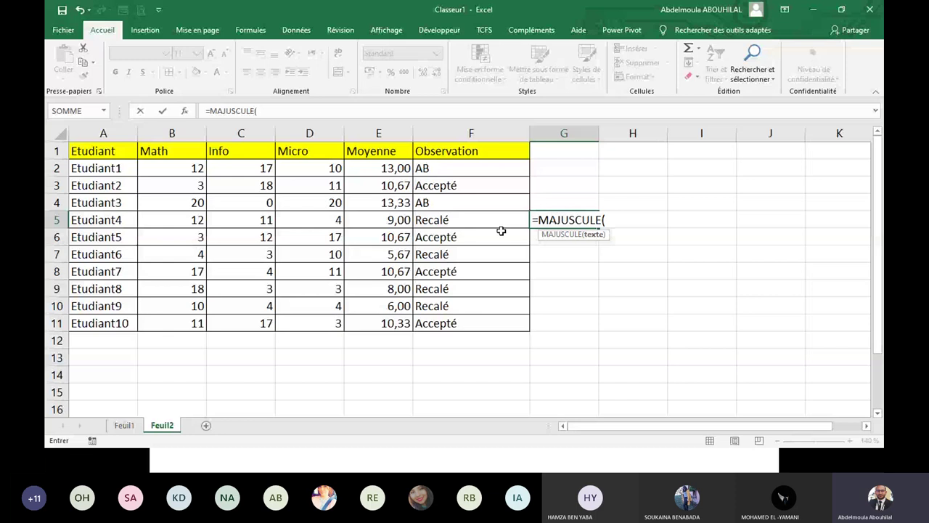
pyautogui.click(501, 219)
pyautogui.press('Return')
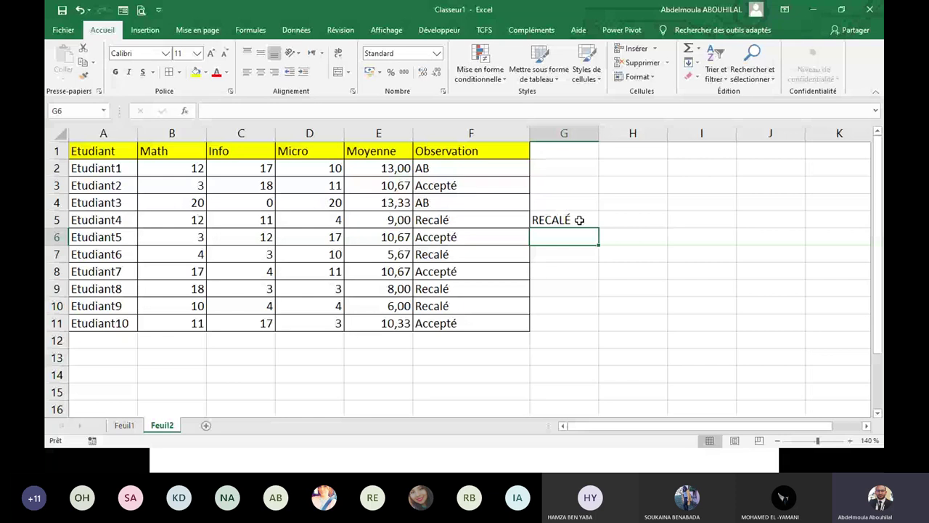
pyautogui.click(579, 220)
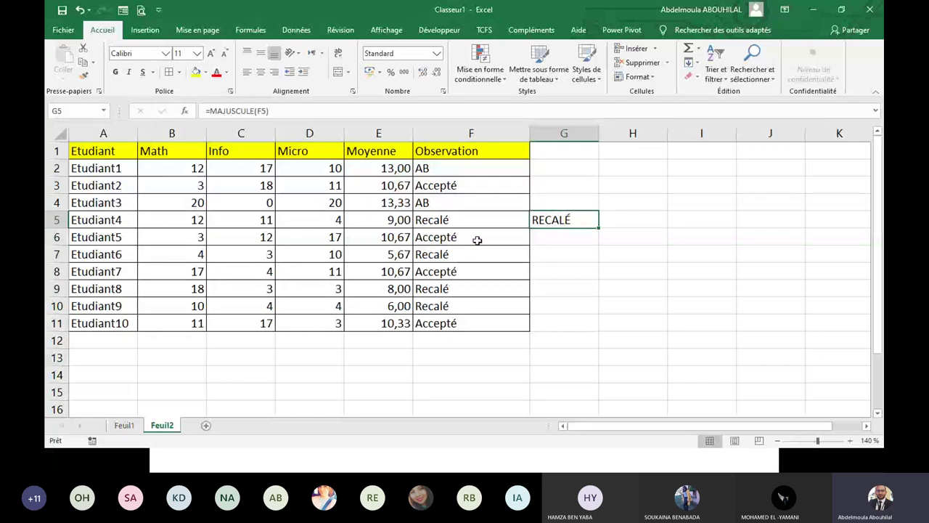
# Enter =MINUSCULE(F8) in G8 to show F8's text in lowercase, then return to the slideshow.
pyautogui.click(573, 271)
pyautogui.write('=mi')
pyautogui.press('Tab')
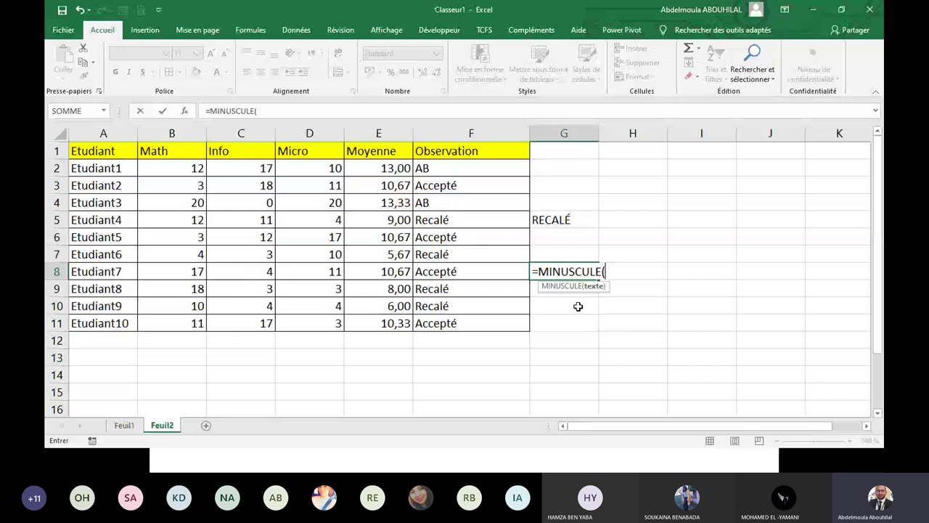
pyautogui.click(463, 273)
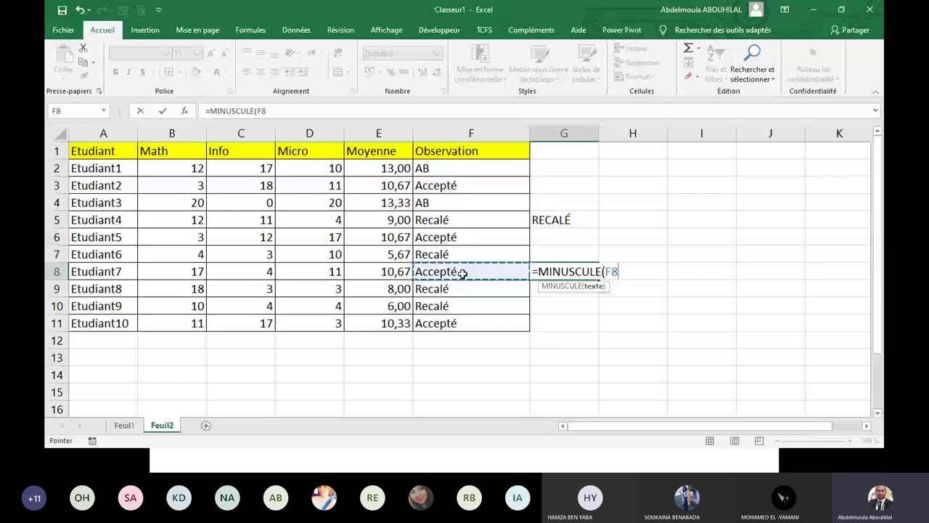
pyautogui.press('Return')
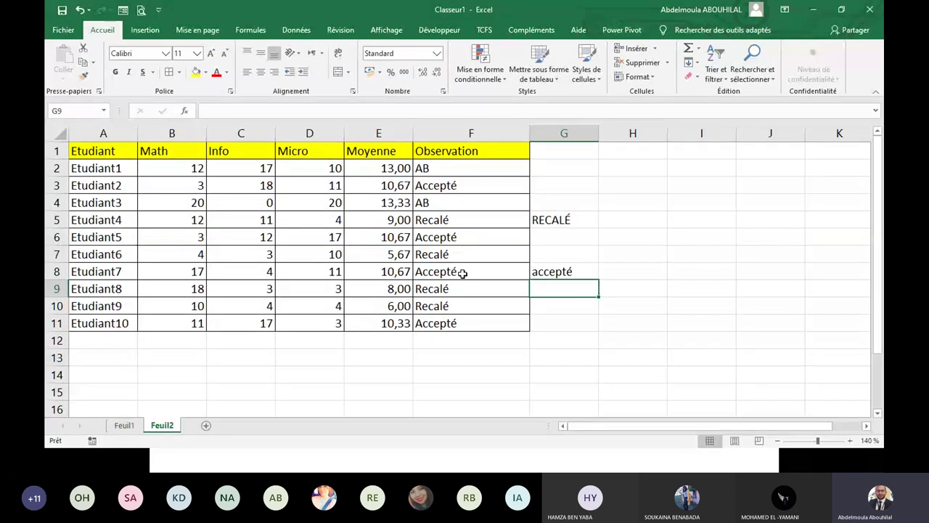
pyautogui.hotkey('alt', 'Tab')
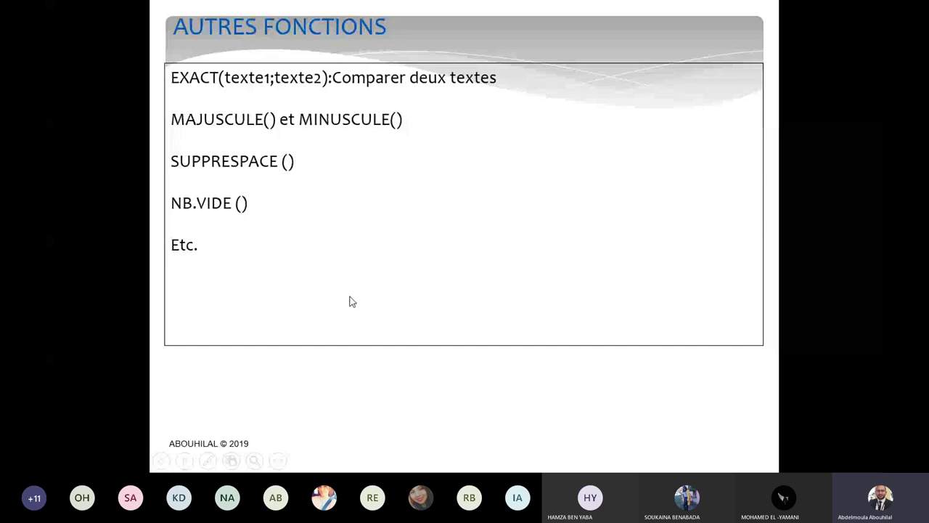
# Advance through the MAJUSCULE, MINUSCULE and CNUM() slides, then return to Excel.
pyautogui.click(377, 278)
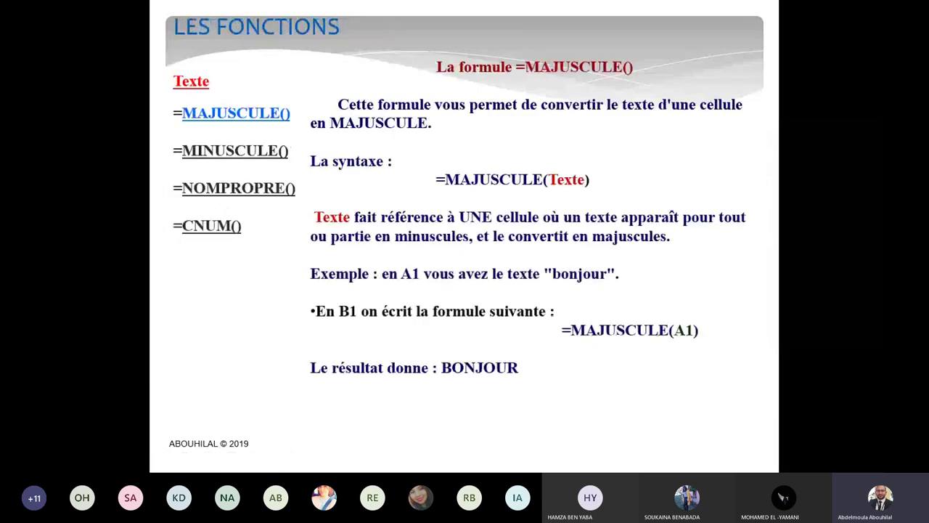
pyautogui.press('Right')
pyautogui.press('Right')
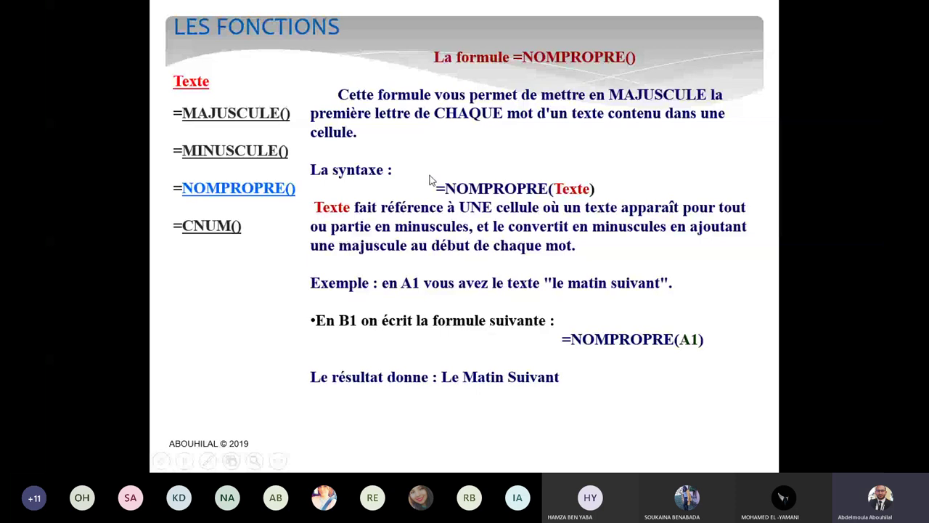
pyautogui.press('Right')
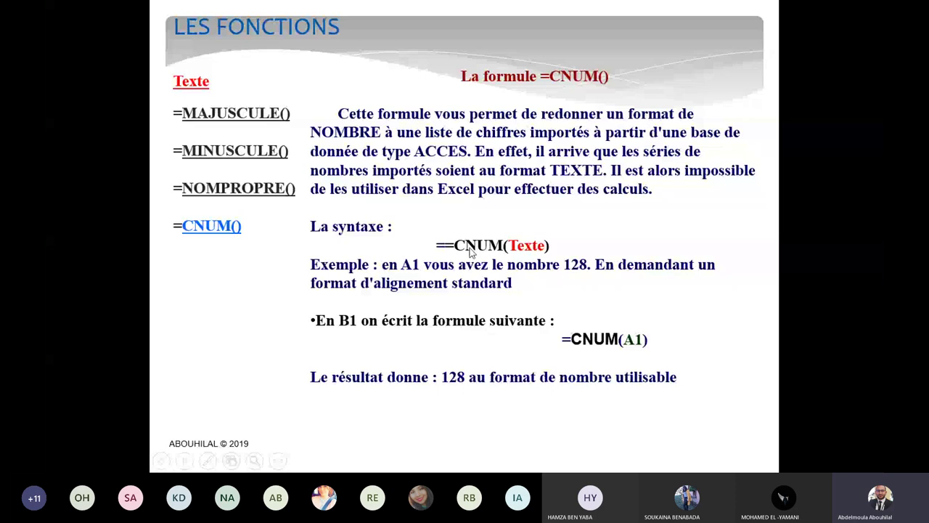
pyautogui.hotkey('alt', 'Tab')
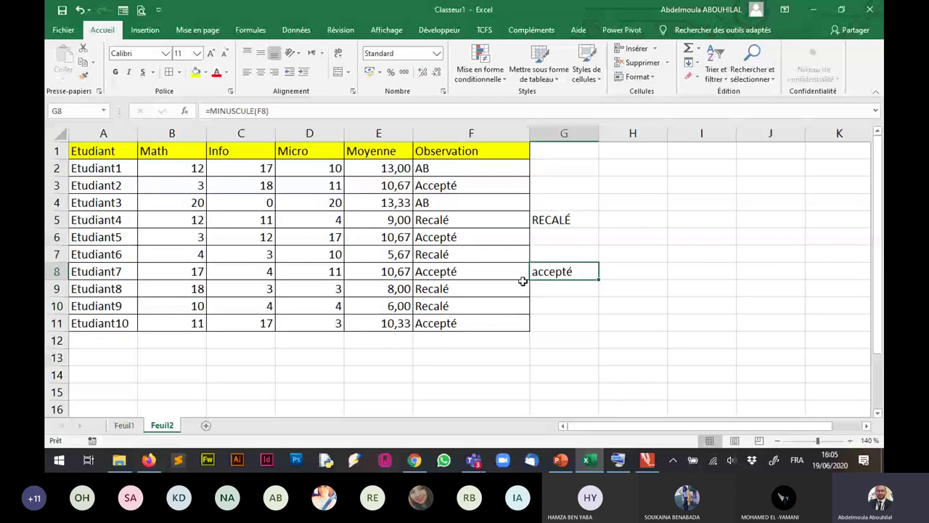
# Clear the uppercase and lowercase results from column G.
pyautogui.rightClick(564, 133)
pyautogui.press('Delete')
pyautogui.click(494, 220)
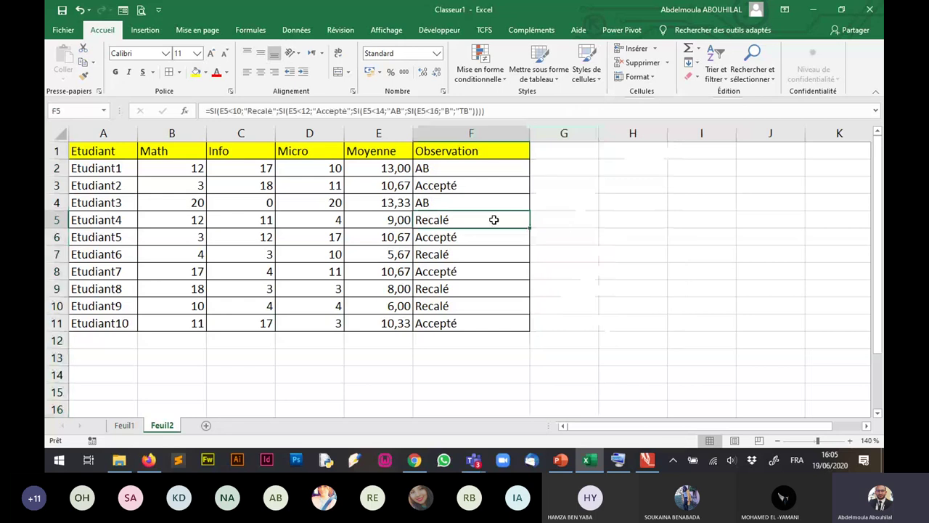
pyautogui.moveTo(574, 234); pyautogui.dragTo(598, 230)
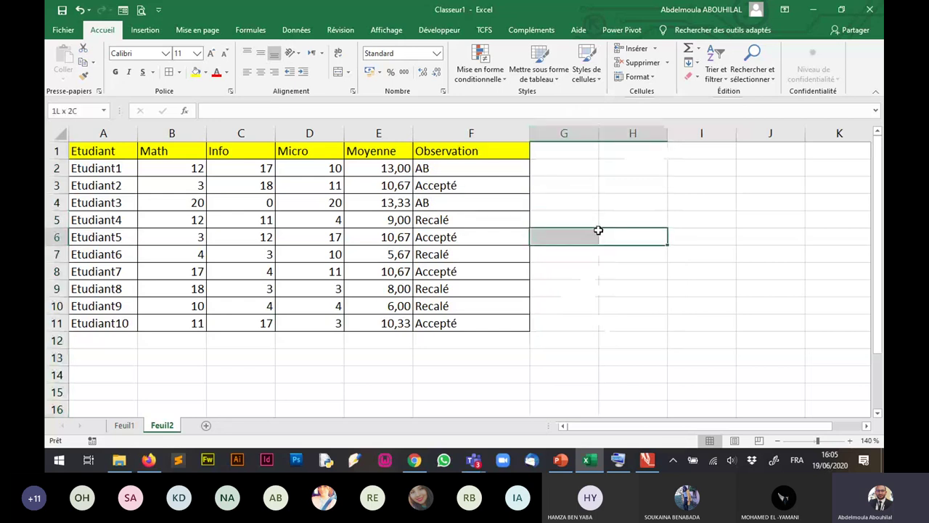
# Enter '15 in G5 so it is stored as text, then select column G.
pyautogui.click(586, 219)
pyautogui.write("'")
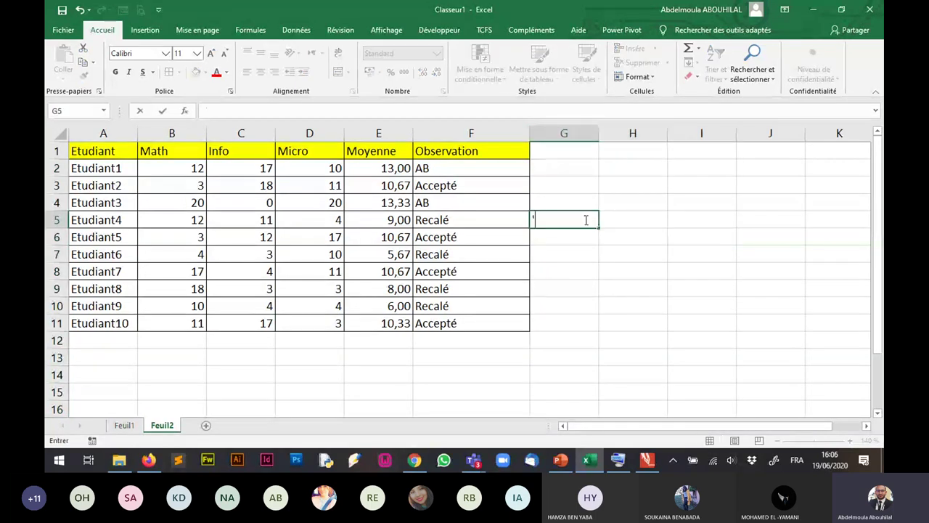
pyautogui.write('1')
pyautogui.write('5')
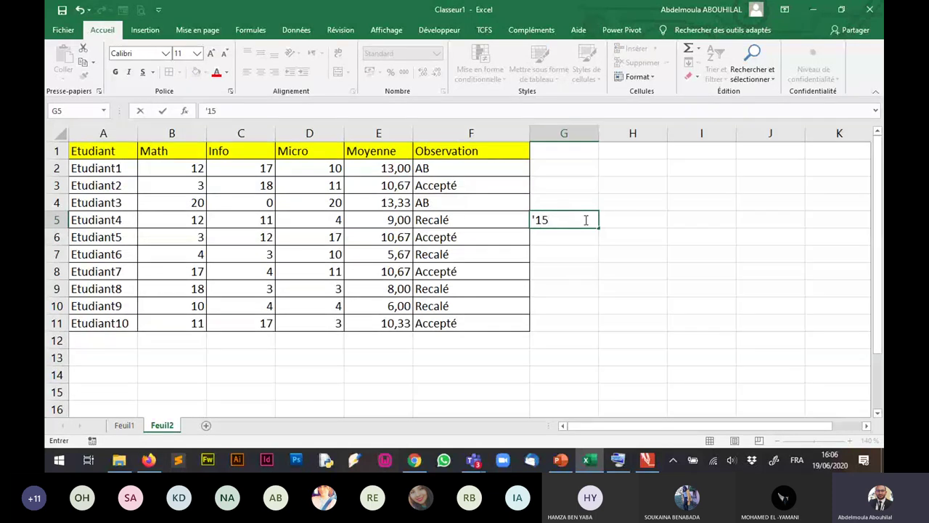
pyautogui.click(630, 186)
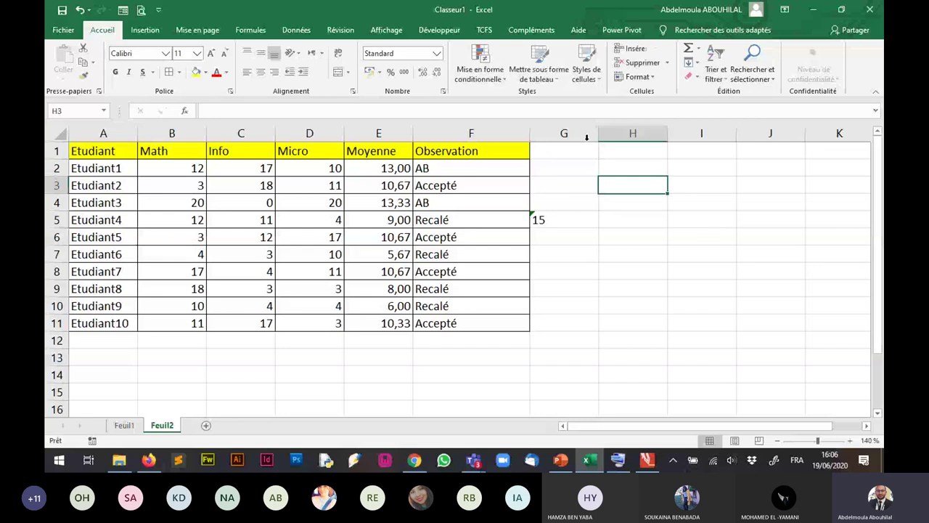
pyautogui.click(586, 136)
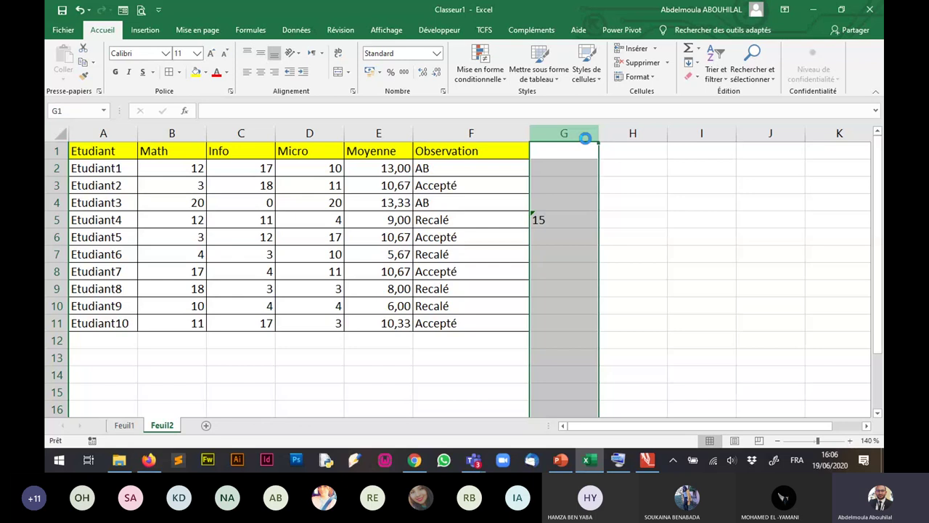
pyautogui.click(851, 440)
pyautogui.click(851, 440)
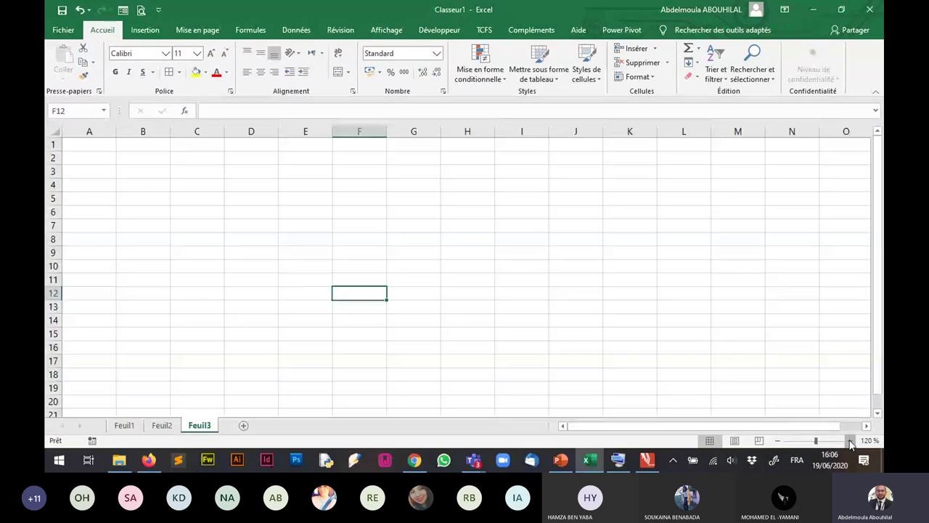
pyautogui.click(851, 441)
pyautogui.click(851, 441)
pyautogui.click(851, 441)
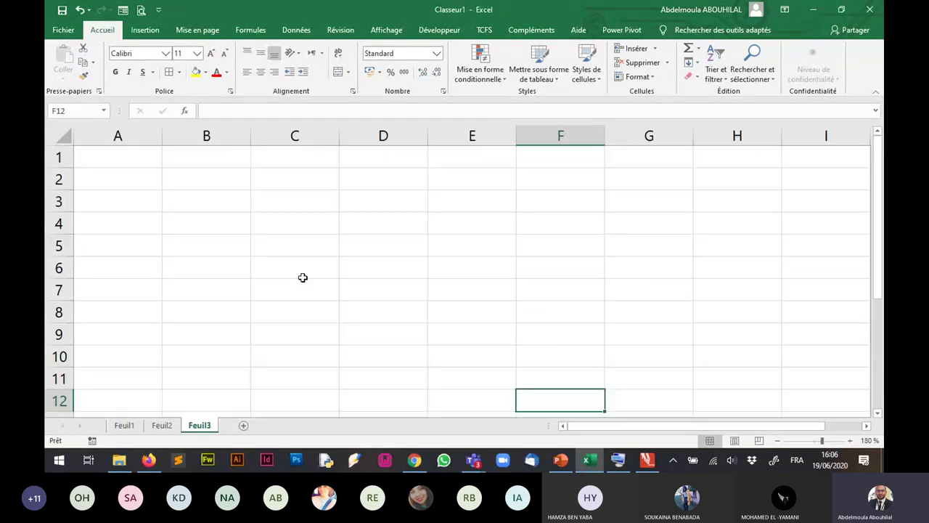
pyautogui.click(300, 273)
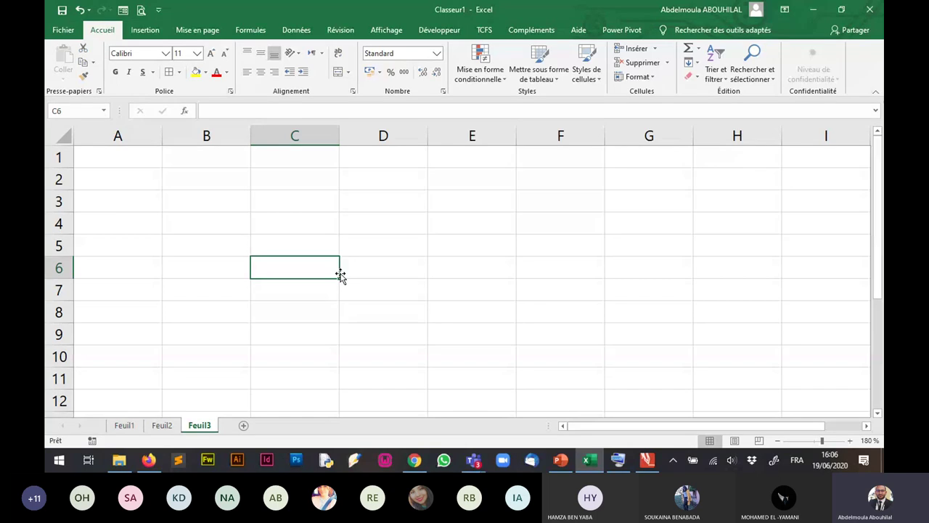
pyautogui.write("'15")
pyautogui.press('Return')
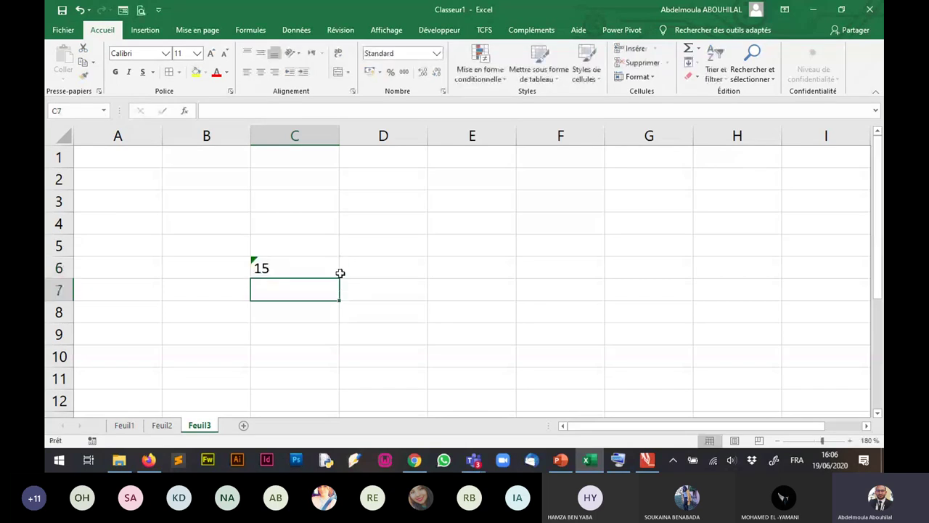
pyautogui.click(339, 267)
pyautogui.hotkey('alt', 'shift', 'F10')
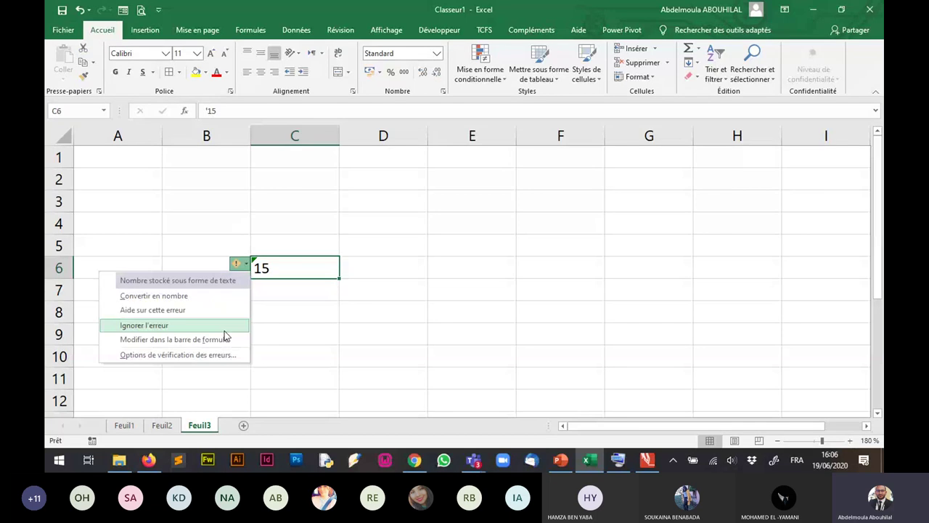
pyautogui.click(225, 327)
pyautogui.click(384, 267)
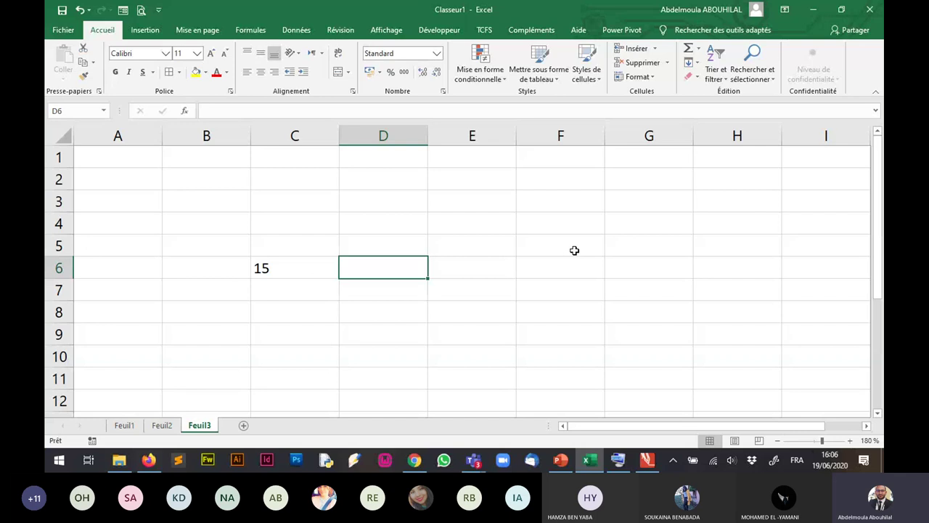
pyautogui.write('=CNUM(')
pyautogui.press('Left')
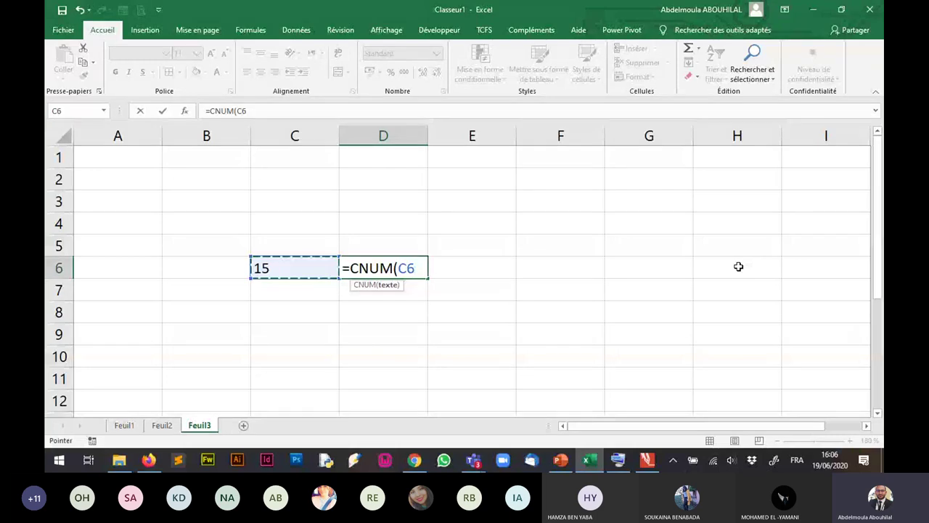
pyautogui.write(')')
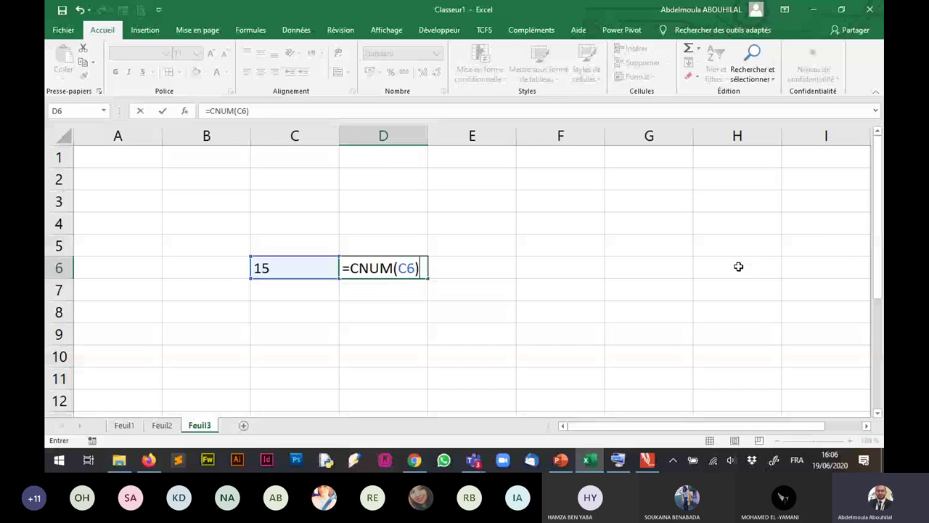
pyautogui.press('Return')
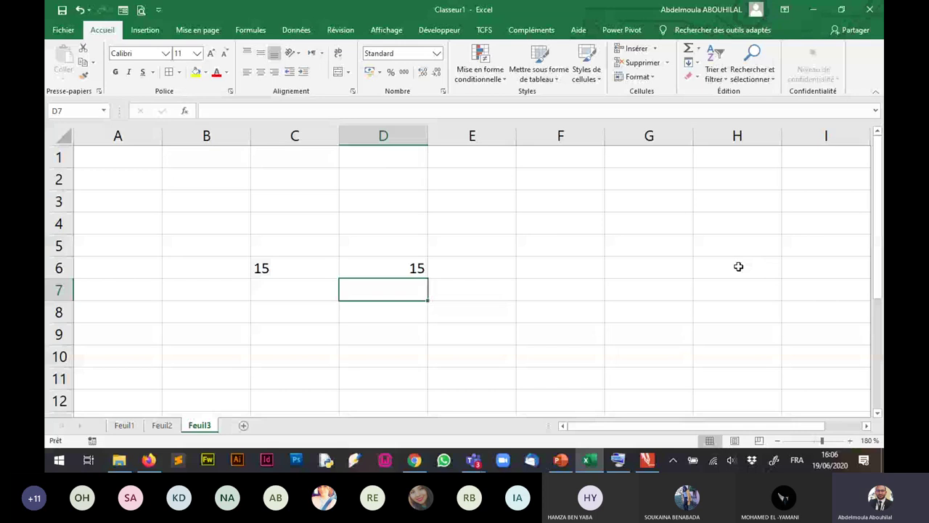
pyautogui.click(333, 312)
pyautogui.write('=')
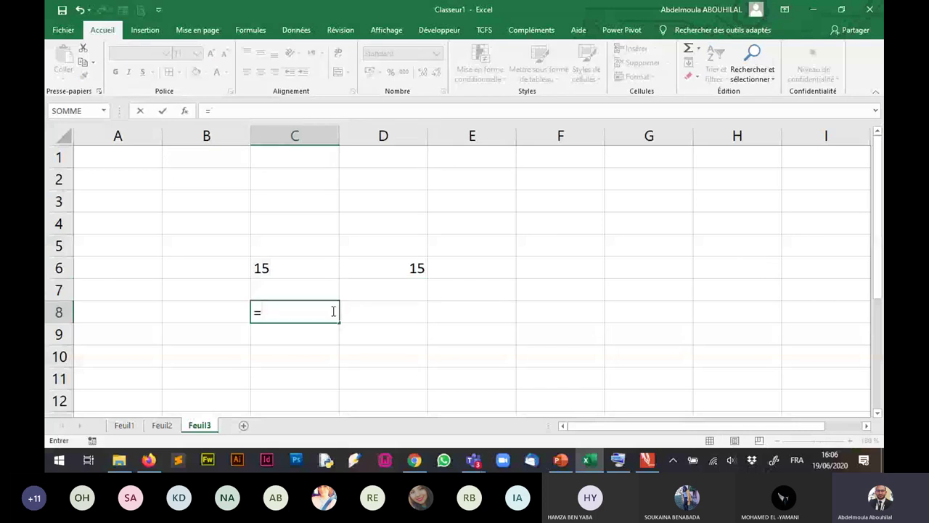
pyautogui.click(300, 271)
pyautogui.write('*2')
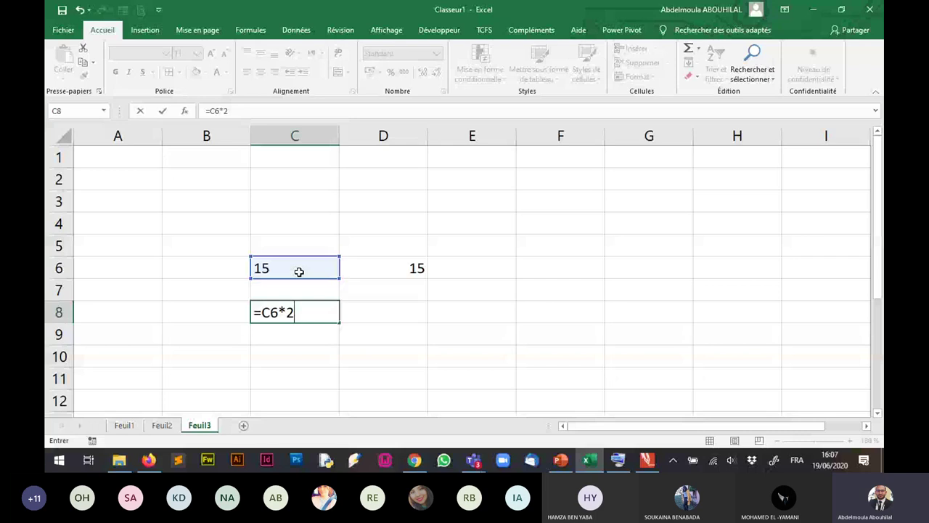
pyautogui.click(403, 253)
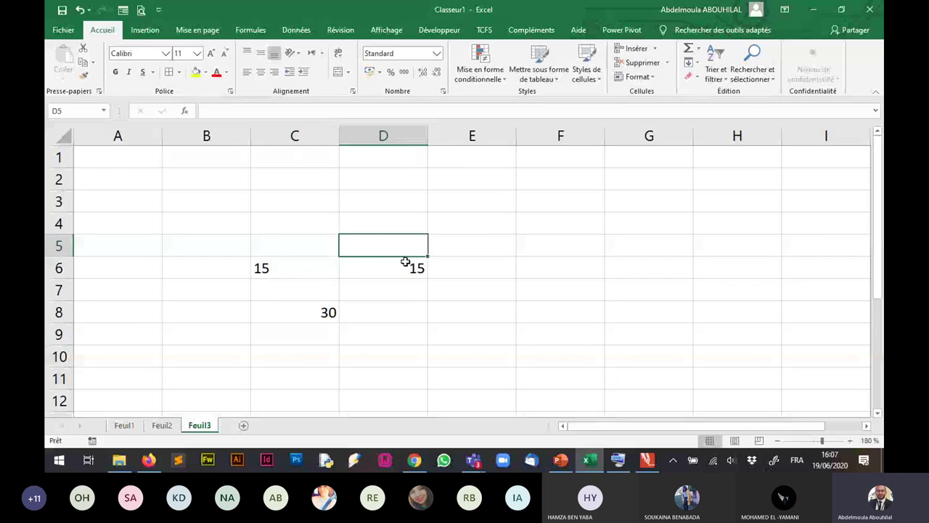
pyautogui.click(397, 316)
pyautogui.write('=')
pyautogui.click(408, 268)
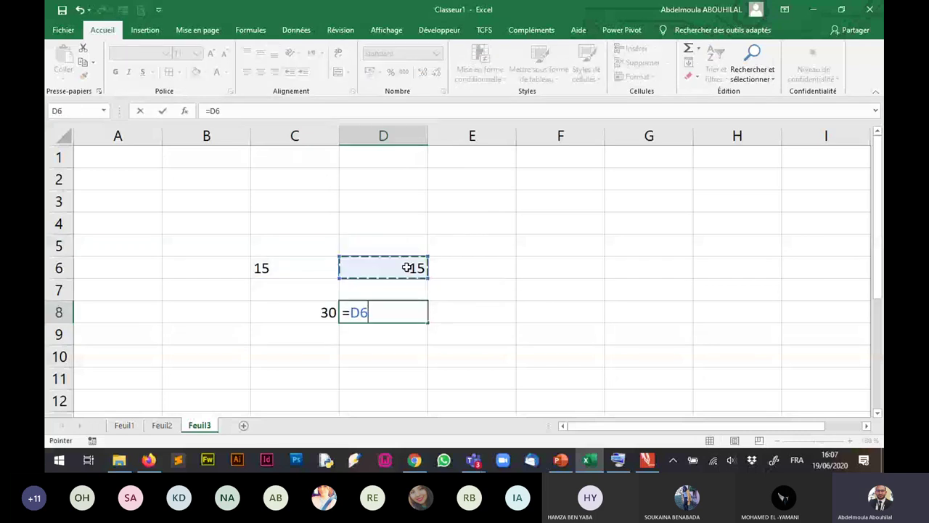
pyautogui.press('Return')
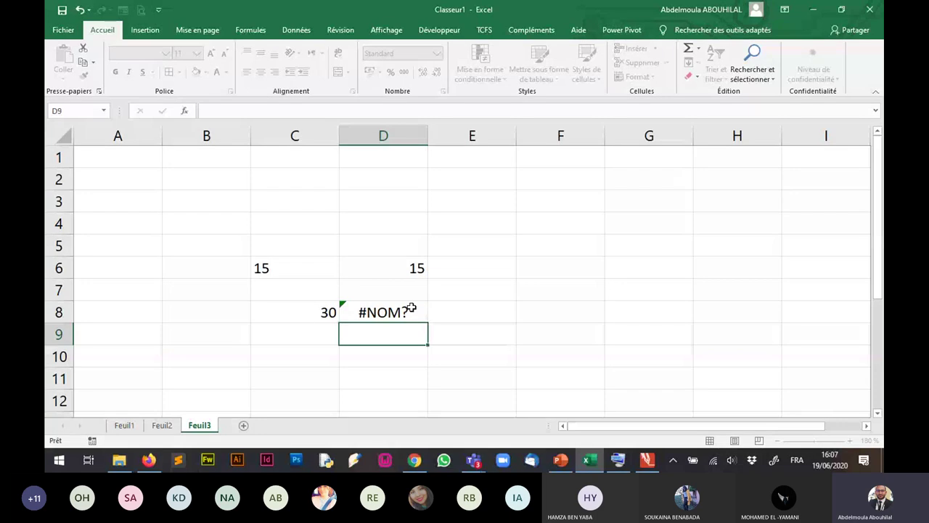
pyautogui.doubleClick(411, 310)
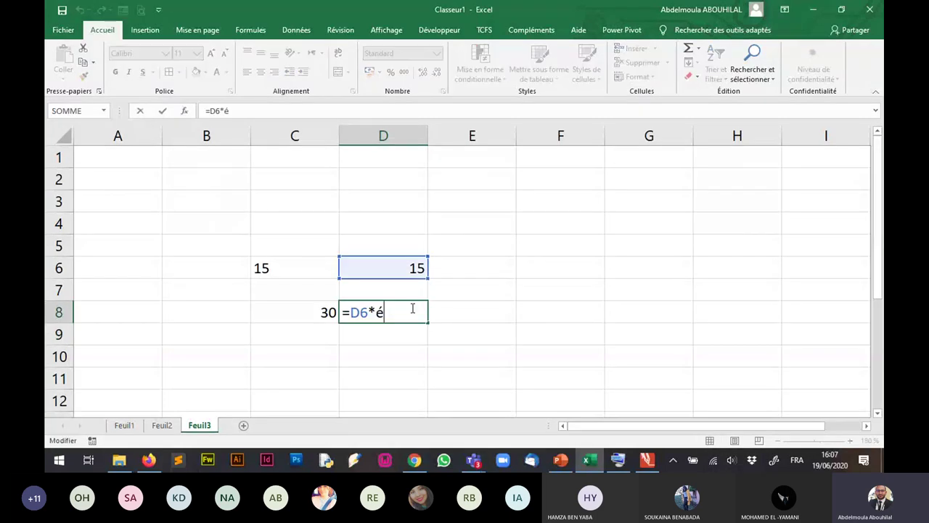
pyautogui.press('BackSpace')
pyautogui.write('2')
pyautogui.press('Return')
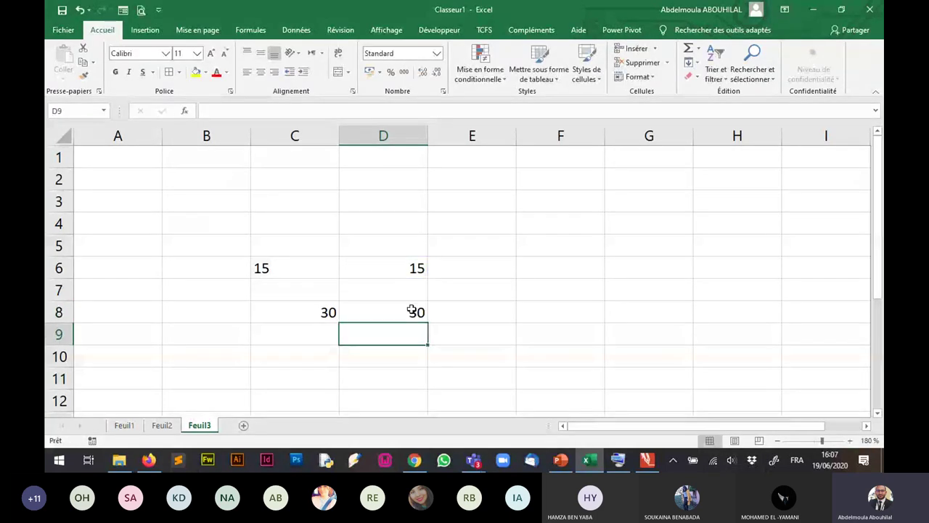
pyautogui.moveTo(295, 136); pyautogui.dragTo(383, 136)
pyautogui.rightClick(392, 136)
pyautogui.click(441, 249)
pyautogui.click(472, 223)
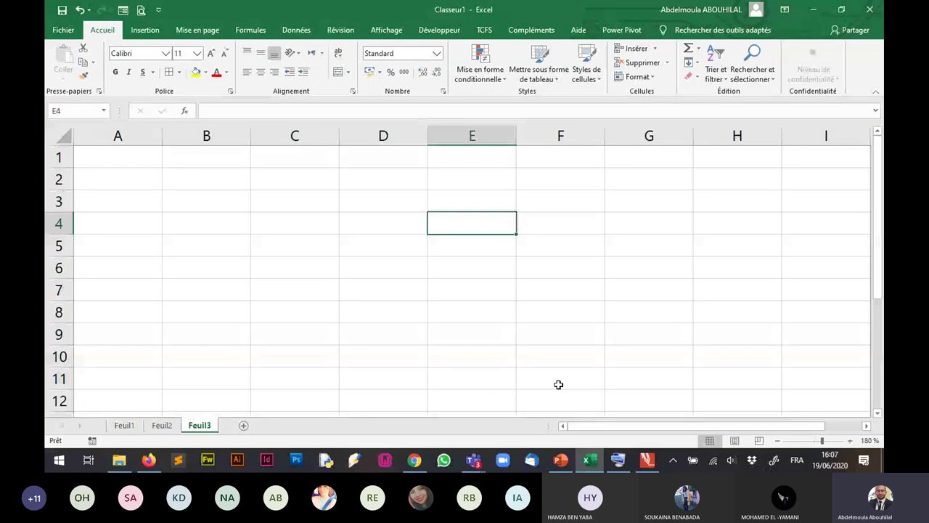
# Minimize Excel and show PowerPoint slide 88 on RECHERCHEV().
pyautogui.click(592, 461)
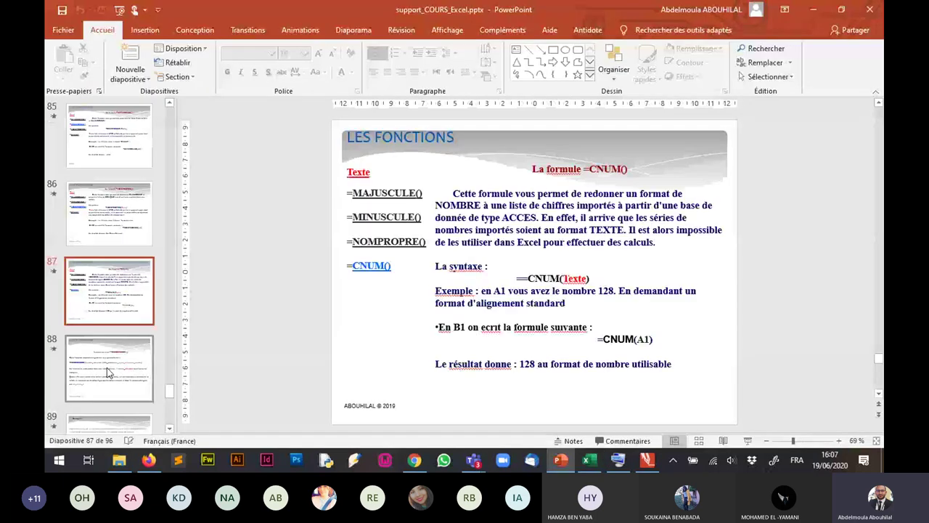
pyautogui.click(109, 368)
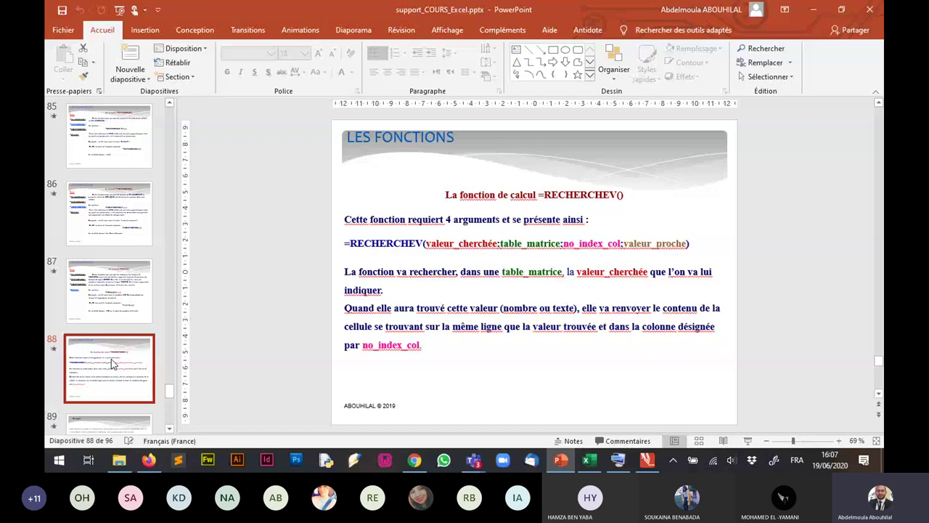
# Switch to the Teams meeting, open the meeting chat, then close it to widen the video grid.
pyautogui.moveTo(477, 463)
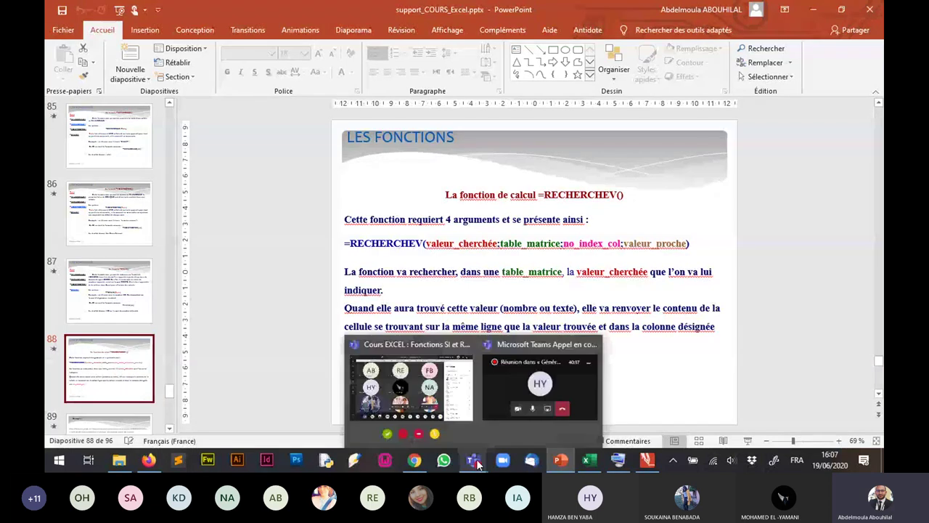
pyautogui.click(443, 383)
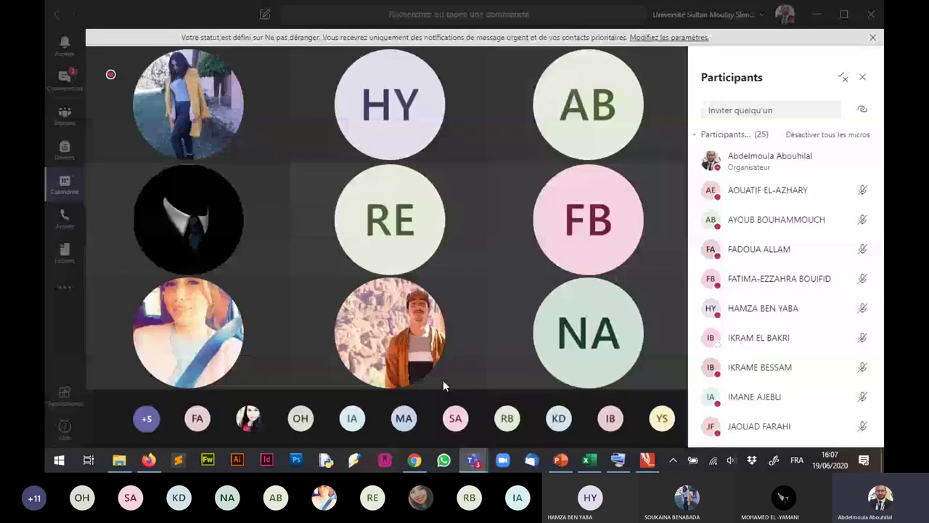
pyautogui.moveTo(597, 359)
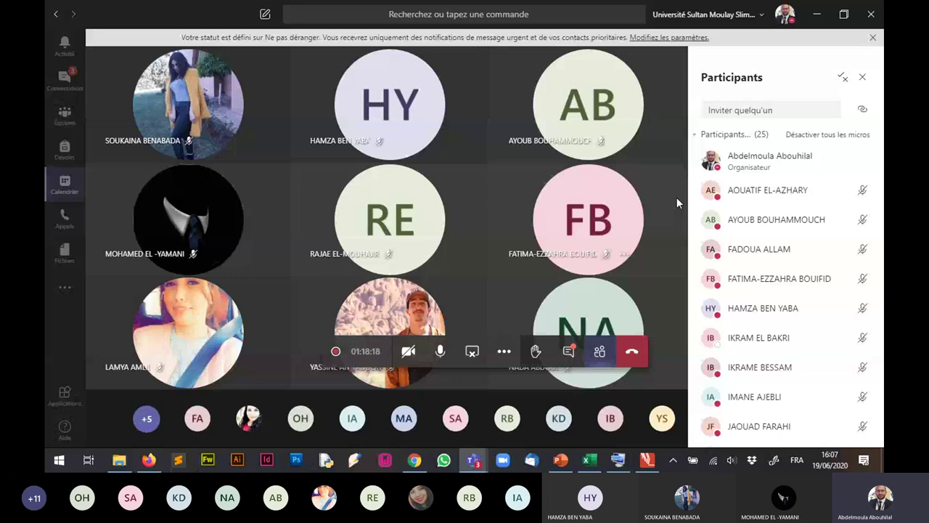
pyautogui.click(569, 352)
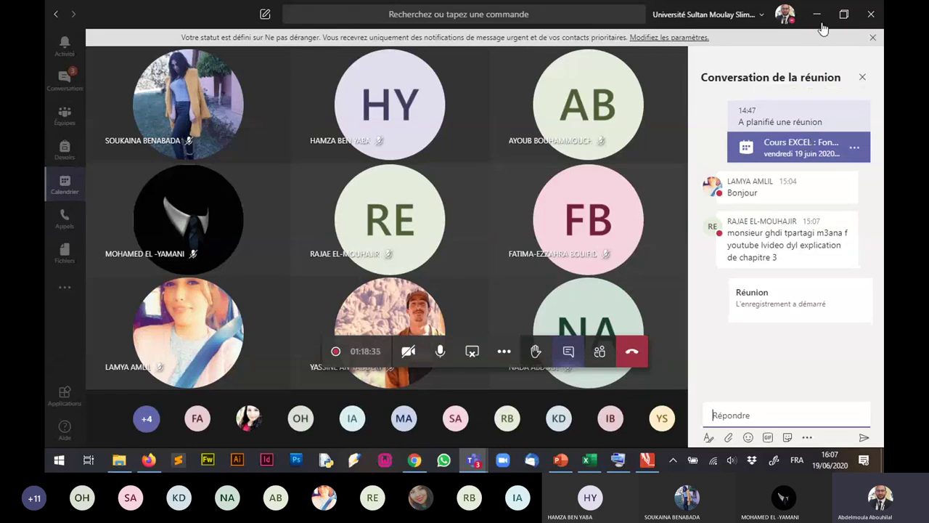
pyautogui.click(862, 78)
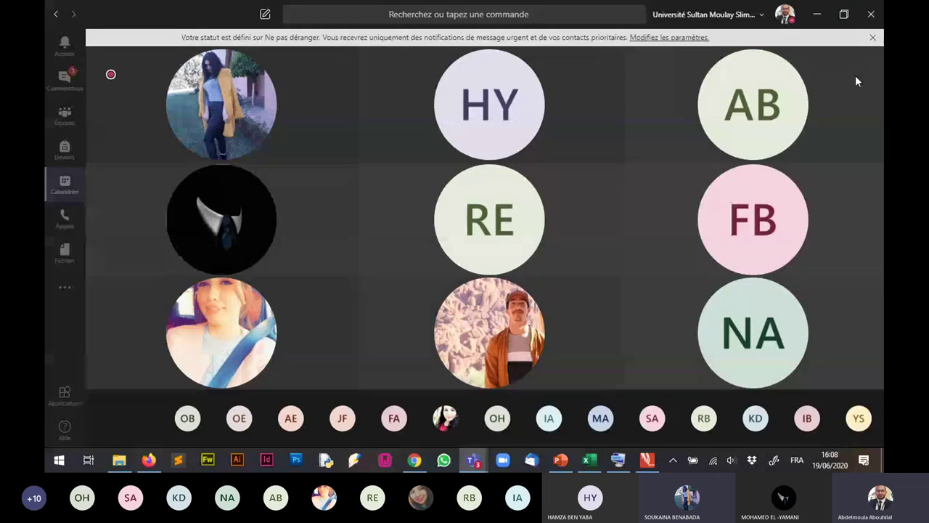
pyautogui.moveTo(864, 126)
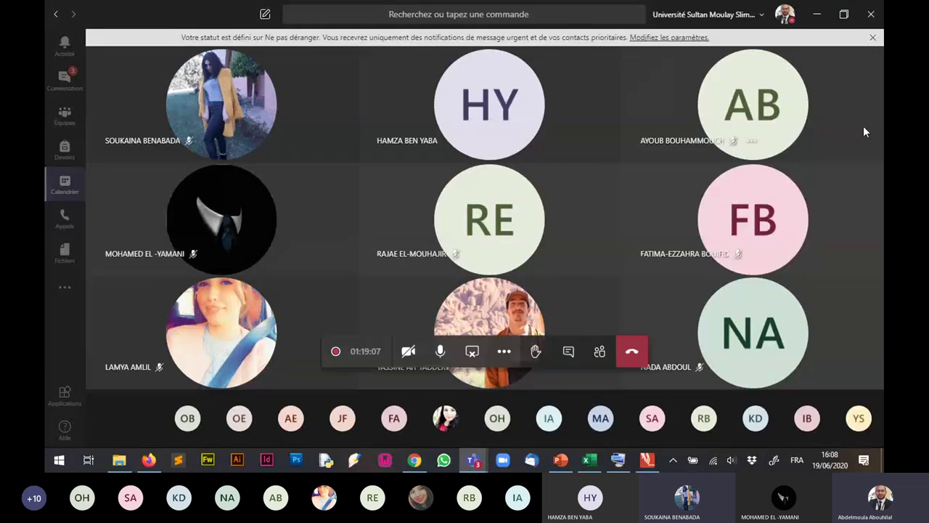
# Scroll through the meeting participants list, then close it.
pyautogui.click(600, 352)
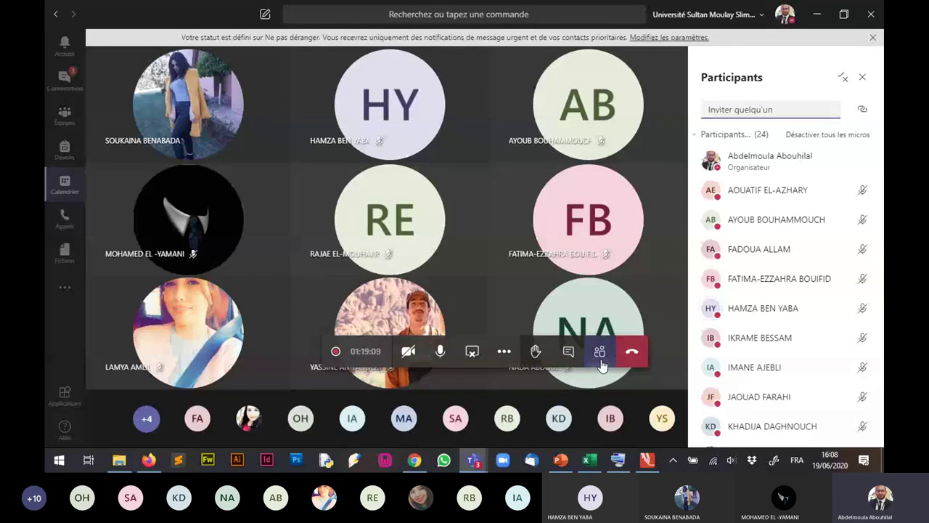
pyautogui.scroll(-3, 785, 290)
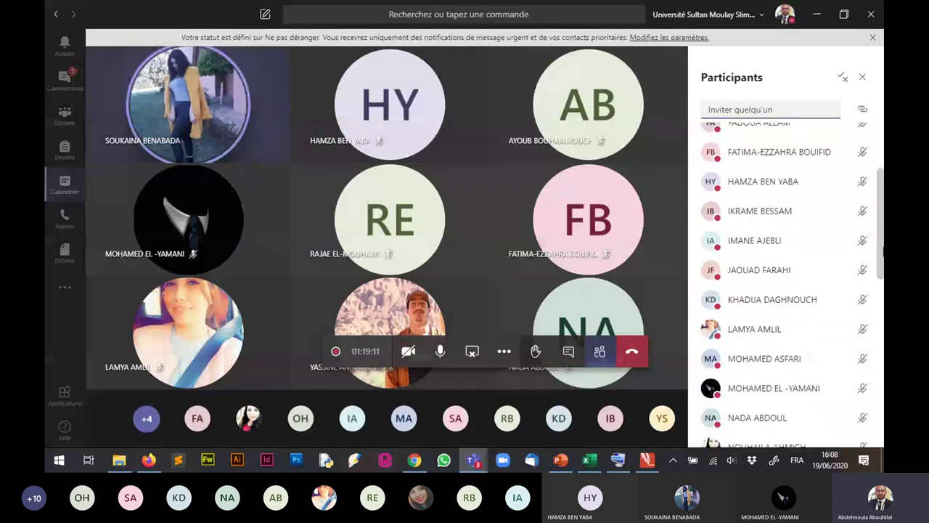
pyautogui.scroll(-5, 784, 283)
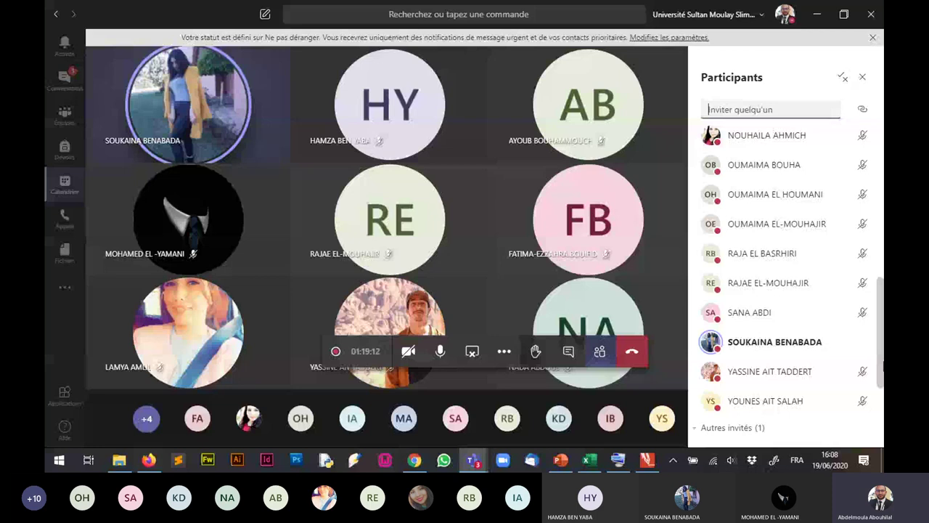
pyautogui.scroll(-3, 881, 365)
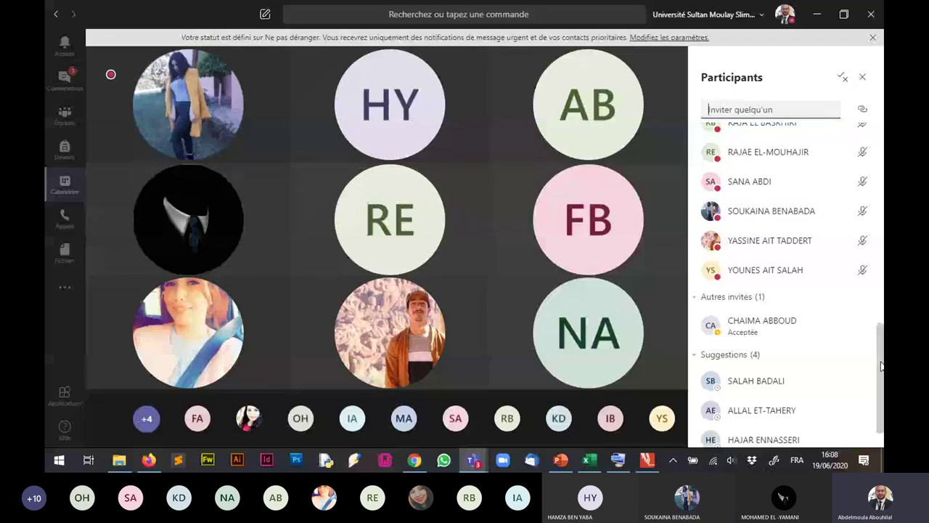
pyautogui.moveTo(882, 365); pyautogui.dragTo(862, 80)
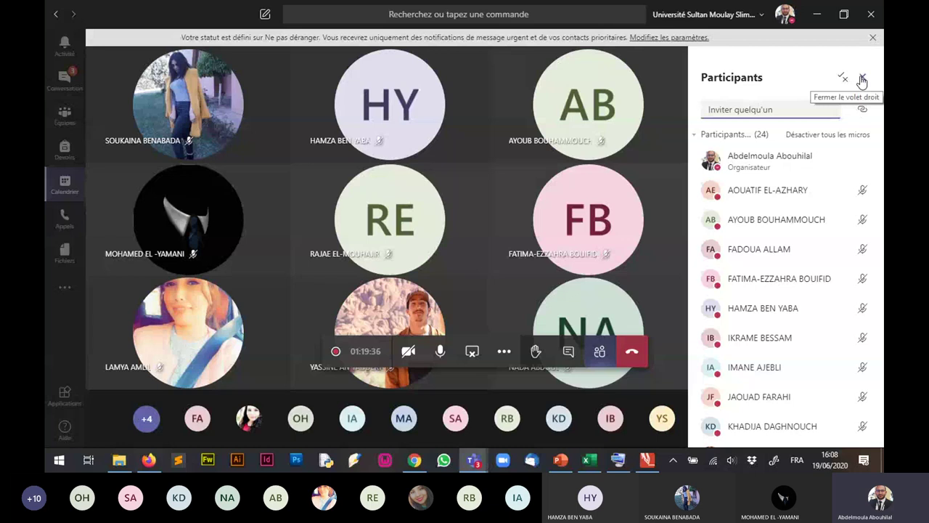
pyautogui.click(863, 80)
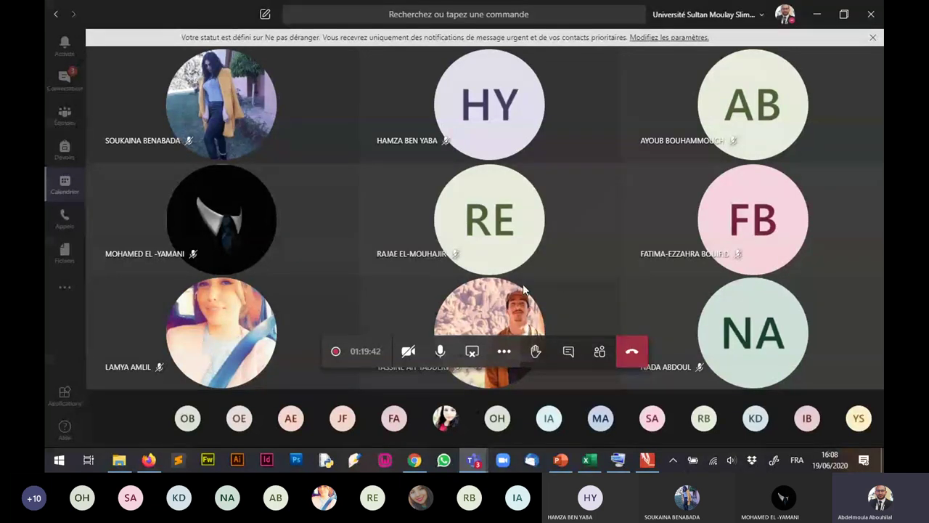
# Open and dismiss a participant's profile card, then minimize Teams.
pyautogui.click(483, 305)
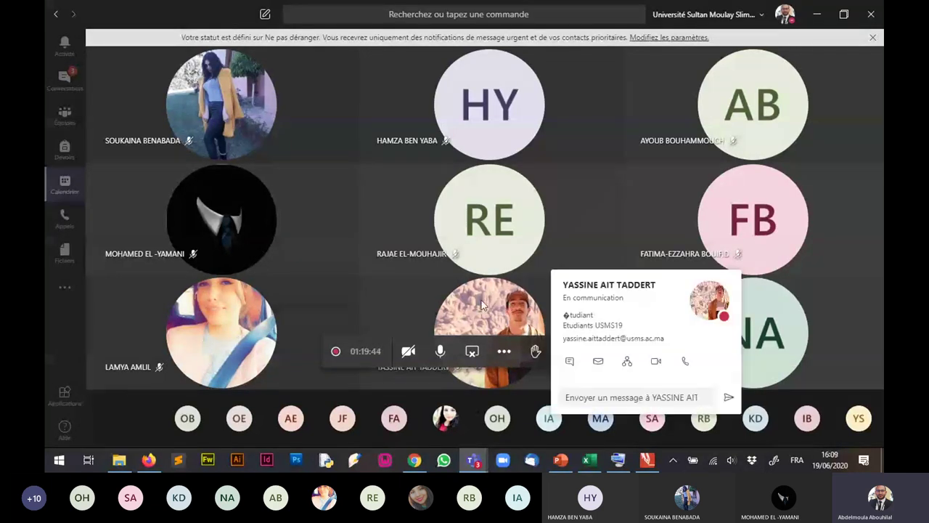
pyautogui.click(530, 289)
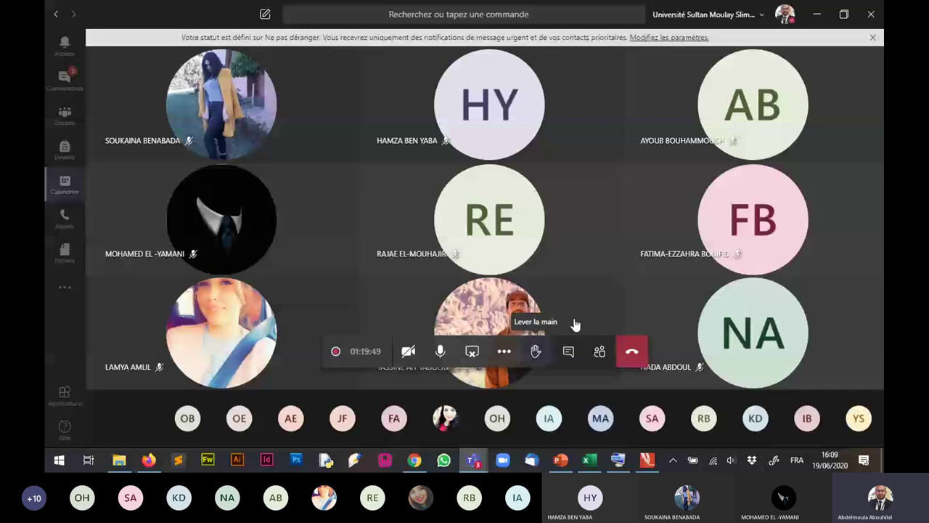
pyautogui.click(817, 14)
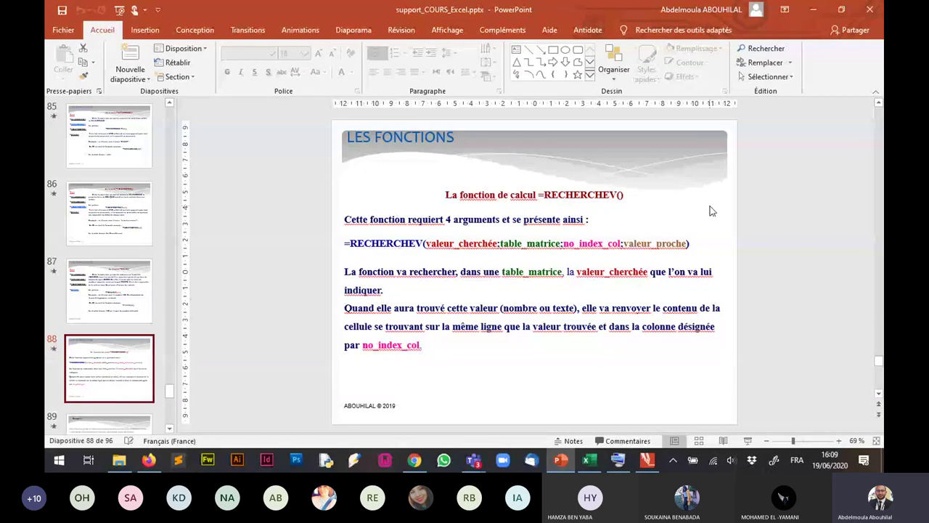
# Present the RECHERCHEV slide full screen, then advance to the Exemple grades slide.
pyautogui.hotkey('shift', 'F5')
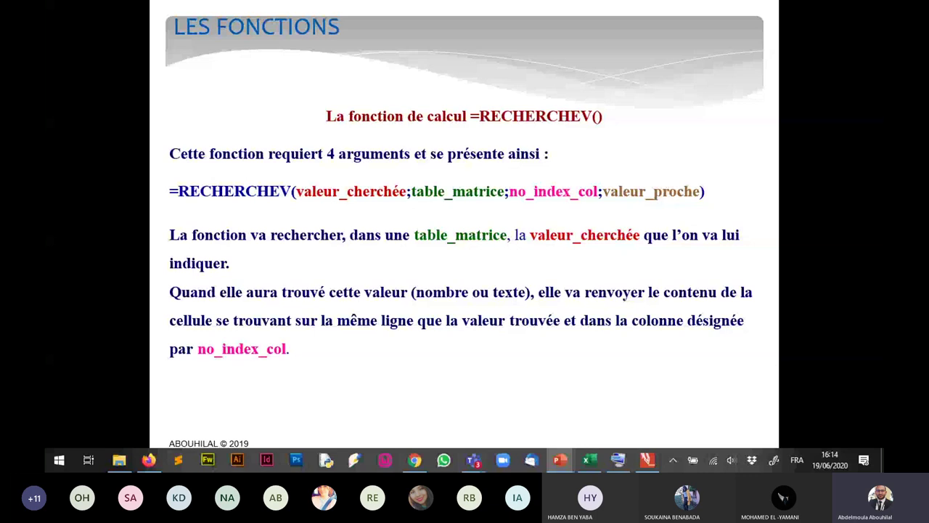
pyautogui.press('Right')
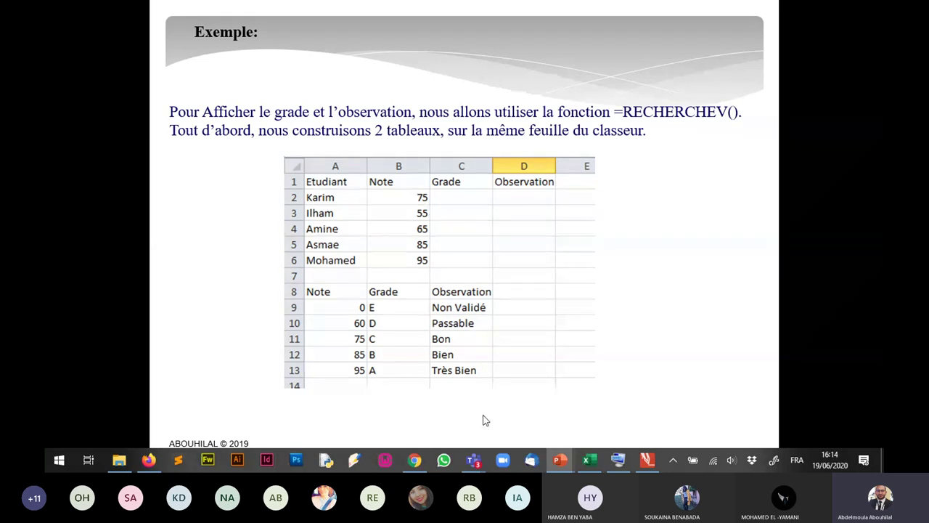
# Switch from PowerPoint to the Excel workbook Classeur1, open on sheet Feuil3.
pyautogui.moveTo(560, 459)
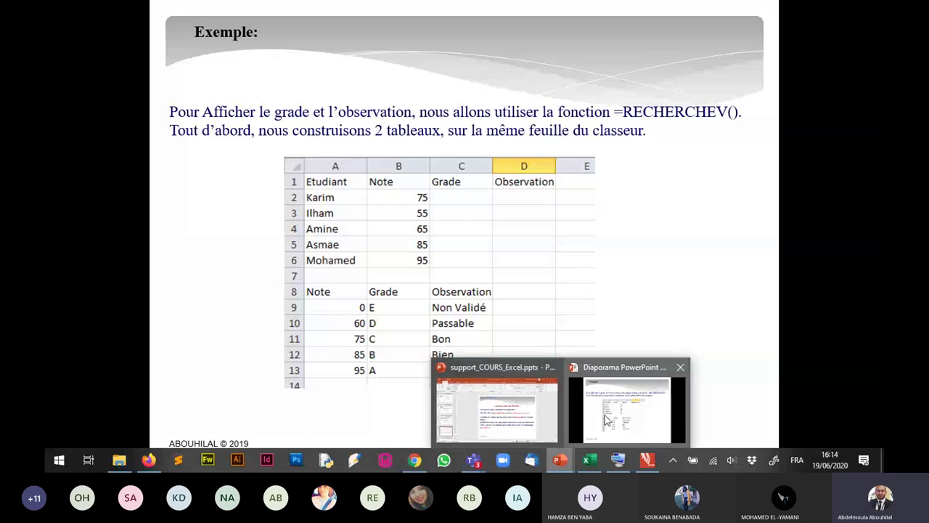
pyautogui.click(589, 460)
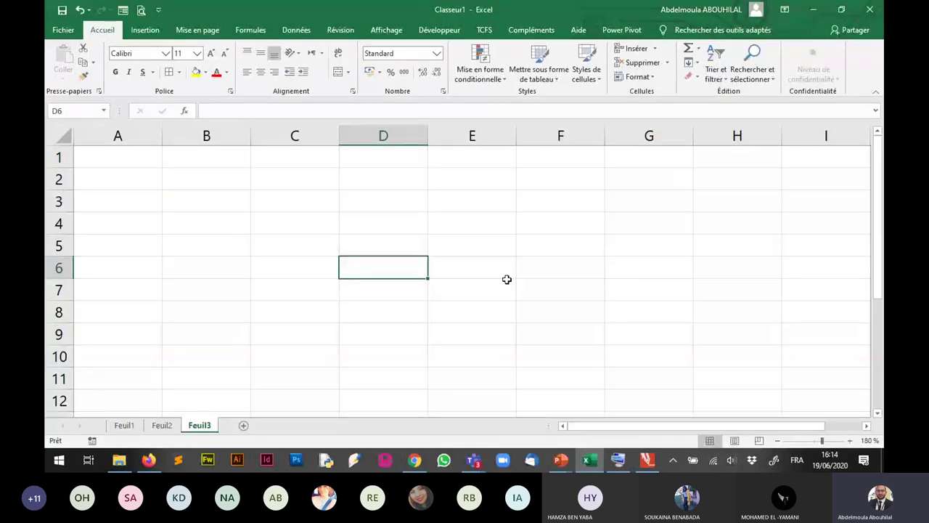
# Enter the headings N° APGEE, NOM and N_VA in A1:C1.
pyautogui.click(127, 157)
pyautogui.write('N°')
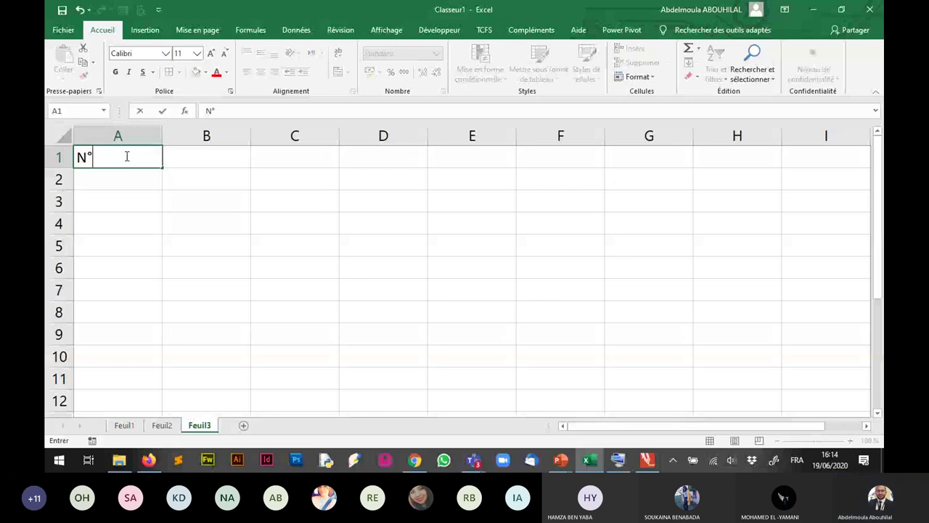
pyautogui.write(' APGEE')
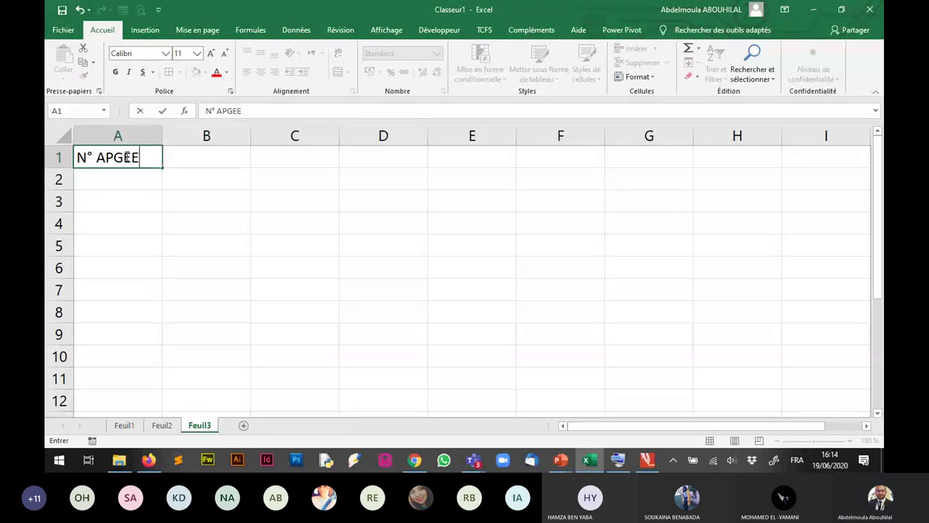
pyautogui.press('Tab')
pyautogui.press('pagedown')
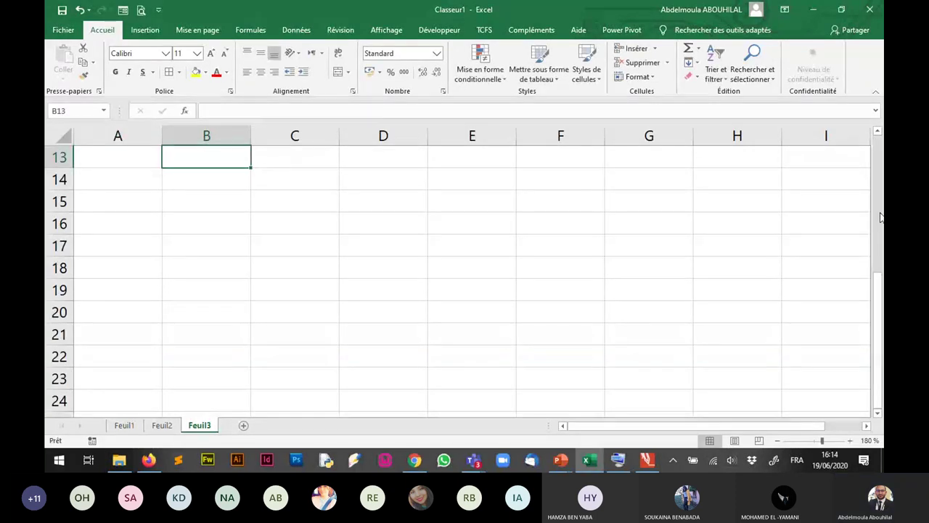
pyautogui.click(881, 216)
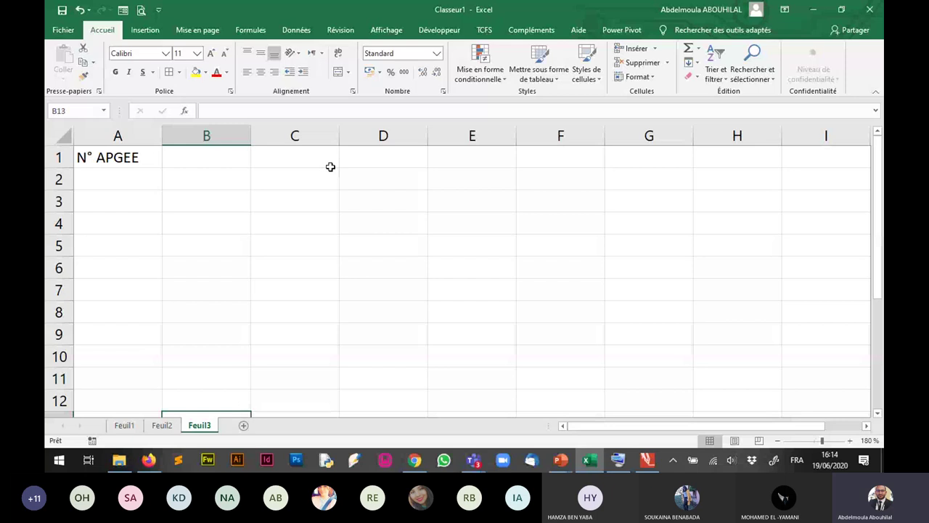
pyautogui.click(203, 195)
pyautogui.click(201, 167)
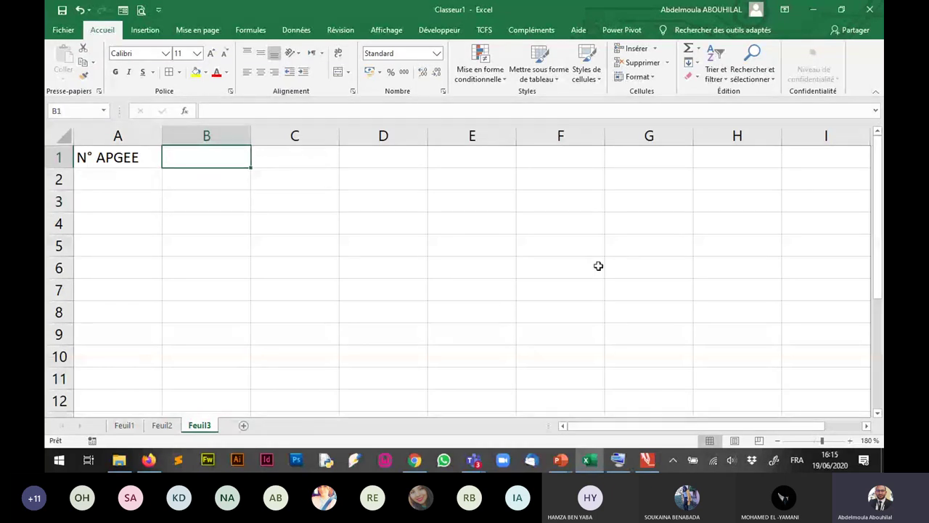
pyautogui.write('NOM')
pyautogui.press('Tab')
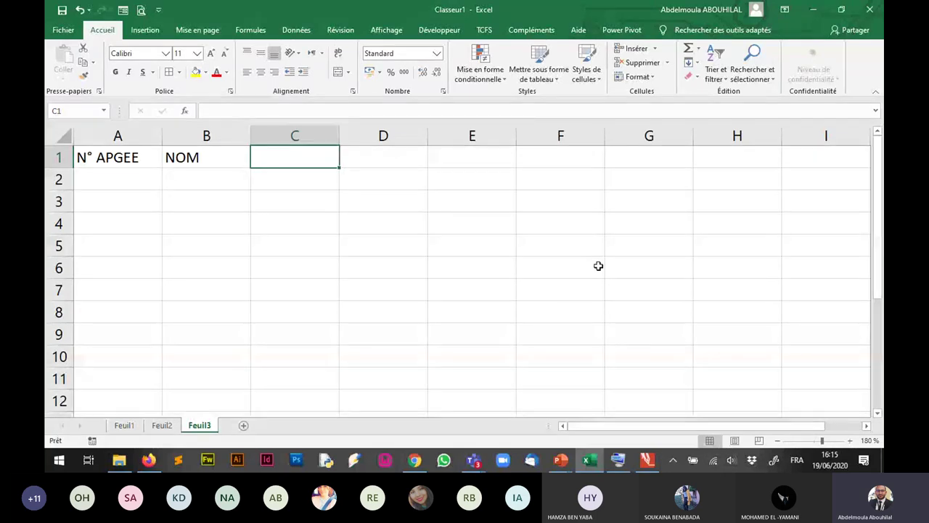
pyautogui.write('VA')
pyautogui.press('Return')
pyautogui.click(268, 156)
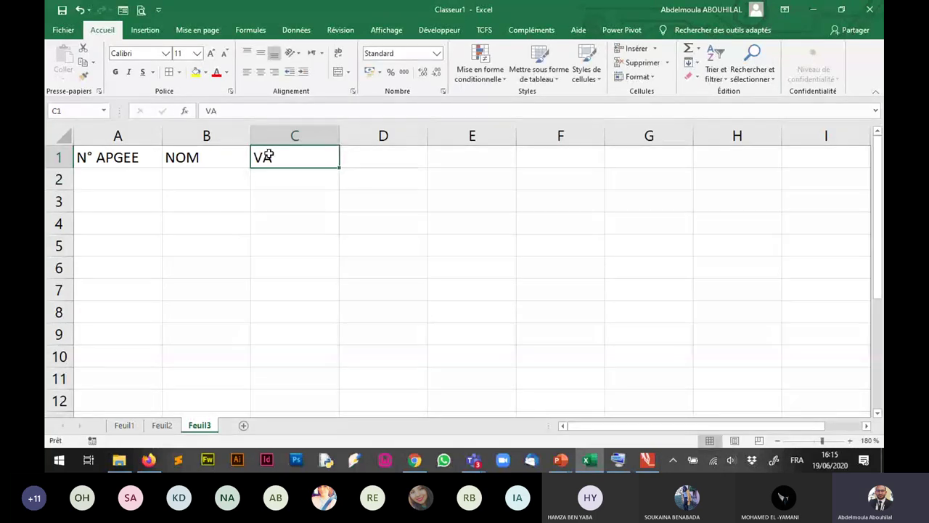
pyautogui.doubleClick(268, 157)
pyautogui.write('N')
pyautogui.write('_')
pyautogui.press('Return')
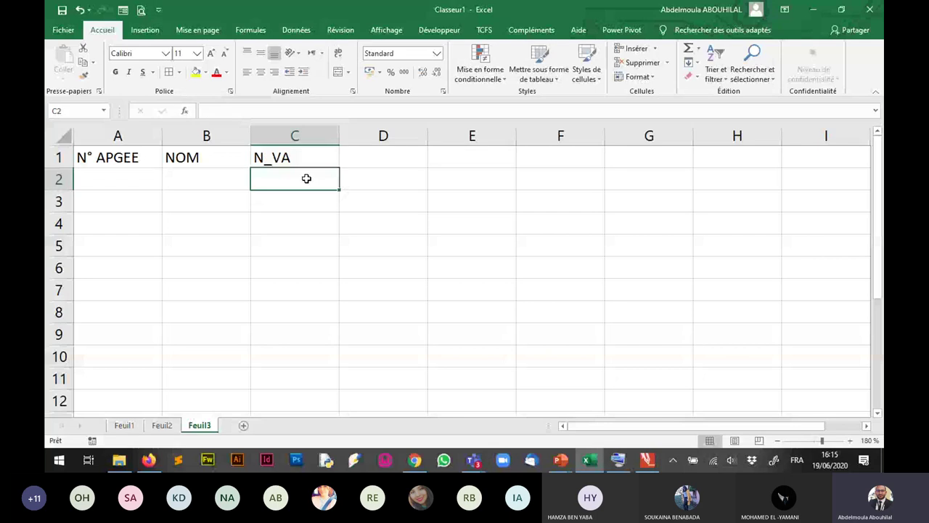
# Enter 1609292 in A2 and 1609293 in A3 as the start of the APGEE series.
pyautogui.click(116, 183)
pyautogui.write('1609292')
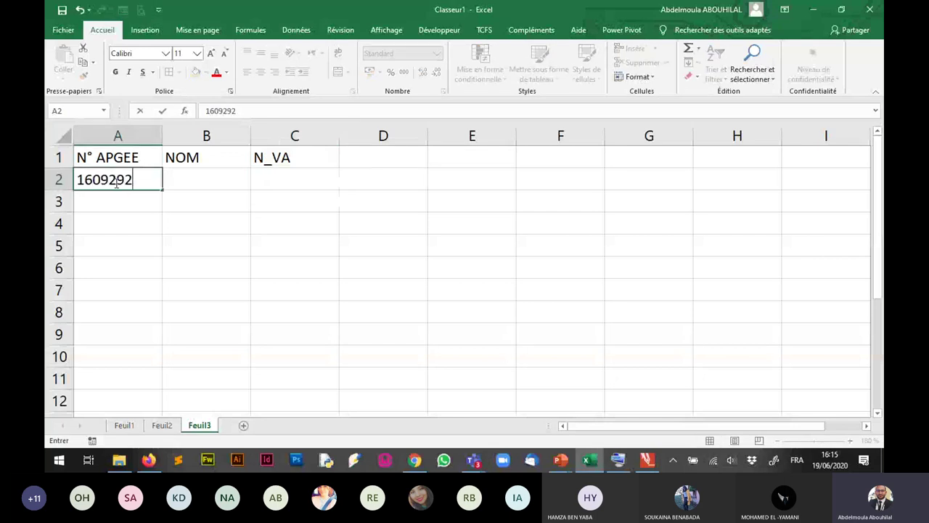
pyautogui.press('Return')
pyautogui.click(116, 182)
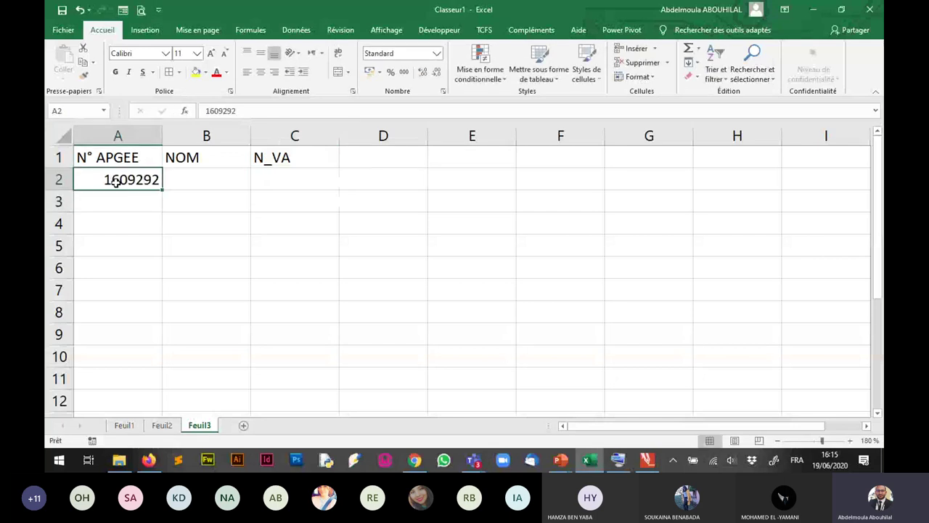
pyautogui.moveTo(162, 192); pyautogui.dragTo(164, 254)
pyautogui.click(154, 224)
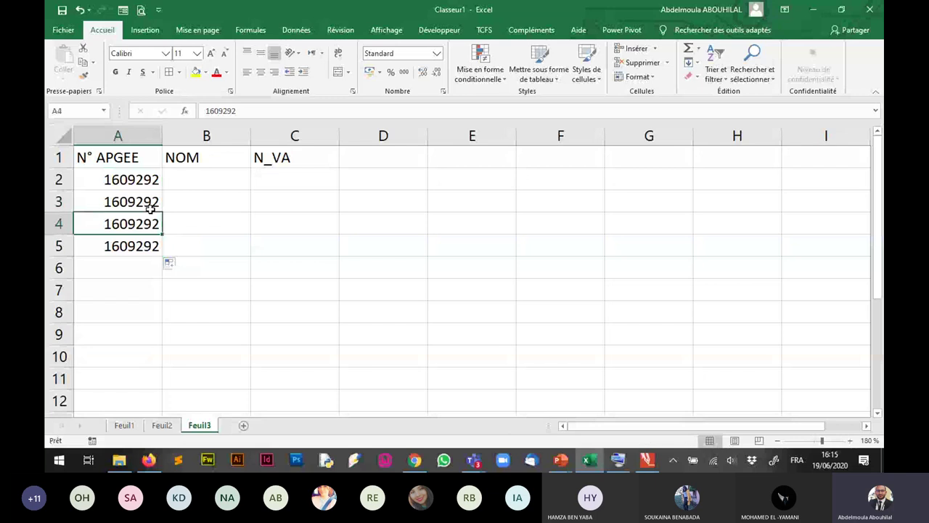
pyautogui.doubleClick(151, 203)
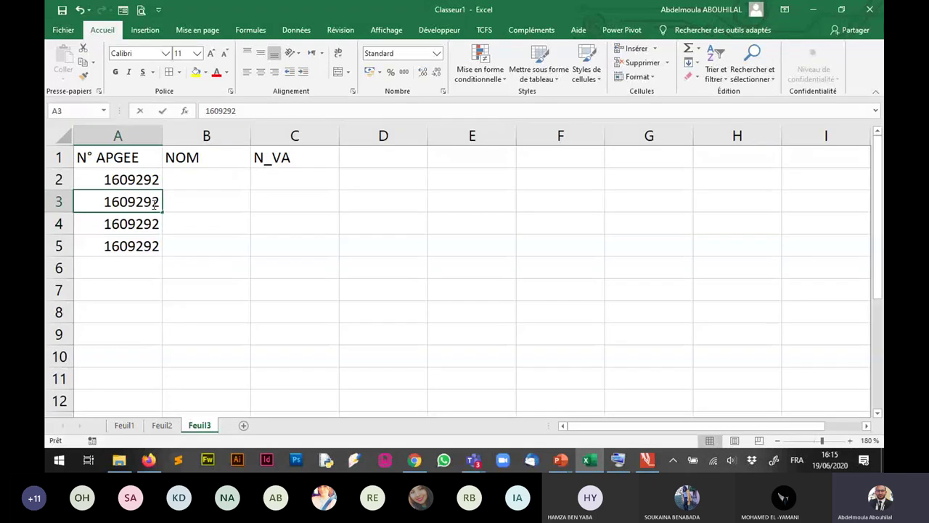
pyautogui.press('Delete')
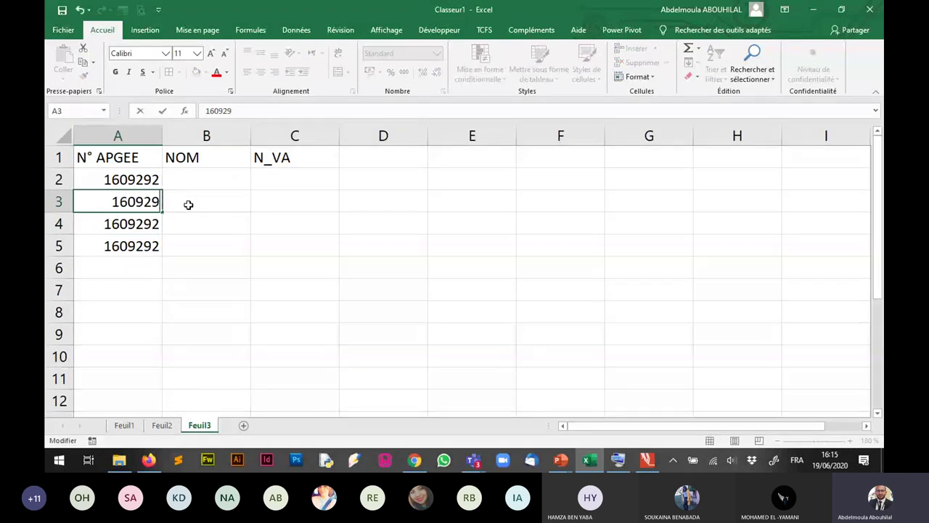
pyautogui.write('3')
pyautogui.press('Return')
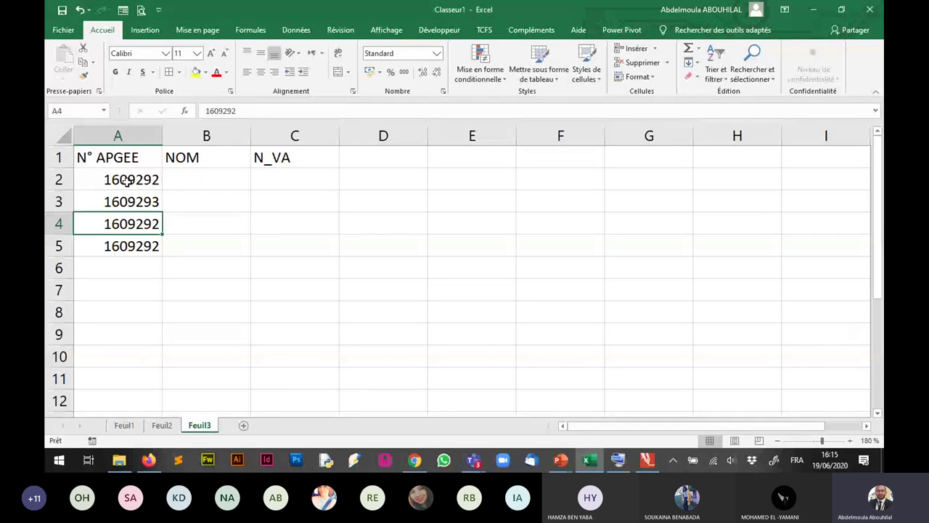
pyautogui.moveTo(127, 181)
pyautogui.mouseDown()
pyautogui.moveTo(159, 209)
pyautogui.moveTo(159, 291)
pyautogui.mouseUp()
# Fill the names NOM1 onward down column B.
pyautogui.click(238, 184)
pyautogui.write('N')
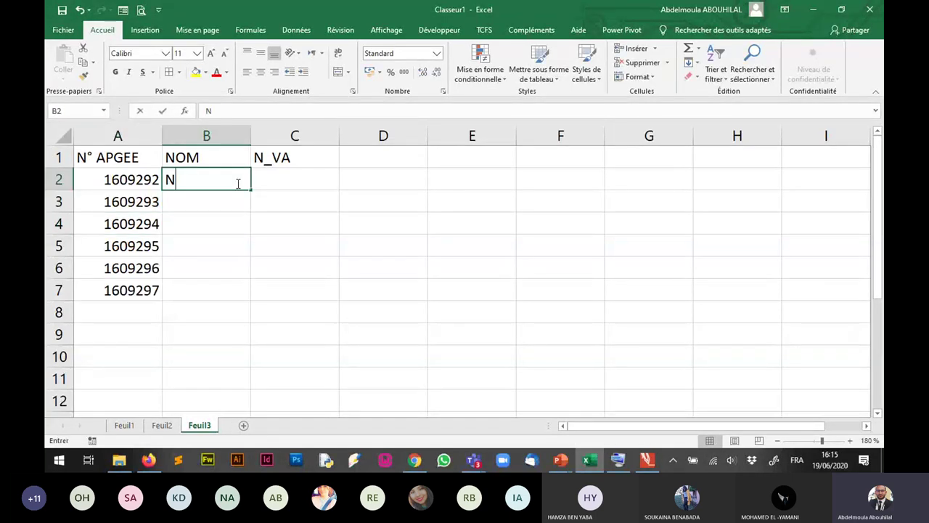
pyautogui.write('OM1')
pyautogui.press('Return')
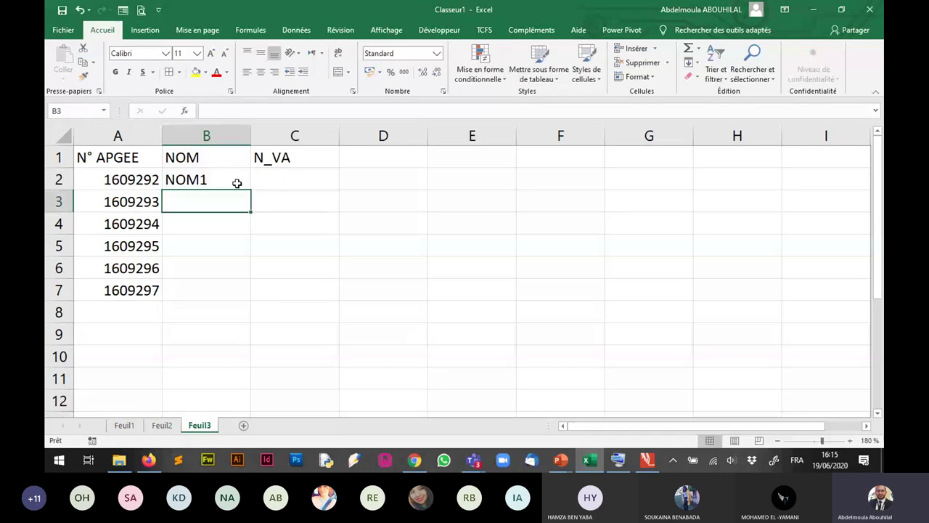
pyautogui.click(238, 183)
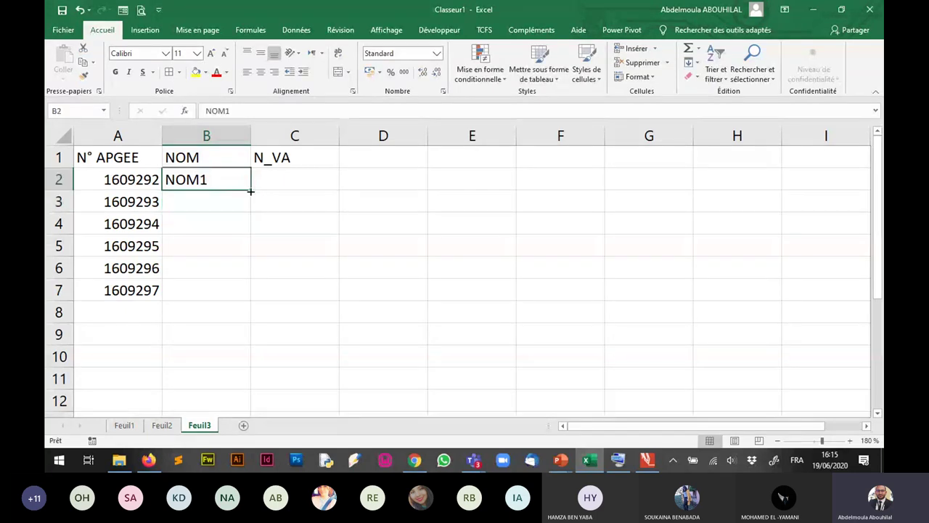
pyautogui.moveTo(251, 192); pyautogui.dragTo(248, 301)
# Type the N_VA grades 10, 13, 7 and 2 down column C.
pyautogui.click(307, 185)
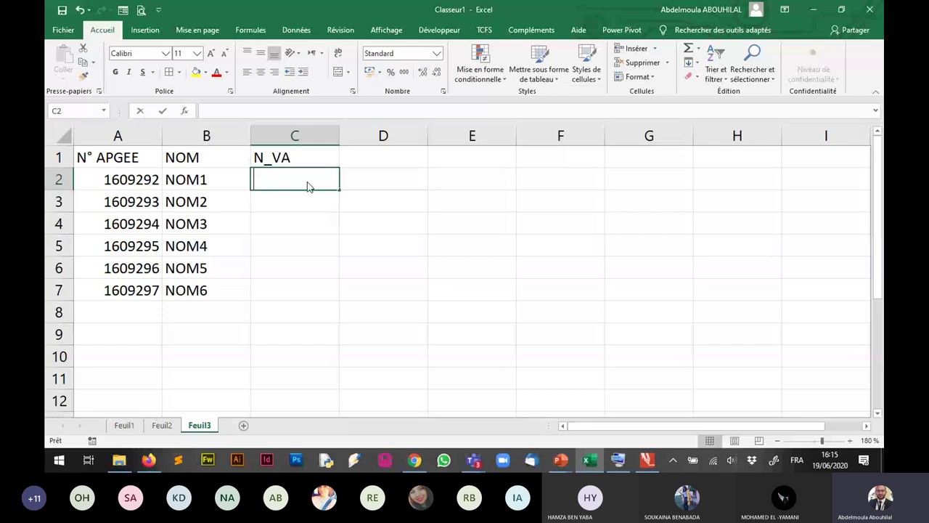
pyautogui.write('10')
pyautogui.press('Return')
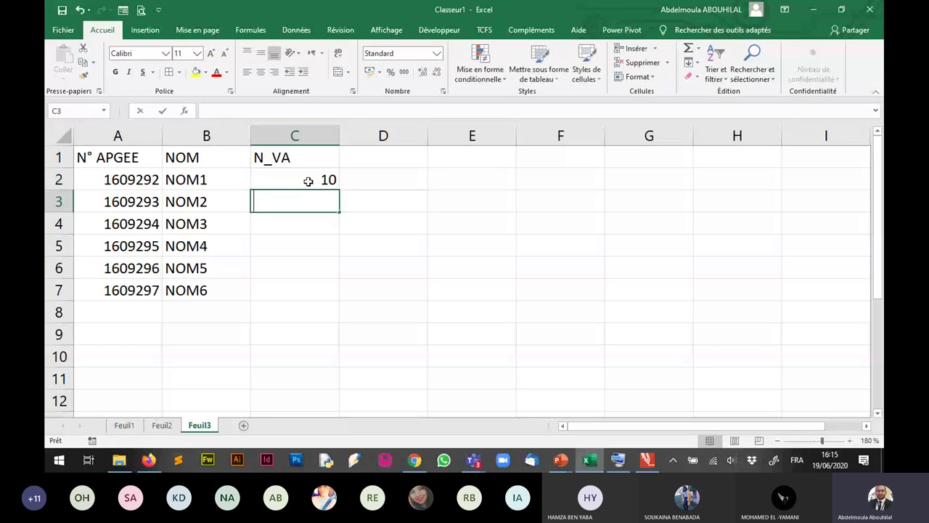
pyautogui.write('1')
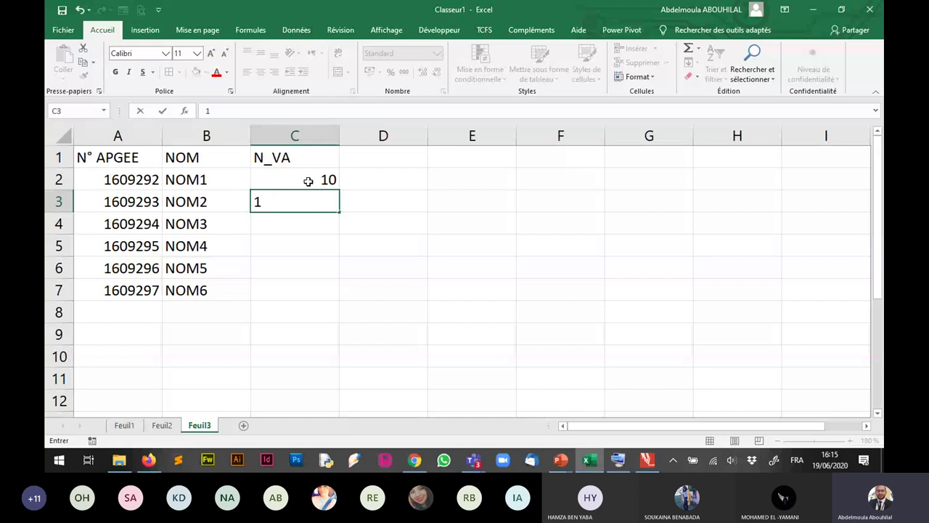
pyautogui.write('3')
pyautogui.press('Return')
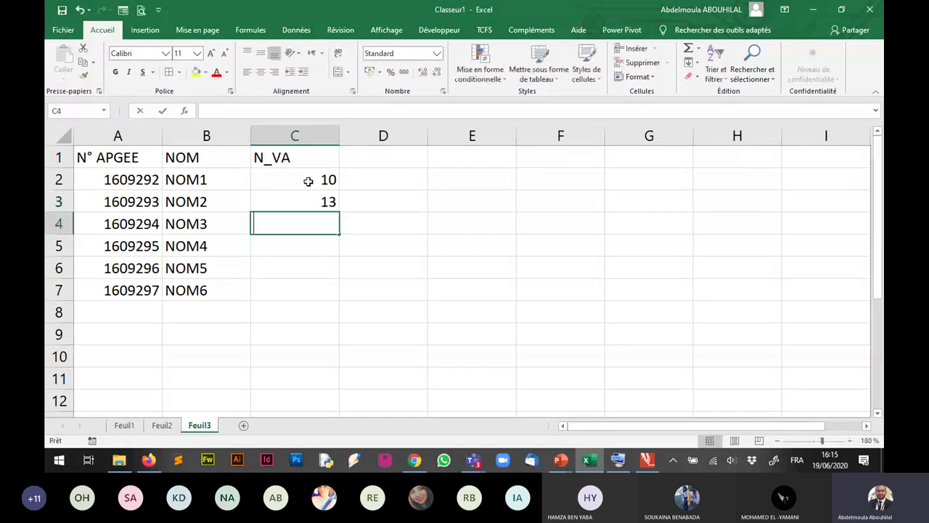
pyautogui.write('7')
pyautogui.press('Return')
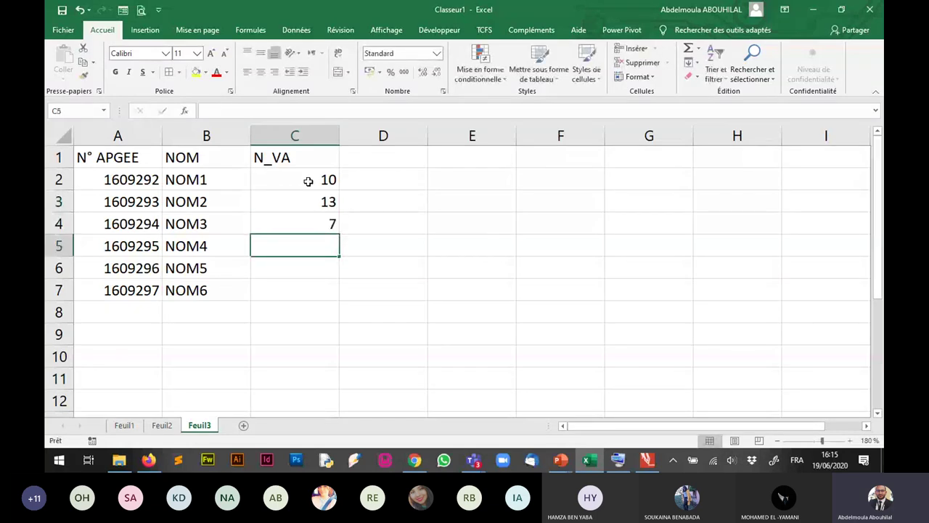
pyautogui.write('2')
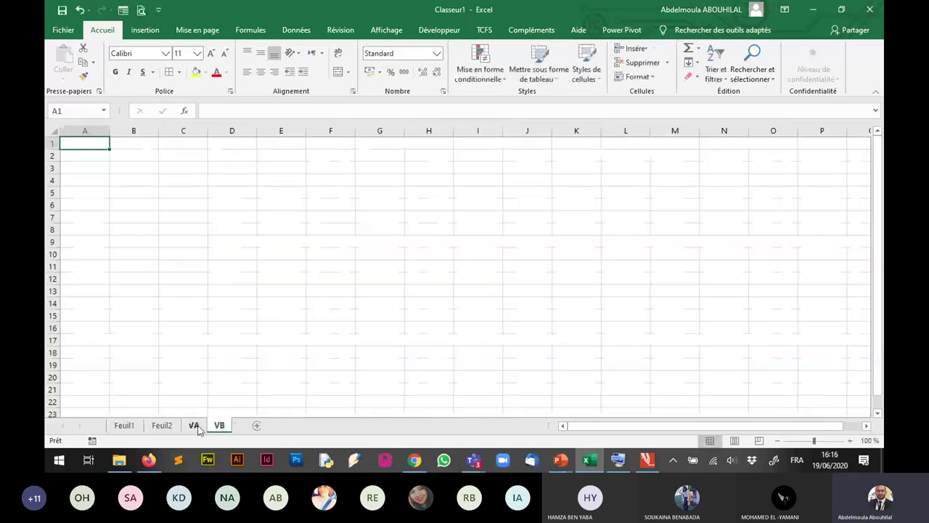
# Copy the VA table A1:C7 and paste it at A1 on the VB sheet.
pyautogui.click(194, 425)
pyautogui.click(316, 193)
pyautogui.click(117, 155)
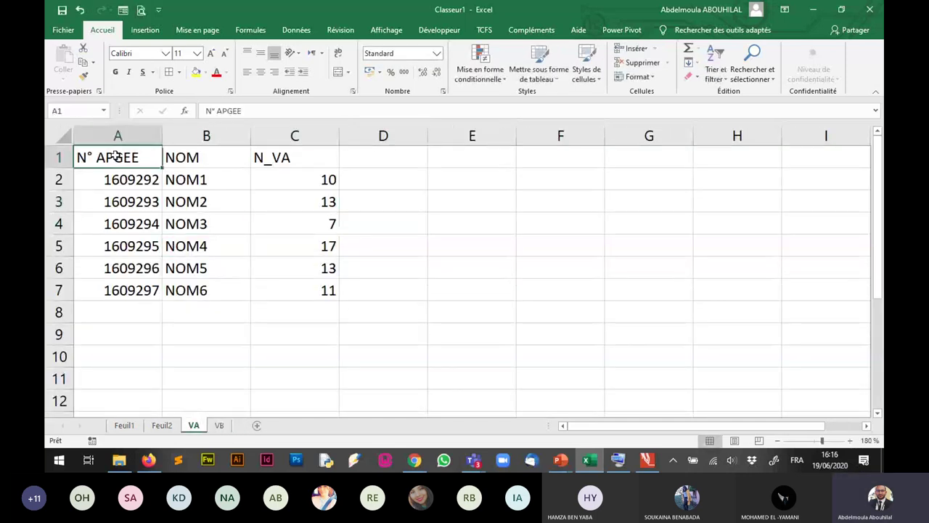
pyautogui.moveTo(116, 155); pyautogui.dragTo(331, 292)
pyautogui.hotkey('ctrl', 'c')
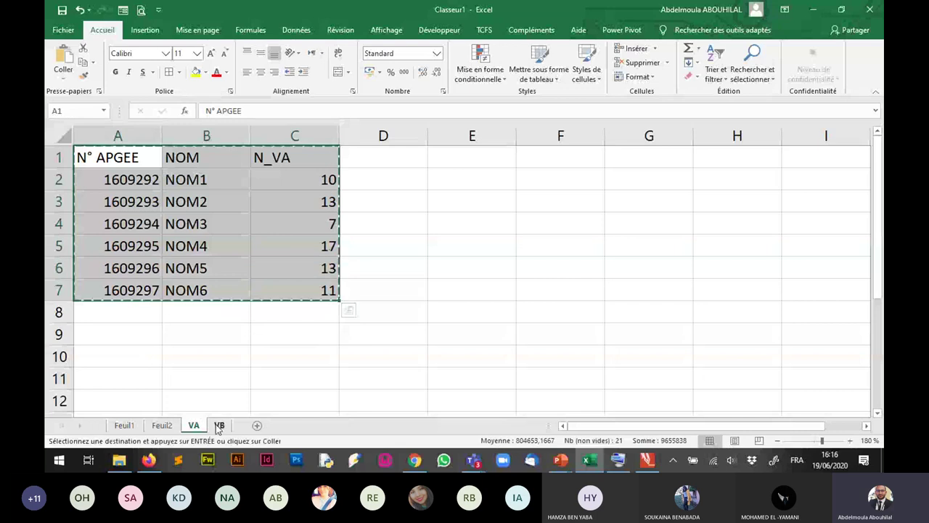
pyautogui.hotkey('ctrl', 'pagedown')
pyautogui.click(330, 290)
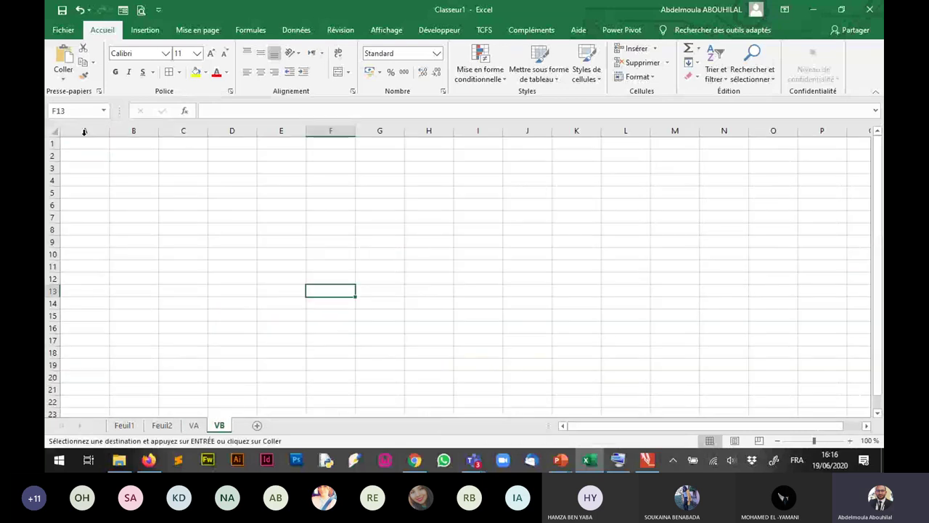
pyautogui.scroll(4, 126, 156)
pyautogui.click(126, 153)
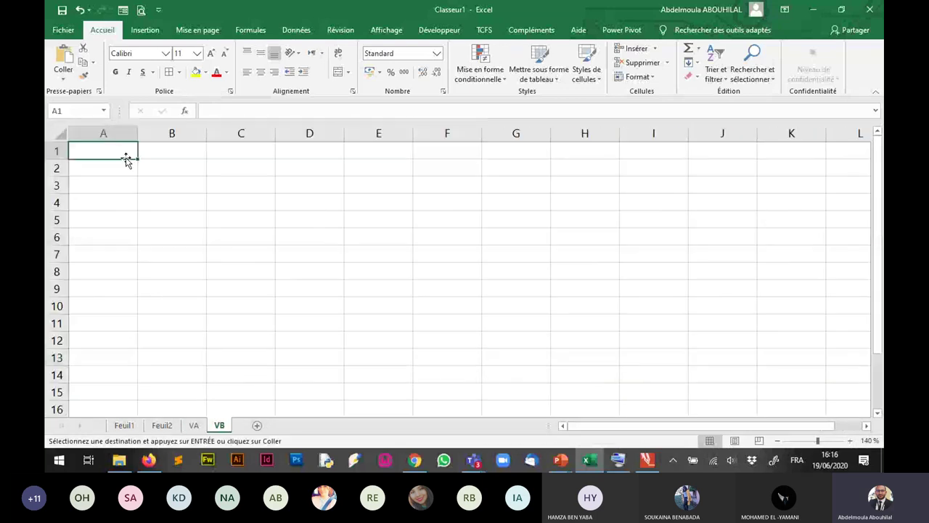
pyautogui.hotkey('ctrl', 'v')
# Rename the grade header in C1 to N_VB.
pyautogui.click(436, 220)
pyautogui.click(249, 150)
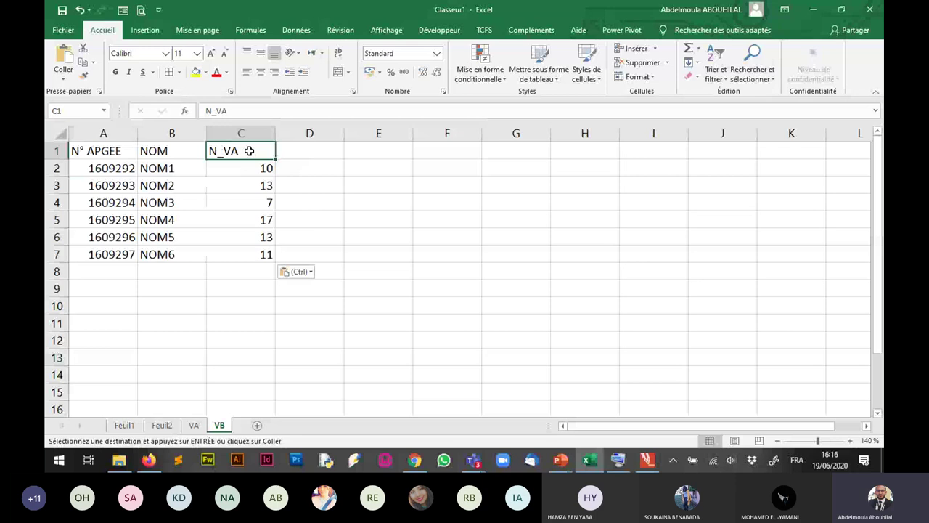
pyautogui.write('N_VB')
pyautogui.click(378, 237)
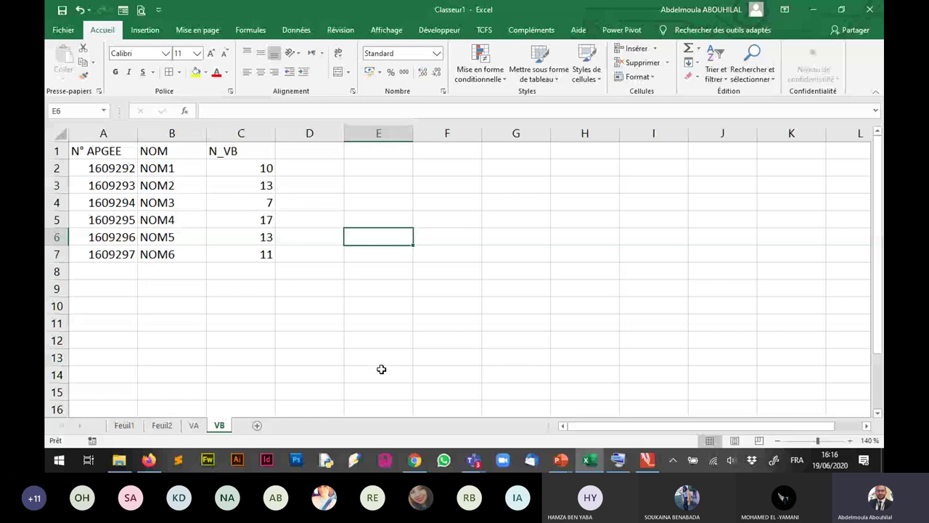
# Generate 1609298 and move it up into A2 to replace the old APGEE numbers.
pyautogui.click(116, 257)
pyautogui.moveTo(138, 263); pyautogui.dragTo(137, 276)
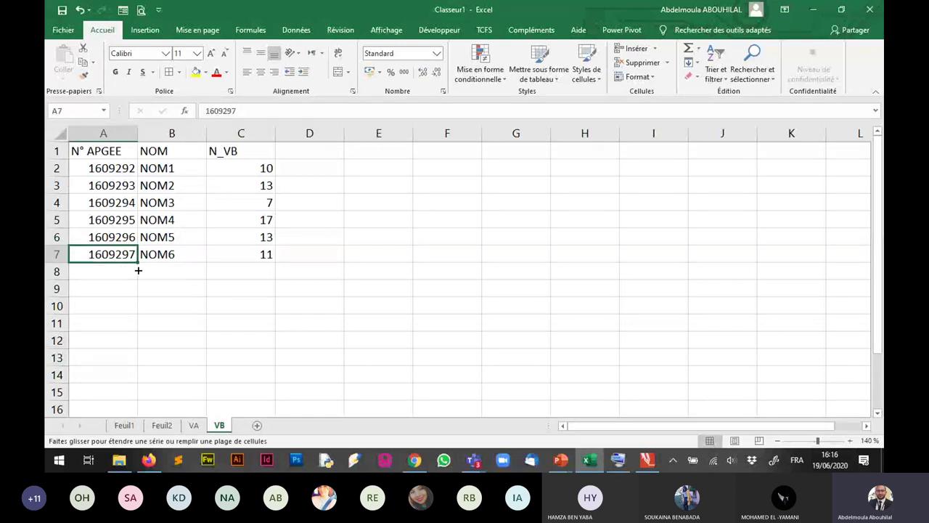
pyautogui.click(144, 271)
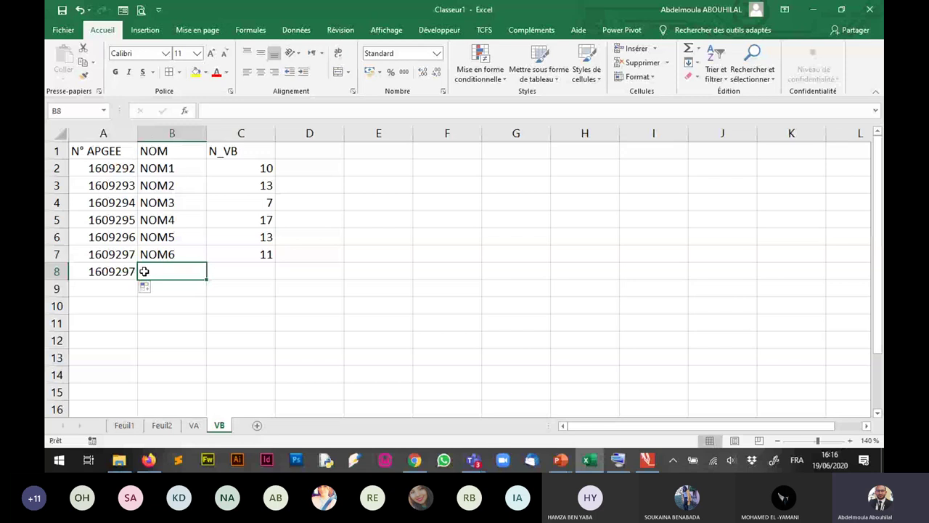
pyautogui.click(131, 272)
pyautogui.hotkey('ctrl', 'c')
pyautogui.moveTo(109, 168); pyautogui.dragTo(118, 245)
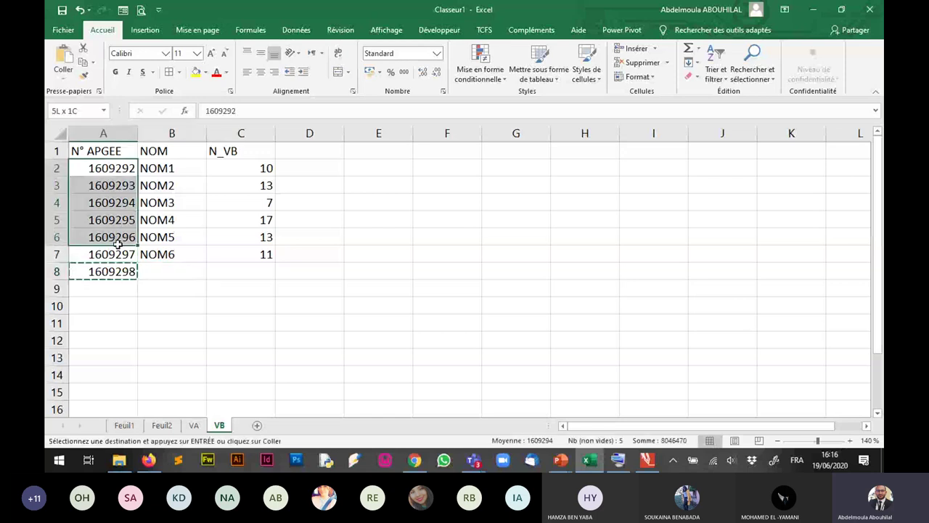
pyautogui.hotkey('ctrl', 'z')
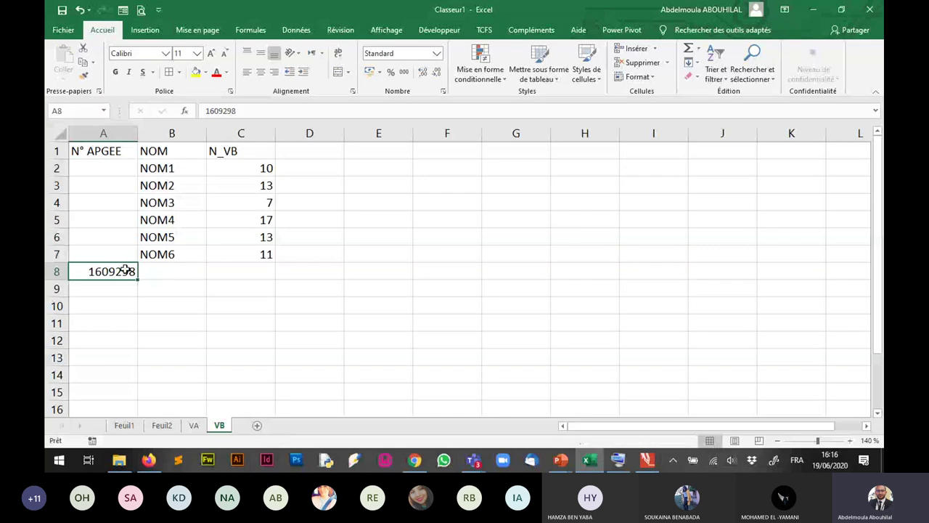
pyautogui.moveTo(124, 270); pyautogui.dragTo(122, 184)
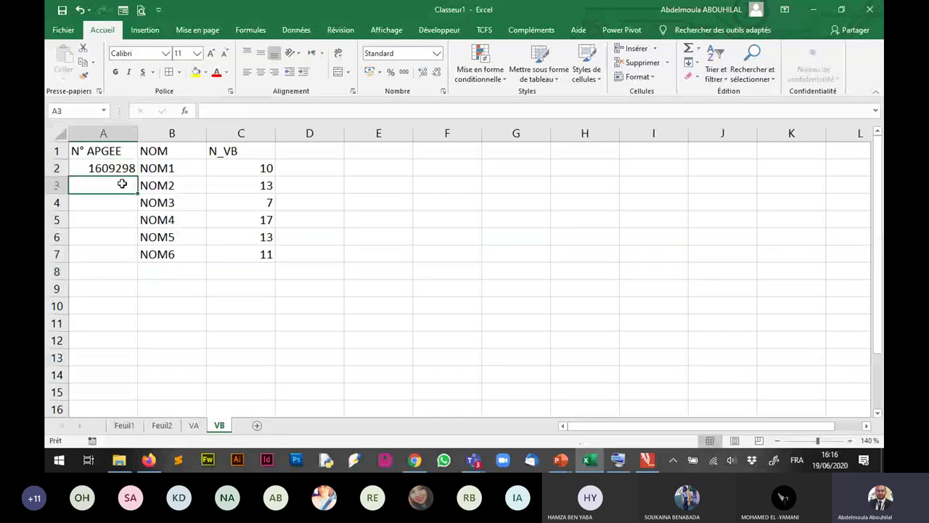
# Continue renumbering from A2 and name the new sheet Note_finale.
pyautogui.click(109, 167)
pyautogui.moveTo(138, 176); pyautogui.dragTo(127, 186)
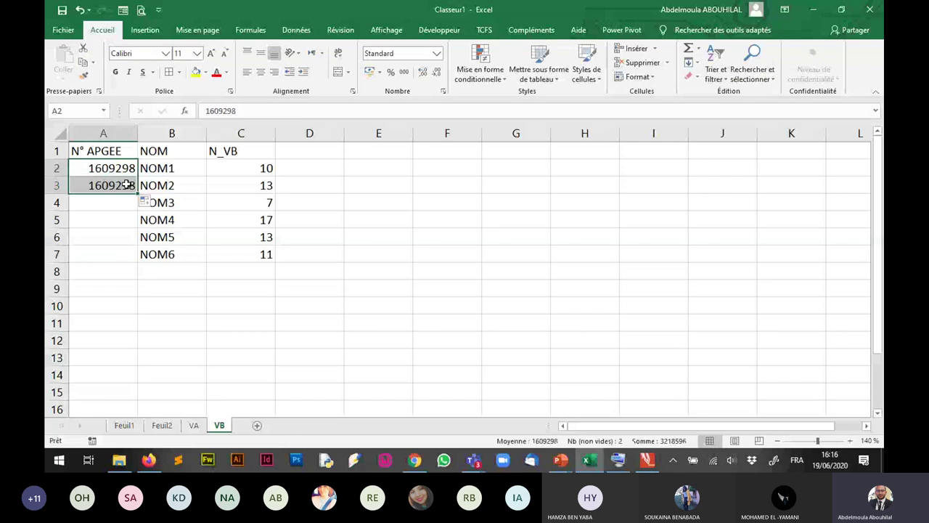
pyautogui.doubleClick(127, 185)
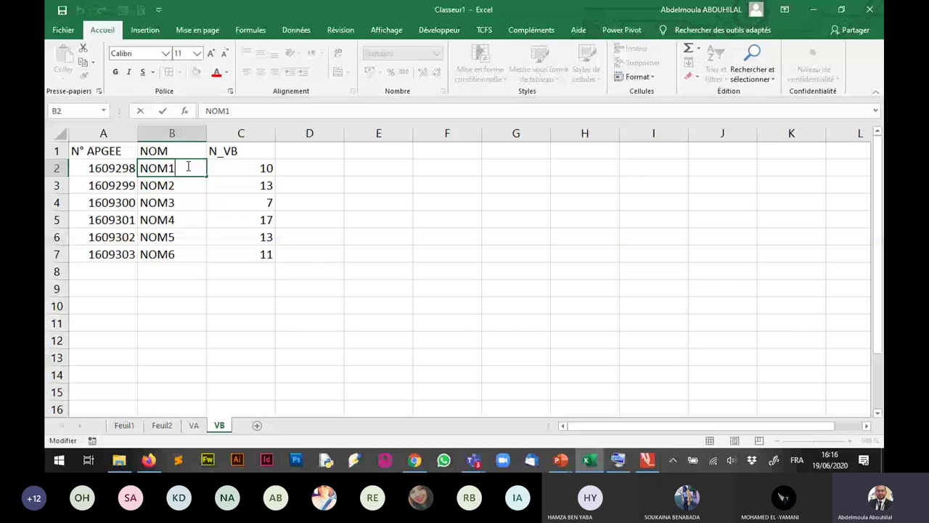
pyautogui.press('BackSpace')
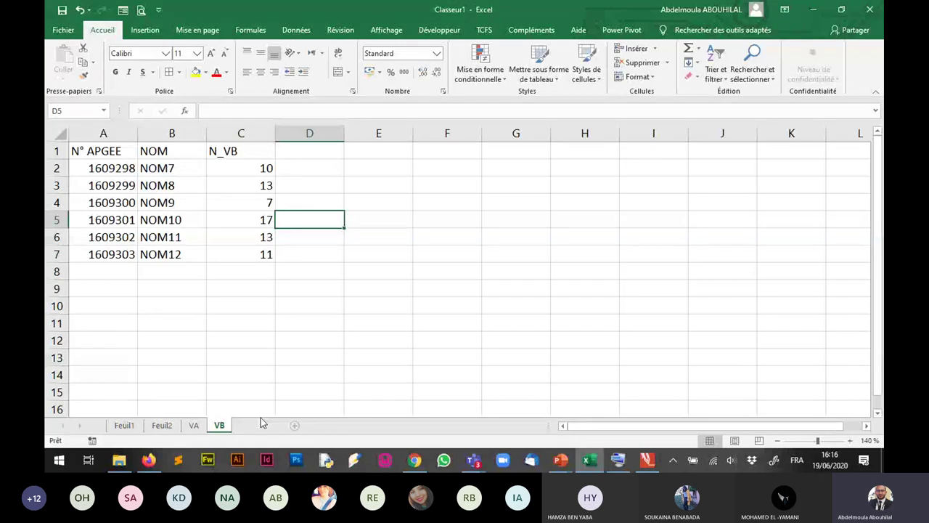
pyautogui.doubleClick(256, 424)
pyautogui.write('No')
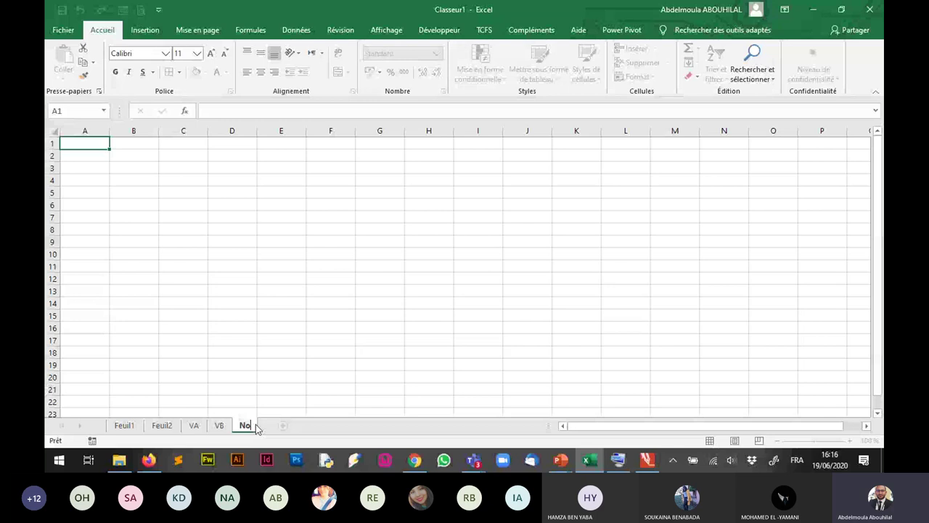
pyautogui.write('te i')
pyautogui.write('f')
pyautogui.write('inal')
pyautogui.write('e')
# Add a blank sheet and delete the stray Feuil4 sheet.
pyautogui.click(194, 425)
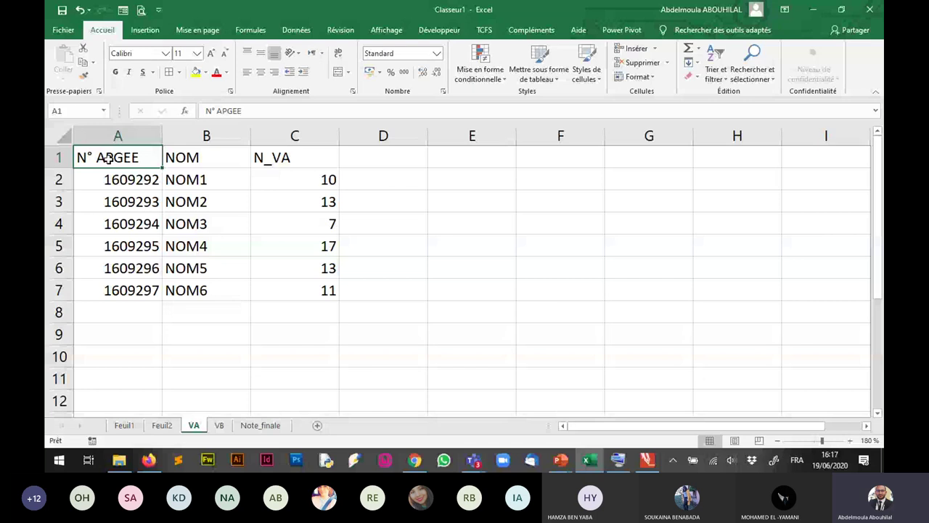
pyautogui.click(317, 424)
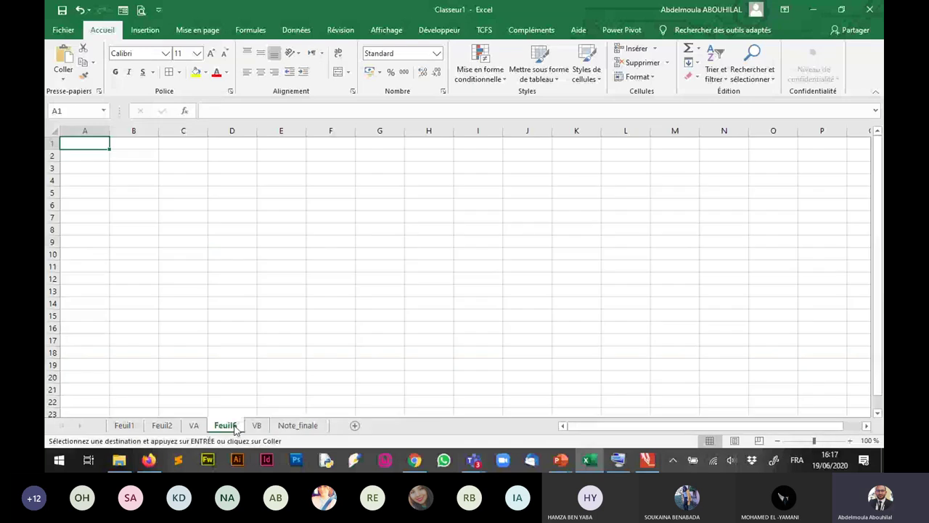
pyautogui.rightClick(231, 425)
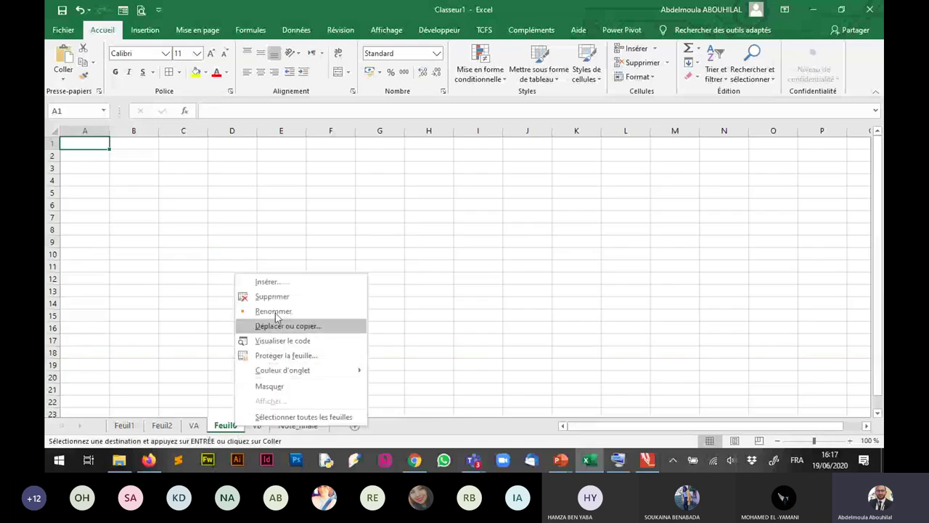
pyautogui.click(275, 296)
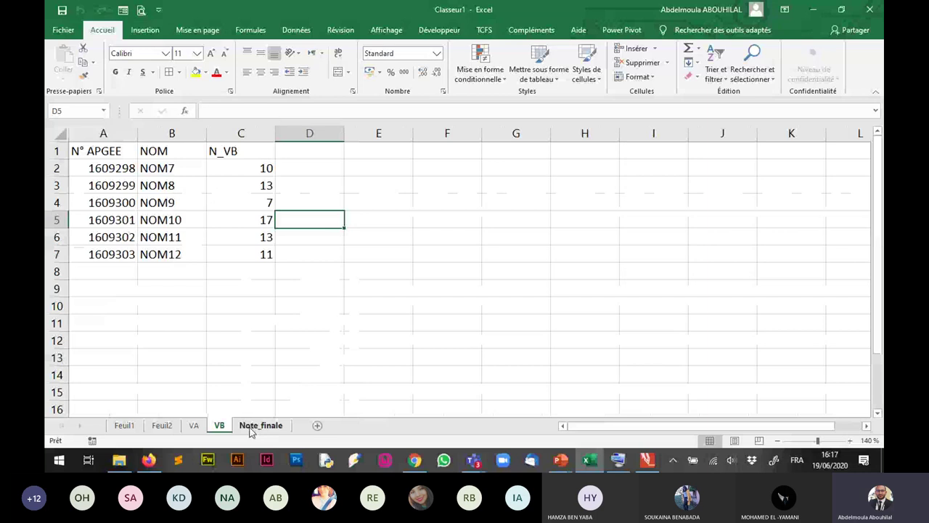
pyautogui.click(252, 426)
# Copy the APGEE numbers from VA and VB into Note_finale column A, A2:A13.
pyautogui.click(194, 425)
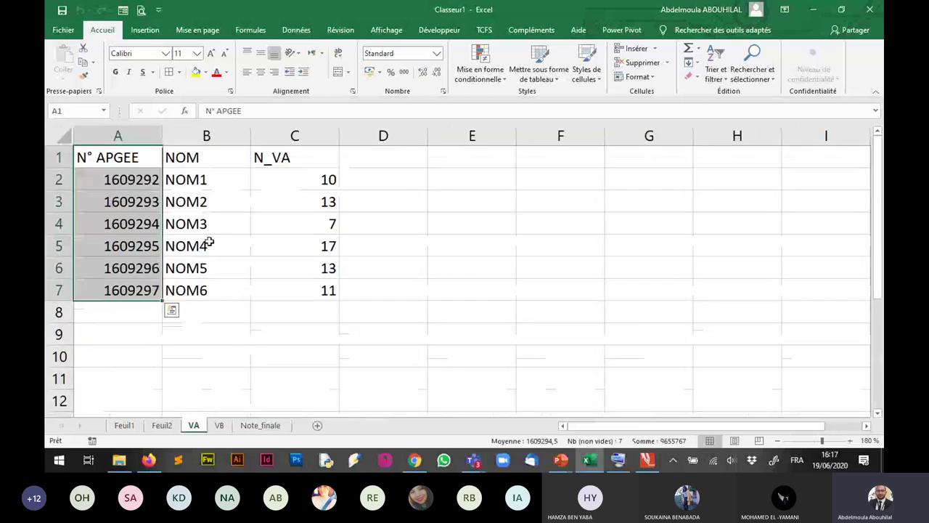
pyautogui.hotkey('ctrl', 'c')
pyautogui.click(171, 310)
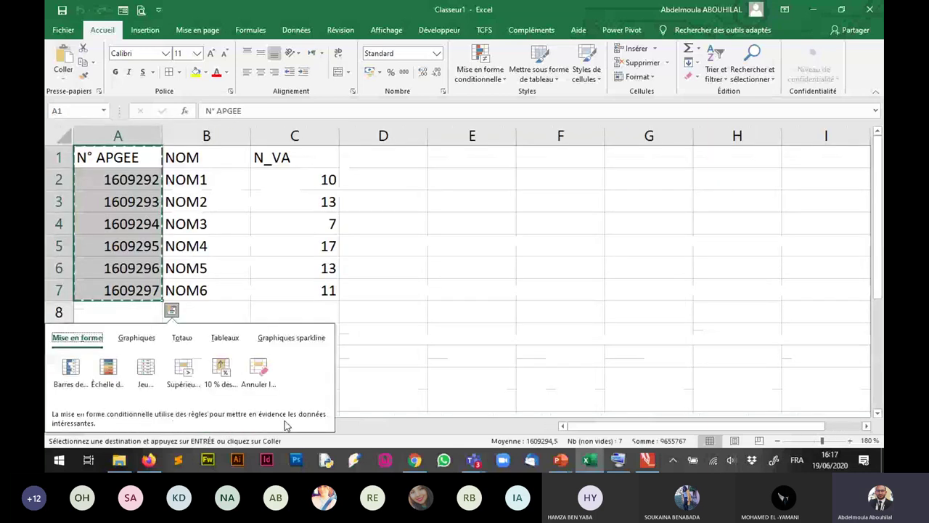
pyautogui.click(384, 379)
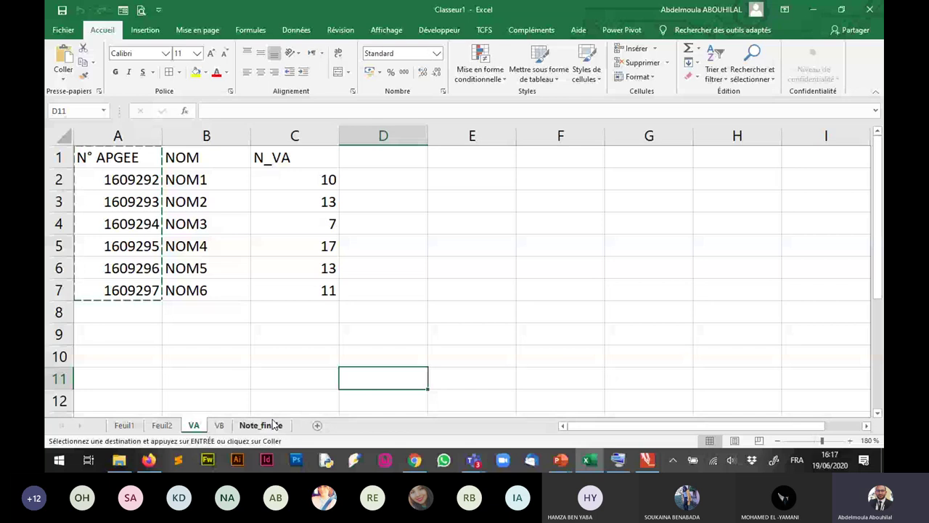
pyautogui.click(273, 425)
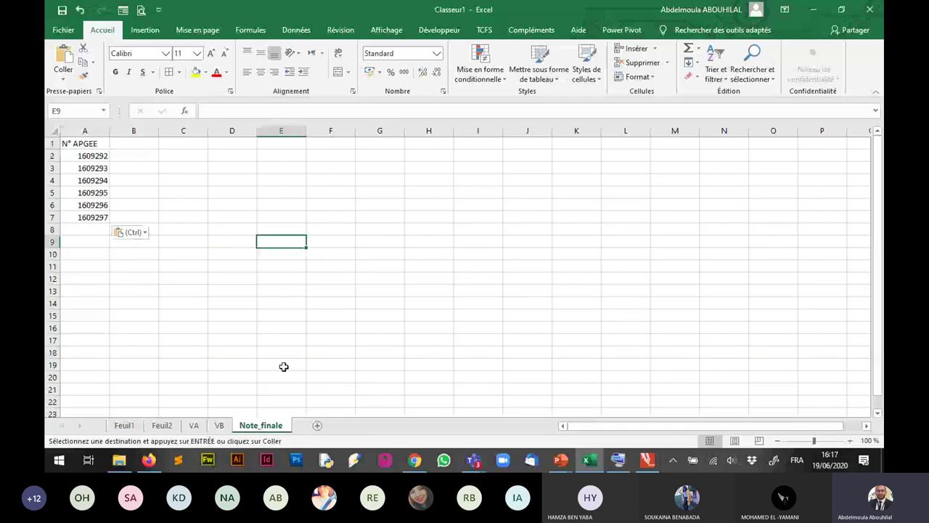
pyautogui.hotkey('ctrl', 'pageup')
pyautogui.moveTo(112, 168); pyautogui.dragTo(116, 265)
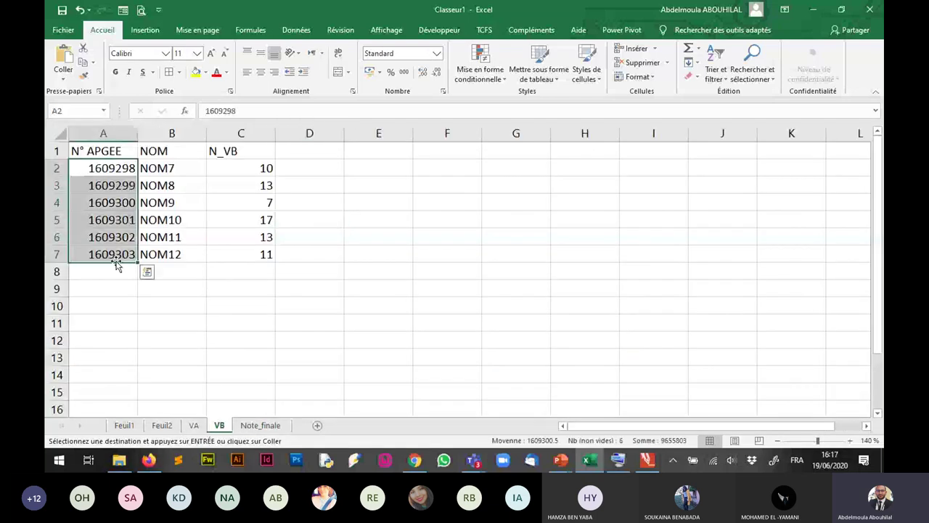
pyautogui.hotkey('ctrl', 'pagedown')
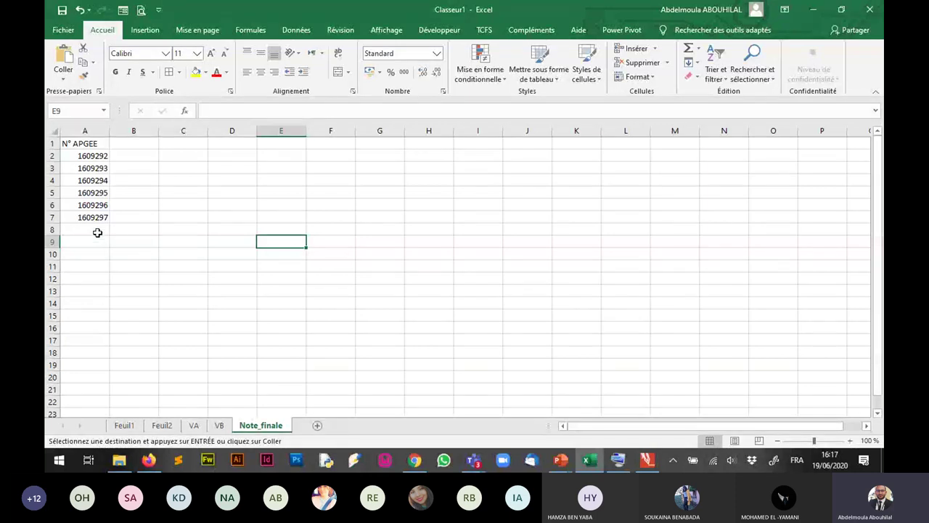
pyautogui.click(98, 232)
pyautogui.hotkey('ctrl', 'v')
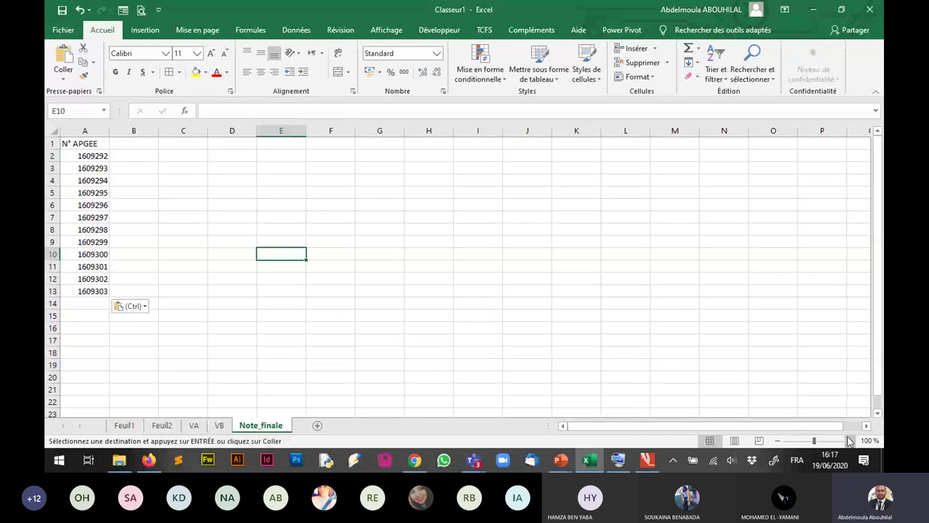
# Zoom to 140% and add the headers NOM, VA and VB in B1:D1.
pyautogui.click(850, 441)
pyautogui.click(851, 441)
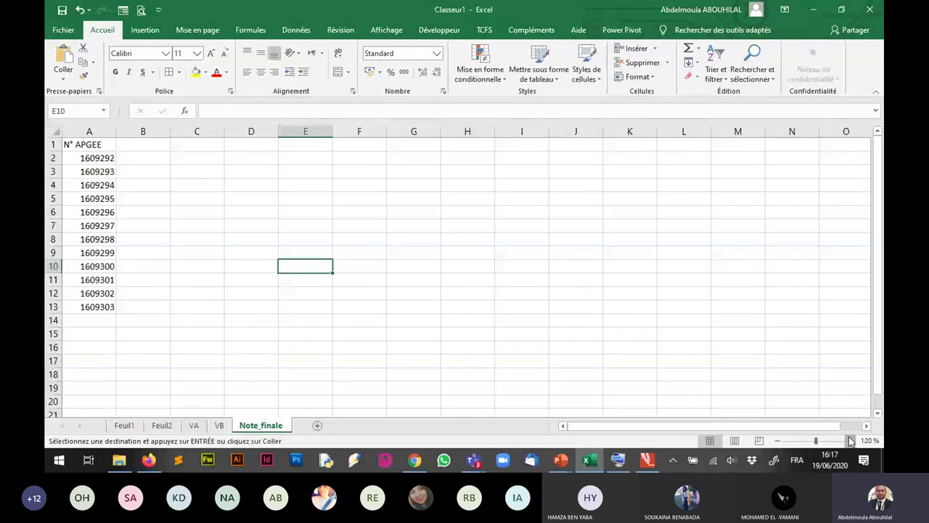
pyautogui.click(850, 441)
pyautogui.click(851, 441)
pyautogui.click(457, 271)
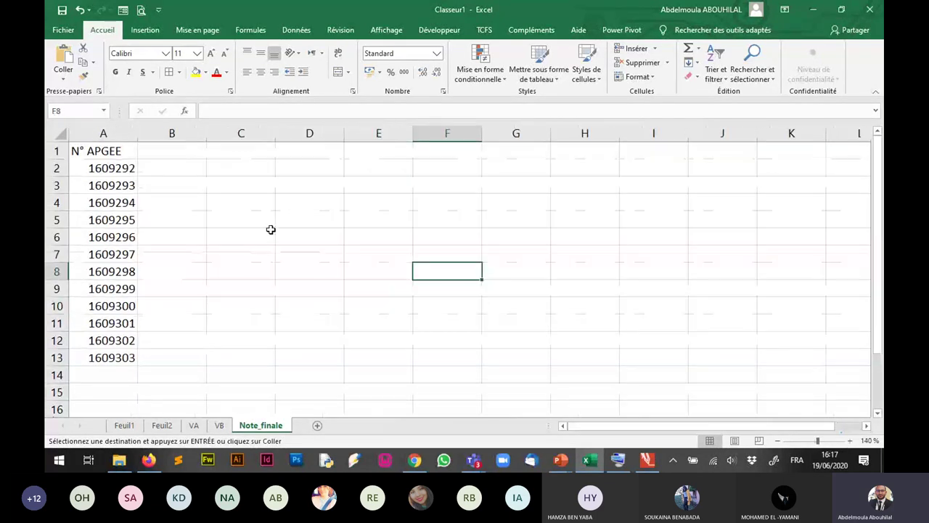
pyautogui.click(205, 154)
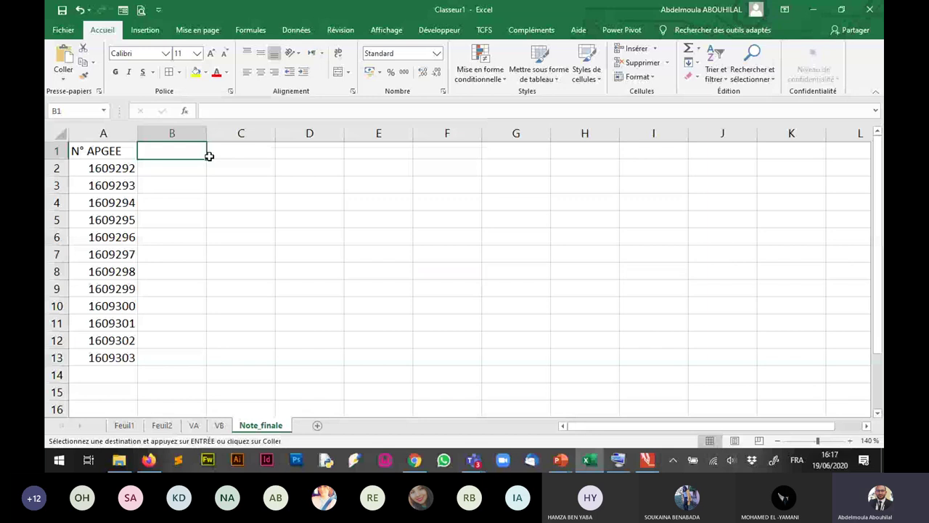
pyautogui.write('NOM')
pyautogui.press('Return')
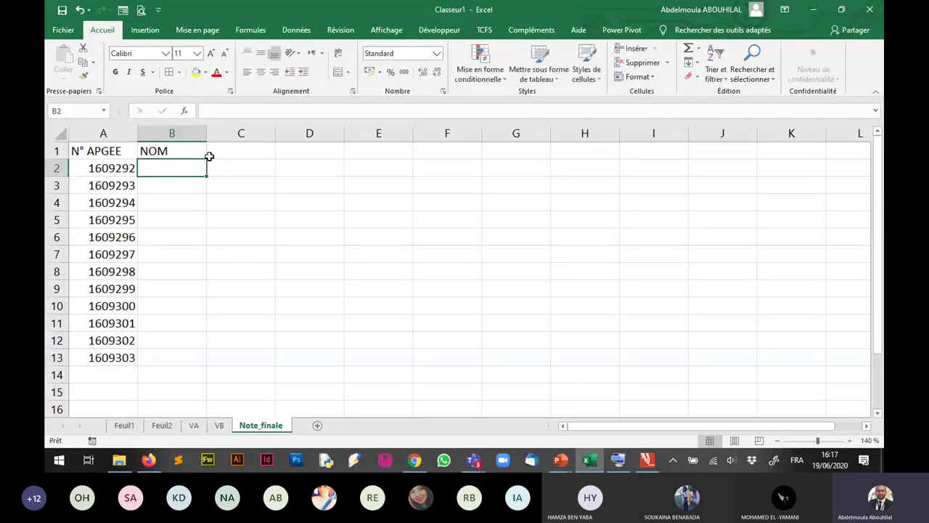
pyautogui.click(270, 151)
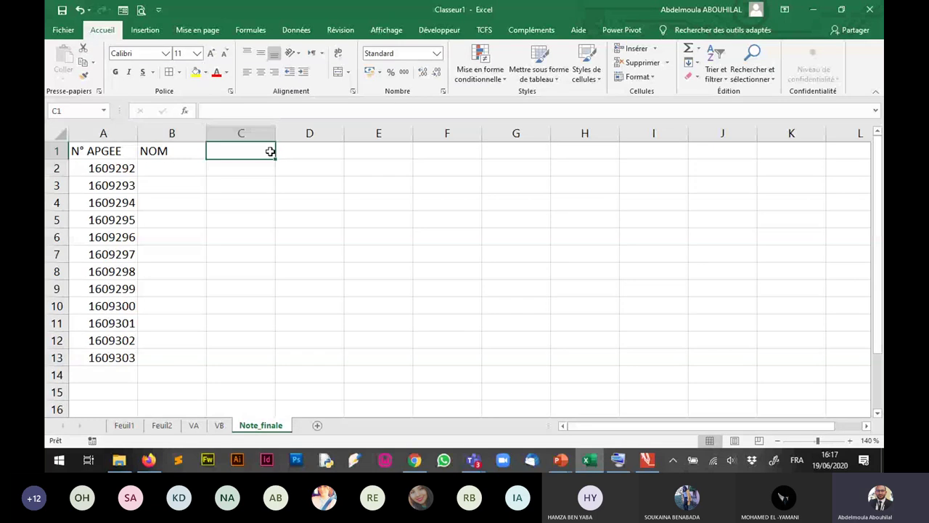
pyautogui.write('NOT')
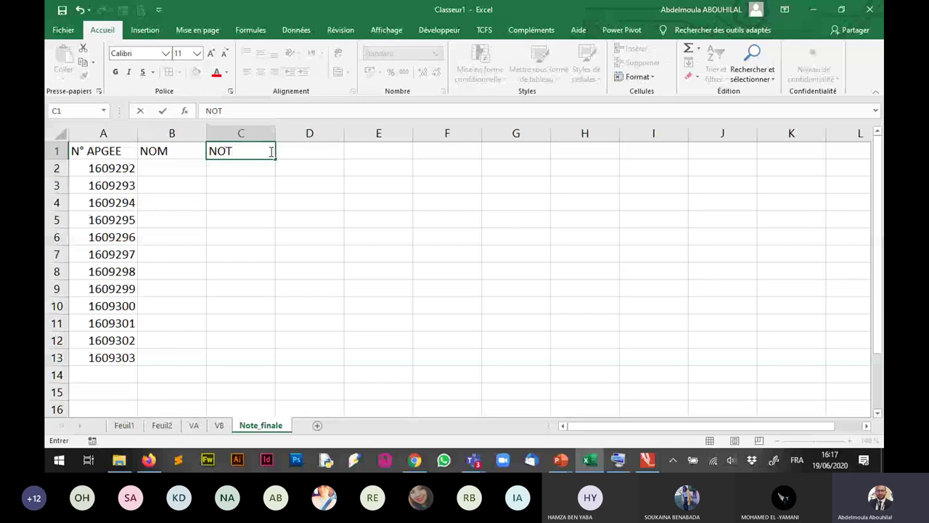
pyautogui.write('E')
pyautogui.press('BackSpace')
pyautogui.press('BackSpace')
pyautogui.press('BackSpace')
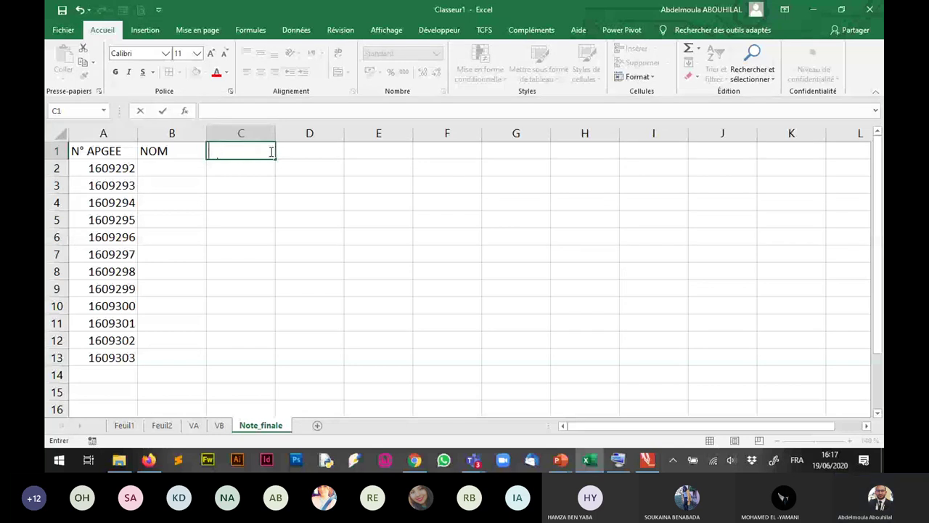
pyautogui.write('V')
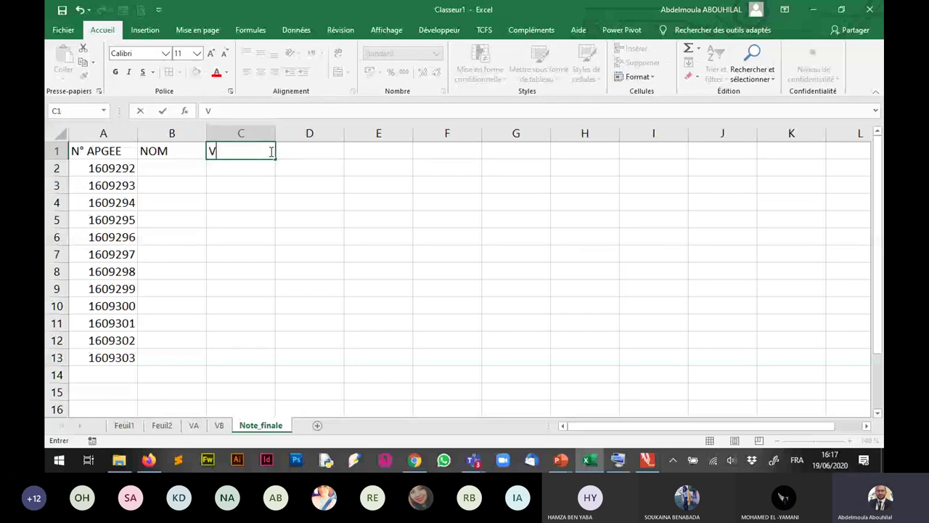
pyautogui.write('A')
pyautogui.press('Tab')
pyautogui.write('V')
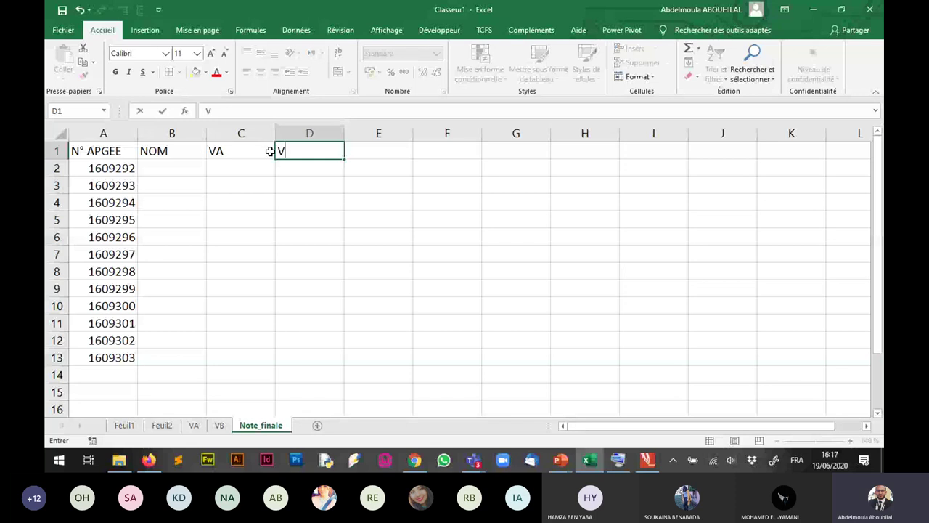
pyautogui.write('B')
pyautogui.press('Return')
pyautogui.write('NOM1')
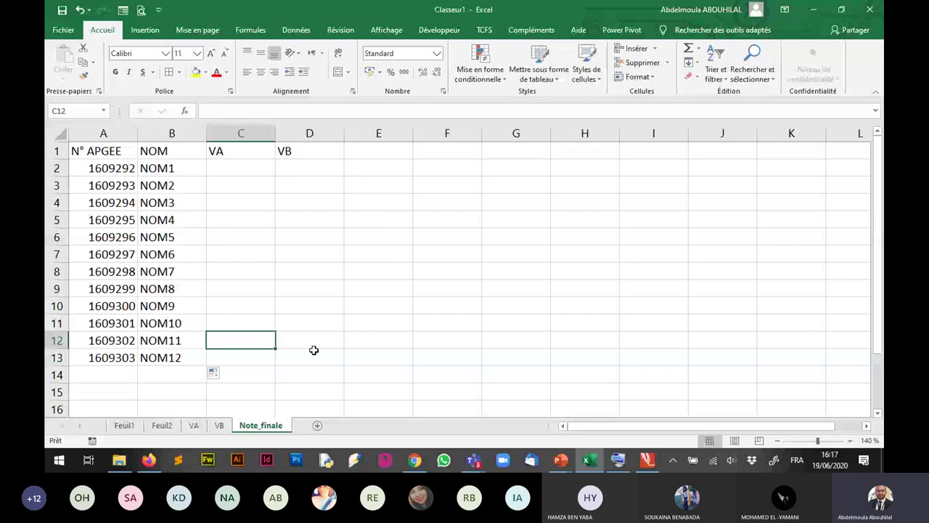
pyautogui.click(218, 425)
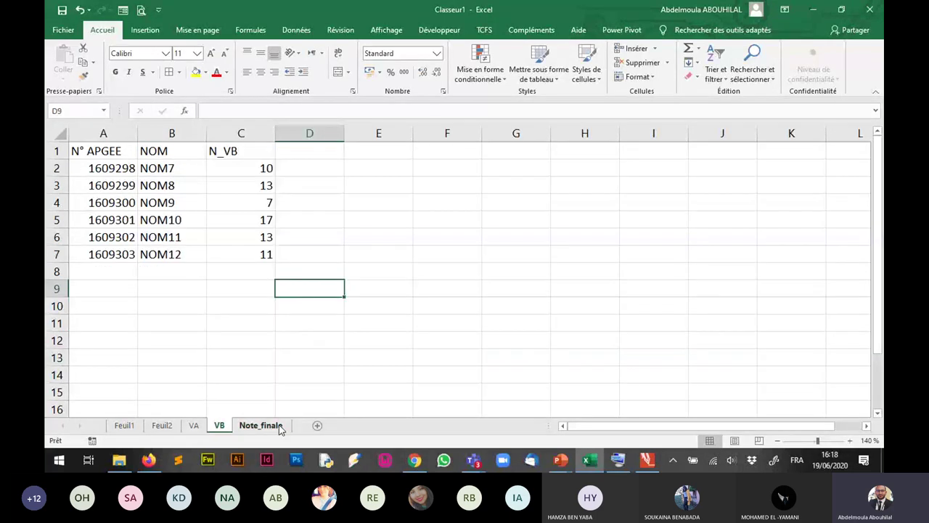
pyautogui.click(260, 425)
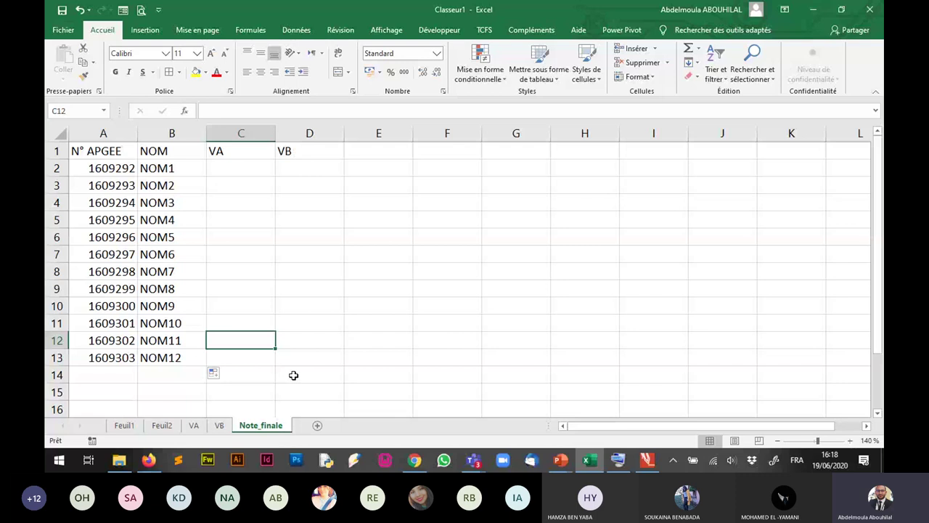
pyautogui.click(347, 320)
pyautogui.click(240, 174)
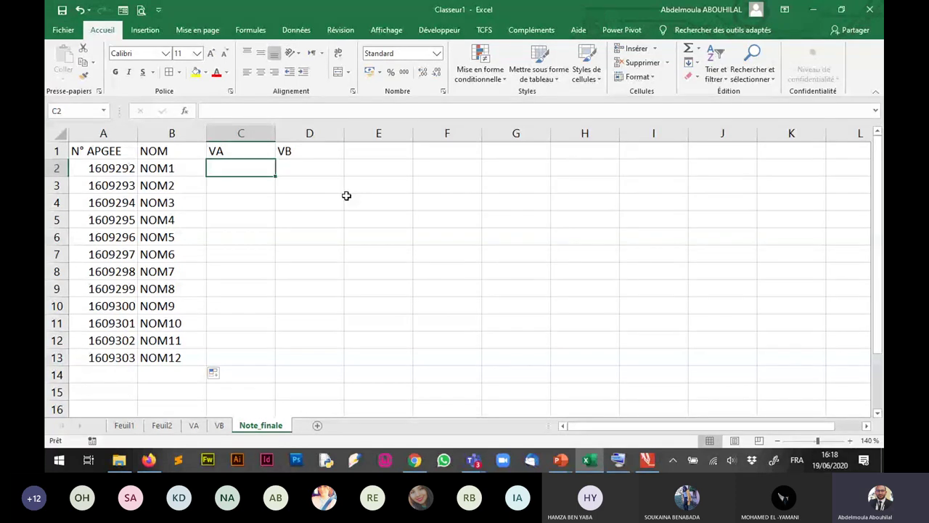
pyautogui.click(459, 232)
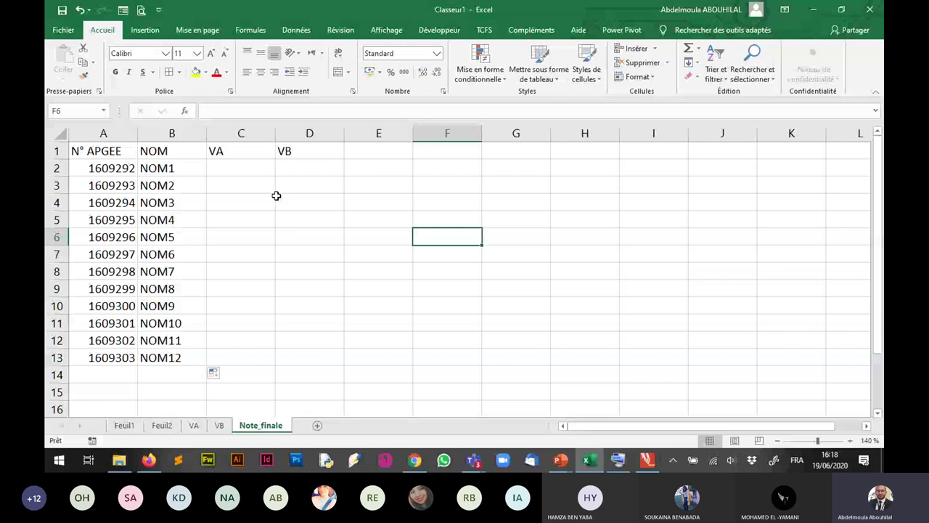
pyautogui.click(239, 168)
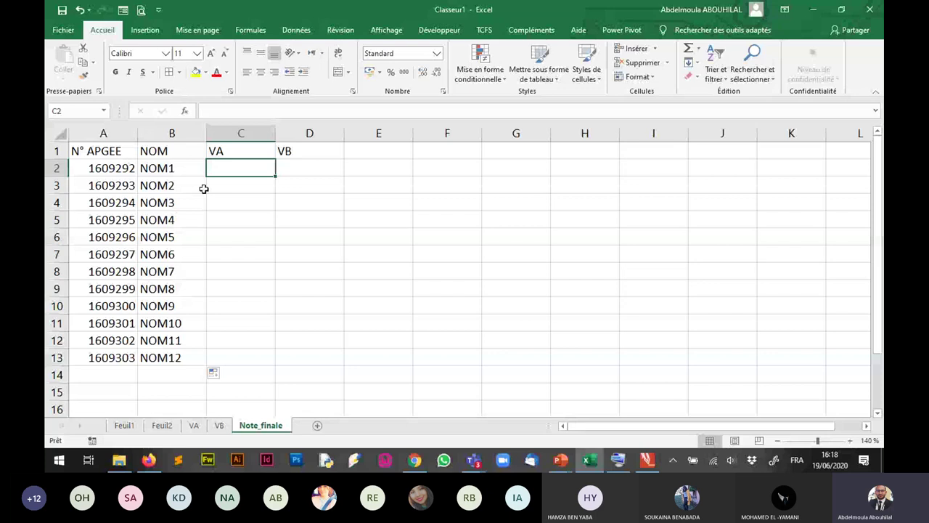
pyautogui.press('Left')
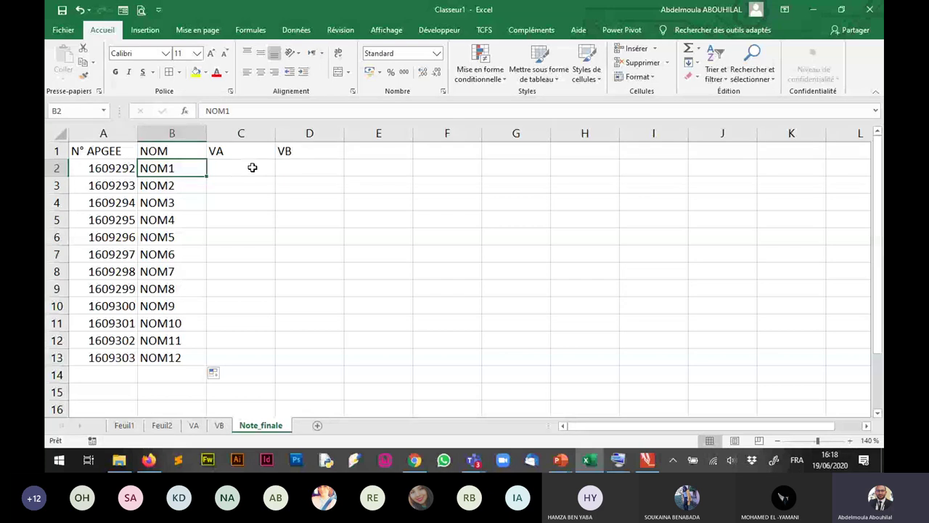
pyautogui.click(126, 170)
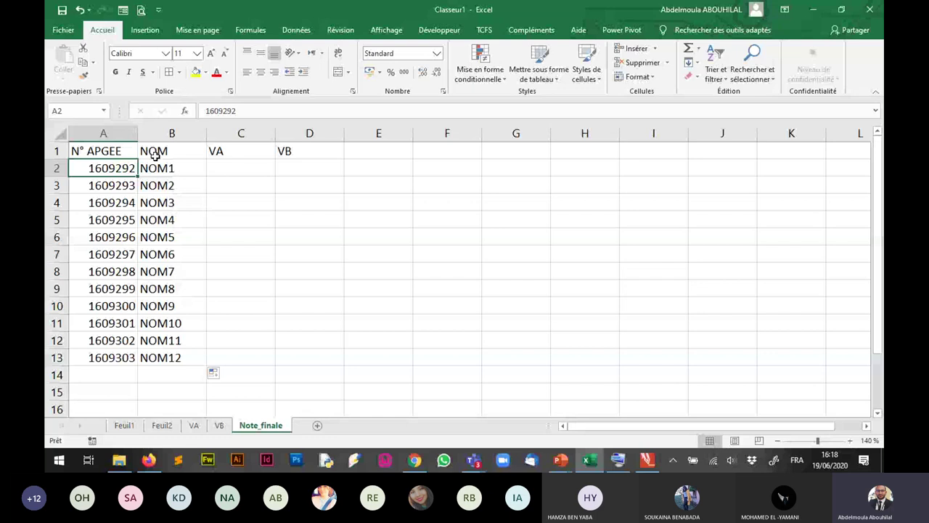
pyautogui.hotkey('ctrl', 'c')
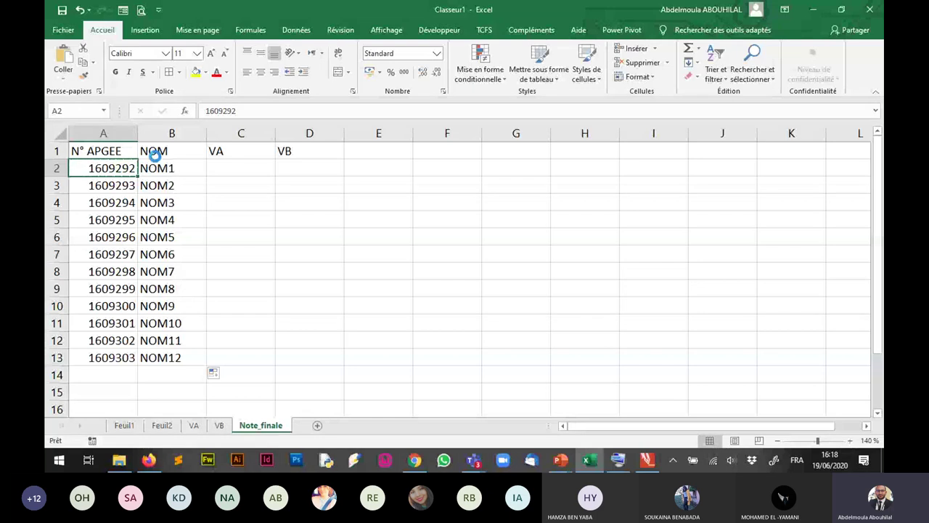
# Locate 1609292 in the VA table, selecting its row and the table range.
pyautogui.hotkey('ctrl', 'c')
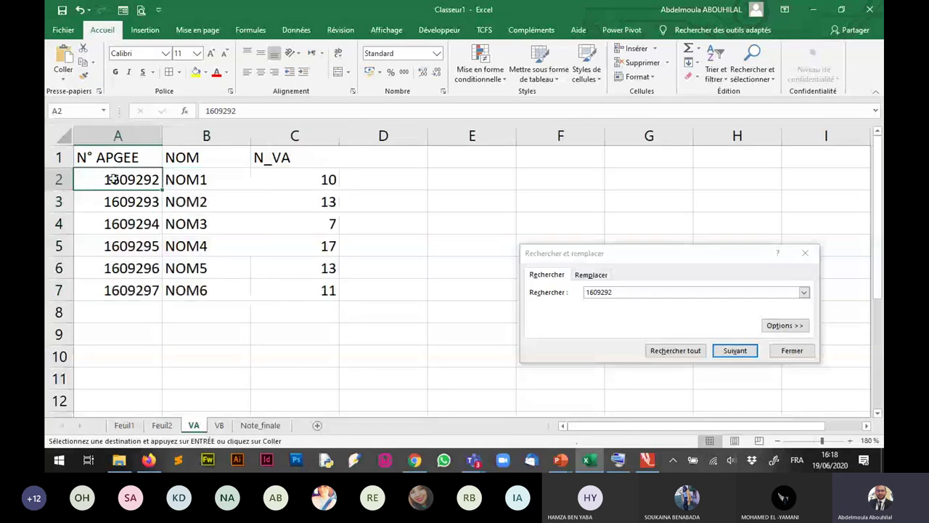
pyautogui.moveTo(113, 178)
pyautogui.mouseDown()
pyautogui.moveTo(251, 279)
pyautogui.moveTo(291, 245)
pyautogui.moveTo(305, 291)
pyautogui.mouseUp()
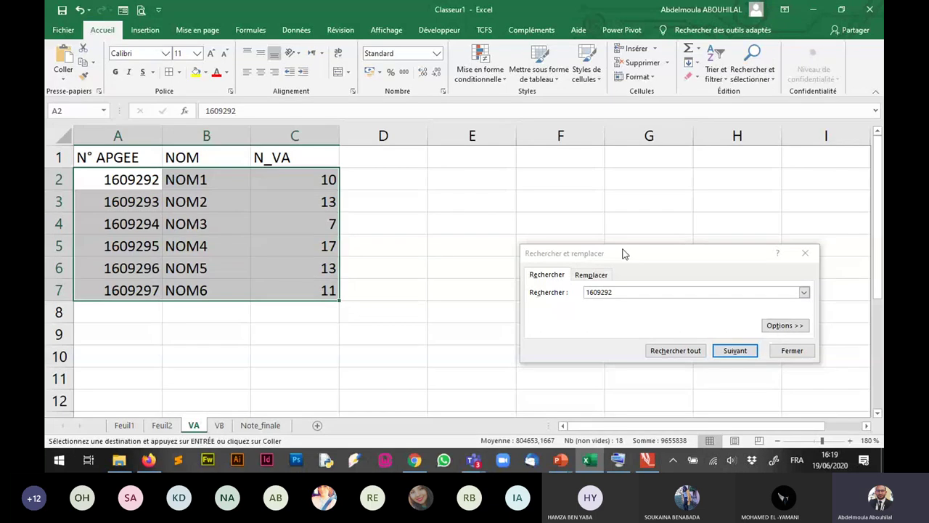
pyautogui.click(126, 179)
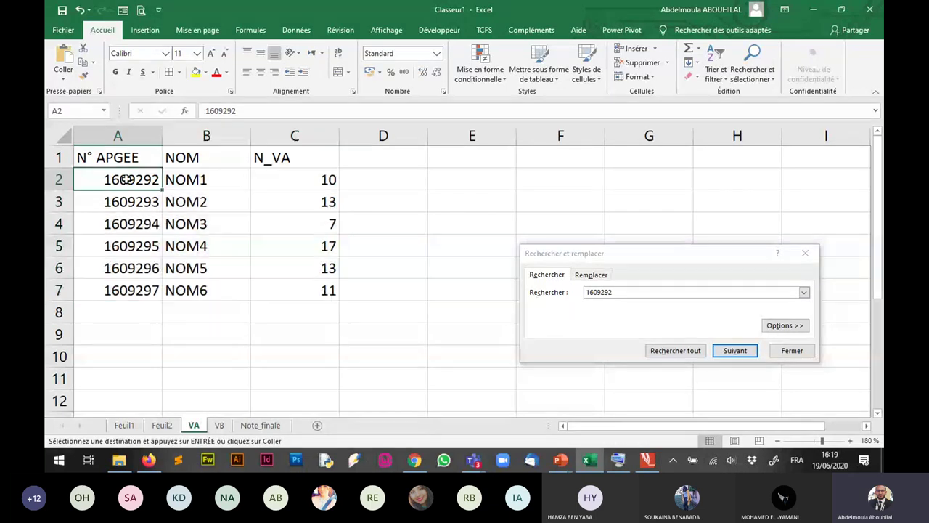
pyautogui.click(173, 178)
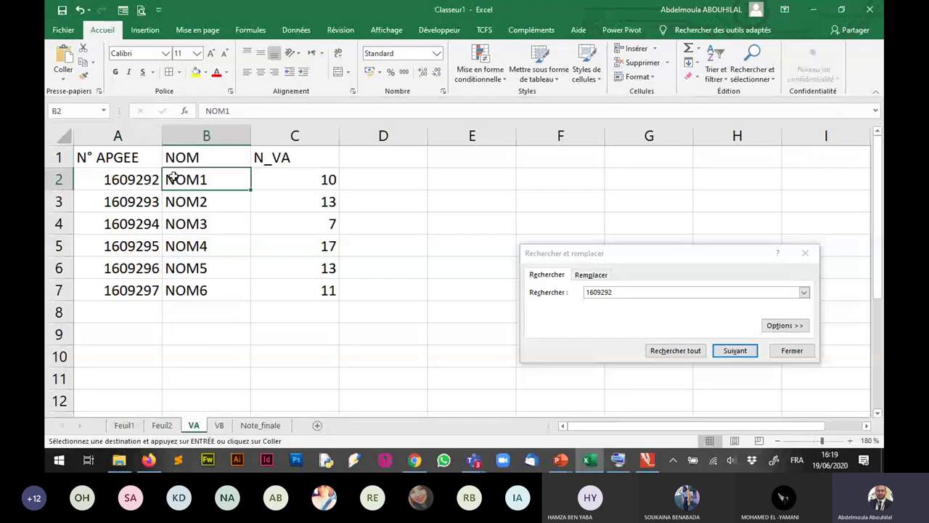
pyautogui.click(308, 185)
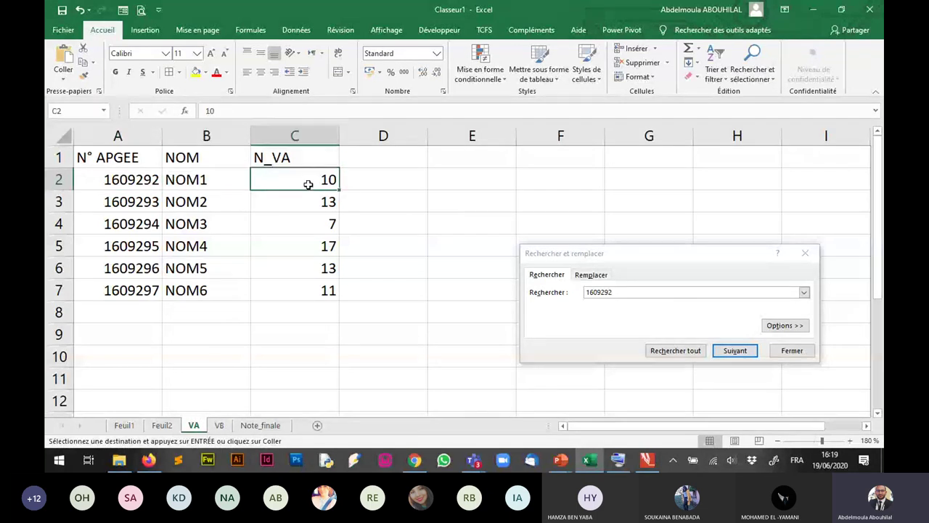
pyautogui.click(309, 135)
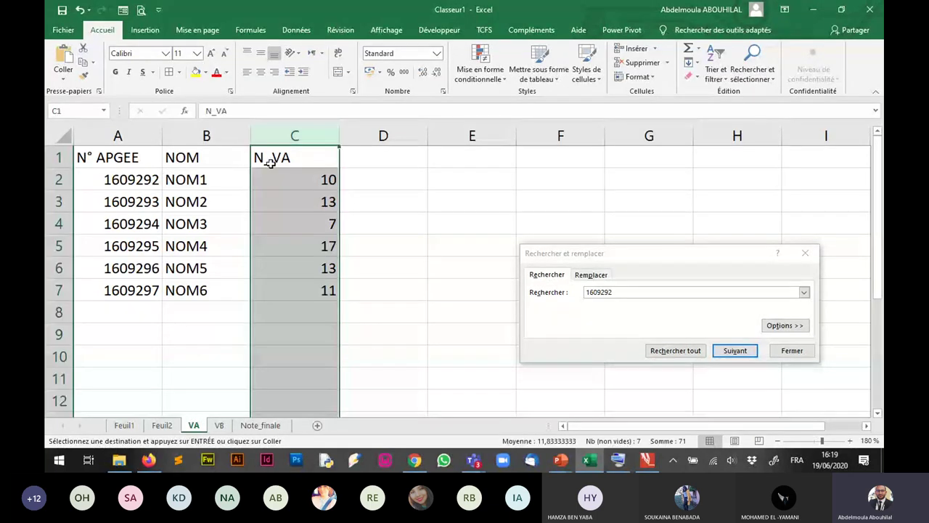
pyautogui.moveTo(145, 181); pyautogui.dragTo(268, 188)
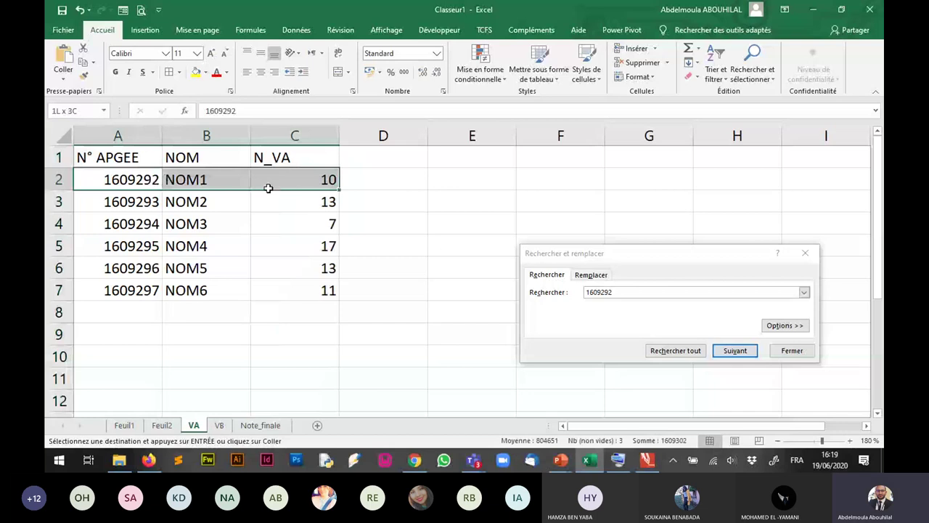
pyautogui.hotkey('ctrl', 'shift', 'Down')
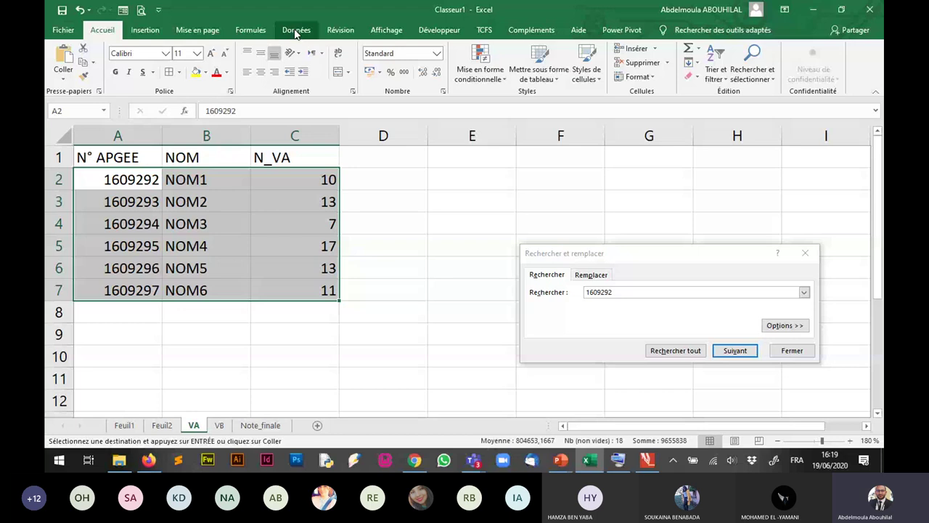
pyautogui.hotkey('ctrl', 'v')
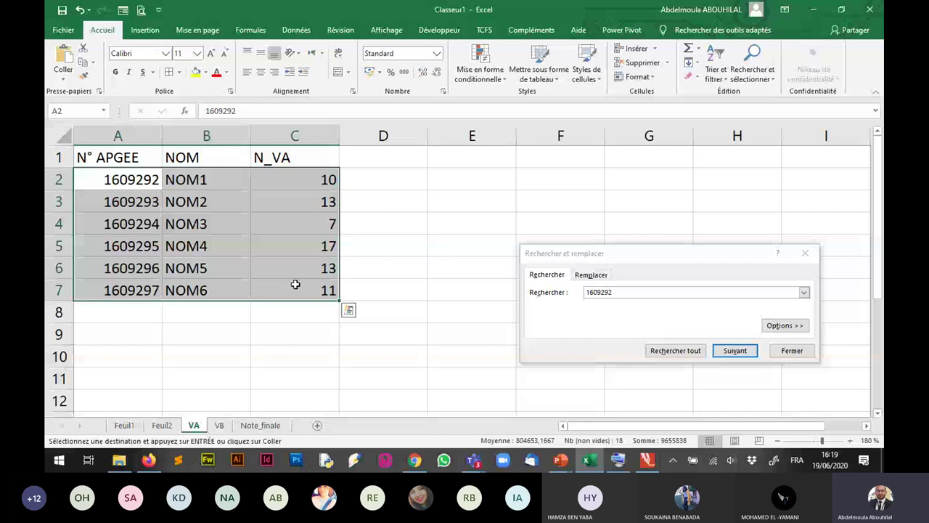
# Copy its VA grade 10 from C2 and return to Note_finale.
pyautogui.click(303, 181)
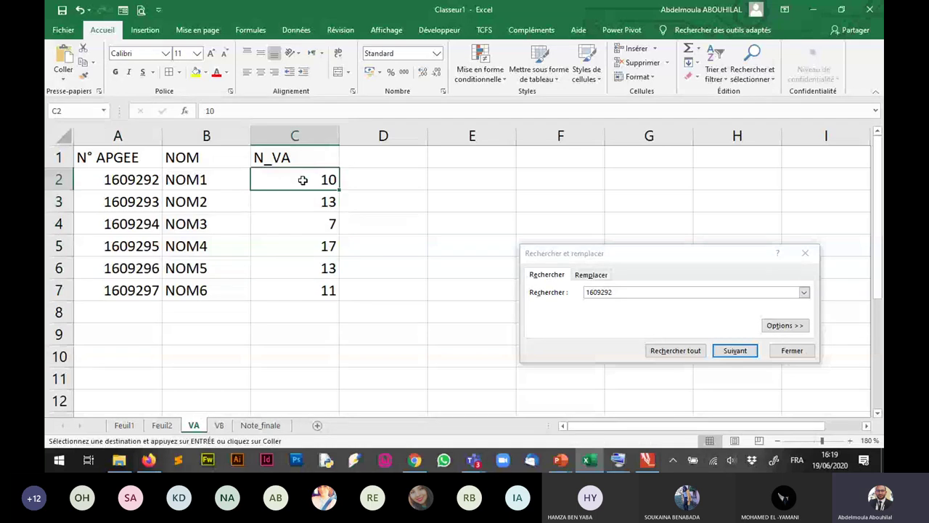
pyautogui.hotkey('ctrl', 'c')
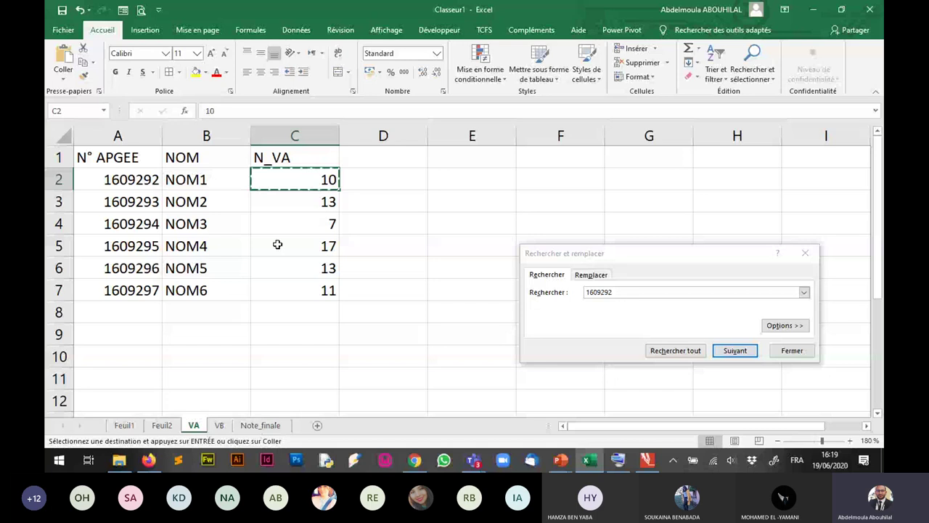
pyautogui.click(261, 425)
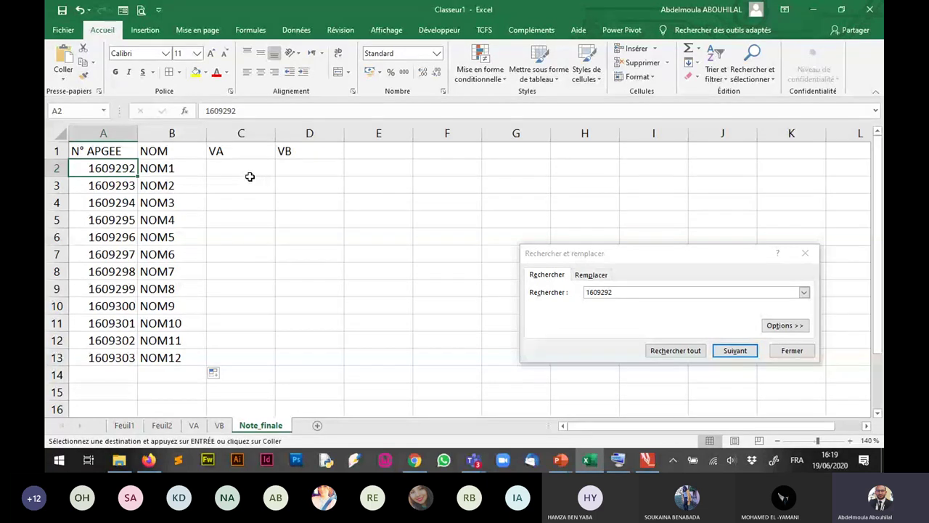
pyautogui.click(262, 188)
pyautogui.hotkey('ctrl', 'v')
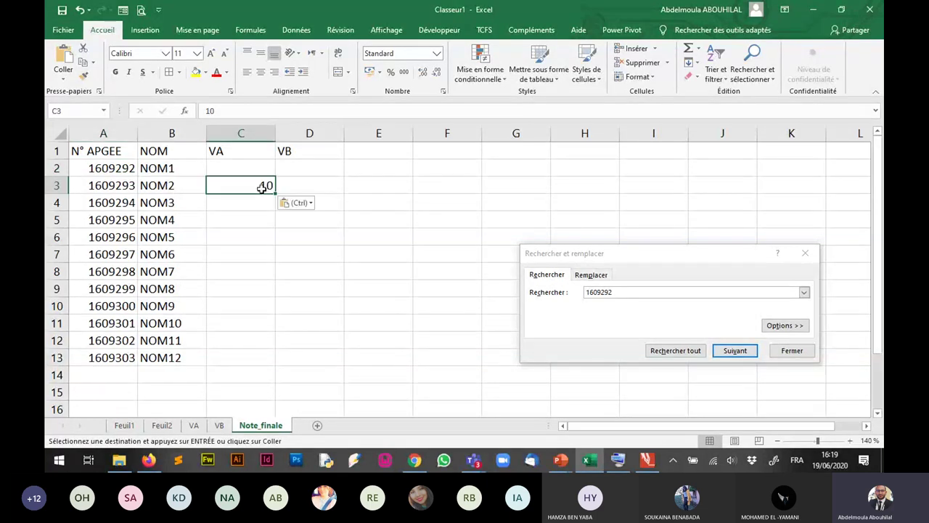
pyautogui.press('Escape')
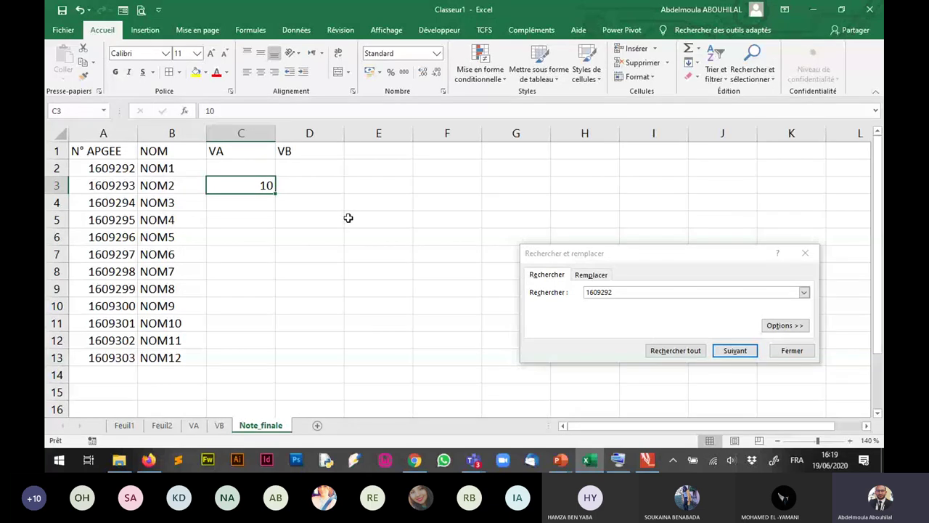
pyautogui.moveTo(276, 185); pyautogui.dragTo(275, 168)
pyautogui.click(296, 164)
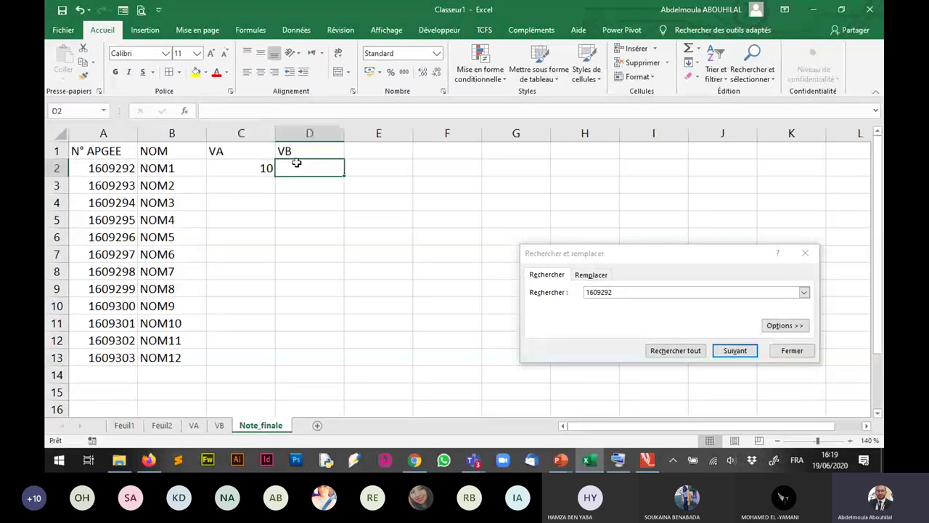
pyautogui.click(266, 167)
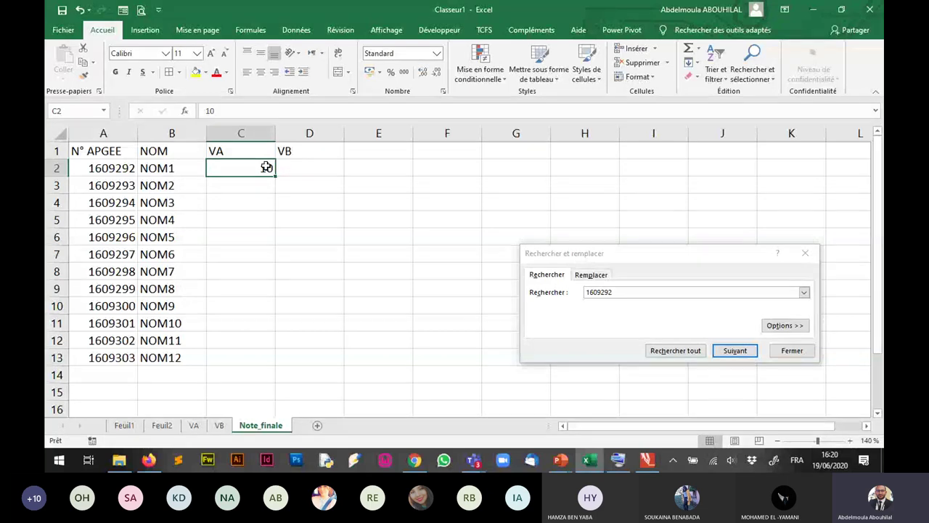
pyautogui.press('Delete')
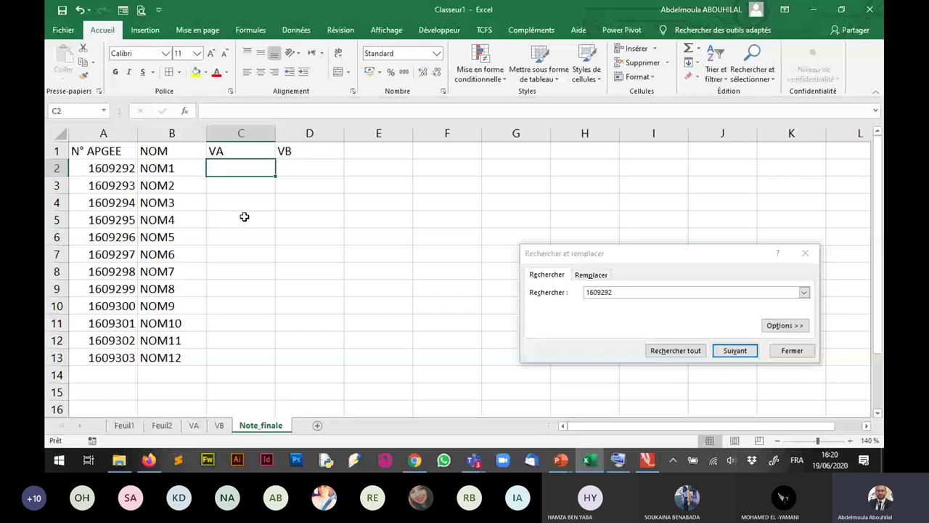
# Set the RECHERCHEV lookup range to VA!A2:C7 after the A2 lookup value.
pyautogui.click(395, 278)
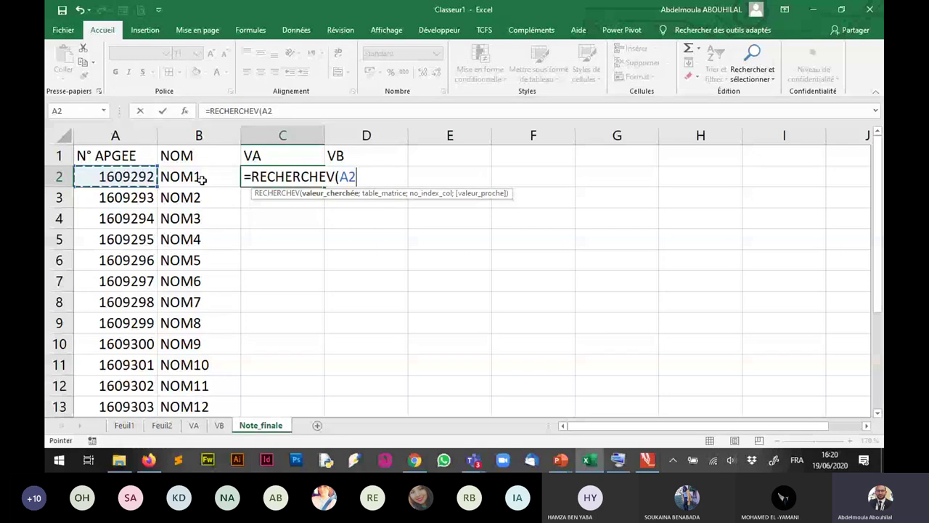
pyautogui.write(';')
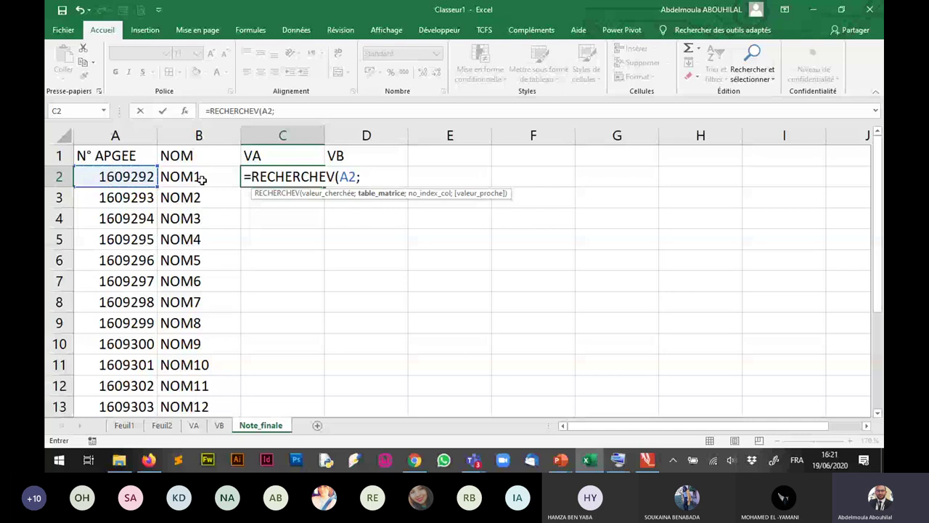
pyautogui.click(193, 425)
pyautogui.moveTo(117, 179)
pyautogui.mouseDown()
pyautogui.moveTo(316, 268)
pyautogui.moveTo(319, 289)
pyautogui.mouseUp()
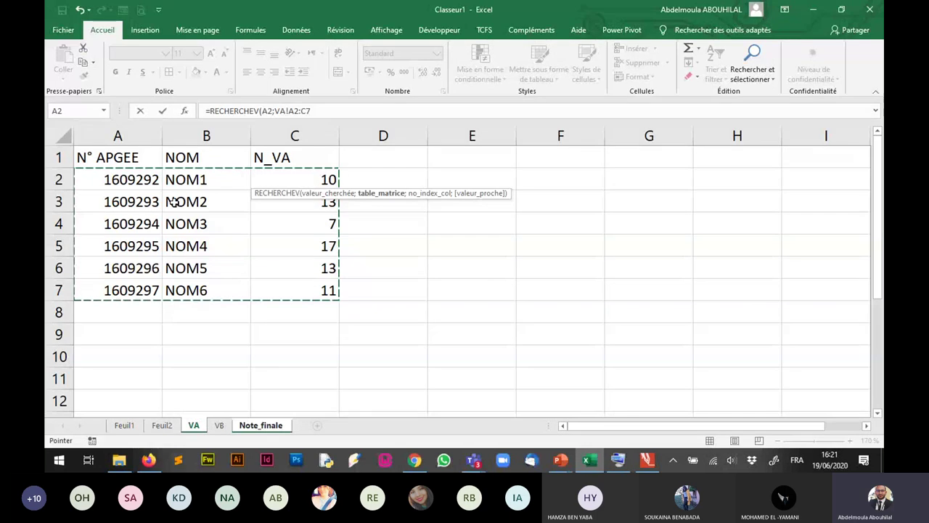
pyautogui.click(135, 180)
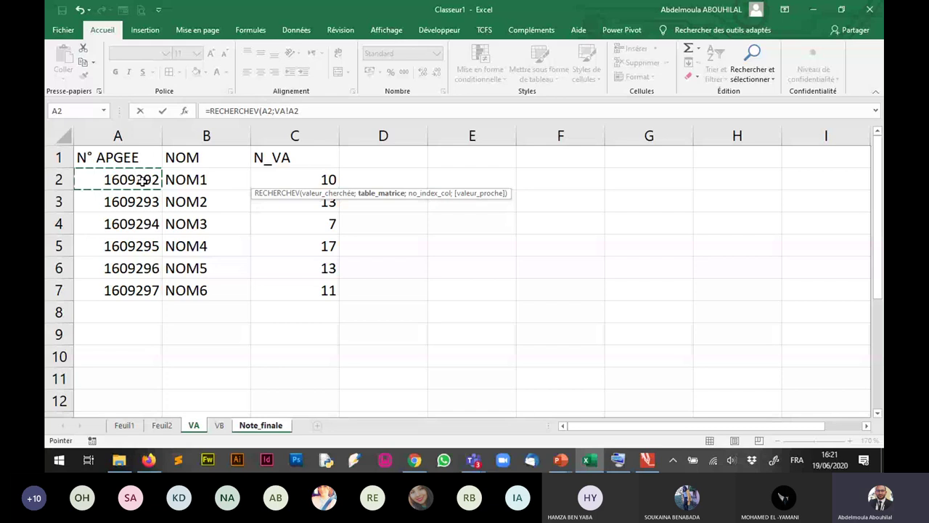
pyautogui.moveTo(143, 180); pyautogui.dragTo(338, 189)
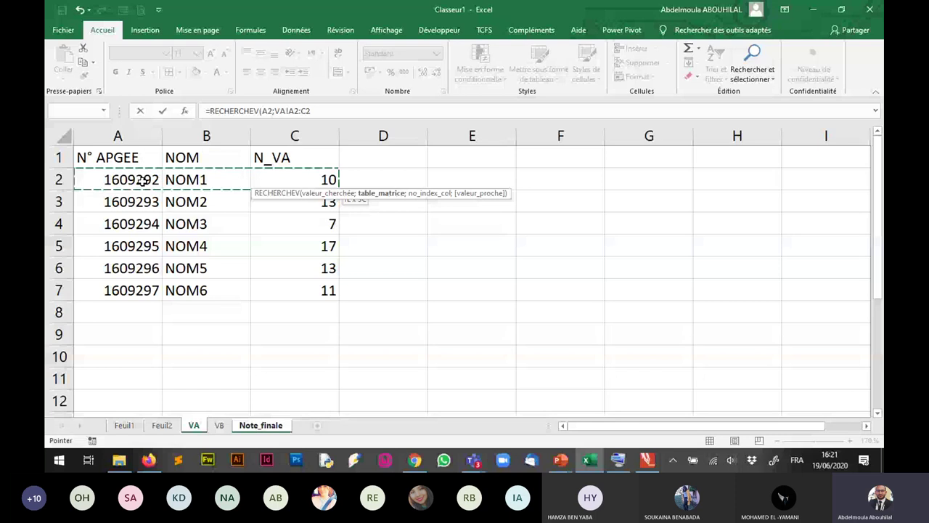
pyautogui.hotkey('ctrl', 'shift', 'Down')
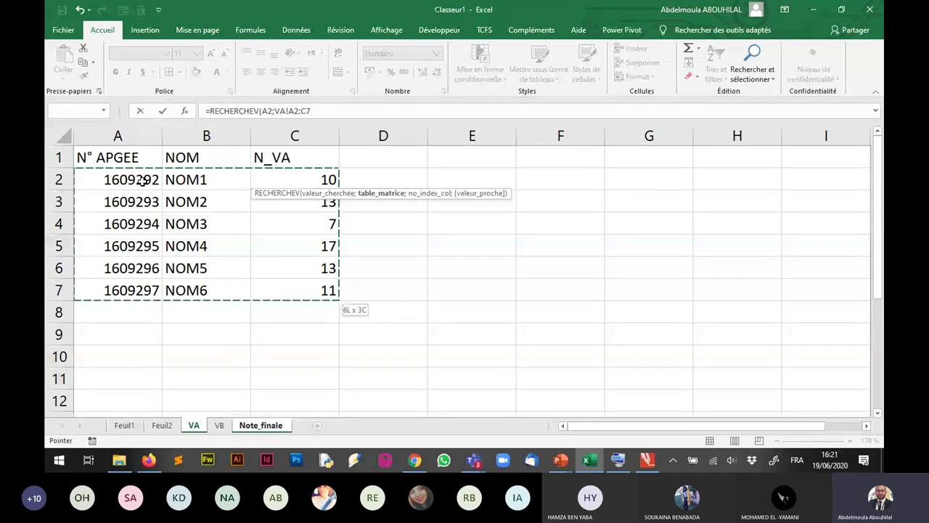
pyautogui.click(143, 180)
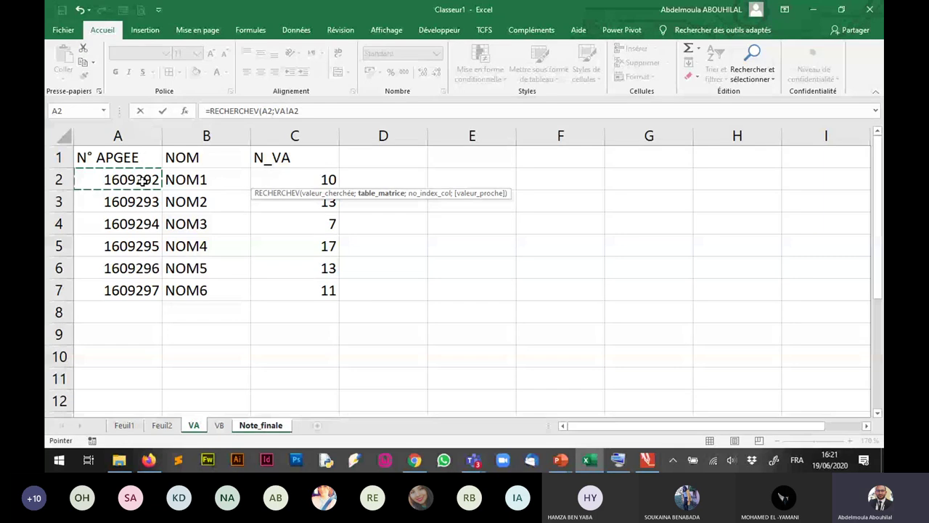
pyautogui.moveTo(143, 180); pyautogui.dragTo(334, 182)
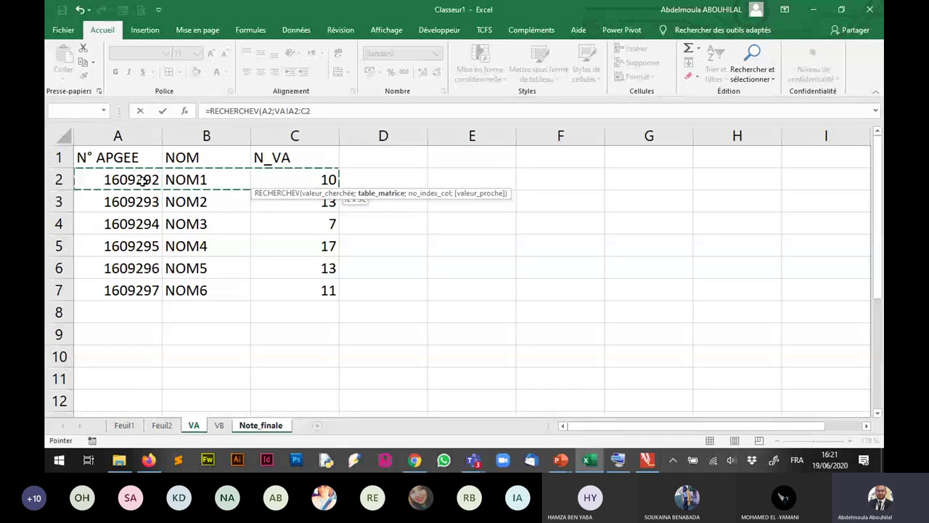
pyautogui.hotkey('ctrl', 'shift', 'Down')
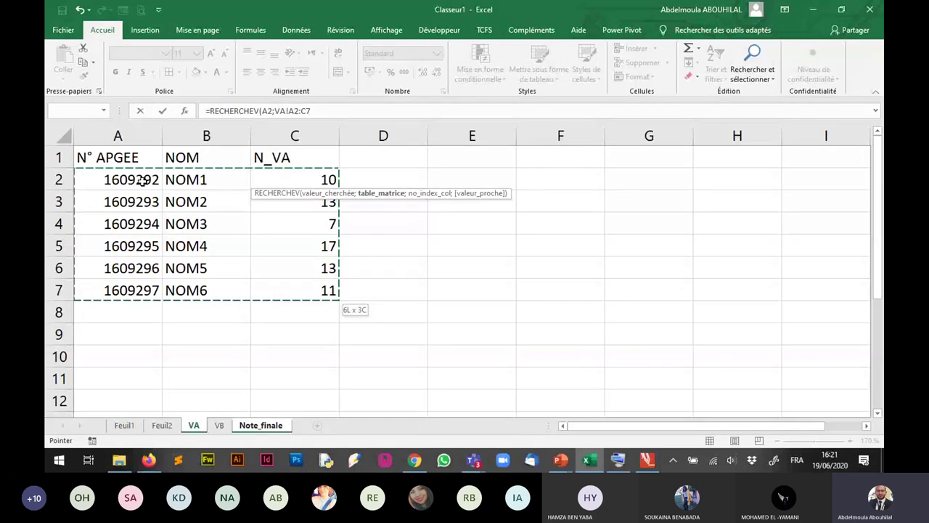
# Append column index 3 and exact match 0 to the lookup formula.
pyautogui.press('F2')
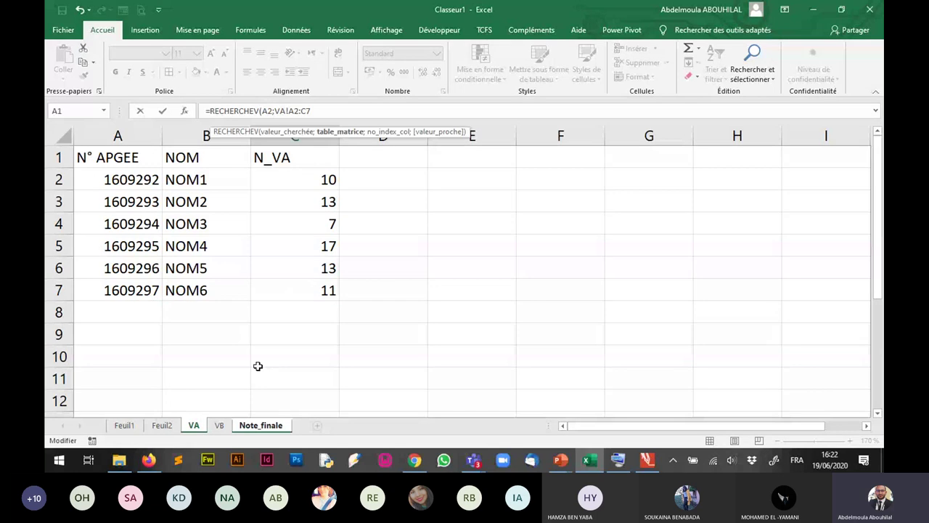
pyautogui.click(262, 110)
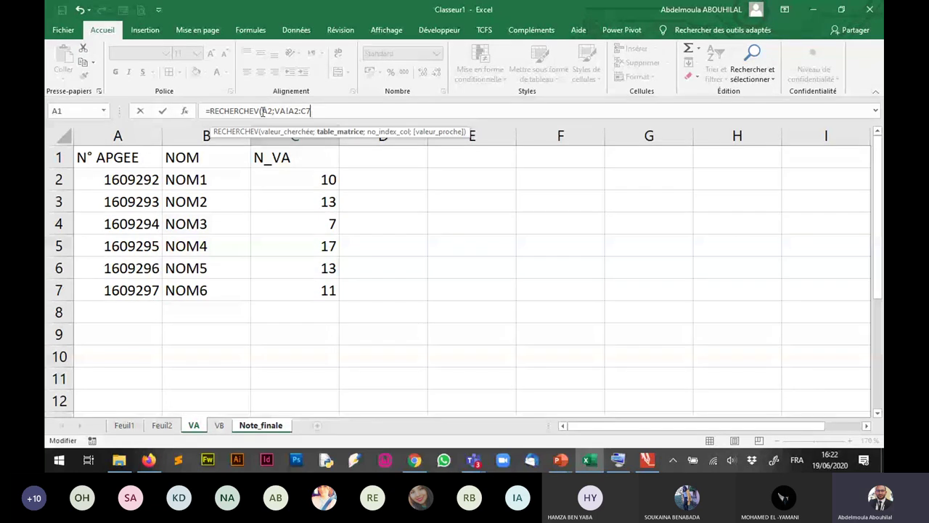
pyautogui.doubleClick(265, 111)
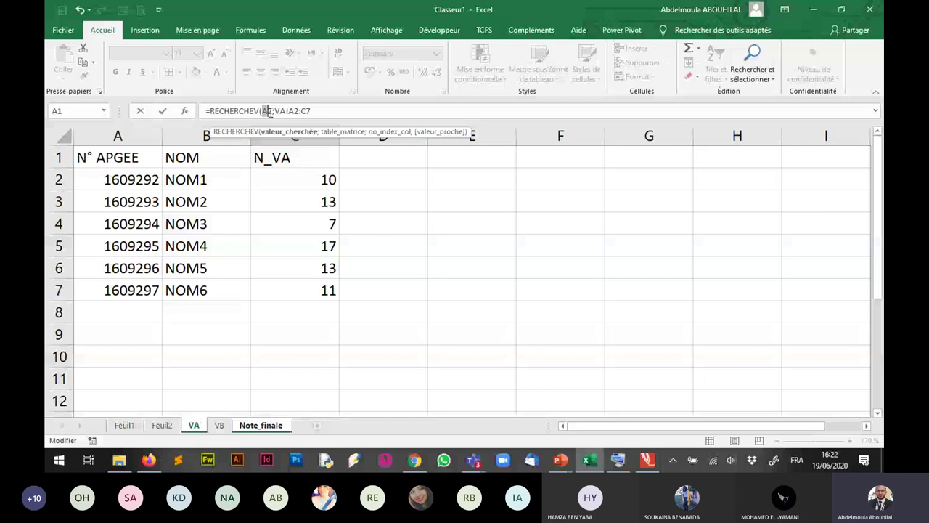
pyautogui.doubleClick(280, 111)
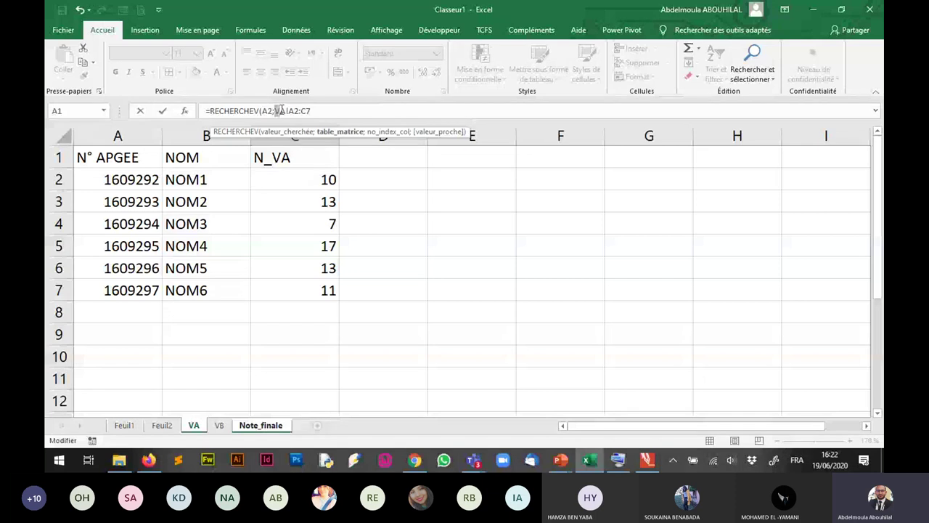
pyautogui.doubleClick(281, 111)
pyautogui.click(279, 111)
pyautogui.doubleClick(279, 111)
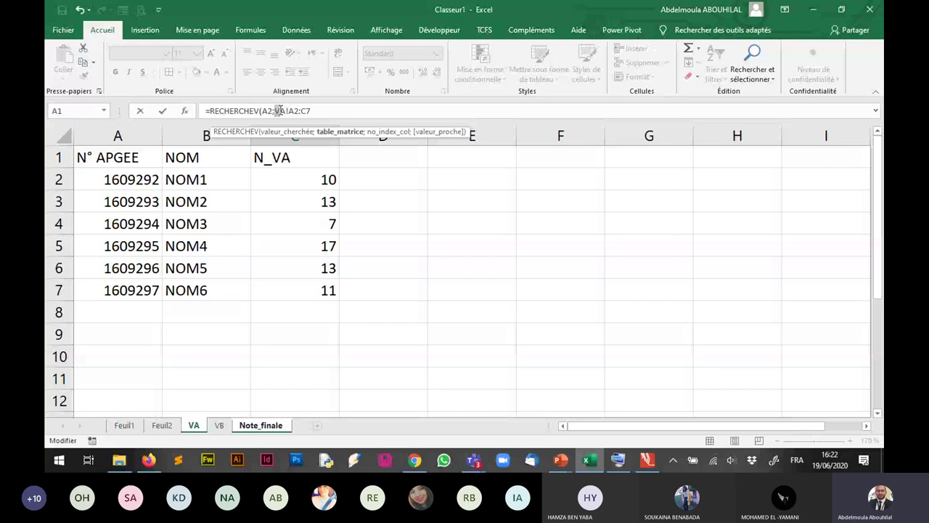
pyautogui.click(295, 112)
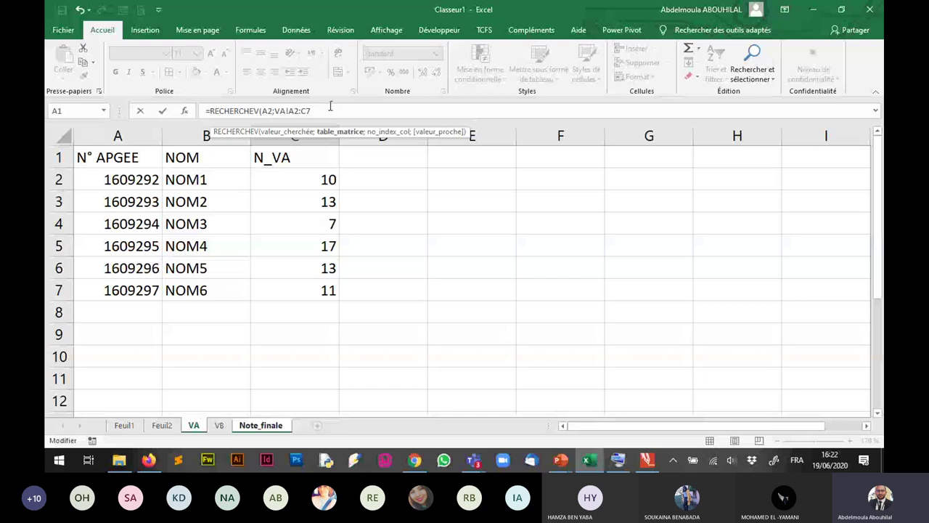
pyautogui.write(';')
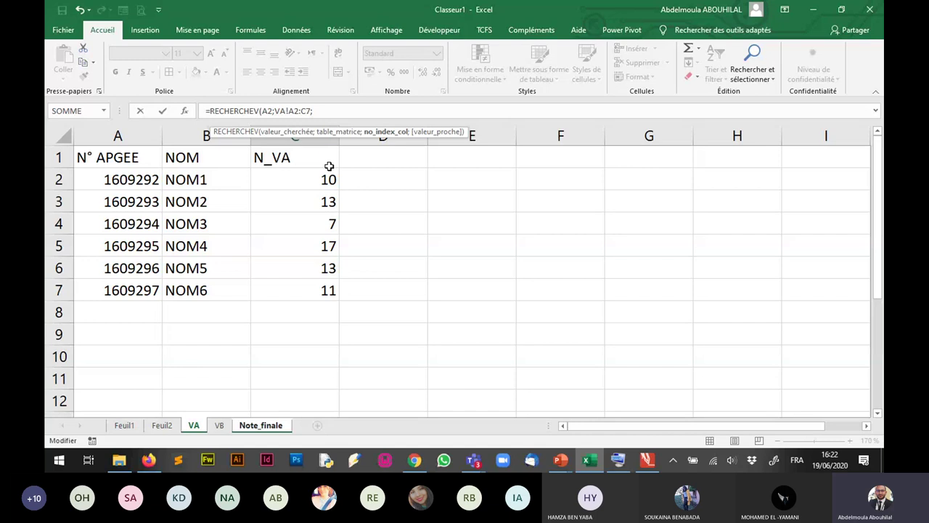
pyautogui.write('3;0')
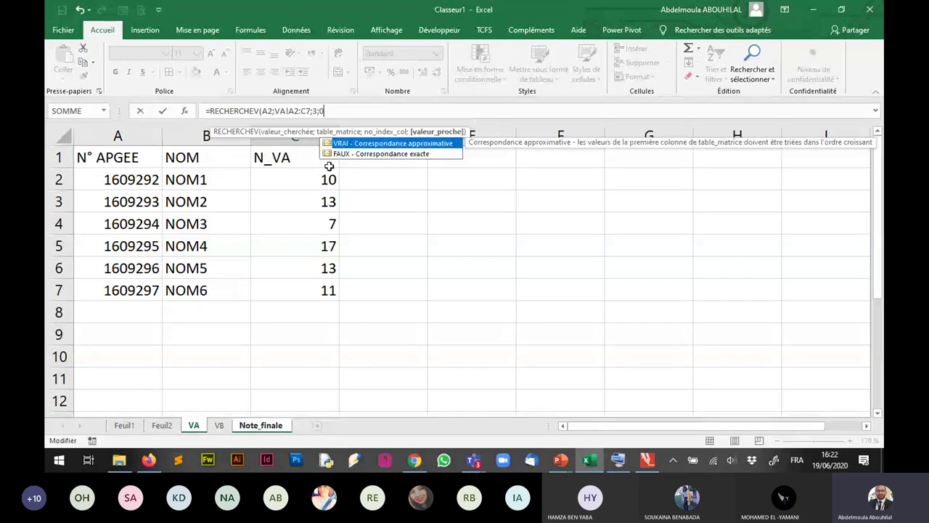
# Commit the VA lookup formula so it fills C2:C13 of Note_finale.
pyautogui.hotkey('ctrl', 'Return')
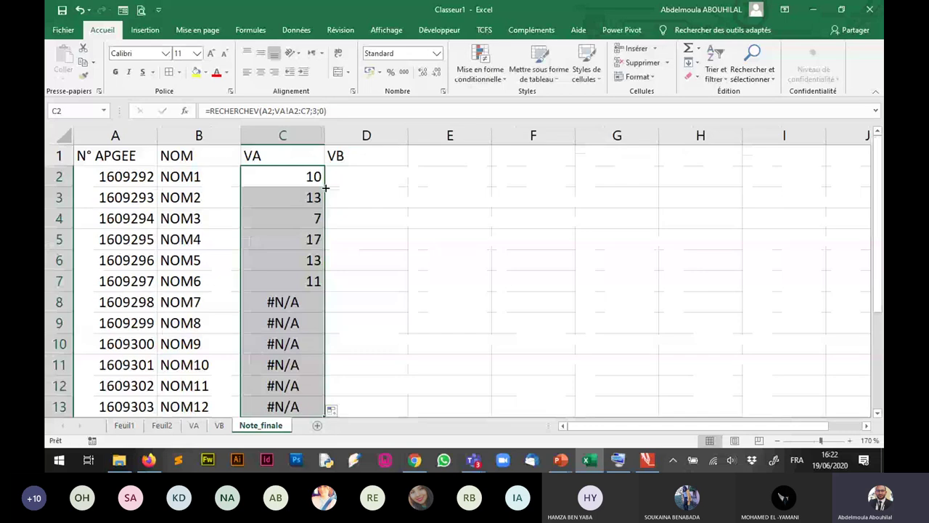
pyautogui.scroll(-1, 631, 278)
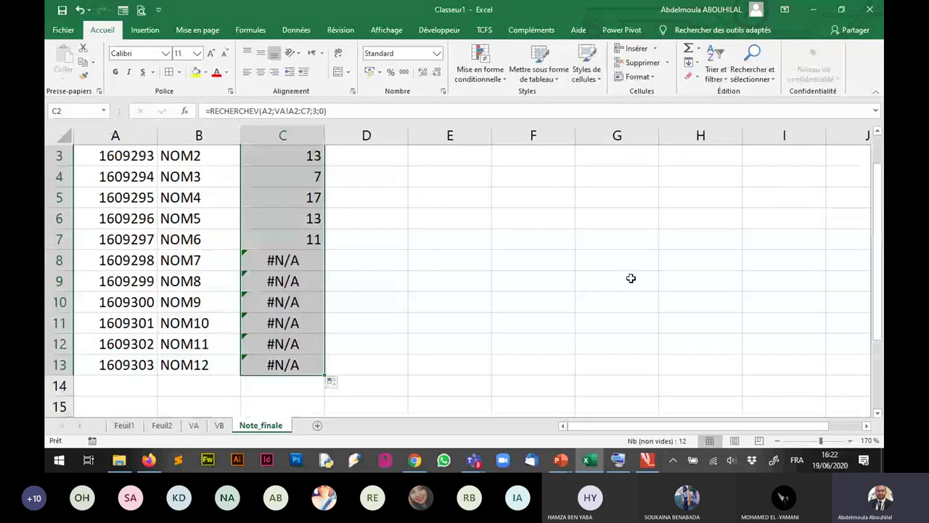
pyautogui.moveTo(877, 280); pyautogui.dragTo(883, 258)
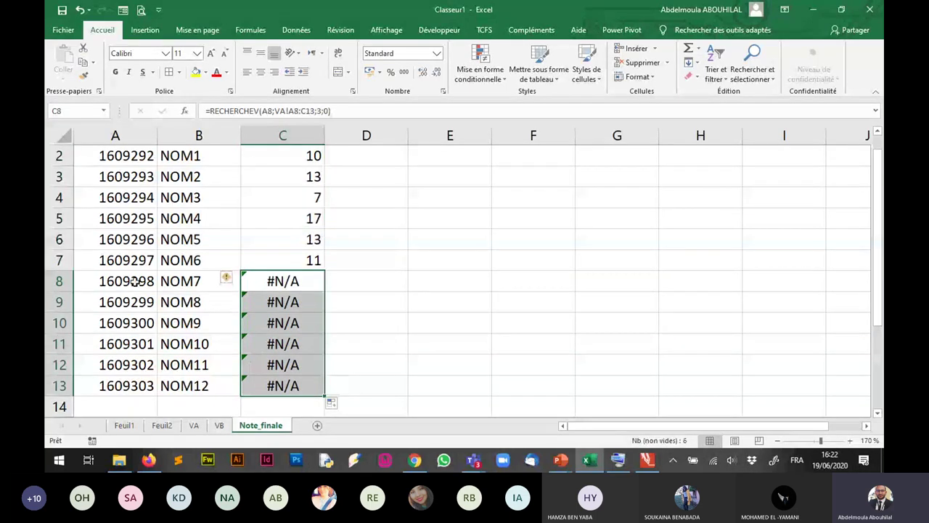
# Select the APGEE numbers in A8:A13 and inspect C9's lookup formula returning #N/A.
pyautogui.moveTo(123, 283); pyautogui.dragTo(130, 382)
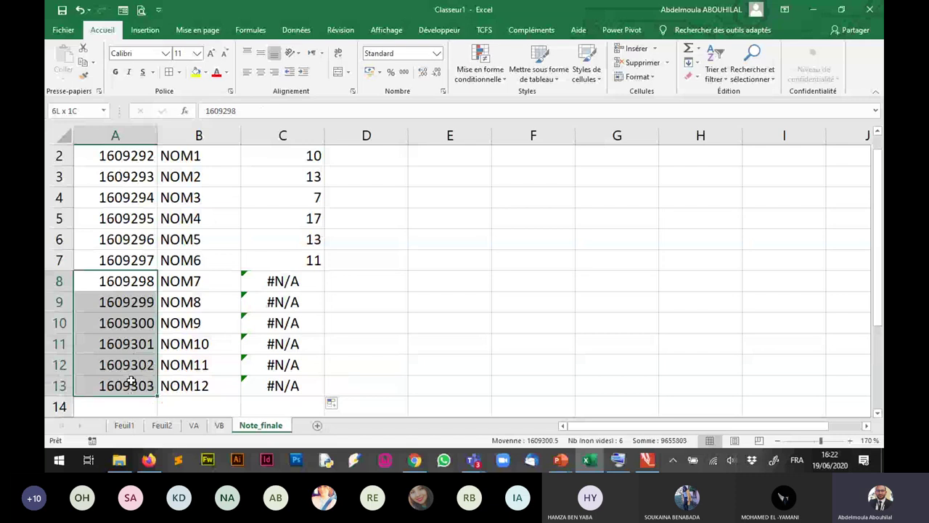
pyautogui.moveTo(131, 381); pyautogui.dragTo(132, 382)
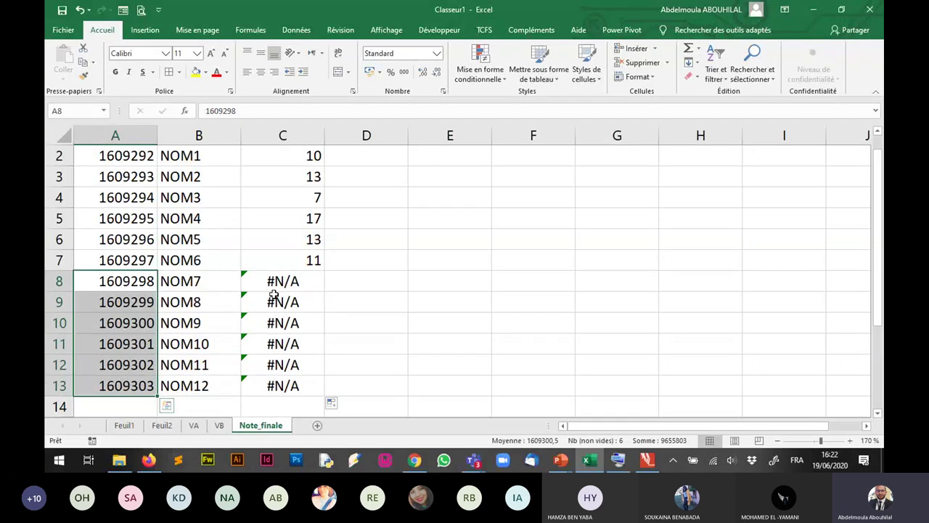
pyautogui.click(280, 302)
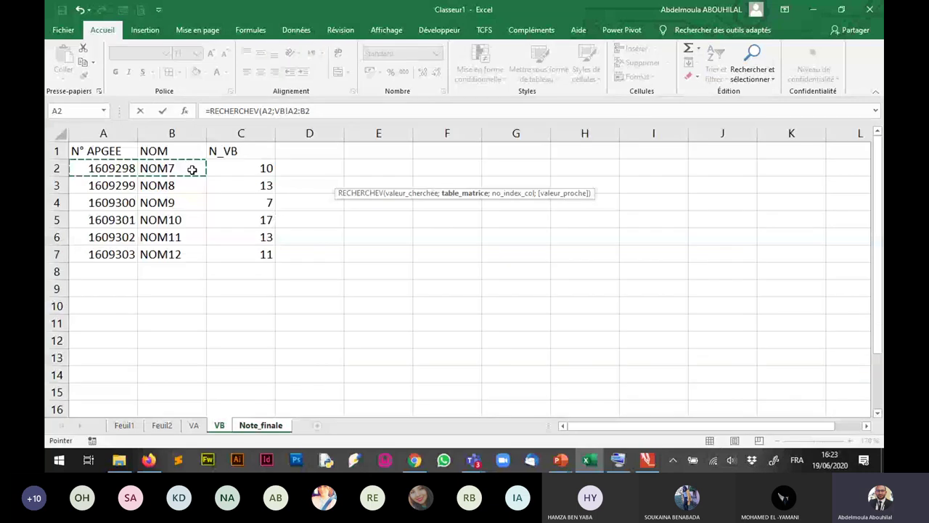
# Complete D2 as =RECHERCHEV(A2;VB!A2:C7;3;FAUX) and commit it.
pyautogui.moveTo(192, 170); pyautogui.dragTo(261, 254)
pyautogui.click(406, 116)
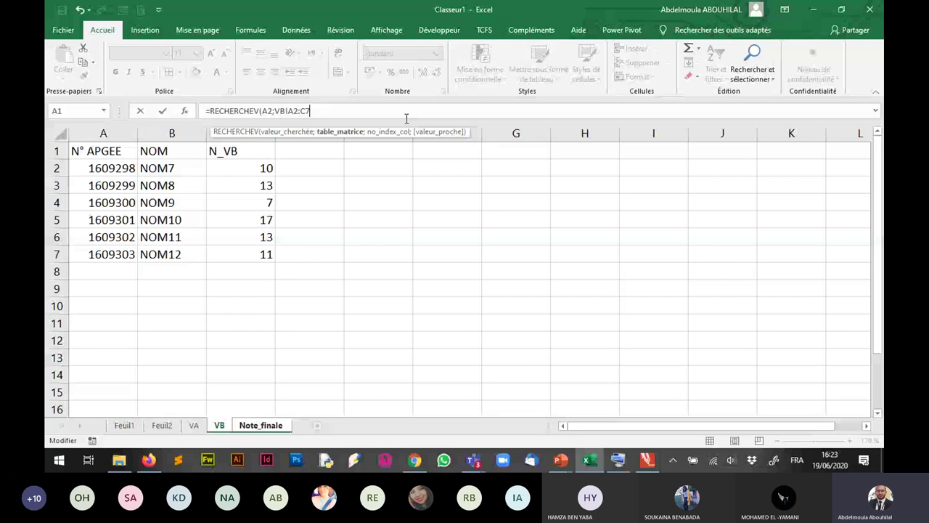
pyautogui.write(';')
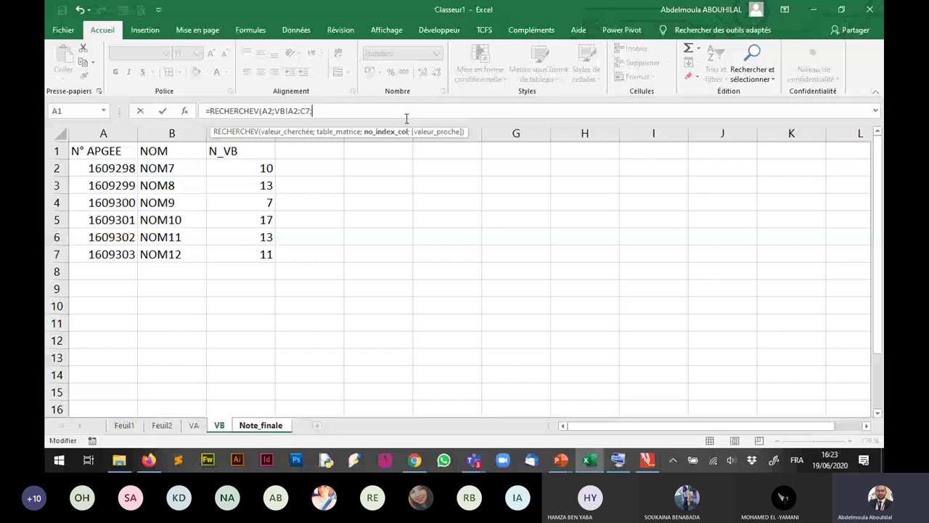
pyautogui.write('3;')
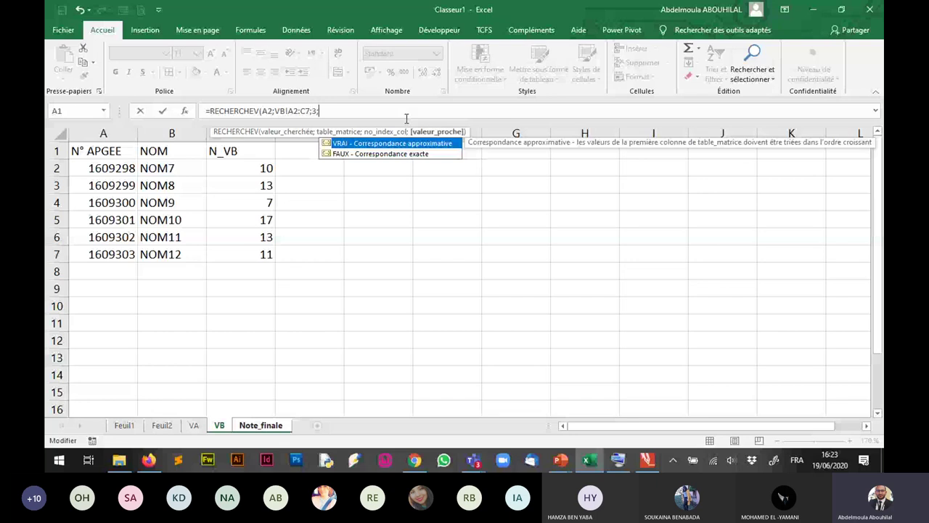
pyautogui.write('FAUX)')
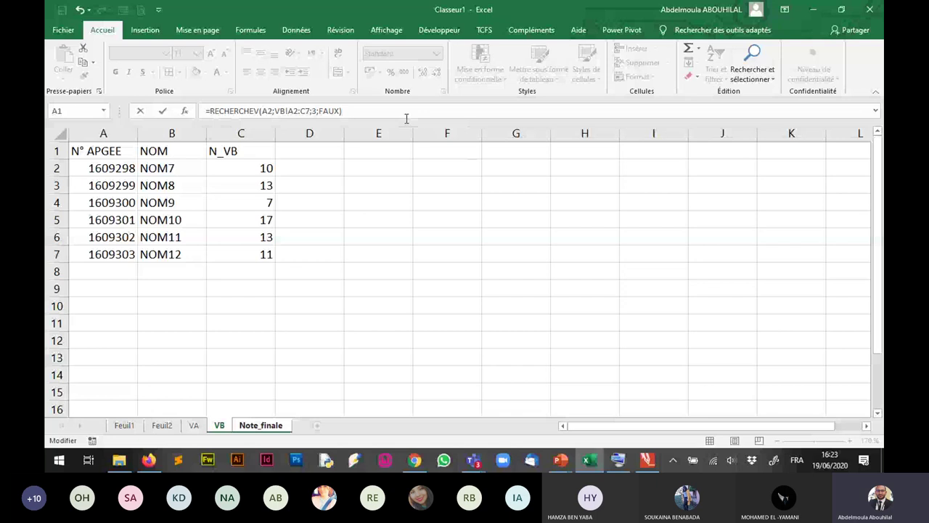
pyautogui.press('Return')
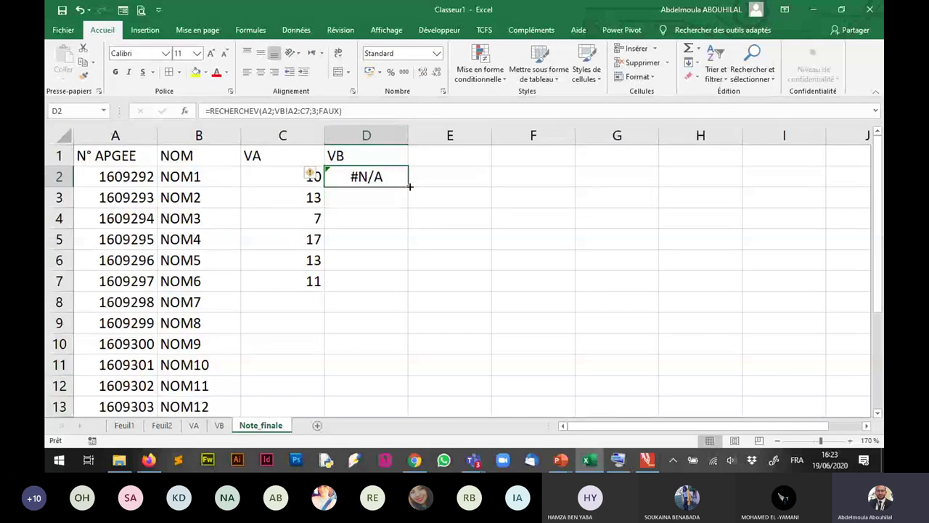
# Fill the VB lookup down column D to D13 and check D8's formula.
pyautogui.doubleClick(410, 186)
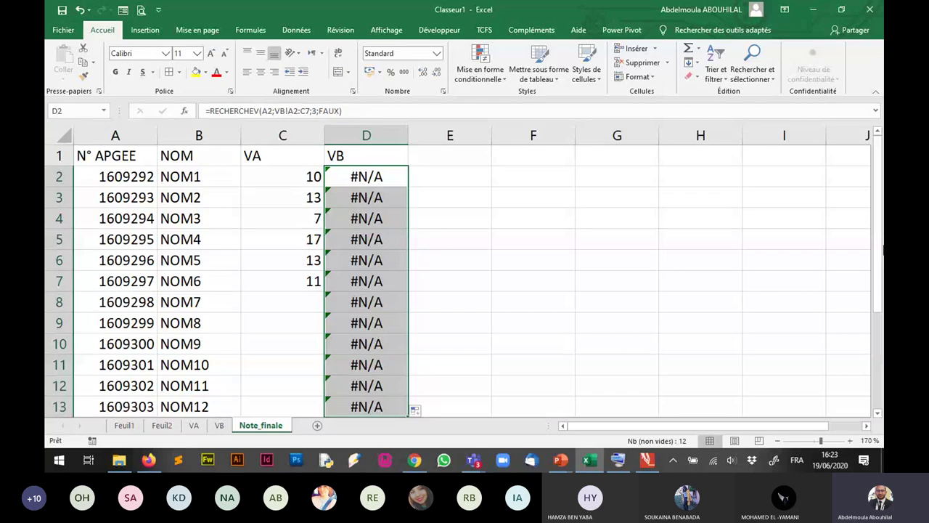
pyautogui.scroll(-1, 483, 262)
pyautogui.click(366, 260)
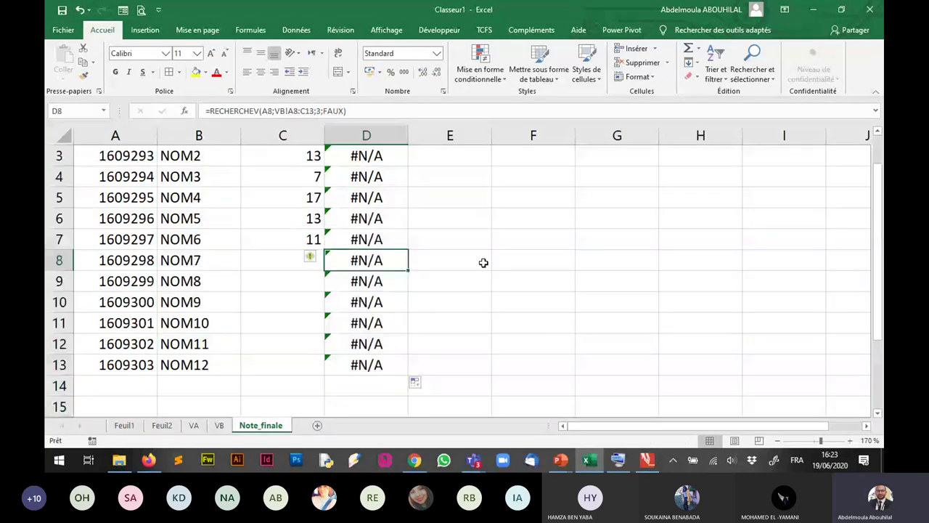
# Show the Teams meeting's participant list, then return to the workbook.
pyautogui.click(555, 455)
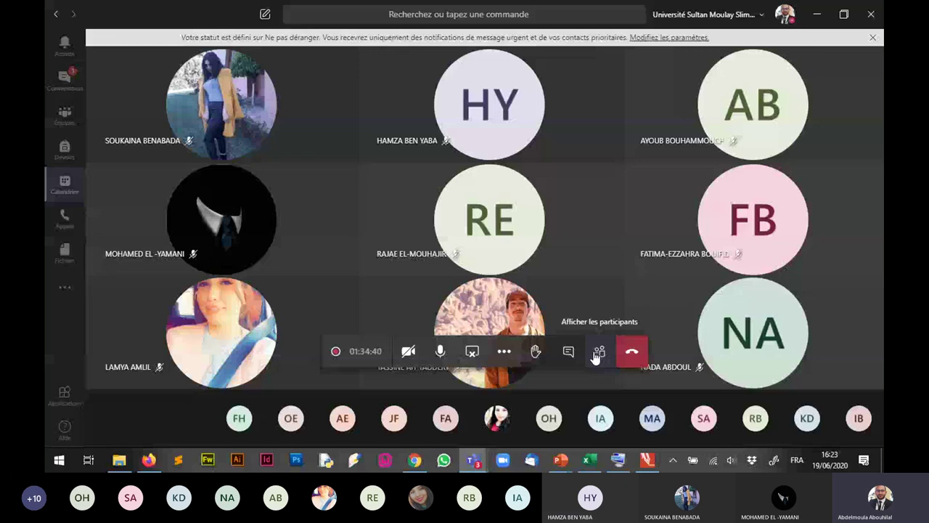
pyautogui.click(597, 354)
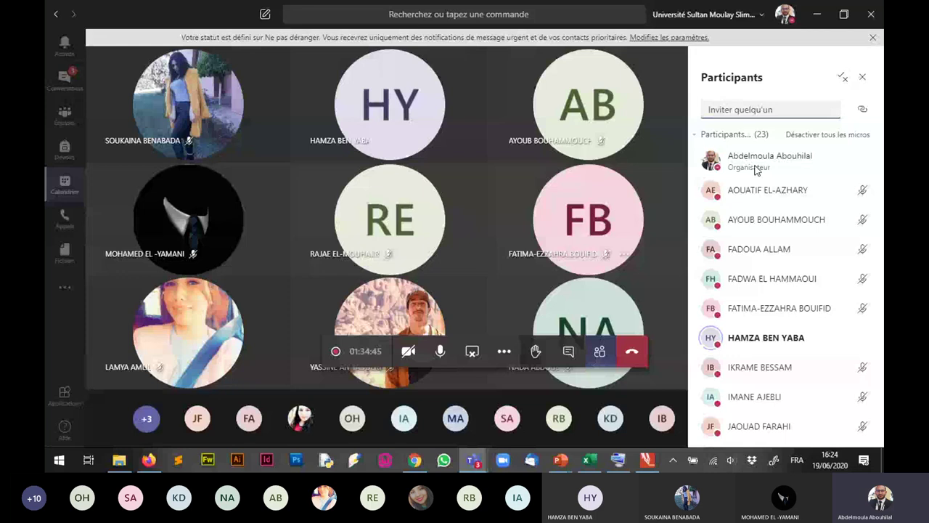
pyautogui.hotkey('alt', 'Tab')
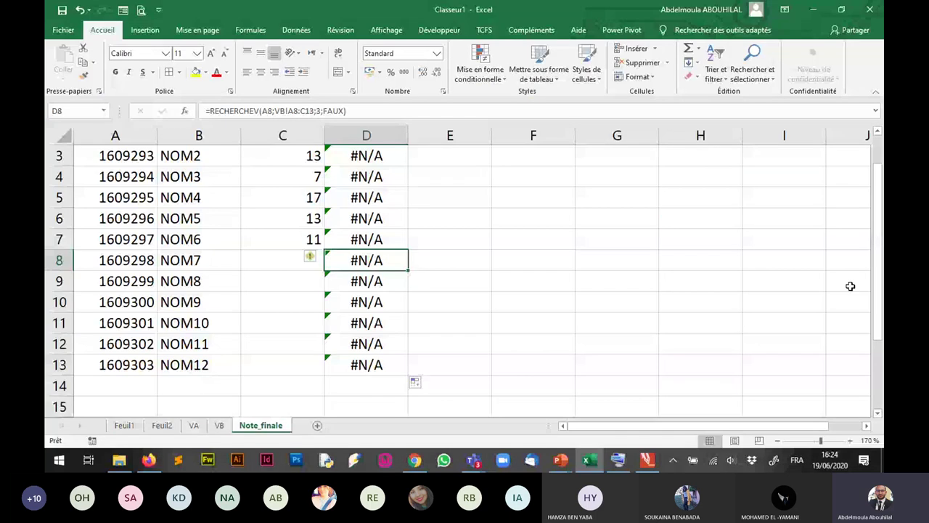
pyautogui.moveTo(878, 271); pyautogui.dragTo(879, 245)
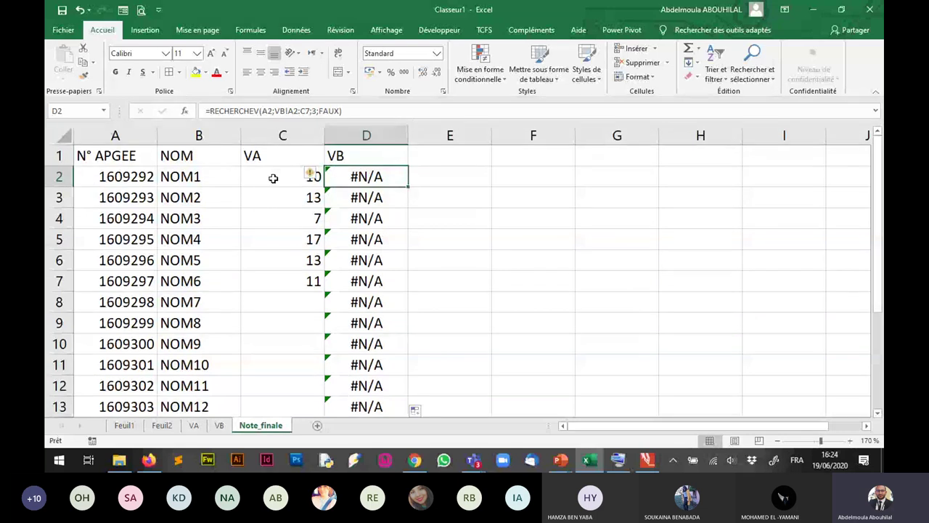
pyautogui.moveTo(273, 178); pyautogui.dragTo(288, 223)
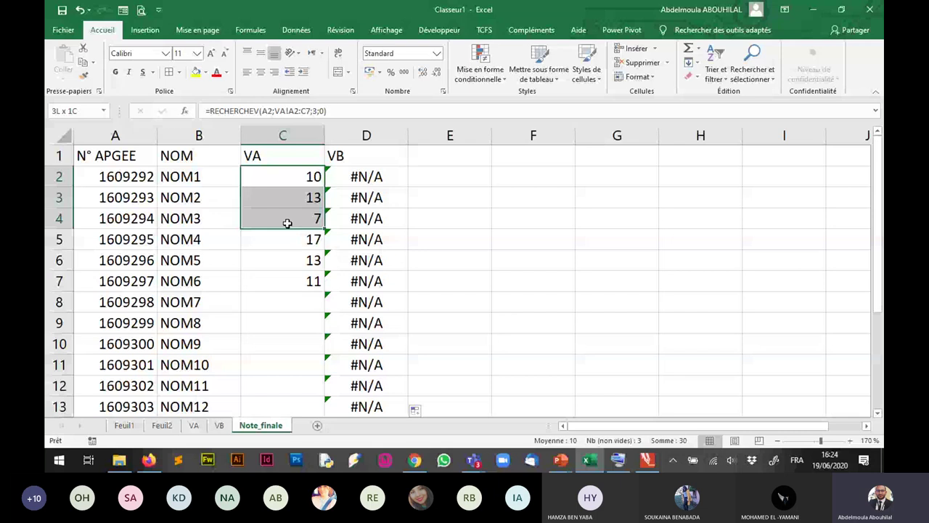
pyautogui.moveTo(289, 302); pyautogui.dragTo(290, 409)
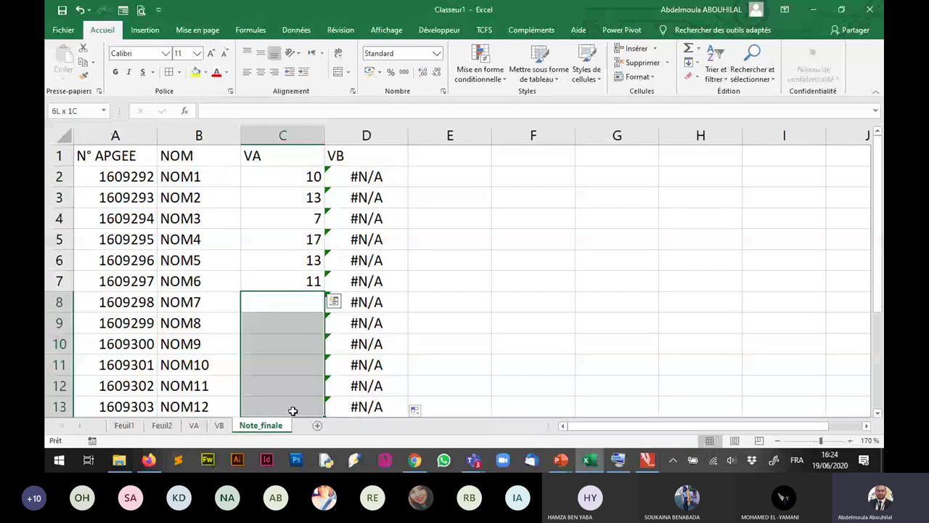
pyautogui.moveTo(293, 411)
pyautogui.mouseDown()
pyautogui.moveTo(288, 433)
pyautogui.moveTo(282, 323)
pyautogui.mouseUp()
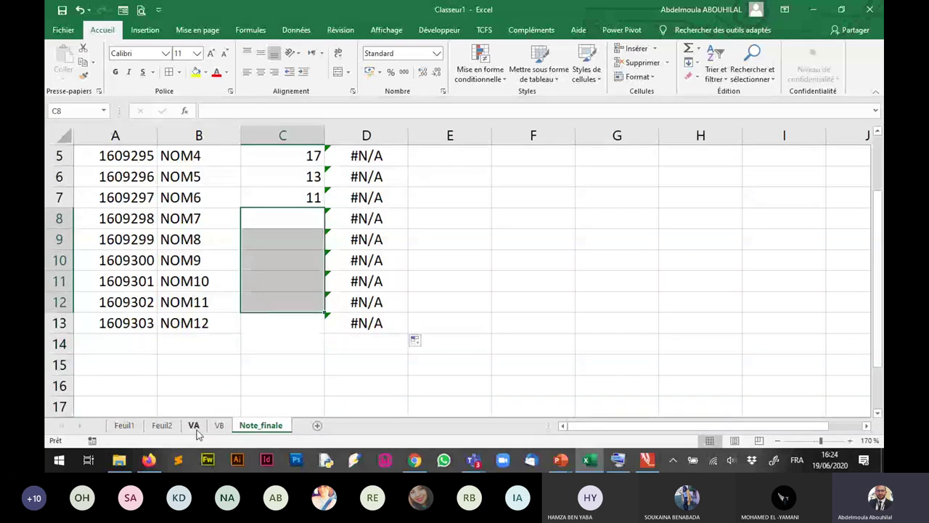
pyautogui.click(194, 426)
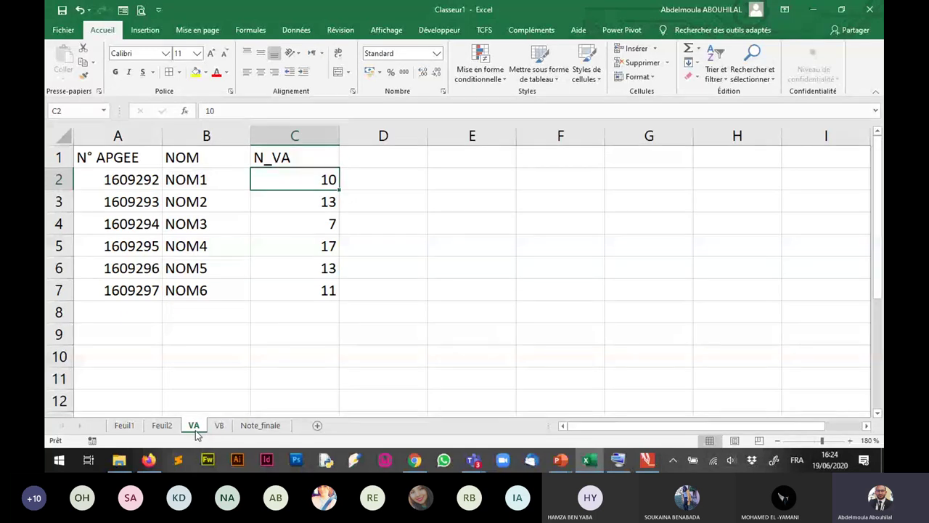
pyautogui.click(218, 426)
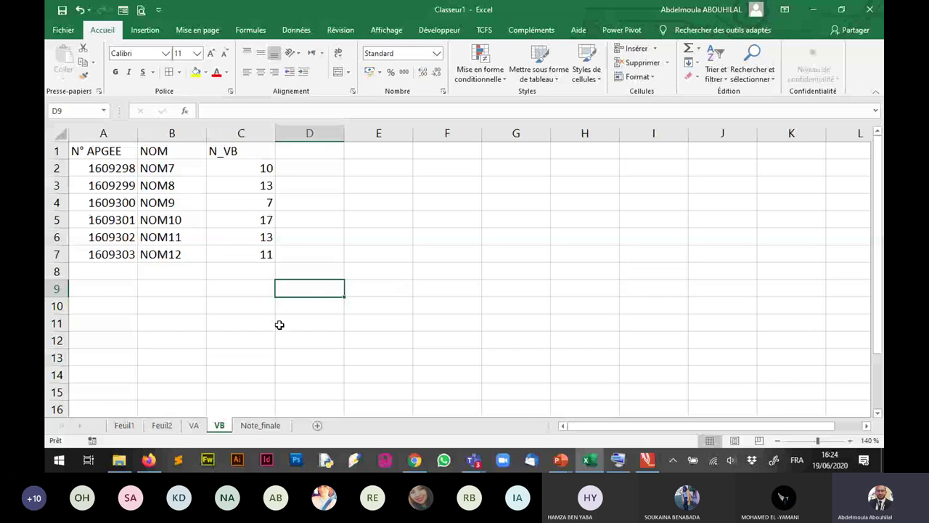
pyautogui.hotkey('ctrl', 'pagedown')
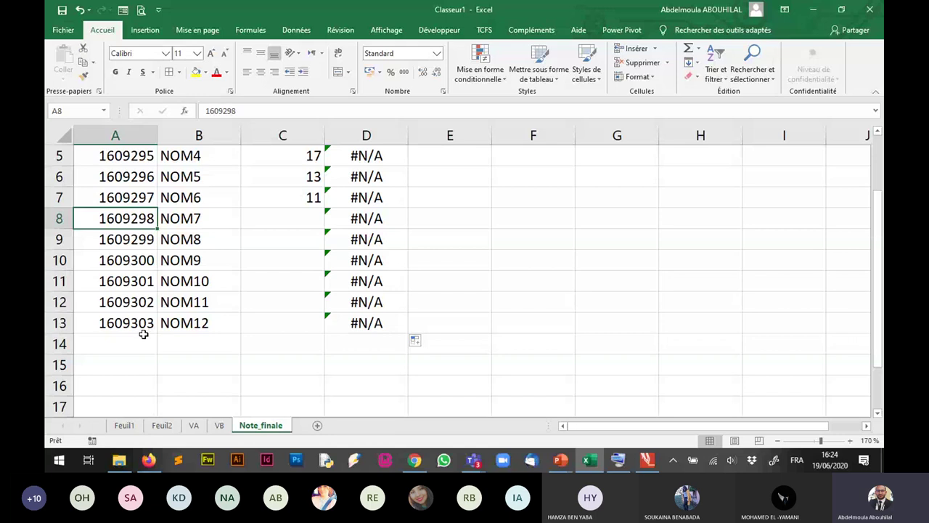
pyautogui.click(221, 426)
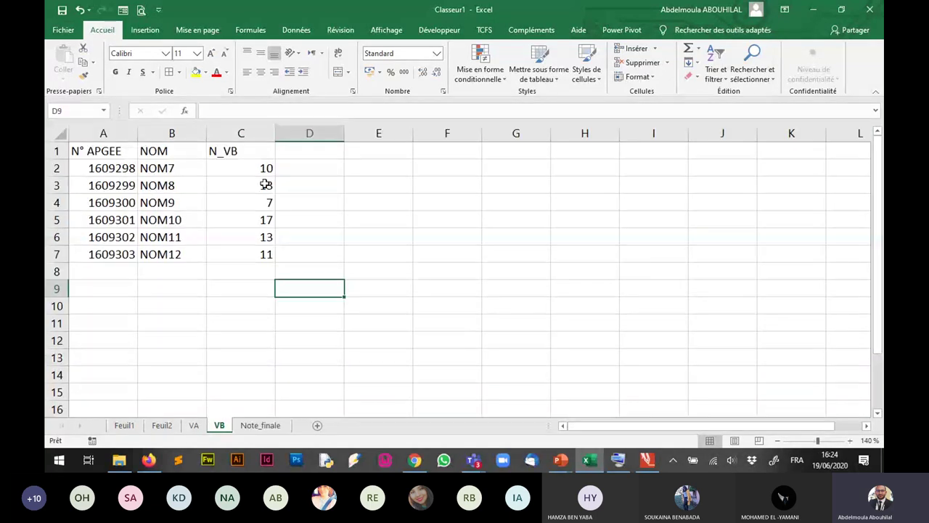
pyautogui.moveTo(261, 168); pyautogui.dragTo(251, 237)
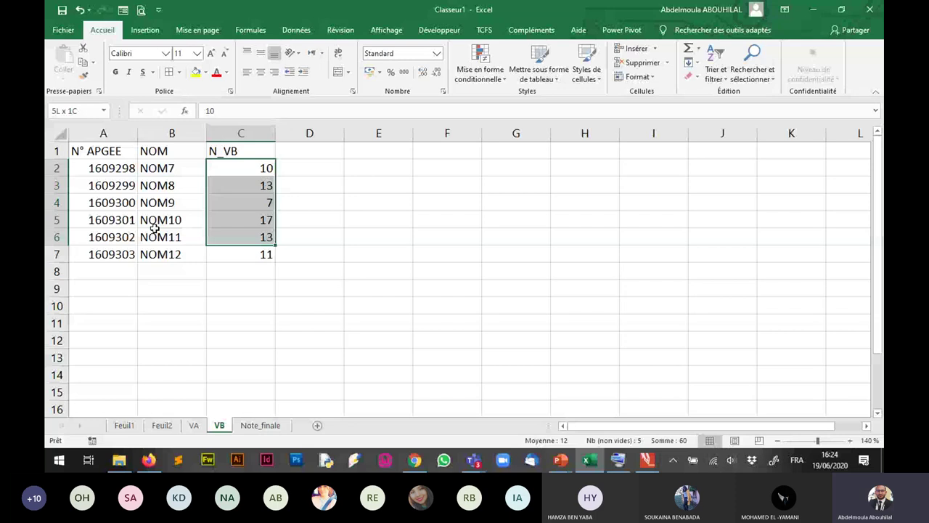
pyautogui.hotkey('ctrl', 'pagedown')
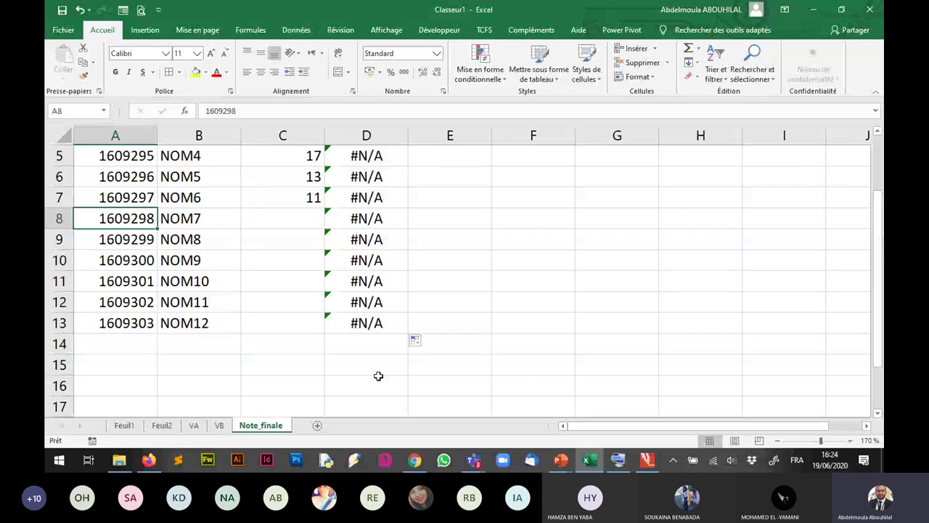
pyautogui.scroll(2, 721, 221)
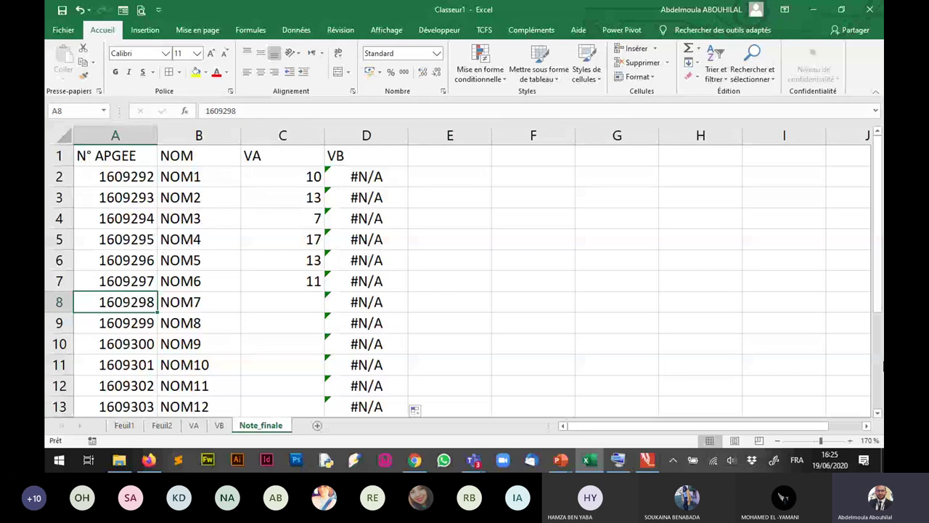
# Inspect D8's VB lookup and show it searches empty rows on the VB sheet.
pyautogui.moveTo(880, 320); pyautogui.dragTo(880, 329)
pyautogui.doubleClick(367, 260)
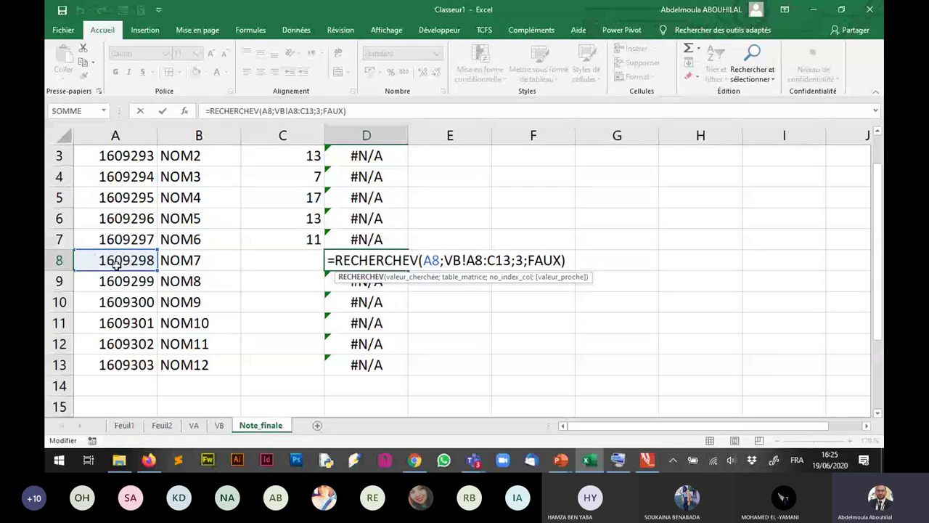
pyautogui.click(353, 260)
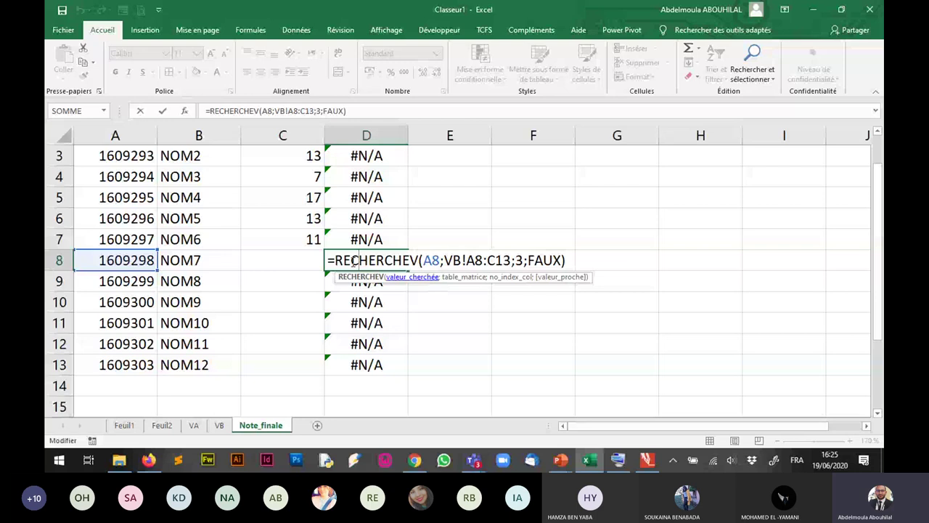
pyautogui.press('Escape')
pyautogui.hotkey('ctrl', 'pageup')
pyautogui.moveTo(102, 271)
pyautogui.mouseDown()
pyautogui.moveTo(161, 318)
pyautogui.moveTo(246, 355)
pyautogui.moveTo(253, 333)
pyautogui.moveTo(256, 350)
pyautogui.mouseUp()
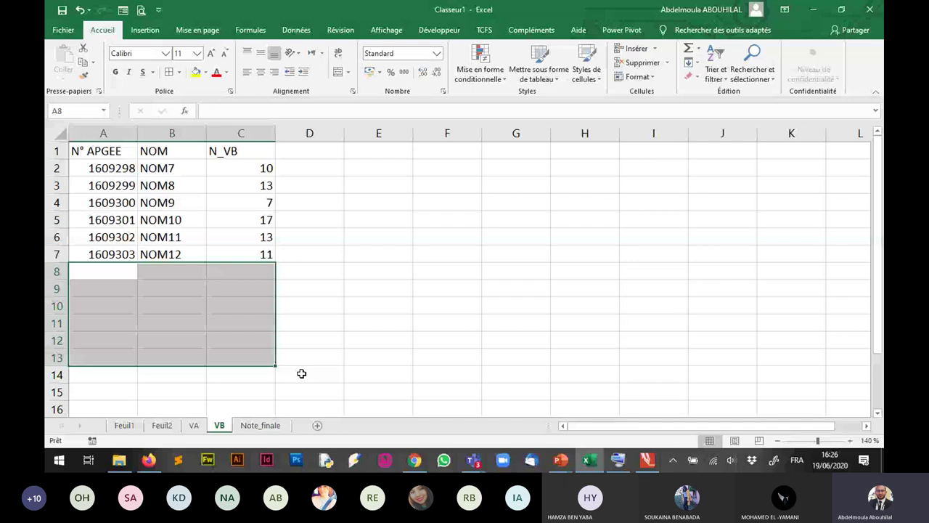
pyautogui.hotkey('ctrl', 'pagedown')
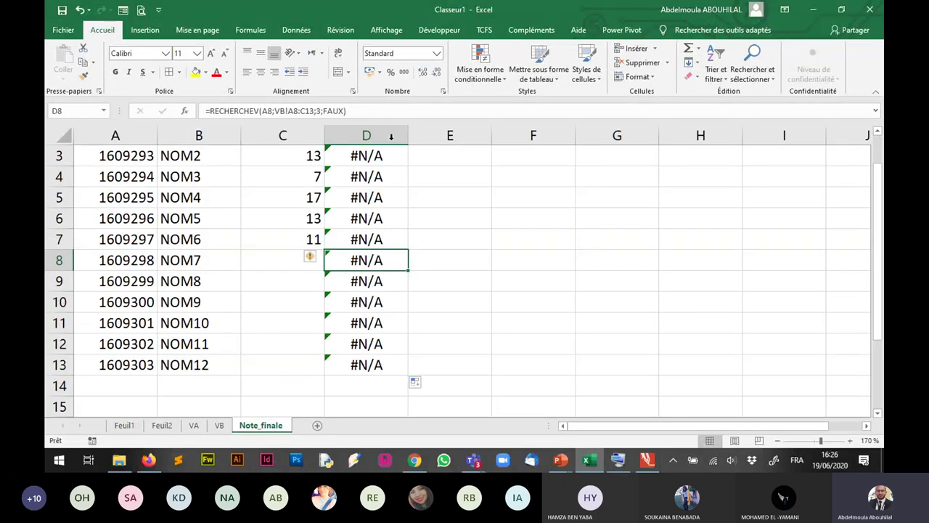
pyautogui.scroll(1, 296, 161)
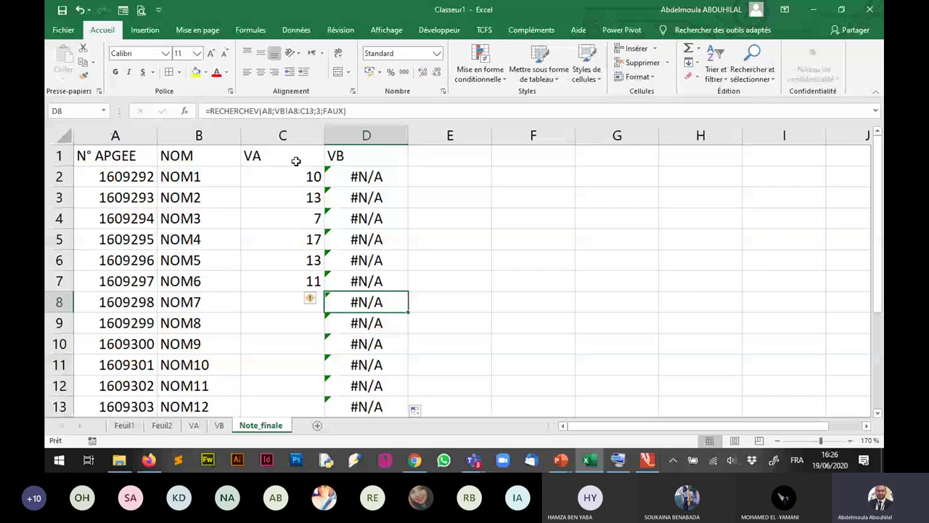
# Lock D2's lookup range to VB!$A$2:$C$7 and commit the corrected formula.
pyautogui.doubleClick(367, 176)
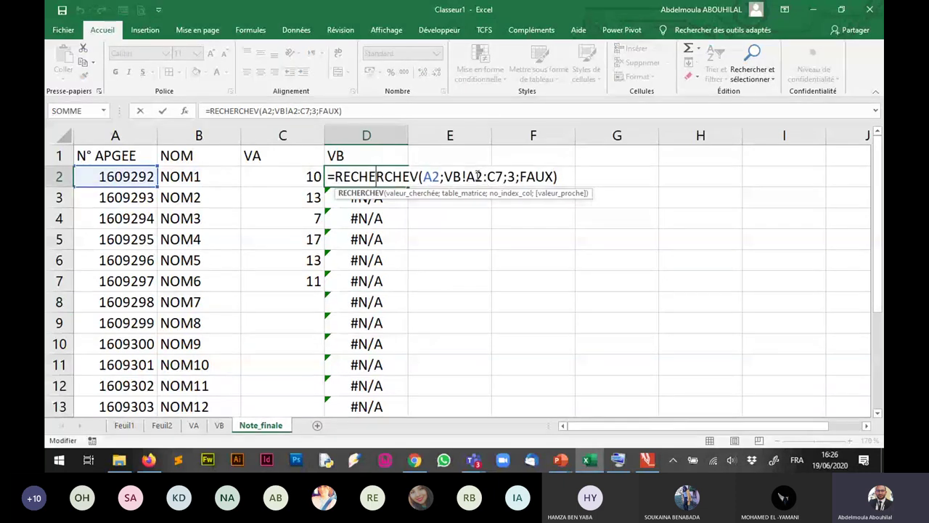
pyautogui.click(465, 176)
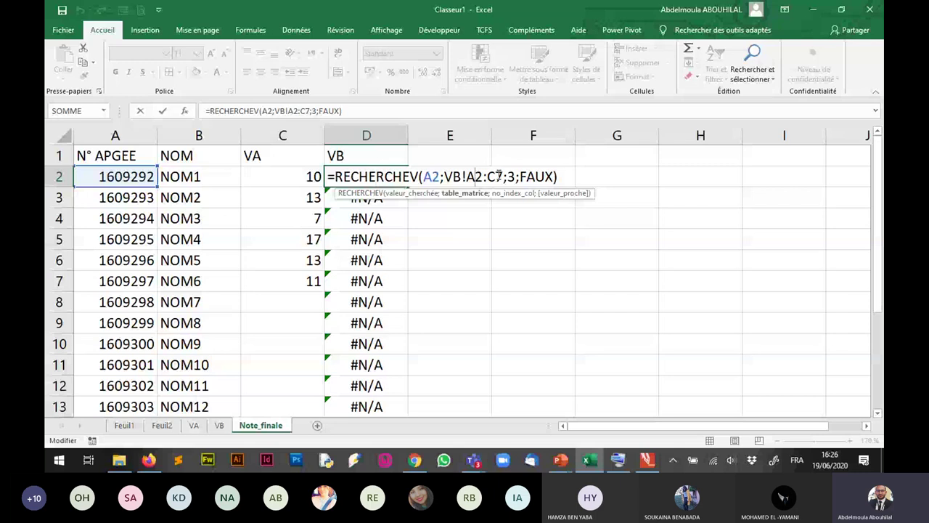
pyautogui.write('$')
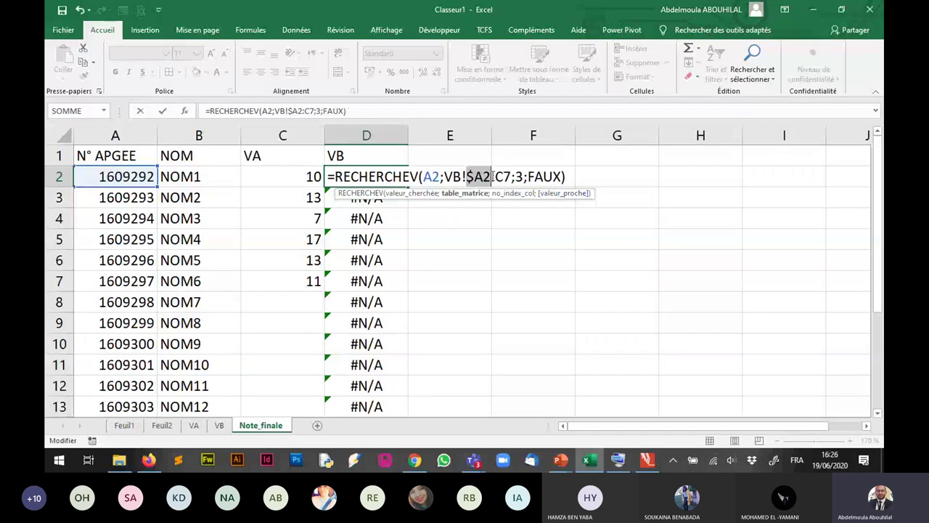
pyautogui.press('F4')
pyautogui.press('F4')
pyautogui.click(517, 177)
pyautogui.press('F4')
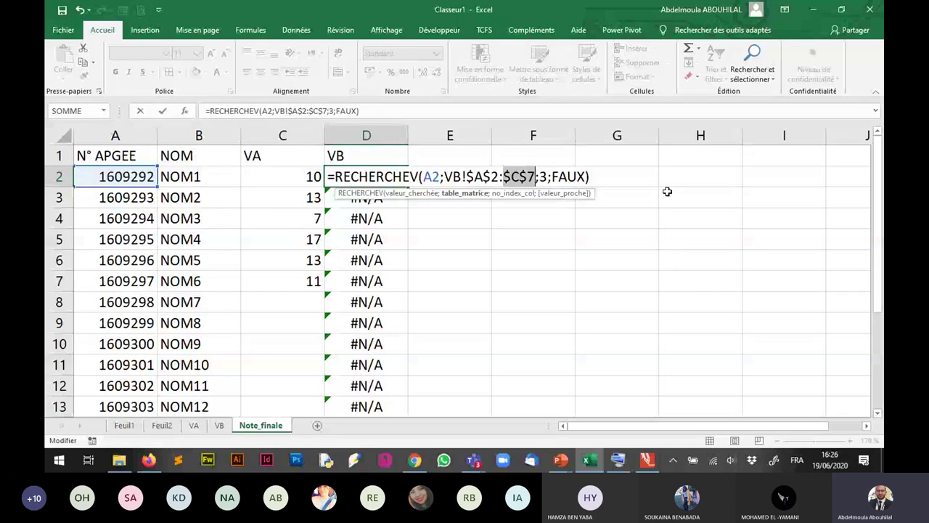
pyautogui.click(534, 239)
pyautogui.scroll(-2, 391, 270)
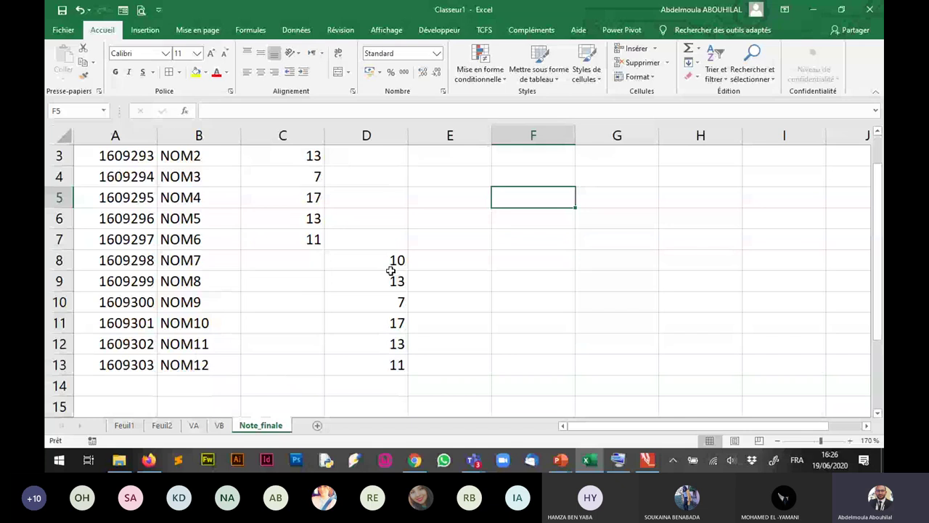
pyautogui.moveTo(391, 270); pyautogui.dragTo(382, 365)
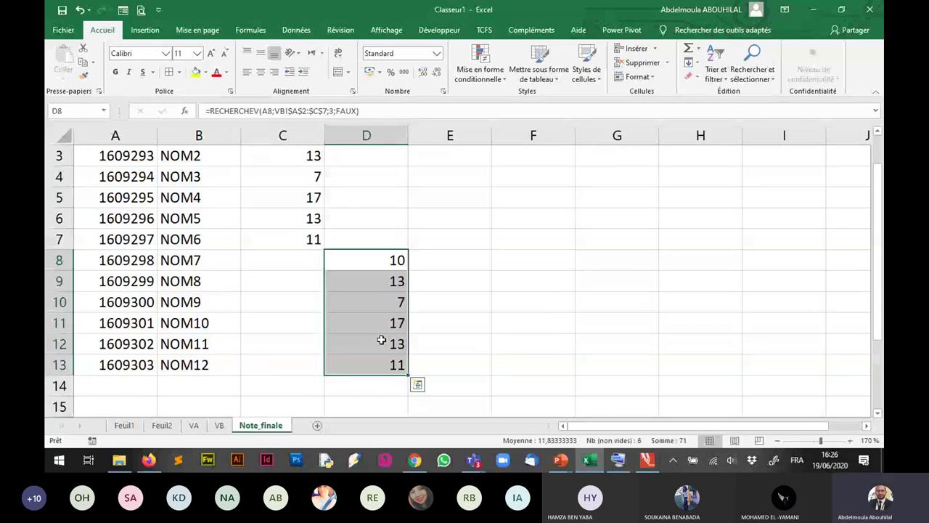
pyautogui.click(389, 268)
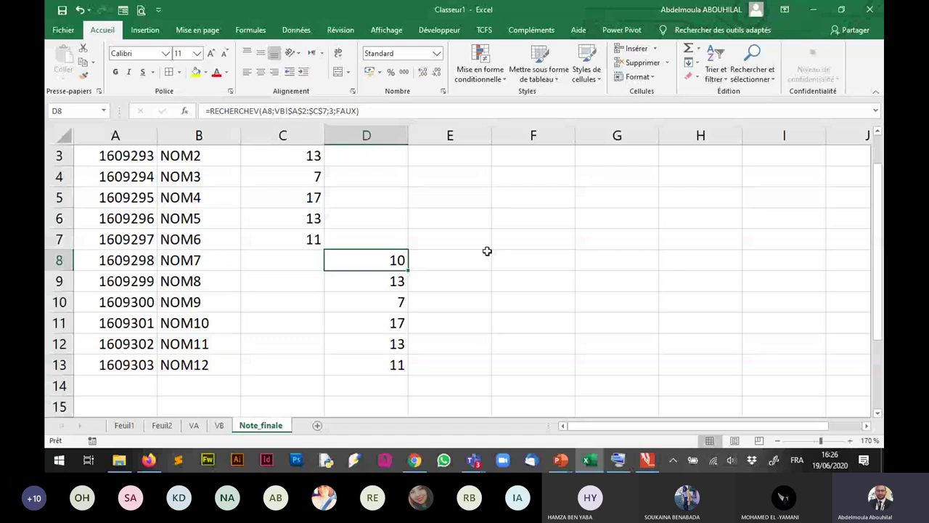
pyautogui.scroll(1, 508, 232)
pyautogui.click(617, 197)
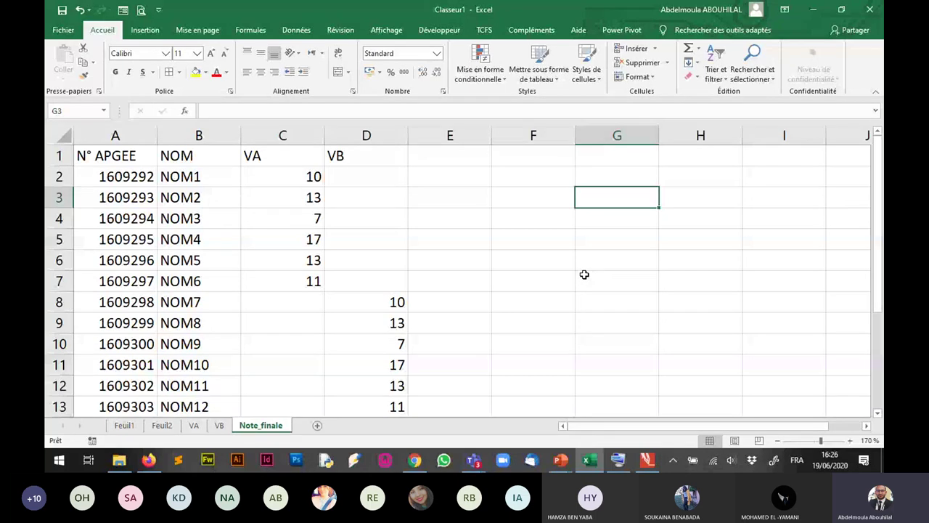
# Inspect the VA lookups in C4 and C7 and the VA range they search.
pyautogui.click(305, 218)
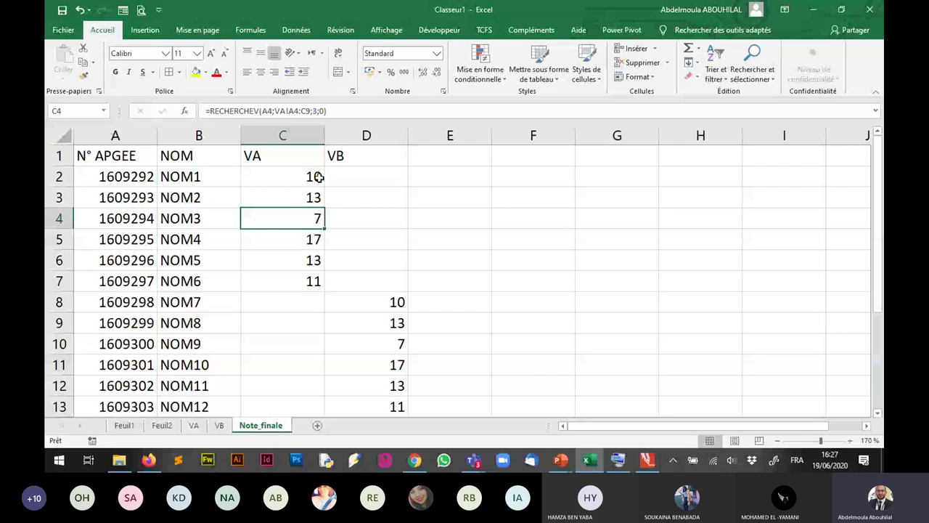
pyautogui.doubleClick(291, 281)
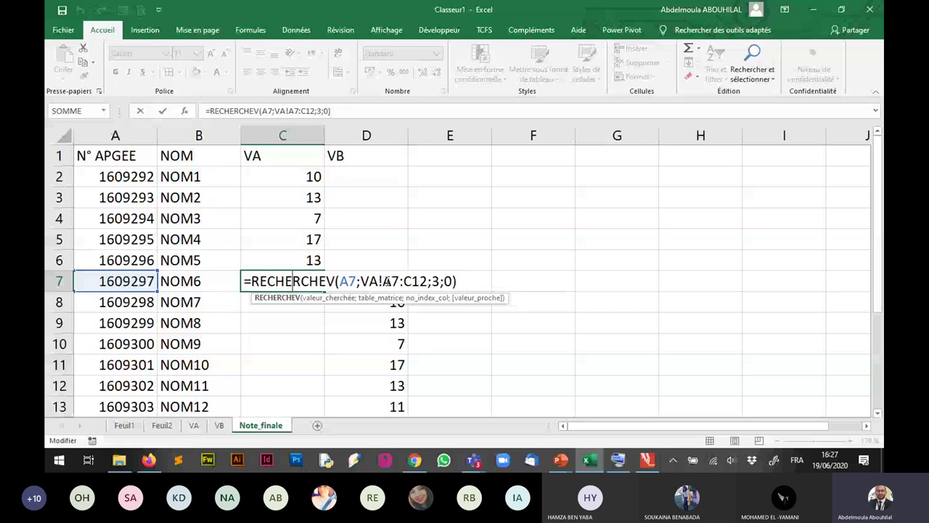
pyautogui.press('Escape')
pyautogui.hotkey('ctrl', '[')
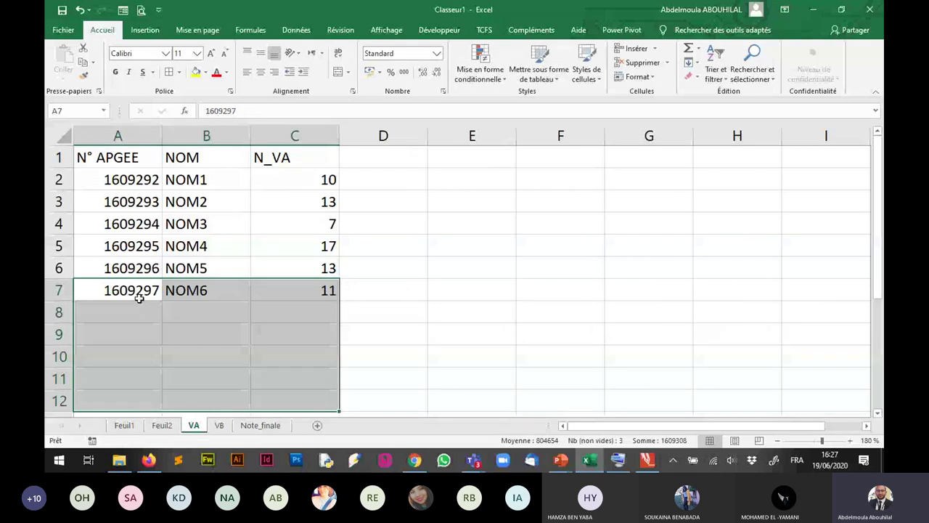
pyautogui.press('F5')
pyautogui.press('Return')
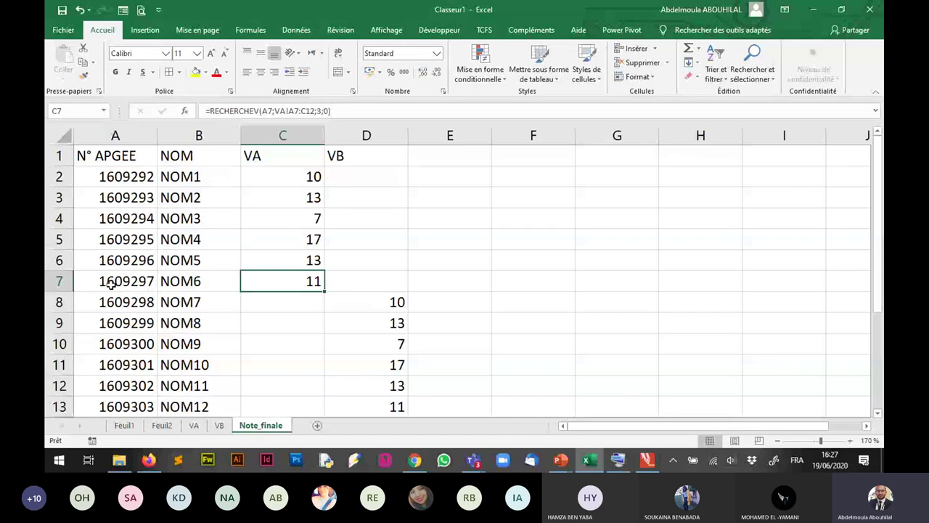
# Check the fixed D8 formula, then show the VB sheet's empty rows below the data.
pyautogui.click(363, 302)
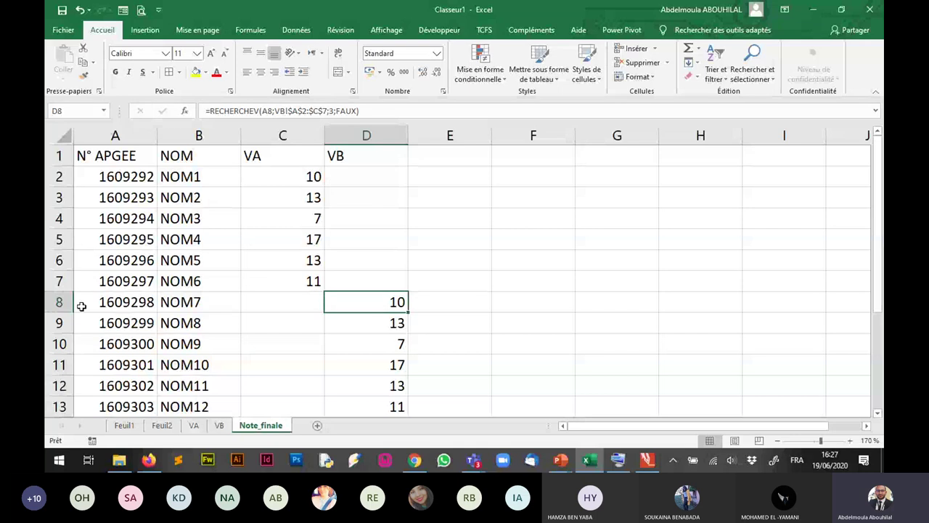
pyautogui.hotkey('ctrl', 'pageup')
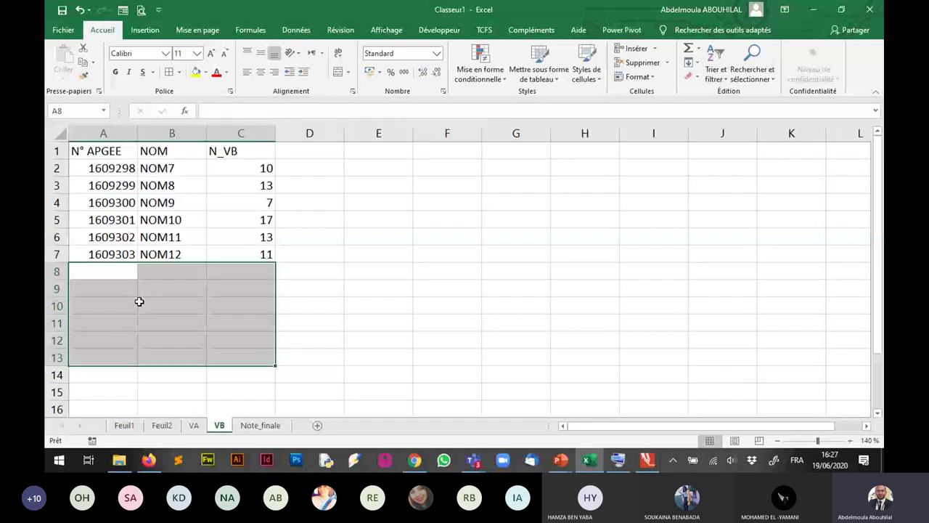
pyautogui.moveTo(102, 271)
pyautogui.mouseDown()
pyautogui.moveTo(289, 337)
pyautogui.moveTo(252, 335)
pyautogui.mouseUp()
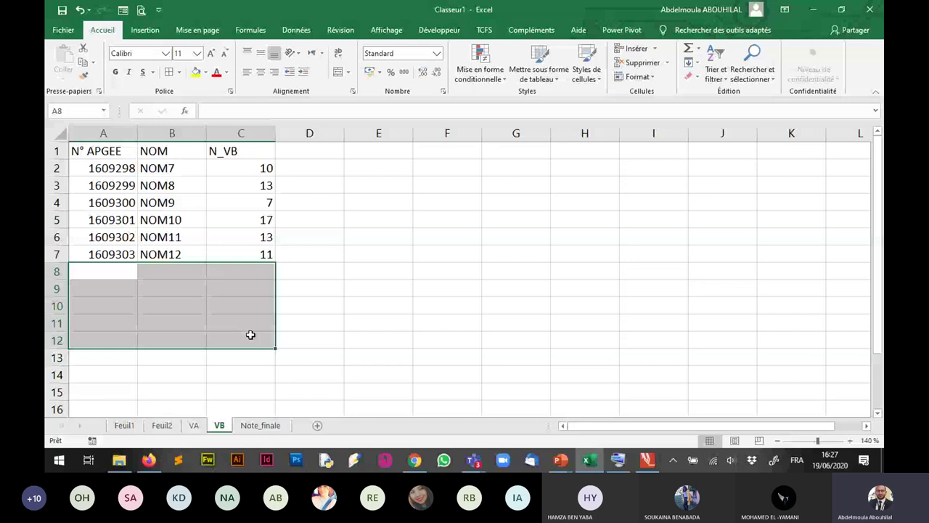
pyautogui.click(447, 357)
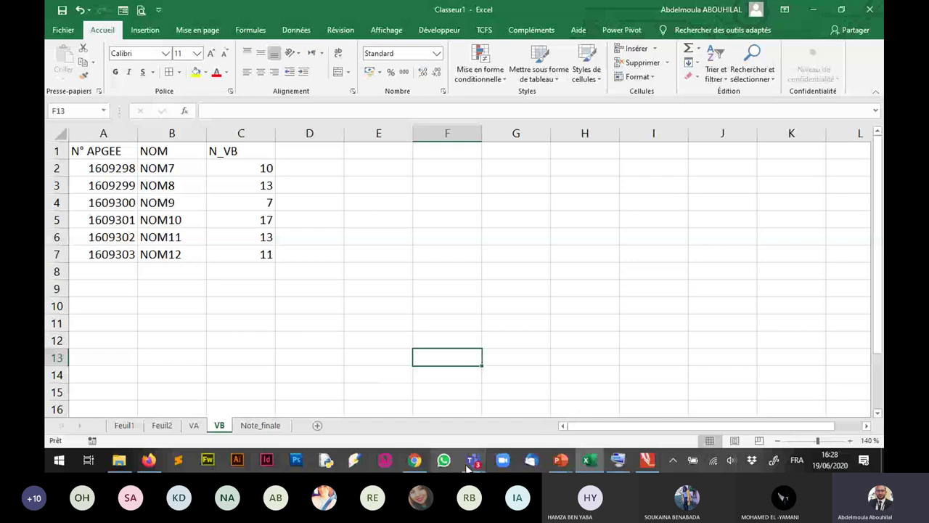
# Bring up the Teams meeting, scroll its 23-person participant list, and close the do-not-disturb banner.
pyautogui.moveTo(468, 465)
pyautogui.click(466, 401)
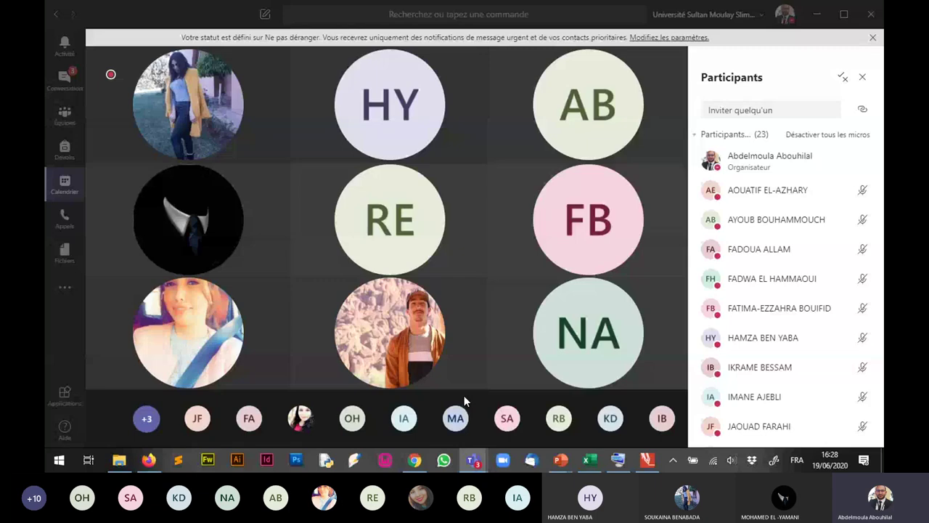
pyautogui.moveTo(667, 317)
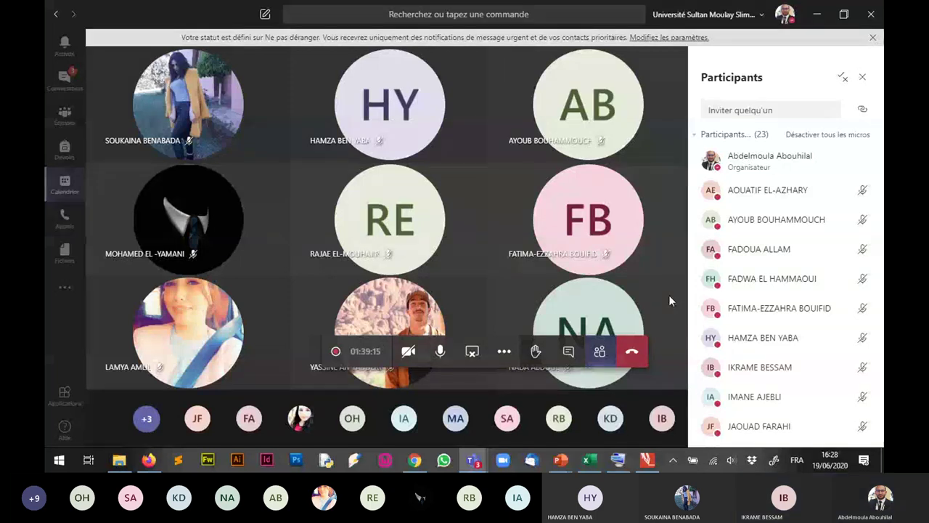
pyautogui.scroll(-3, 784, 290)
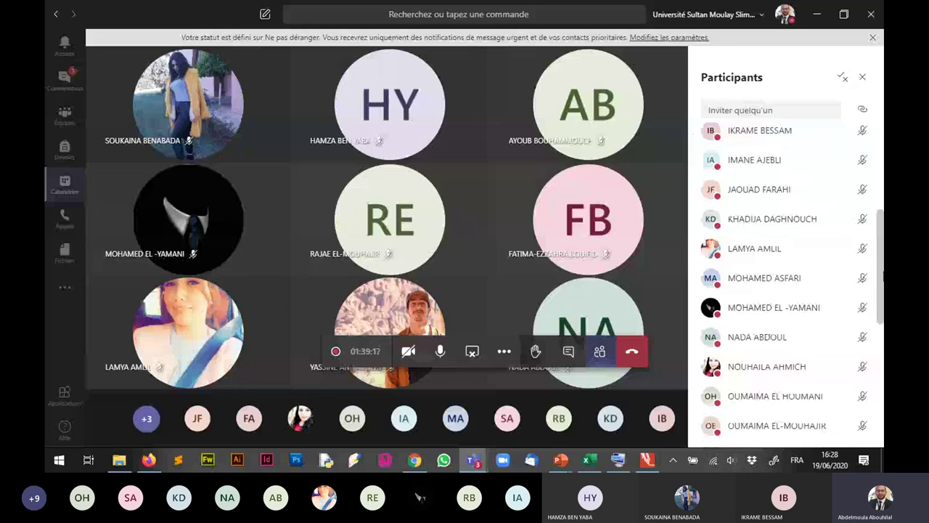
pyautogui.scroll(-5, 884, 276)
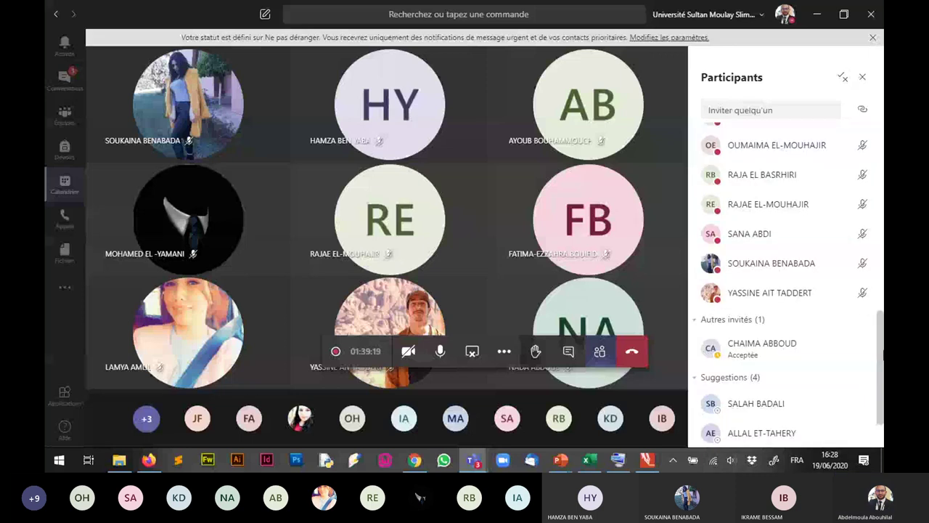
pyautogui.moveTo(884, 355); pyautogui.dragTo(884, 138)
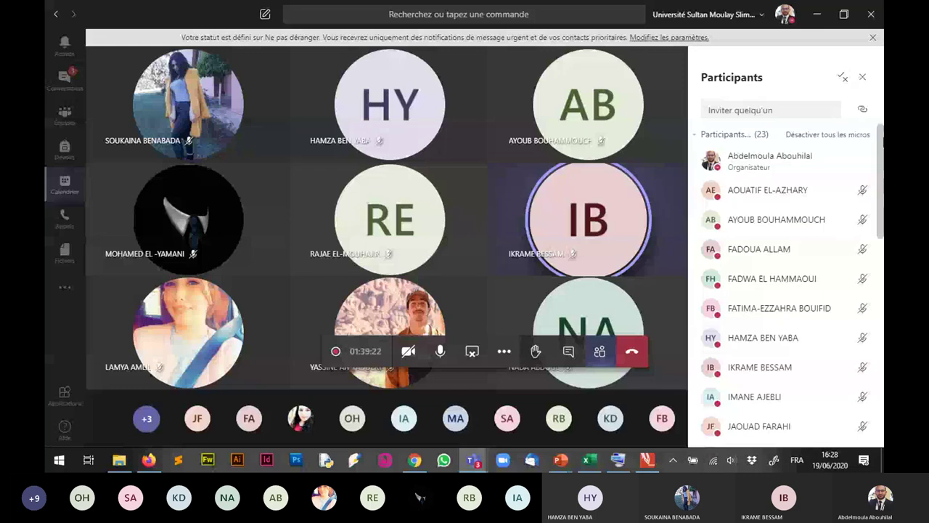
pyautogui.moveTo(563, 317)
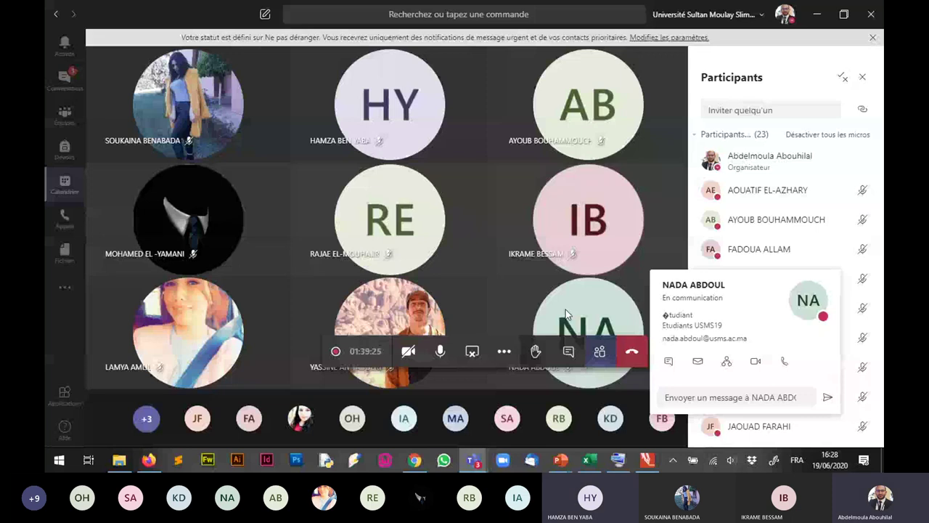
pyautogui.click(872, 37)
# Present the Création d'un graphique slides forward through insertion, chart type and title options.
pyautogui.moveTo(560, 459)
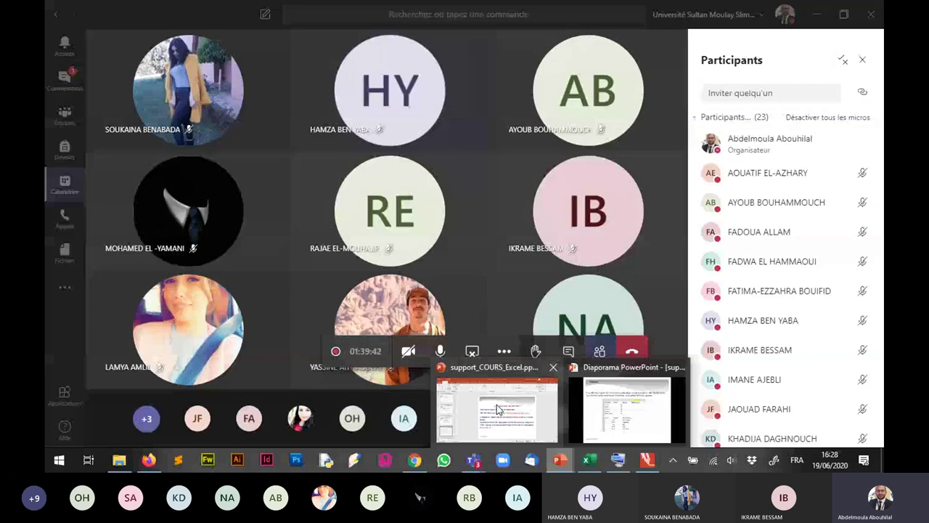
pyautogui.click(498, 410)
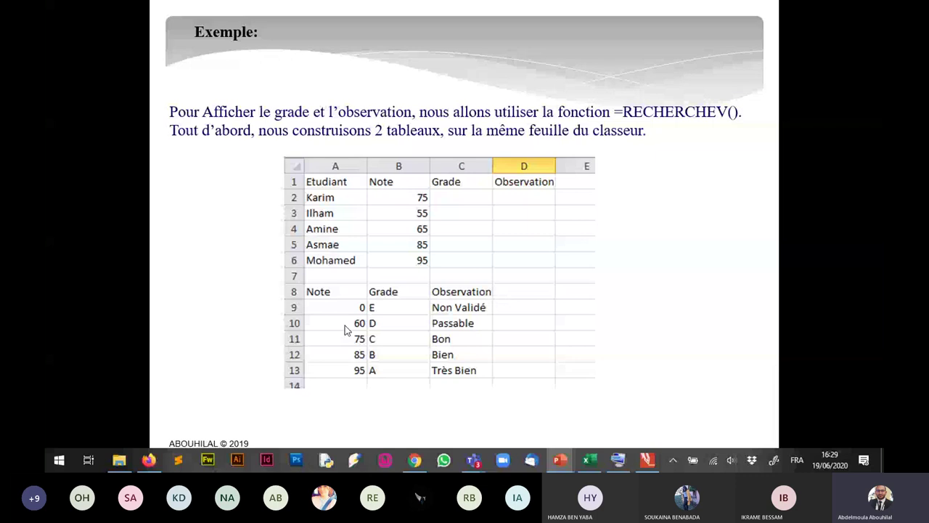
pyautogui.click(487, 209)
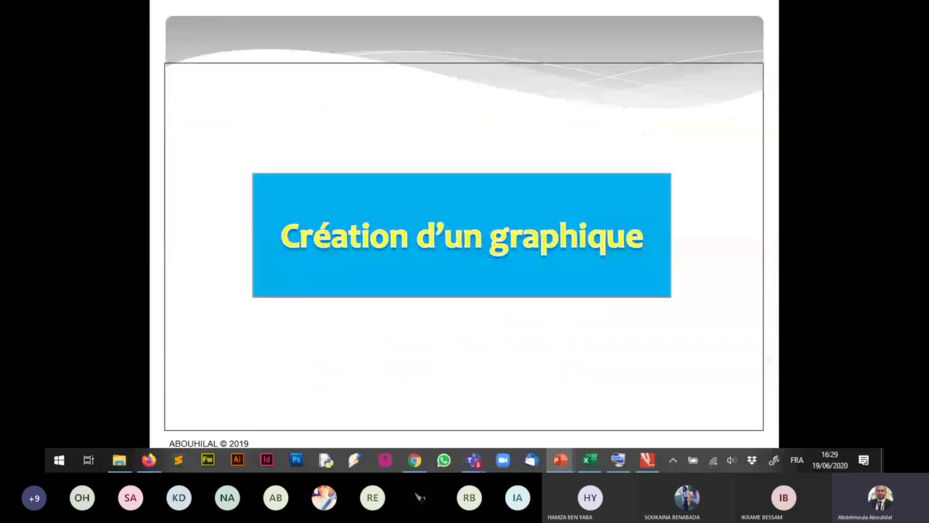
pyautogui.press('Right')
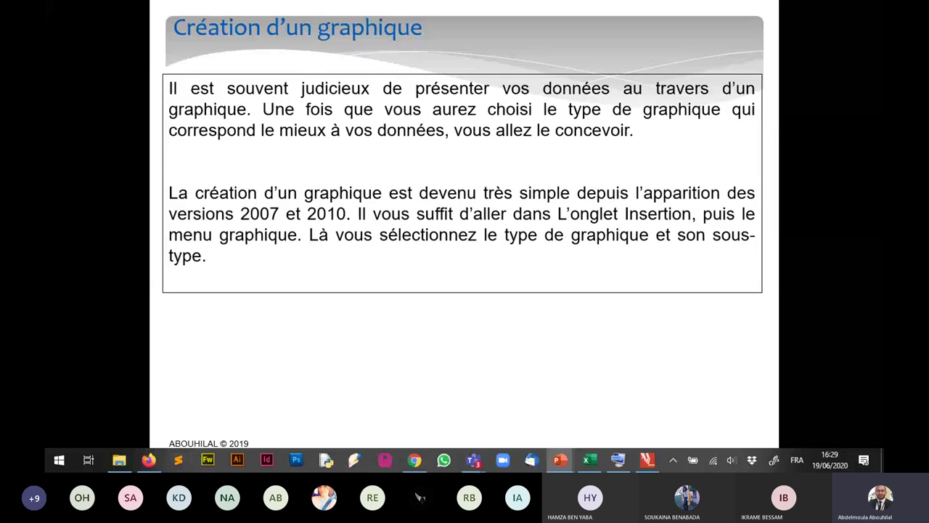
pyautogui.press('Right')
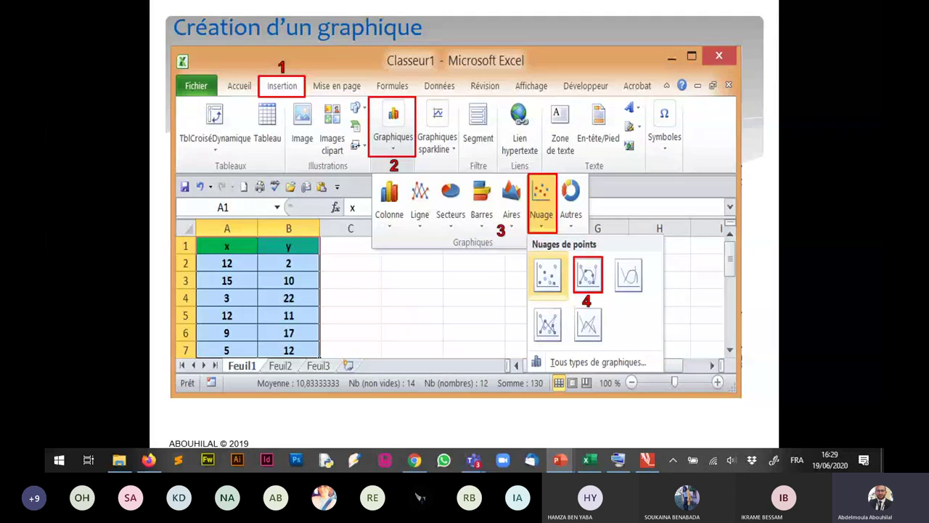
pyautogui.press('Right')
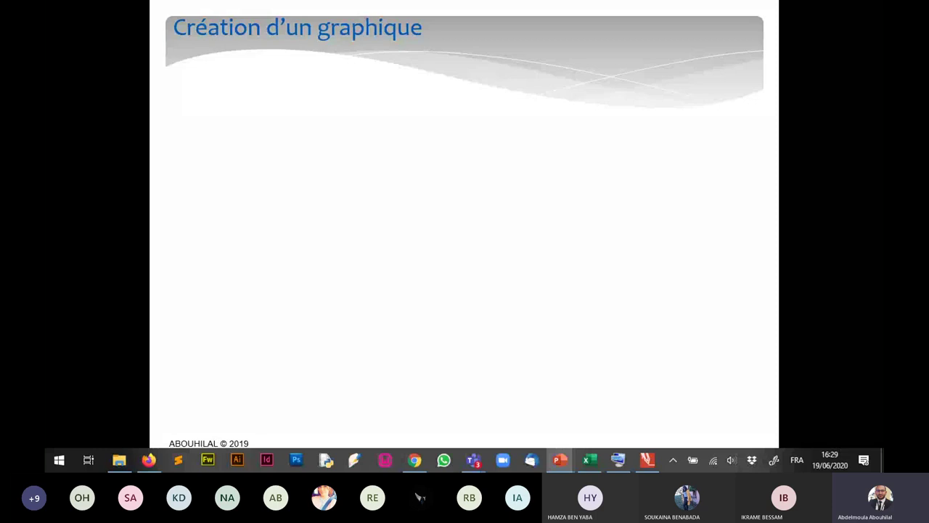
pyautogui.press('Right')
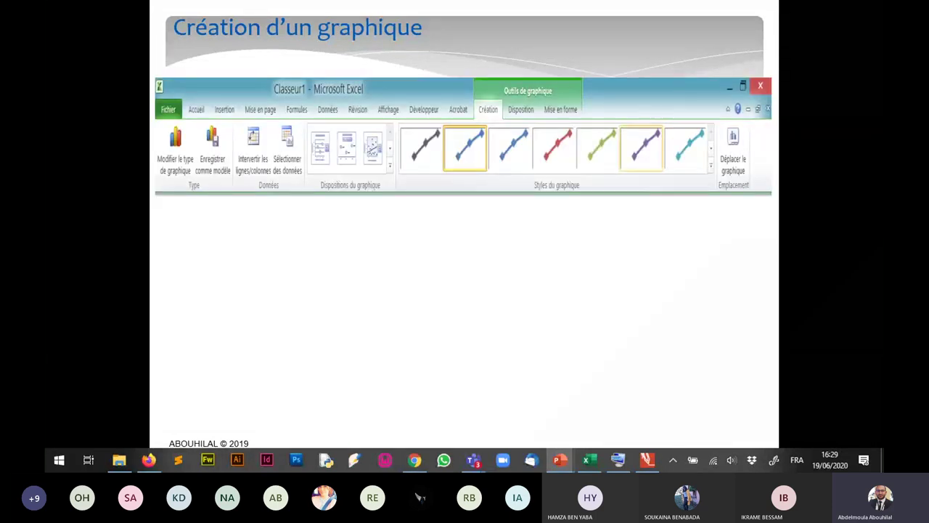
pyautogui.press('Right')
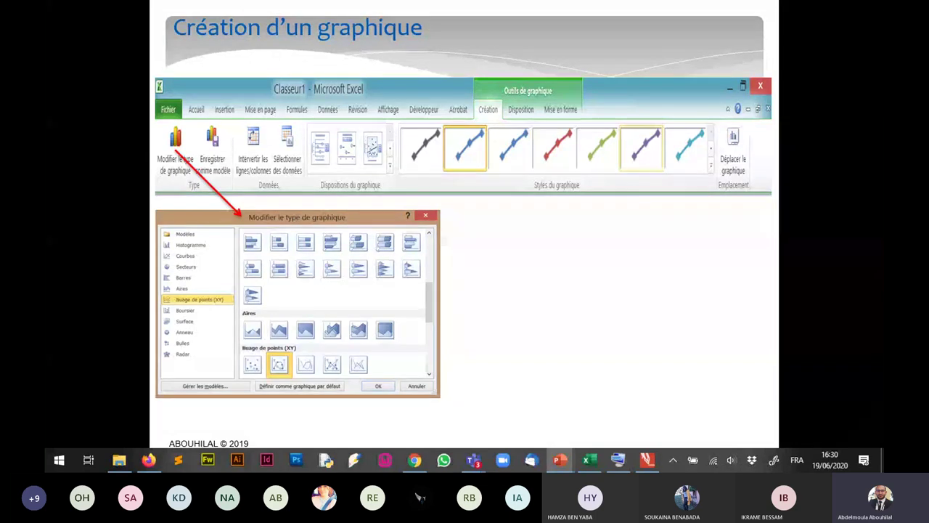
pyautogui.press('Right')
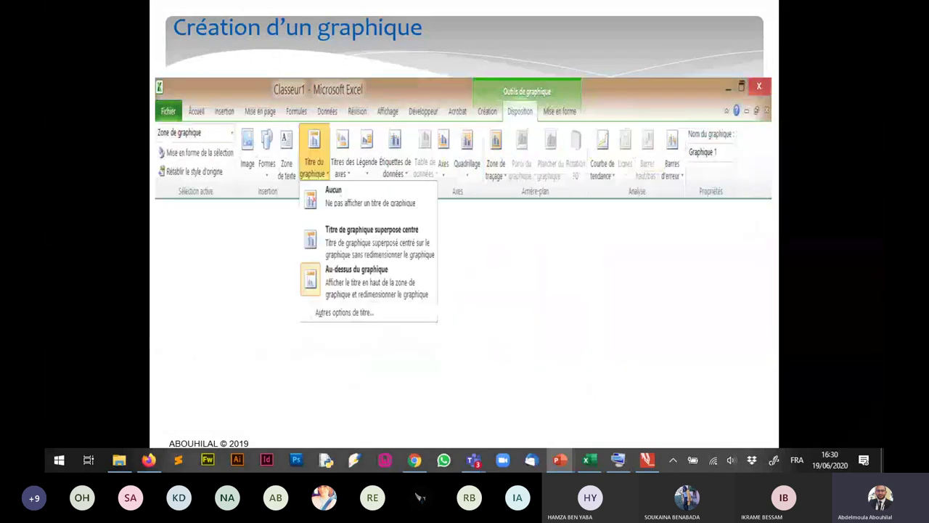
pyautogui.press('Right')
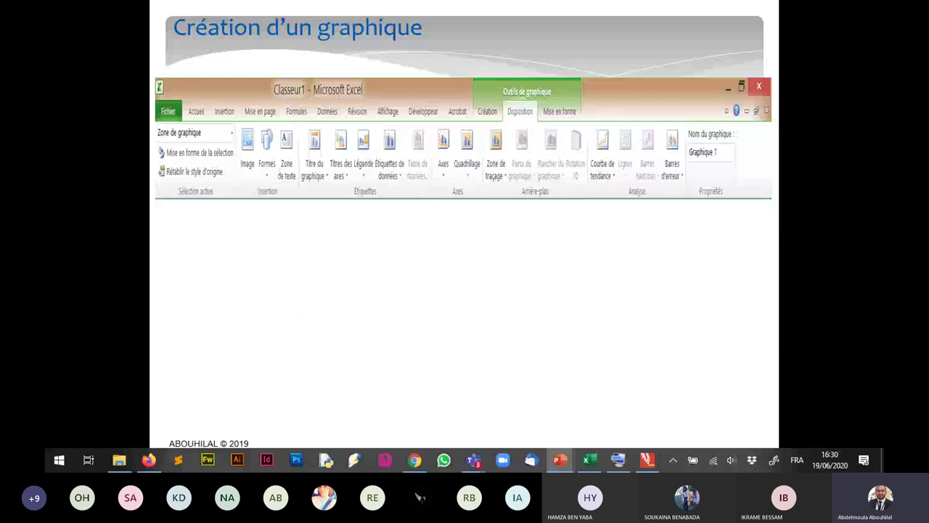
pyautogui.press('Right')
# Step back to the Création d'un graphique title slide, then return to the Teams chat.
pyautogui.press('Left')
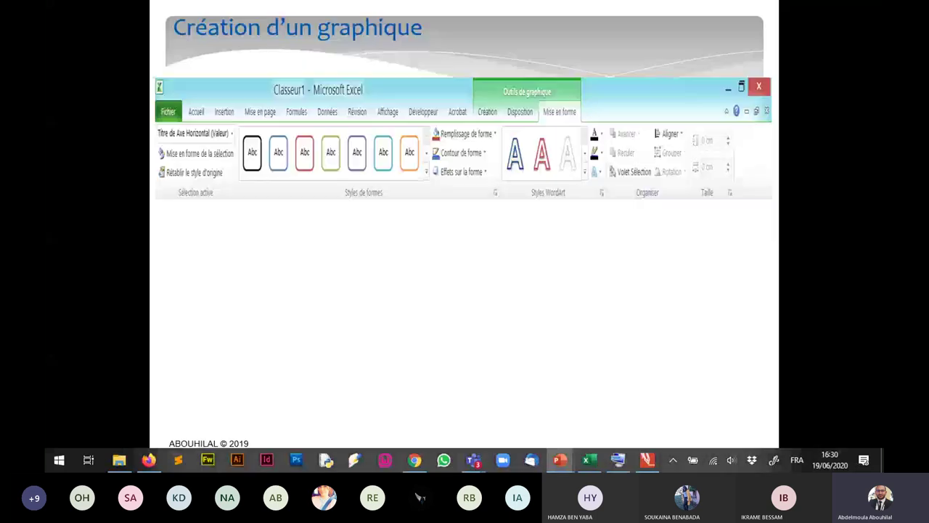
pyautogui.press('Left')
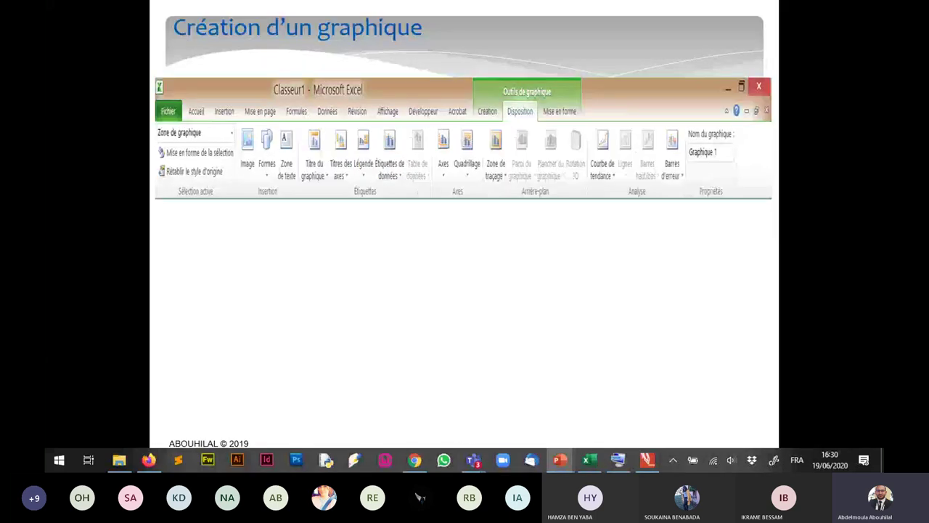
pyautogui.press('Left')
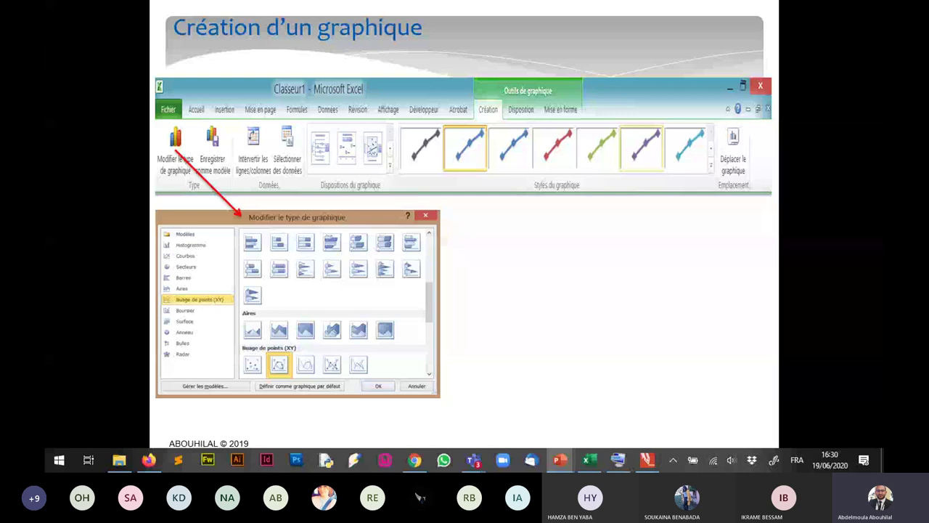
pyautogui.press('Left')
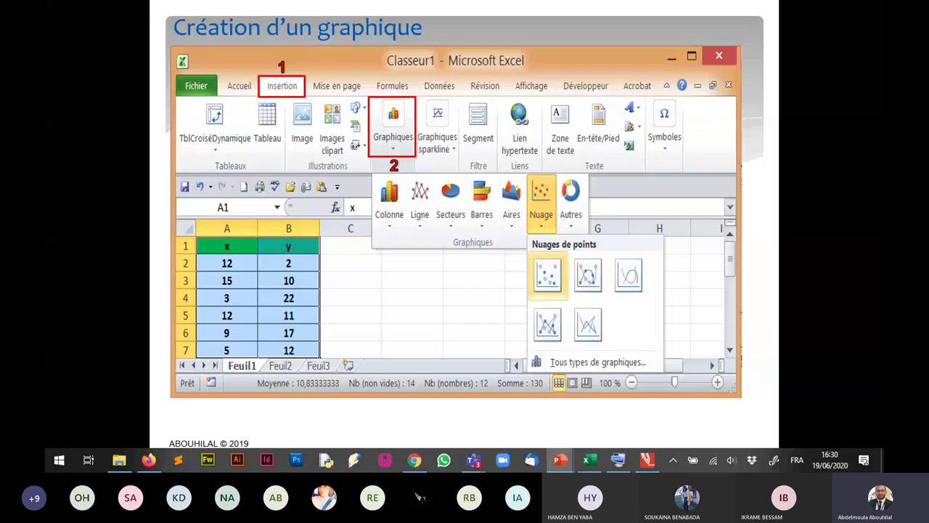
pyautogui.press('Left')
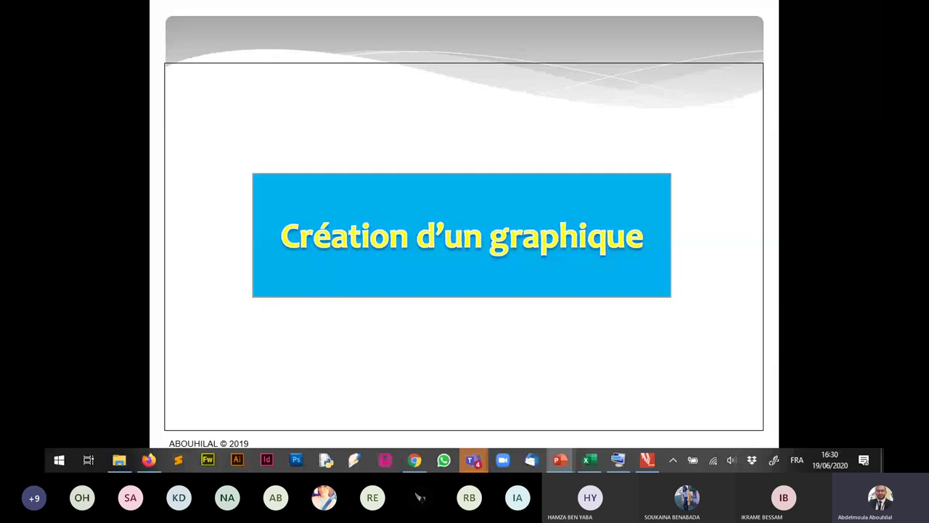
pyautogui.hotkey('alt', 'Tab')
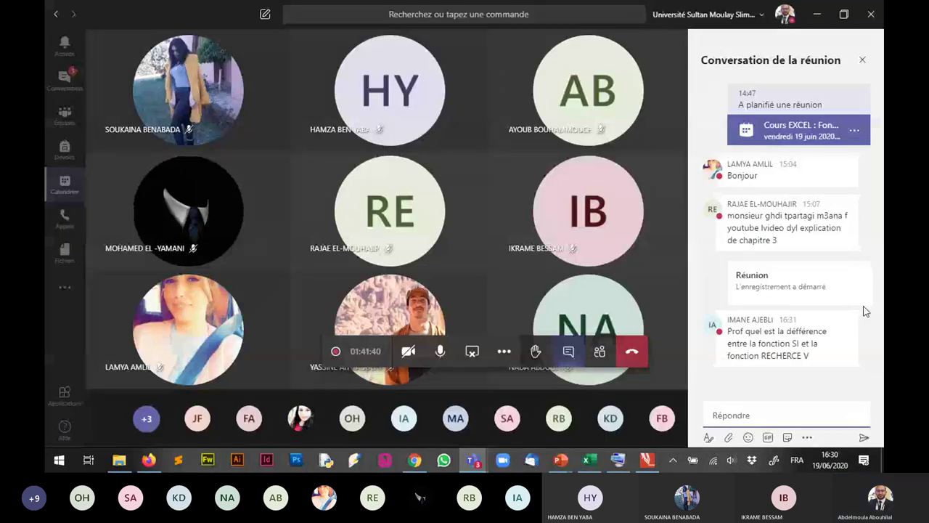